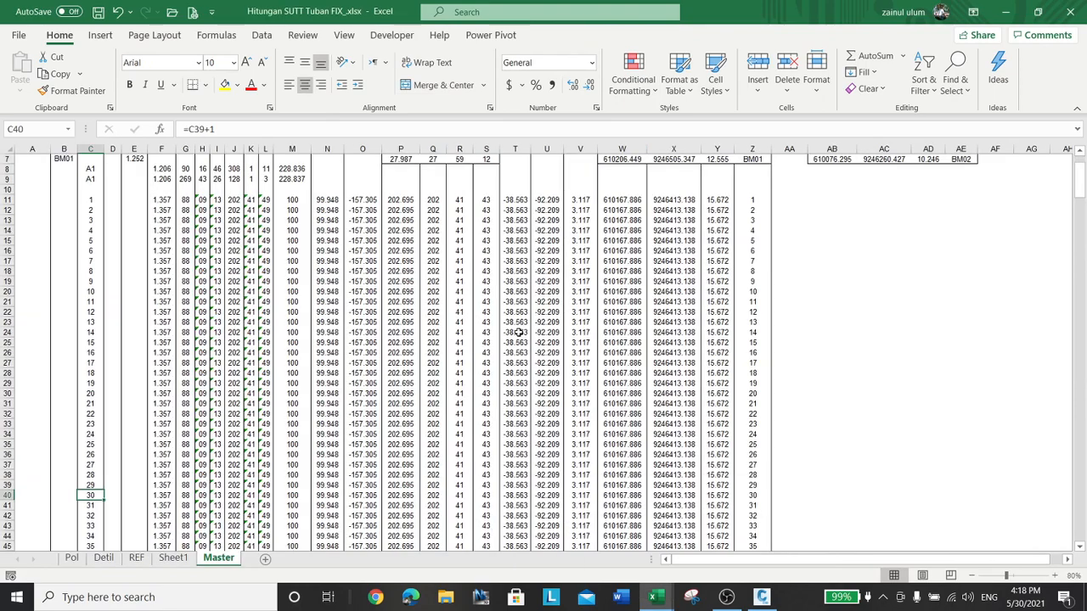
Step: Open the Pol sheet and examine station BM01 with its readings to BM02 and A1
left_click(72, 557)
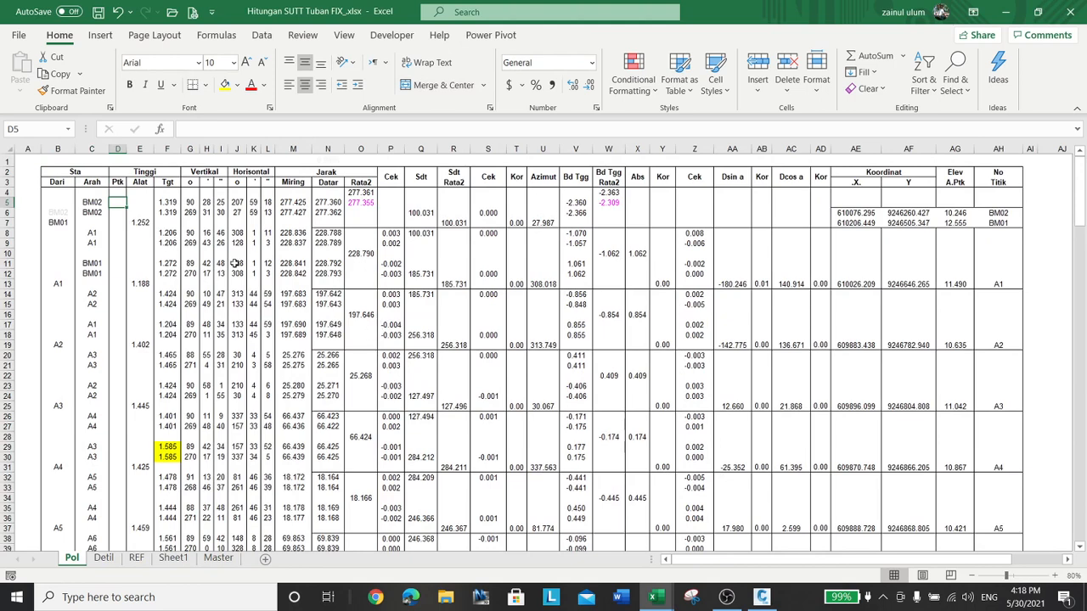
left_click(66, 223)
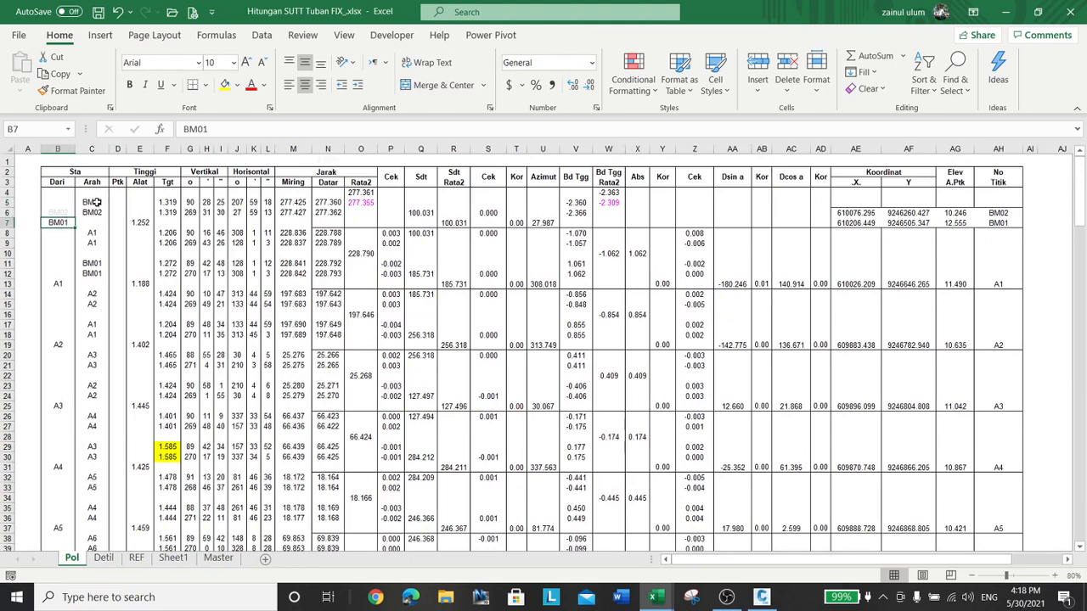
left_click(97, 203)
left_click(98, 234)
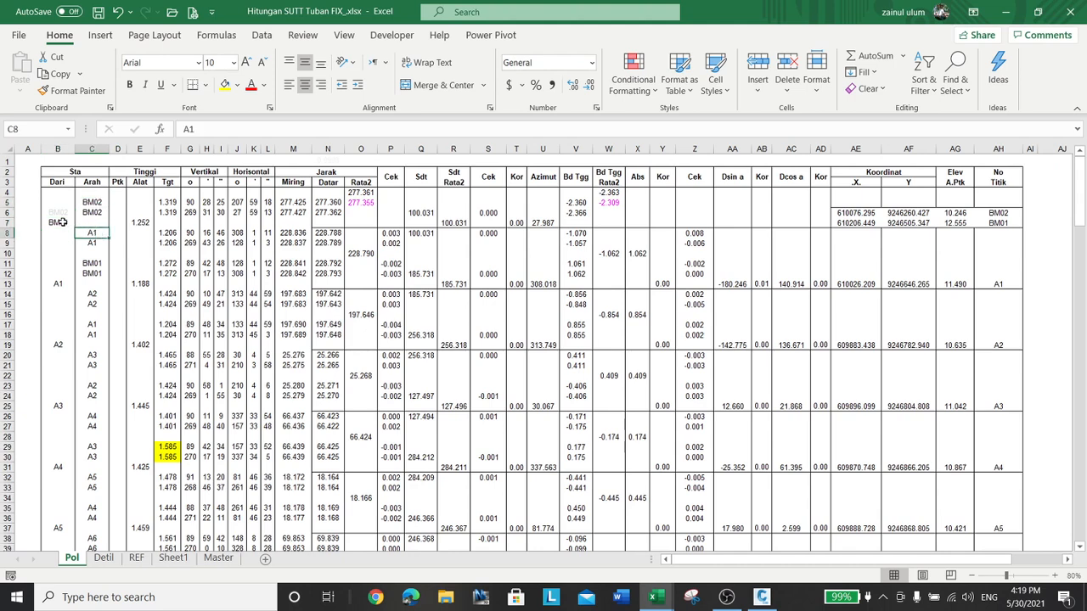
left_click(62, 222)
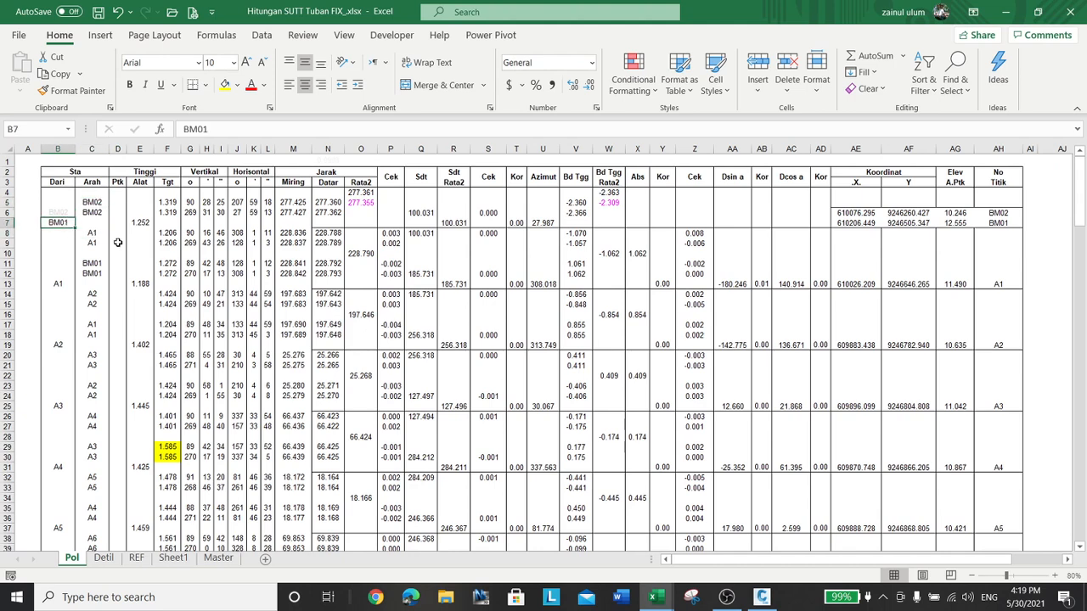
left_click(95, 202)
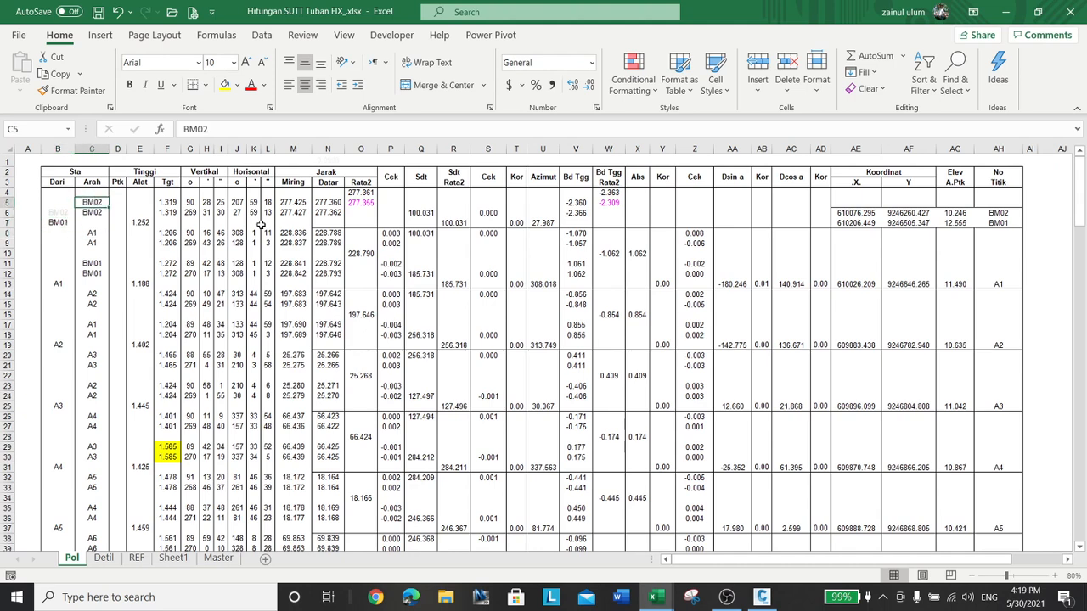
left_click(93, 233)
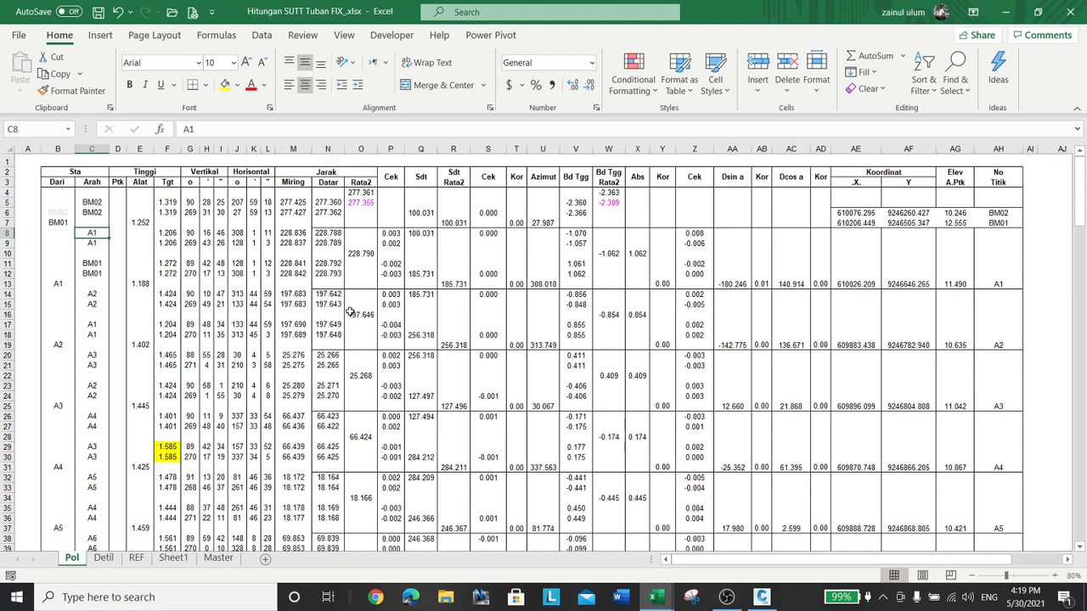
Step: Inspect the Sdt angle cells of the BM01 setup and the vertical reading towards BM02
left_click(422, 232)
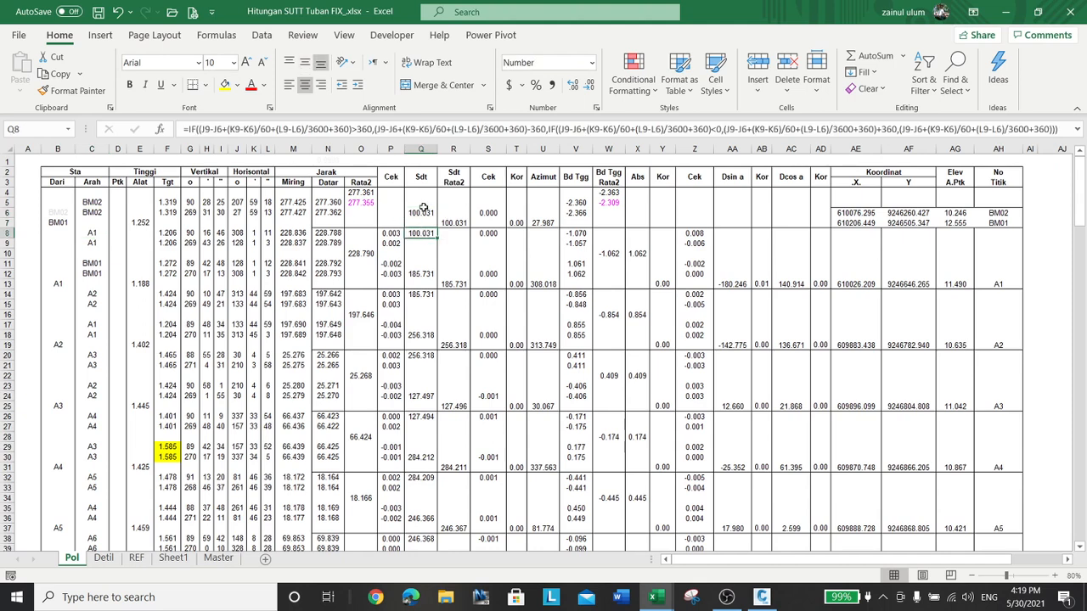
left_click(425, 205)
left_click(423, 234)
left_click(92, 213)
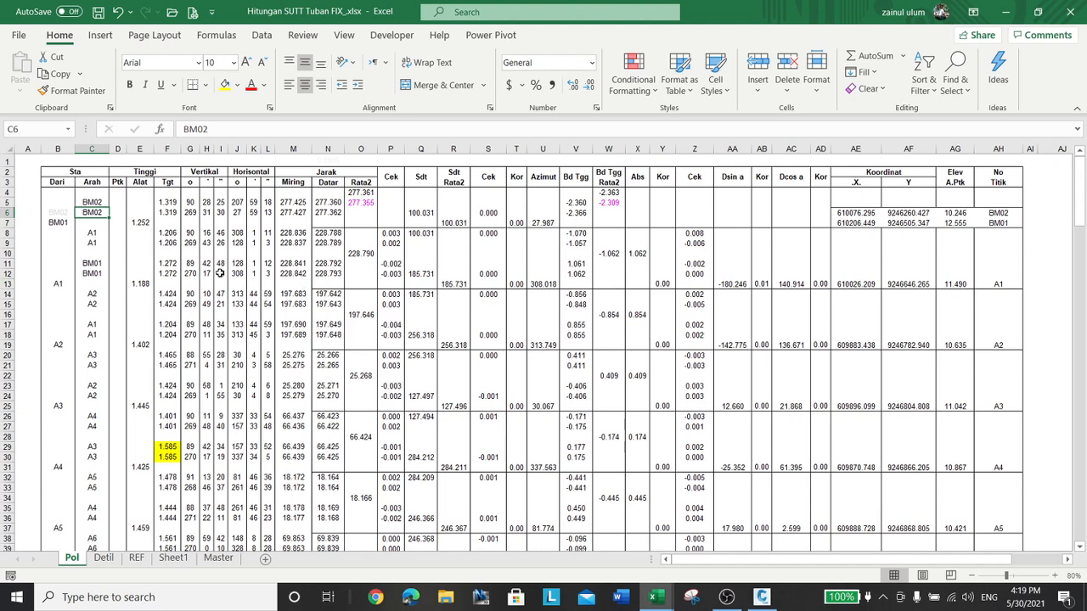
left_click(66, 221)
left_click(195, 206)
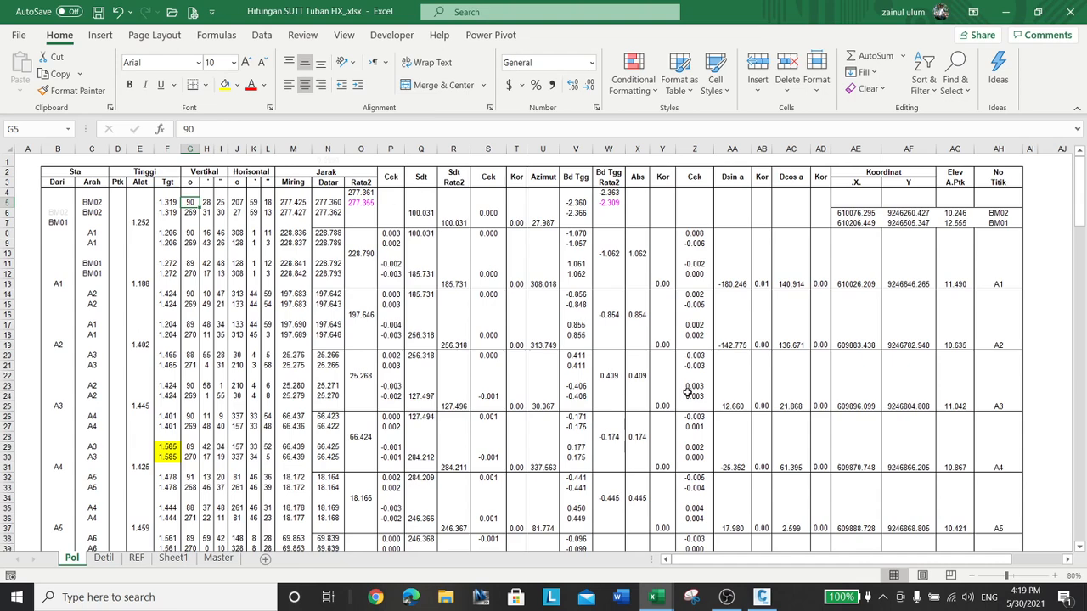
Step: Examine the first traverse's closure results, including fx, linear accuracy and angular correction, and return to the first BM02 reading
scroll(637, 343, "down", 5)
scroll(637, 343, "down", 10)
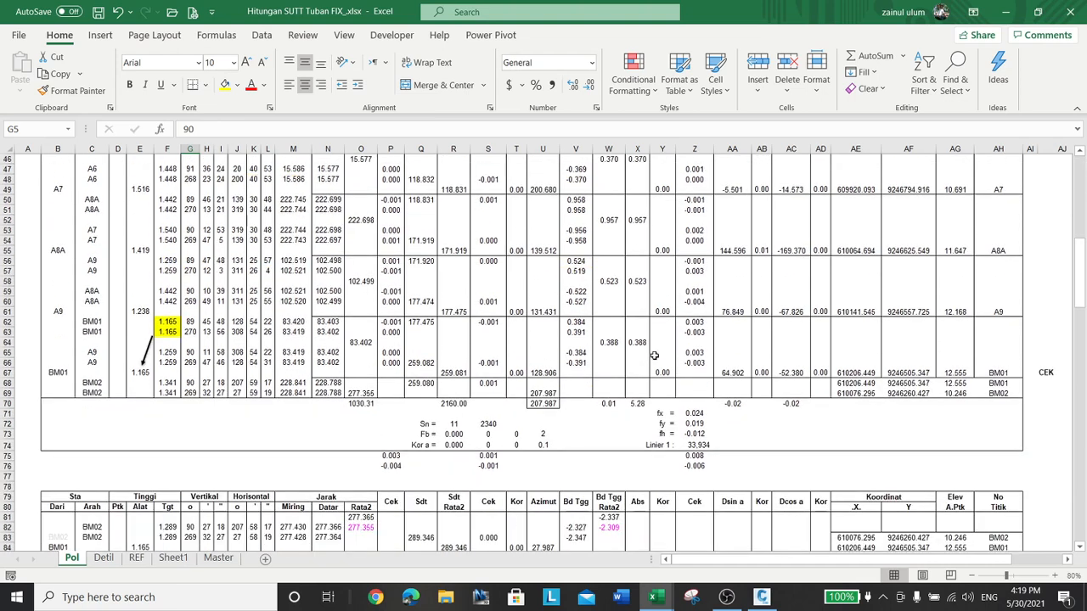
left_click(686, 413)
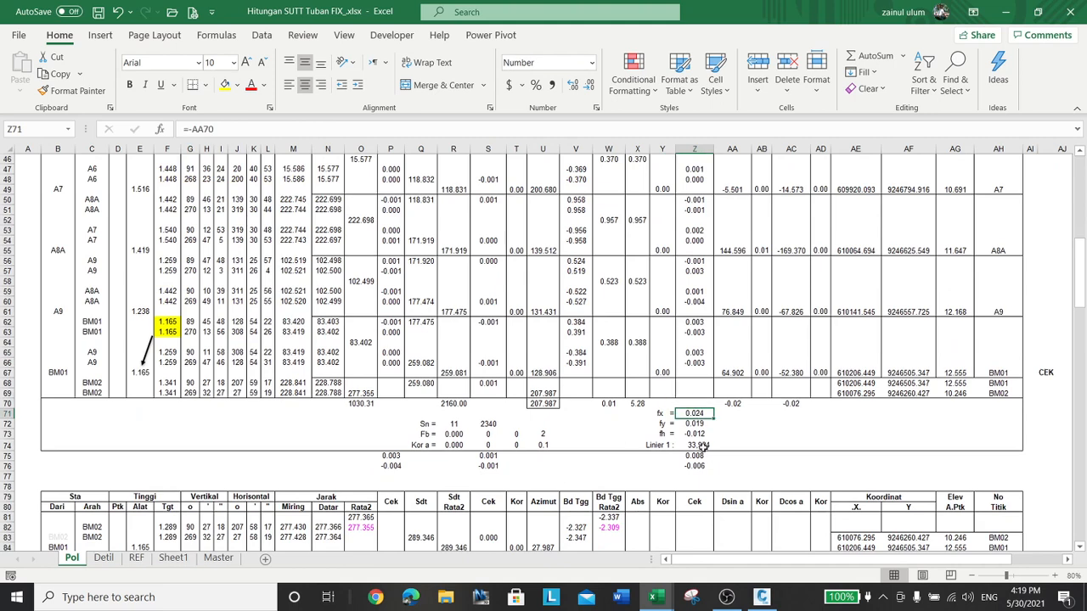
left_click(698, 445)
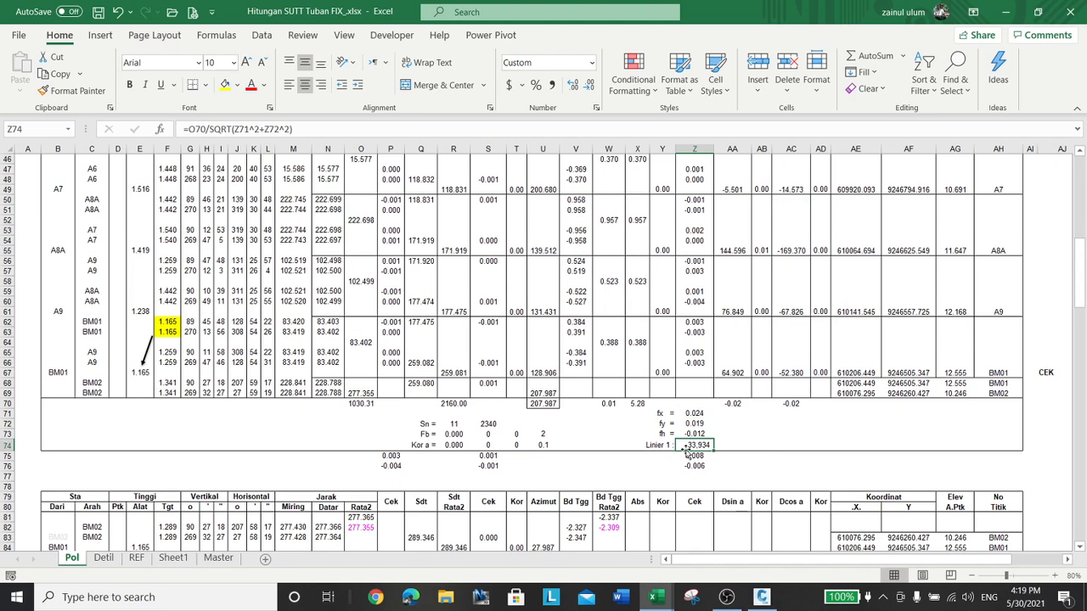
left_click(421, 445)
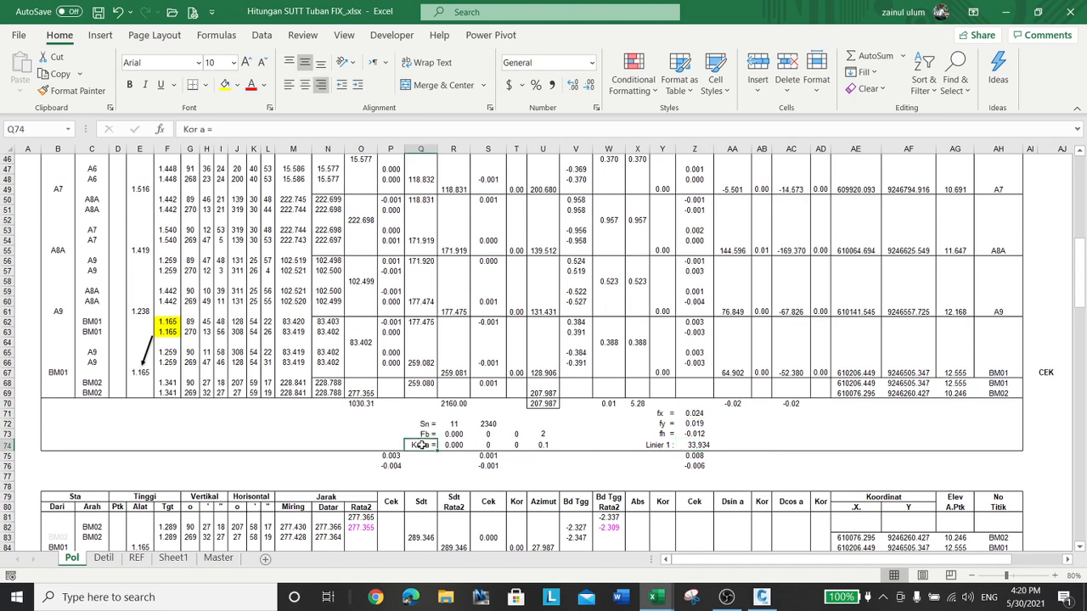
left_click(539, 445)
scroll(593, 434, "up", 5)
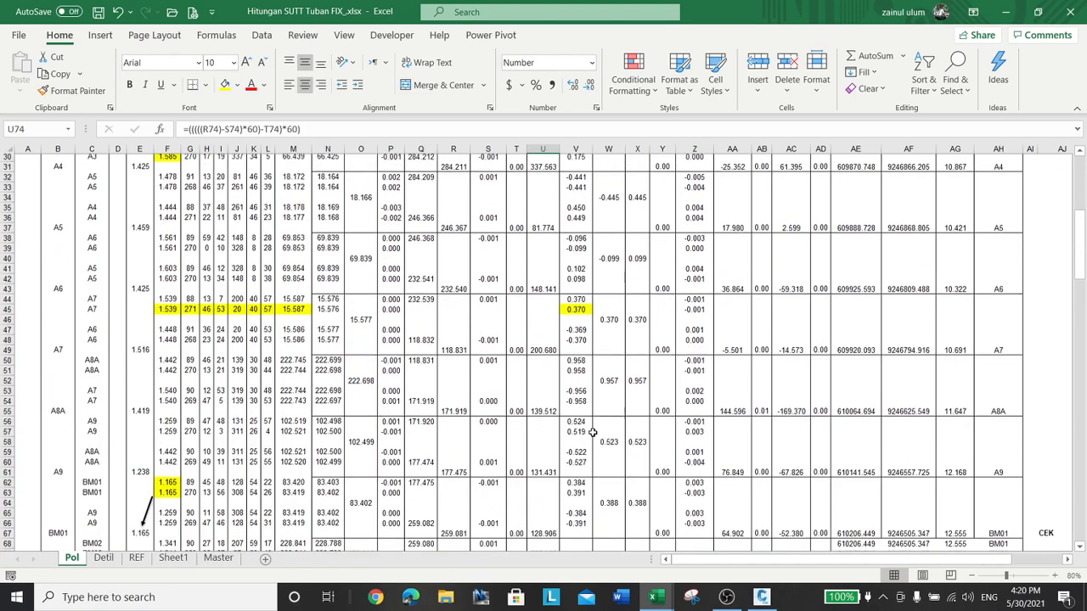
scroll(593, 433, "up", 10)
left_click(104, 202)
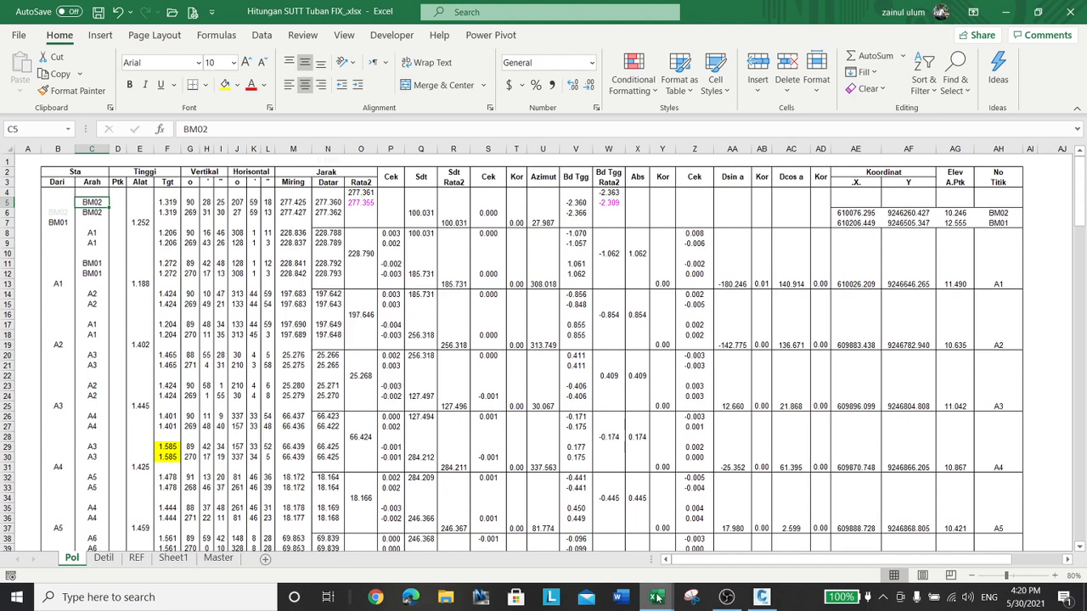
Step: Switch to the ts2fbk-master.xlsx workbook and examine the column headings of its pol input table
mouse_move(657, 598)
left_click(733, 535)
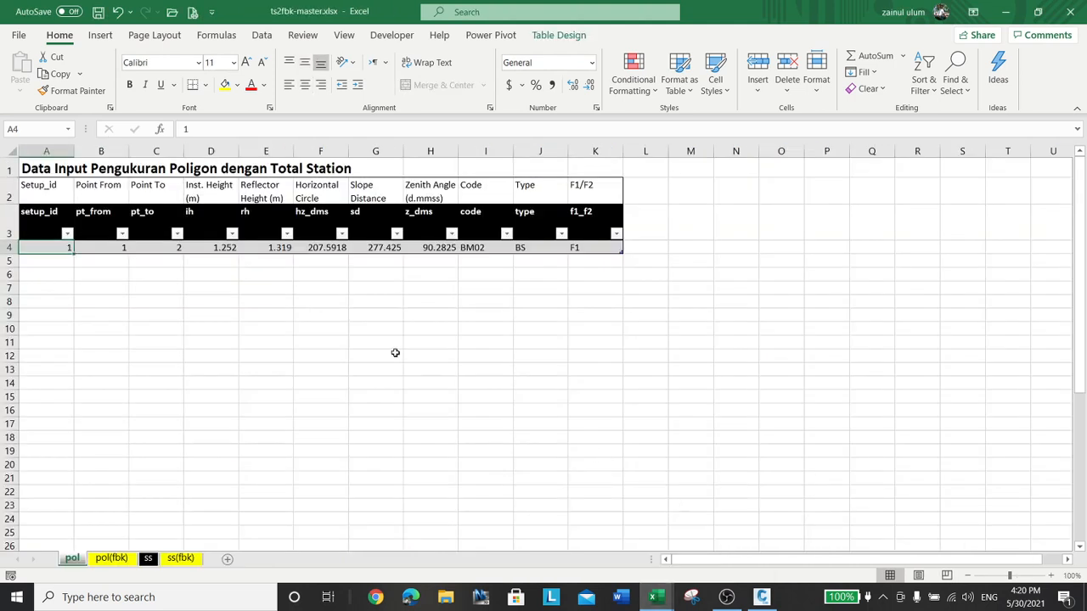
left_click_drag(323, 329, 375, 329)
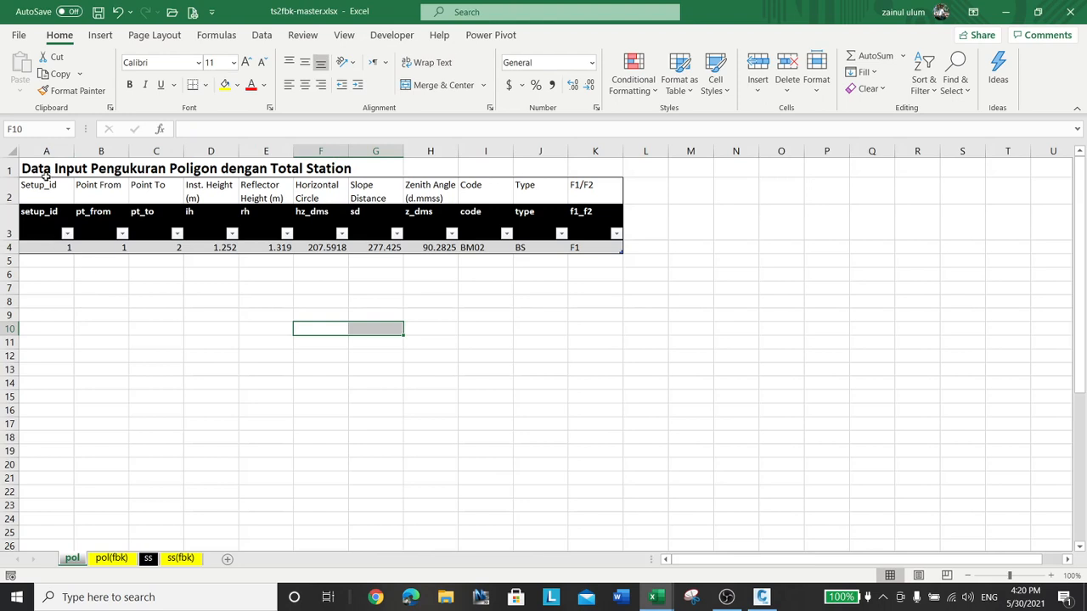
left_click_drag(44, 185, 571, 194)
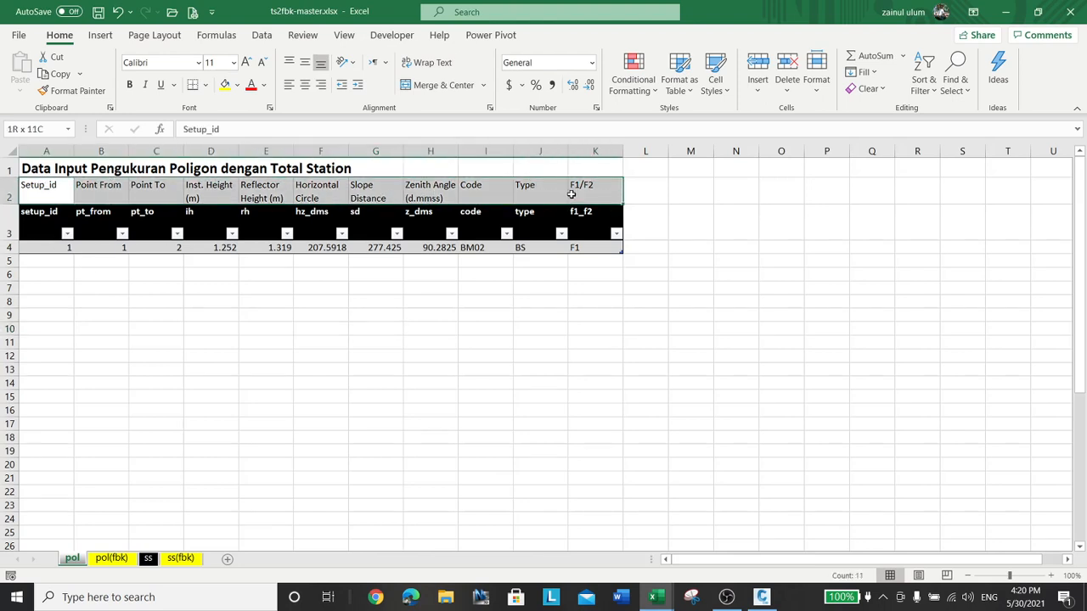
left_click(211, 310)
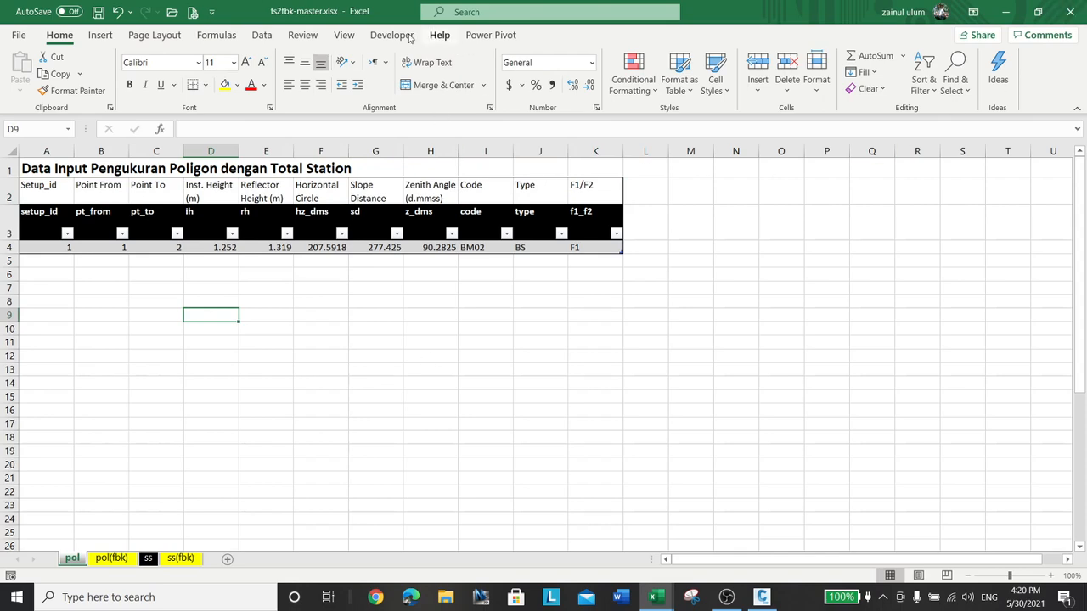
Step: Arrange the two open workbook windows vertically so both are visible side by side
left_click(342, 34)
left_click(614, 79)
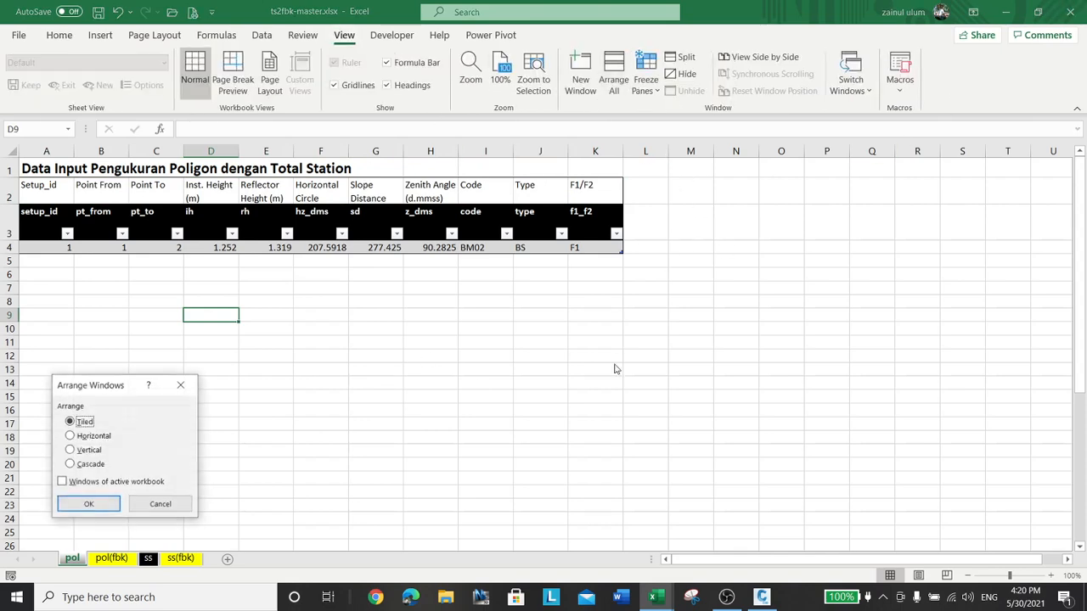
left_click(88, 451)
left_click(88, 505)
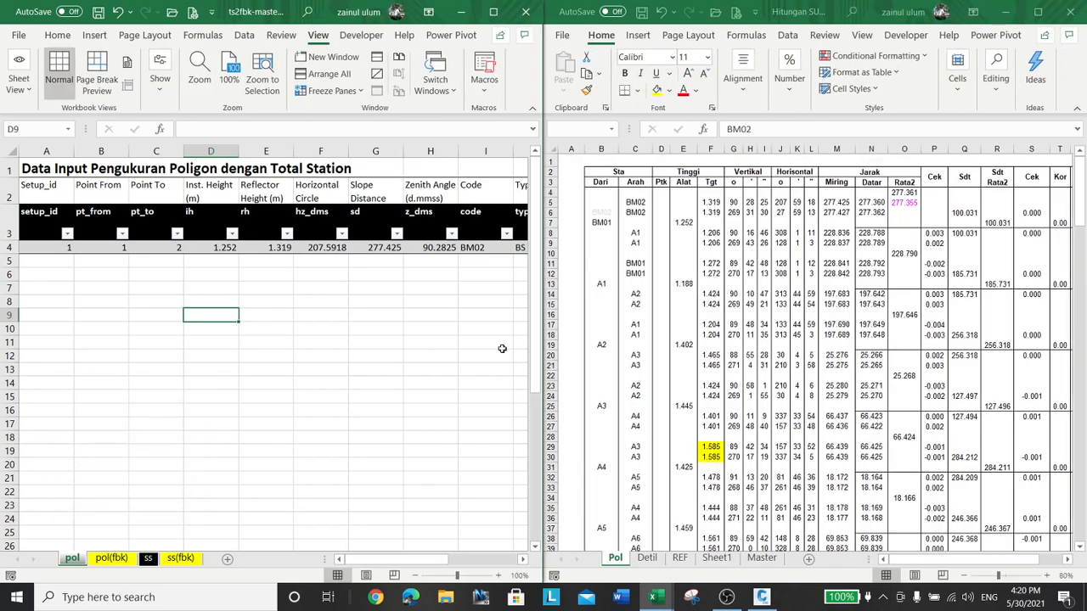
left_click(352, 338)
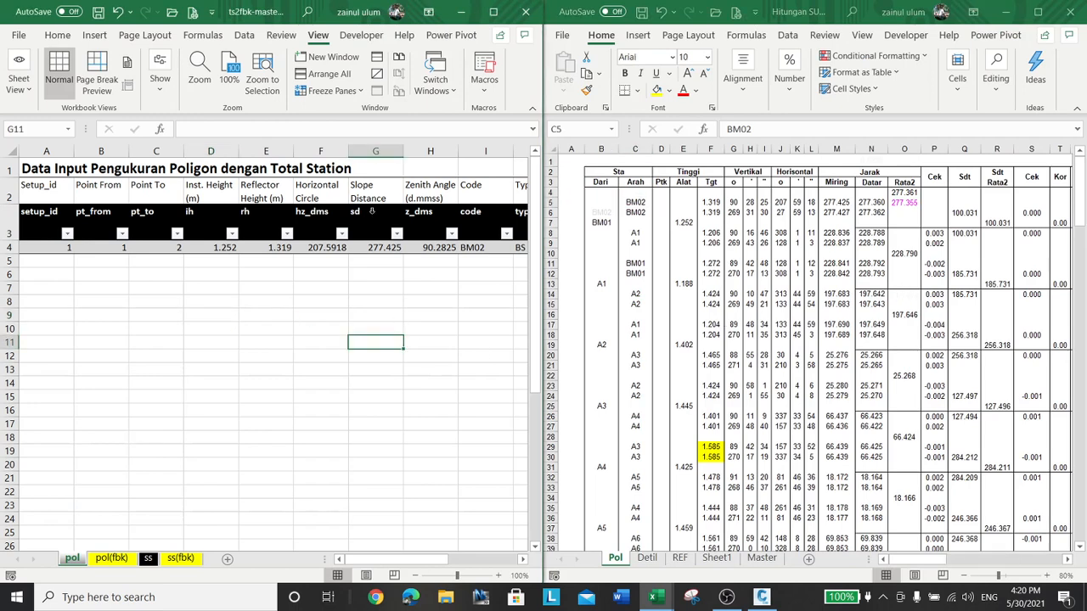
left_click(331, 74)
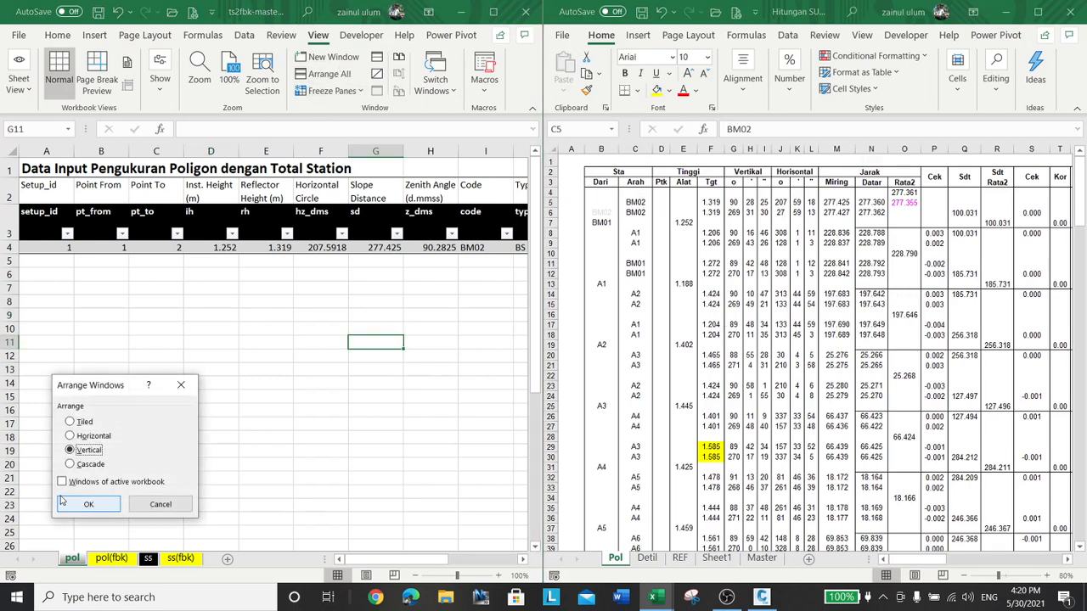
left_click(105, 505)
Step: Rearrange the windows vertically from the Hitungan SUTT Tuban workbook so that it comes before ts2fbk-master
left_click(750, 233)
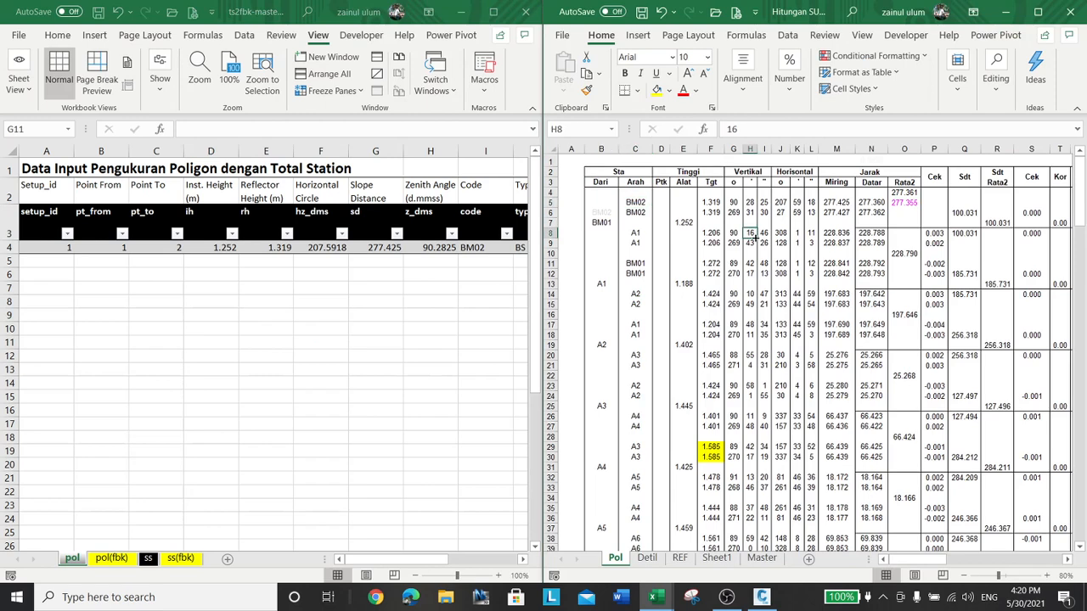
left_click(861, 37)
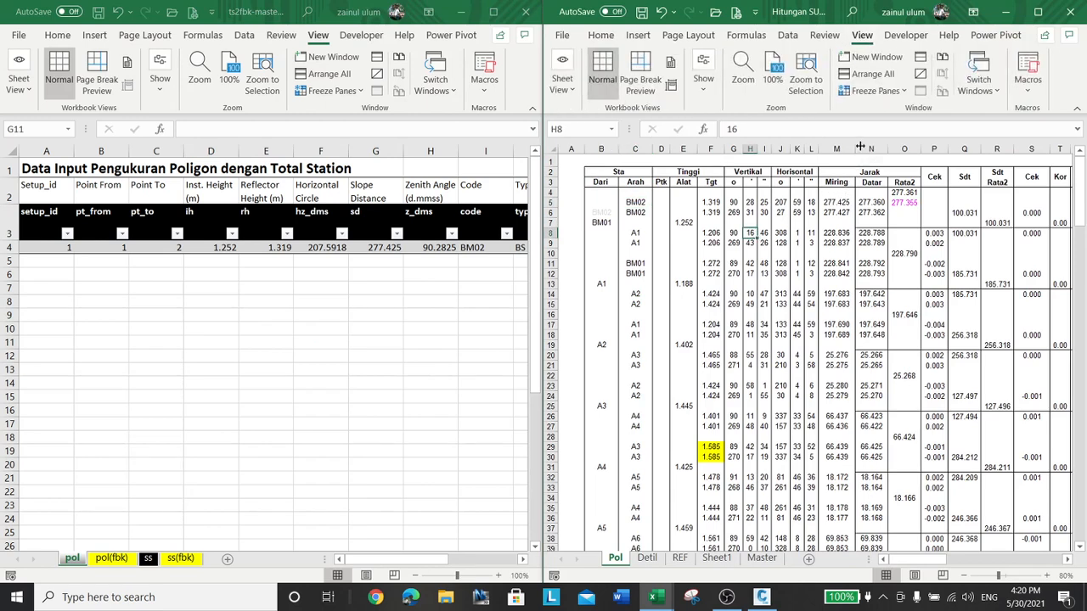
left_click(875, 74)
left_click(633, 508)
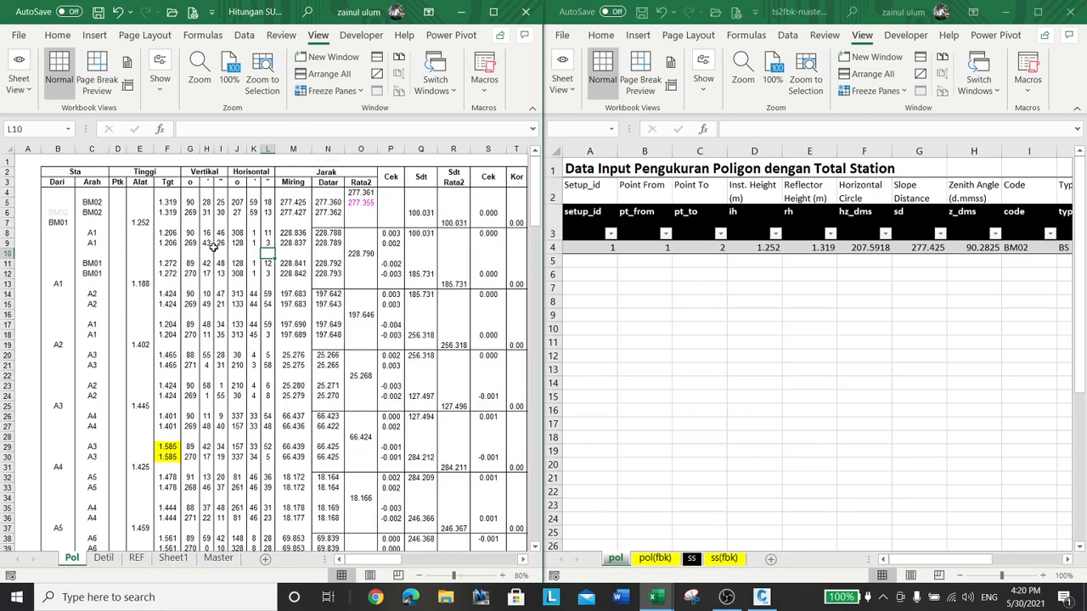
Step: Examine the pol input table in ts2fbk-master, moving through its headings to the first record's setup_id
left_click(173, 220)
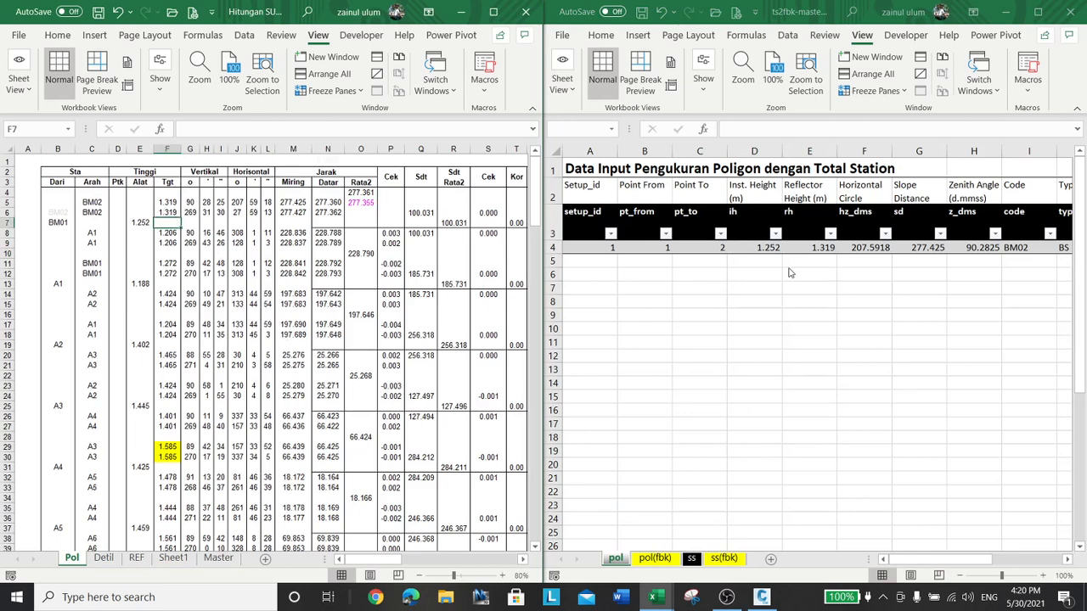
left_click(836, 267)
left_click(924, 273)
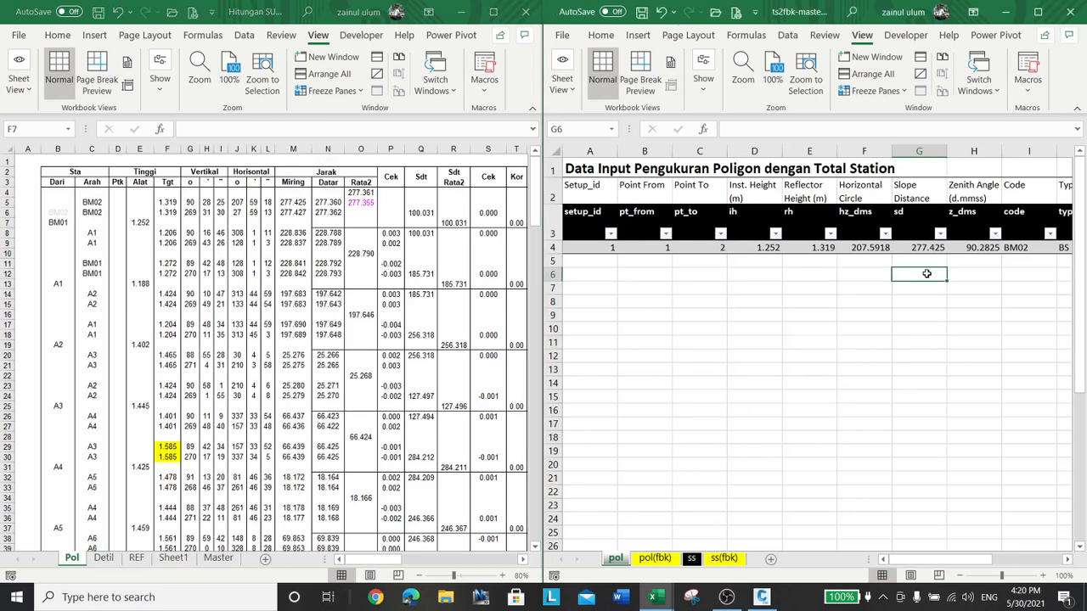
key("Up")
key("Up")
key("Up")
key("Up")
key("Left")
key("Left")
key("Left")
key("Left")
key("Left")
key("Left")
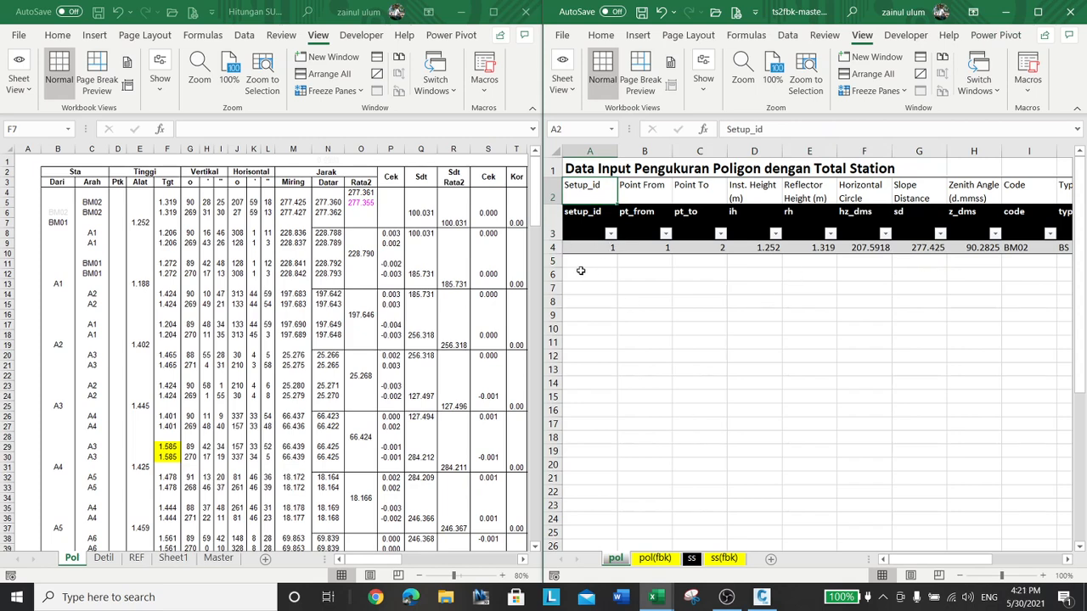
left_click(594, 246)
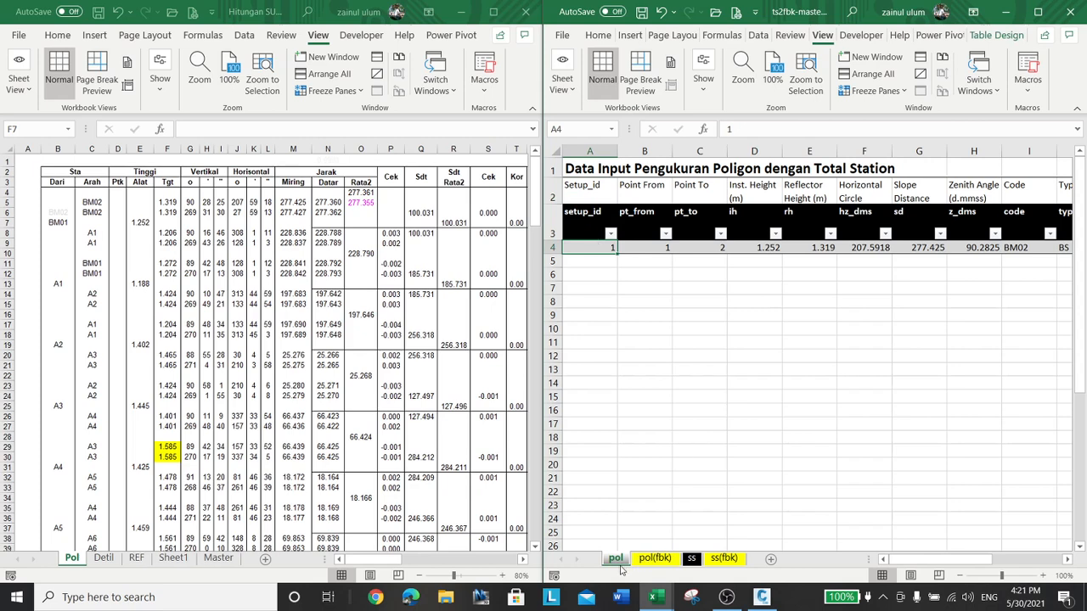
Step: Review the pol(fbk), ss and ss(fbk) sheets of ts2fbk-master and return to the pol sheet
left_click(650, 558)
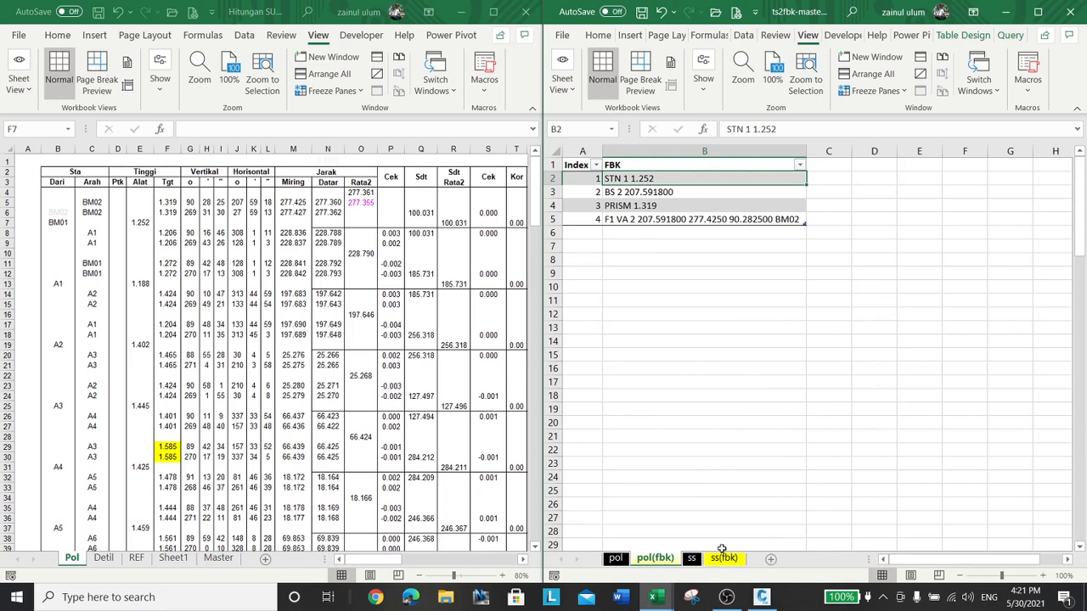
left_click(692, 558)
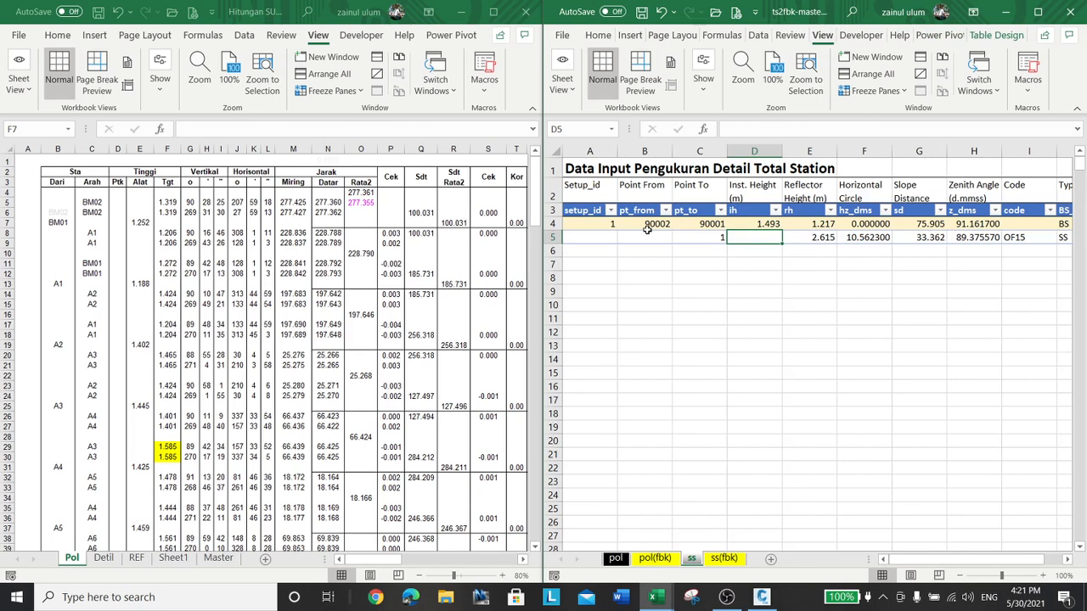
left_click(600, 225)
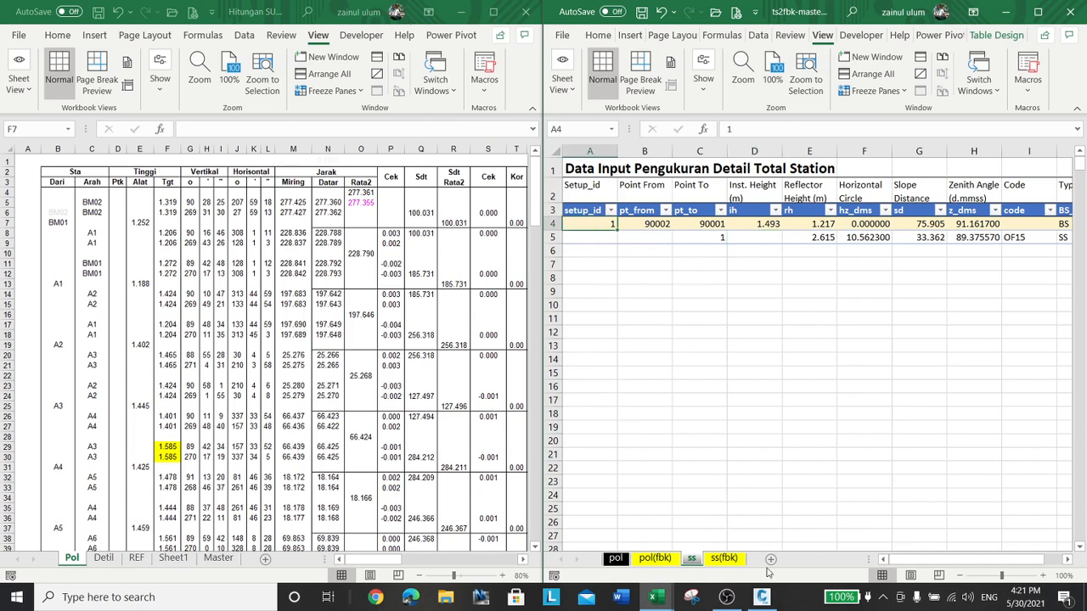
left_click(734, 559)
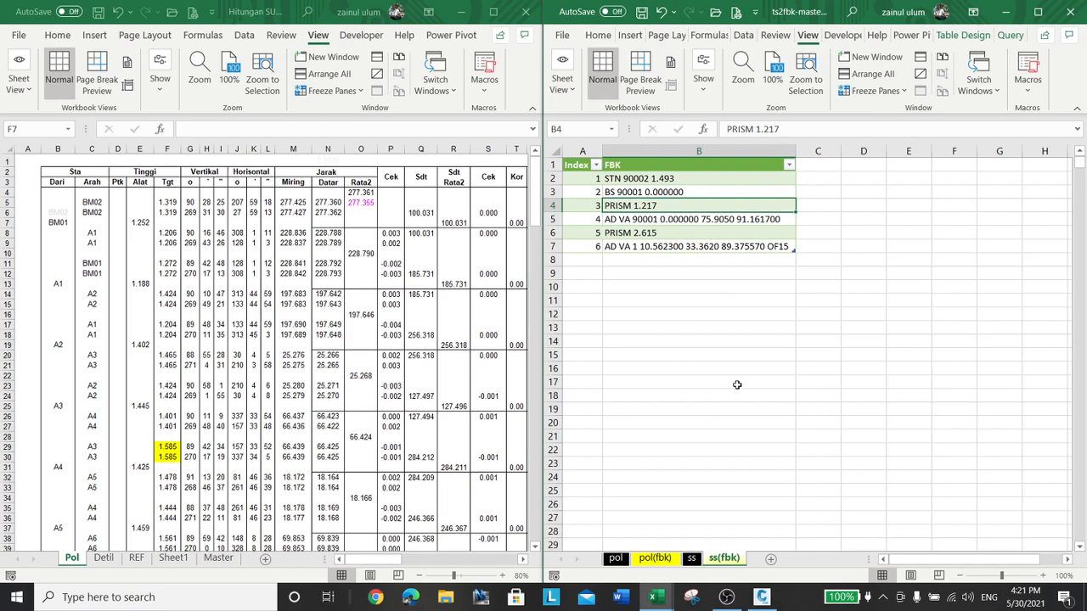
left_click(615, 559)
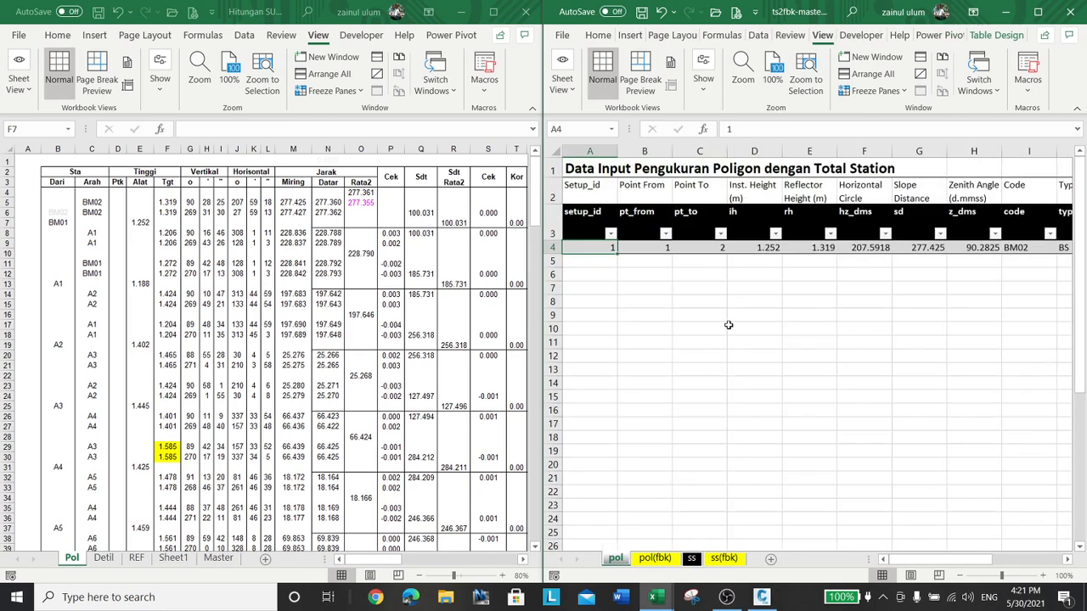
Step: Examine the first traverse records on the Pol sheet, moving through the Dari column around station BM01
left_click(176, 222)
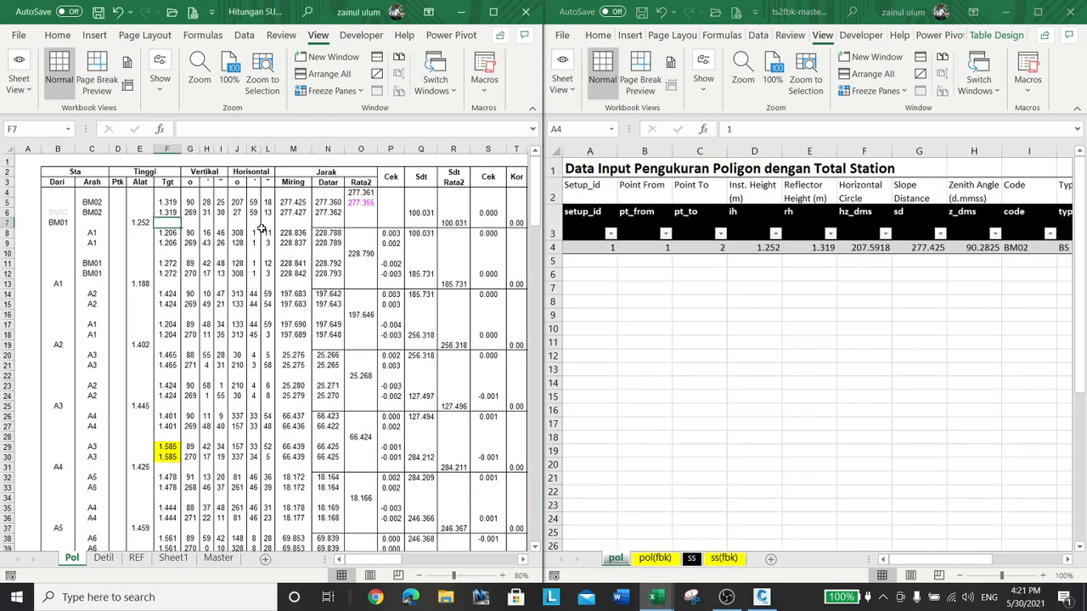
key("Up")
key("Up")
key("Left")
key("Left")
key("Left")
key("Left")
key("Left")
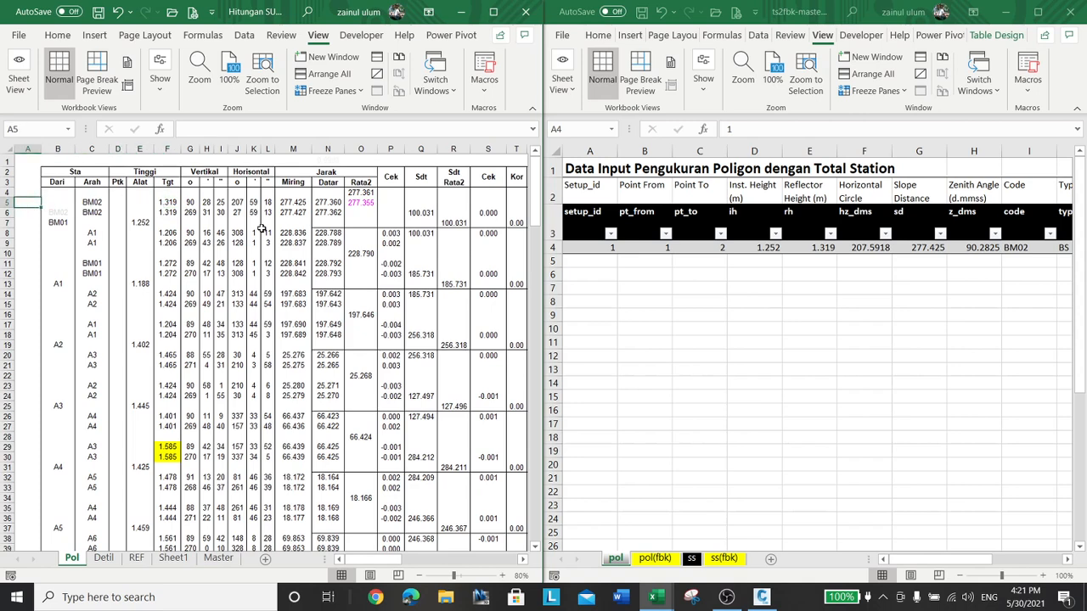
key("Right")
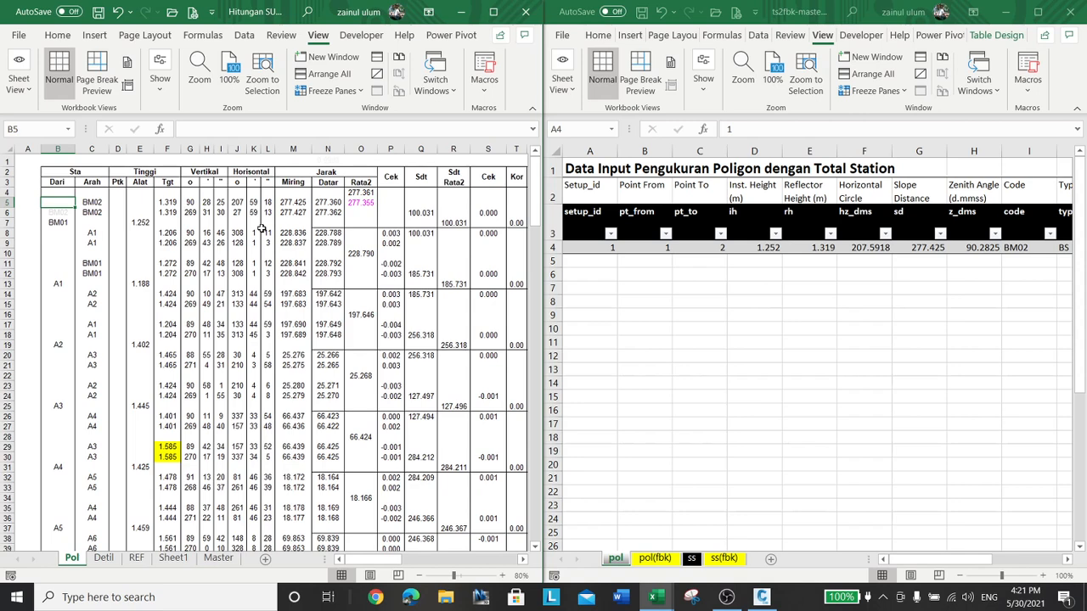
left_click(58, 221)
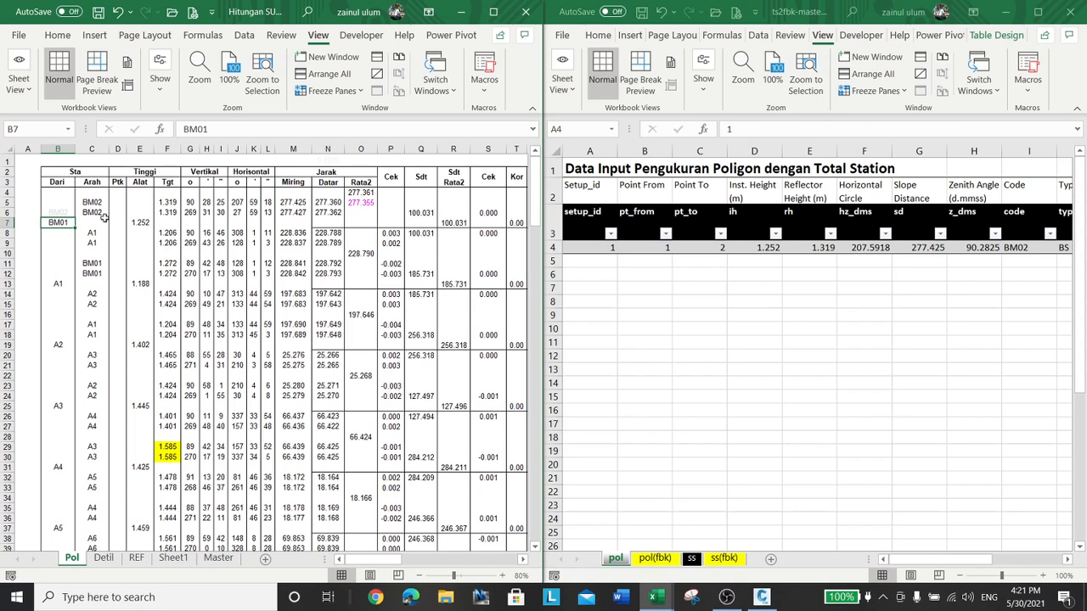
left_click(62, 194)
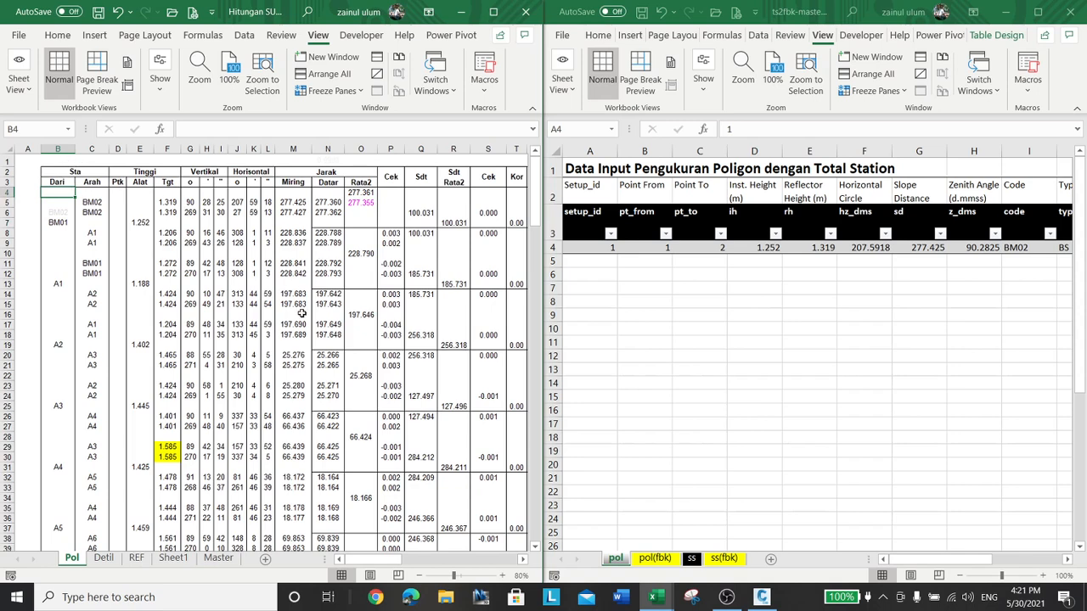
left_click(53, 223)
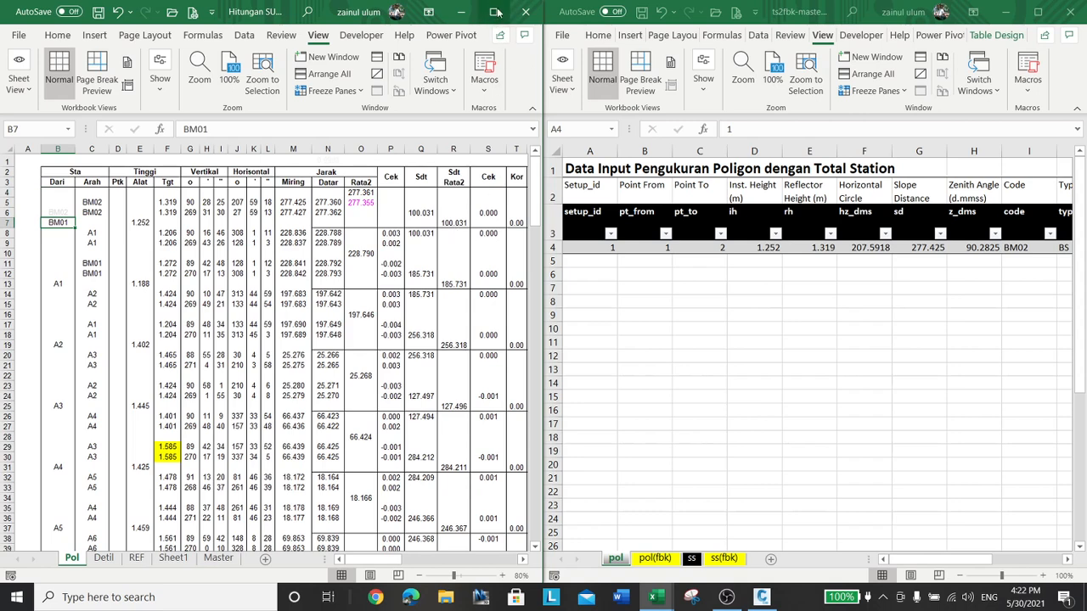
Step: Copy the descriptive headings Setup_id through F1/F2 (A2:K2) from the pol sheet of ts2fbk-master
left_click(710, 255)
left_click(599, 184)
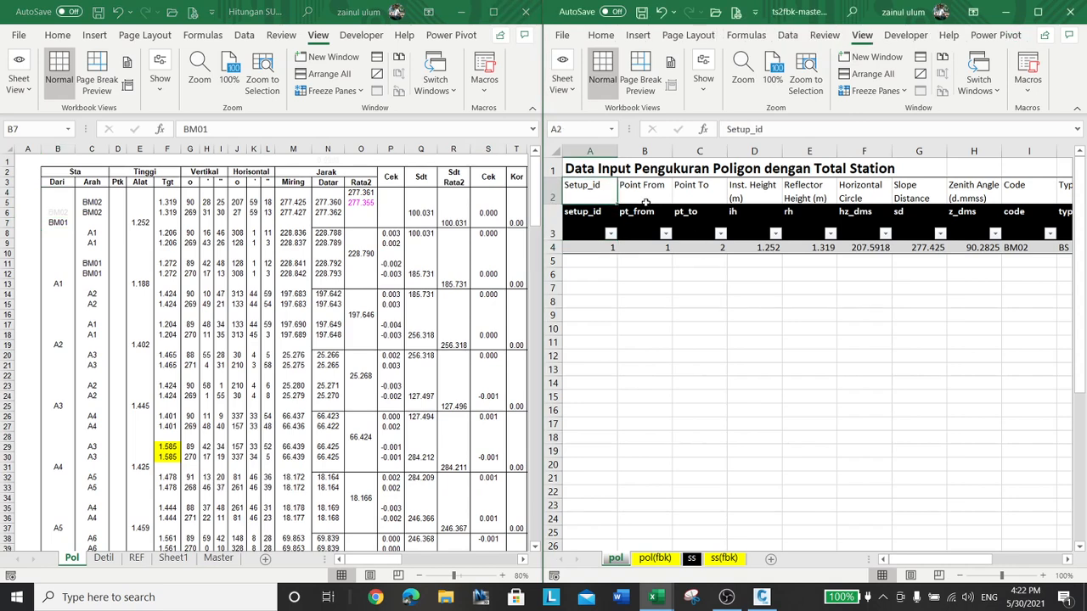
left_click_drag(646, 204, 951, 206)
right_click(710, 187)
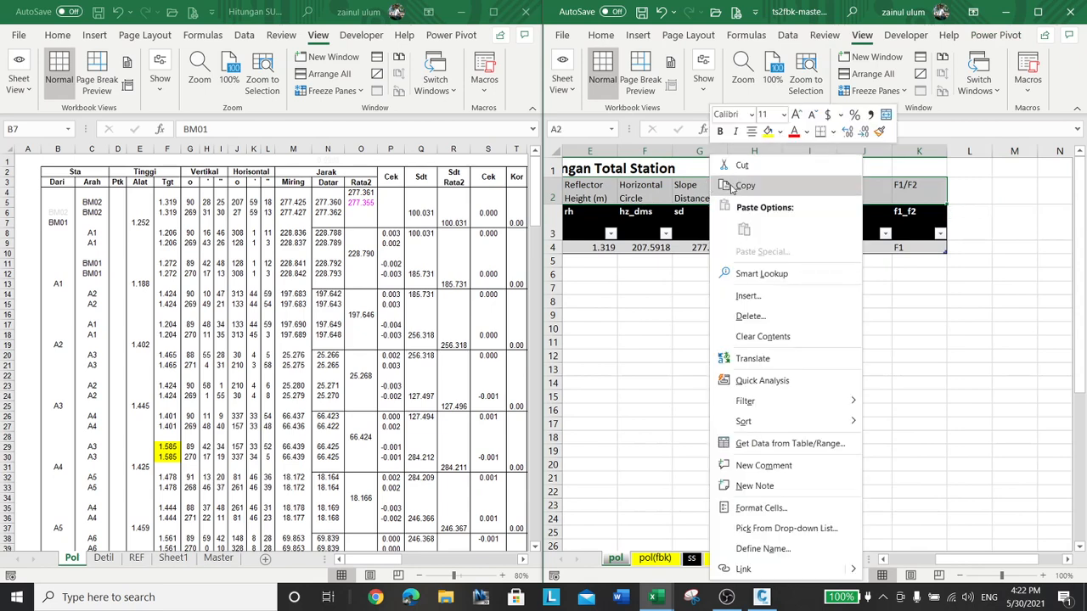
left_click(745, 185)
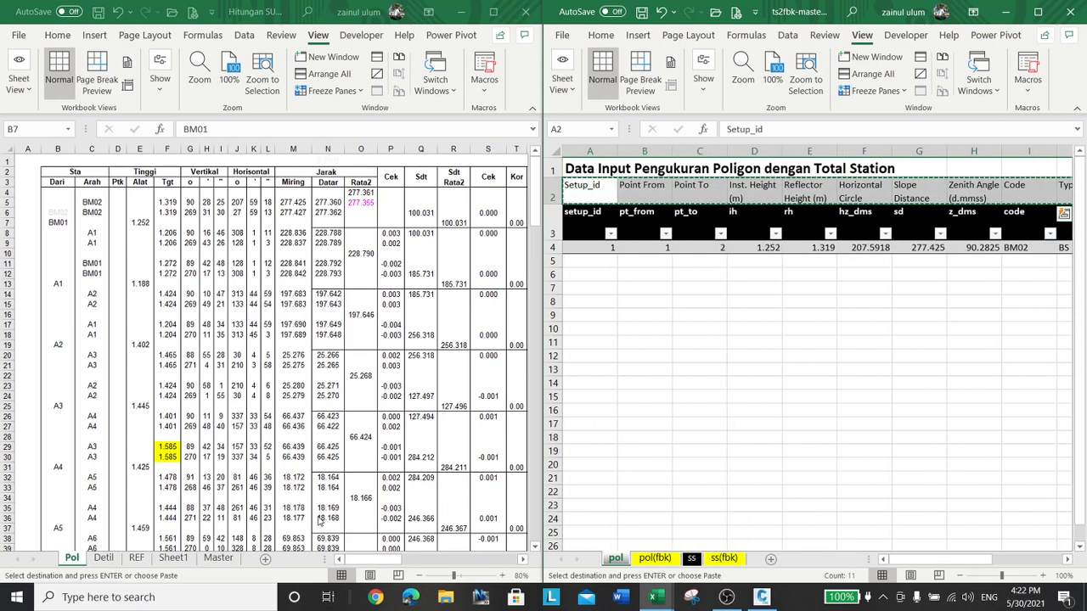
Step: Add a new sheet to the Hitungan SUTT Tuban workbook, place it after Master and name it konversi
left_click(267, 561)
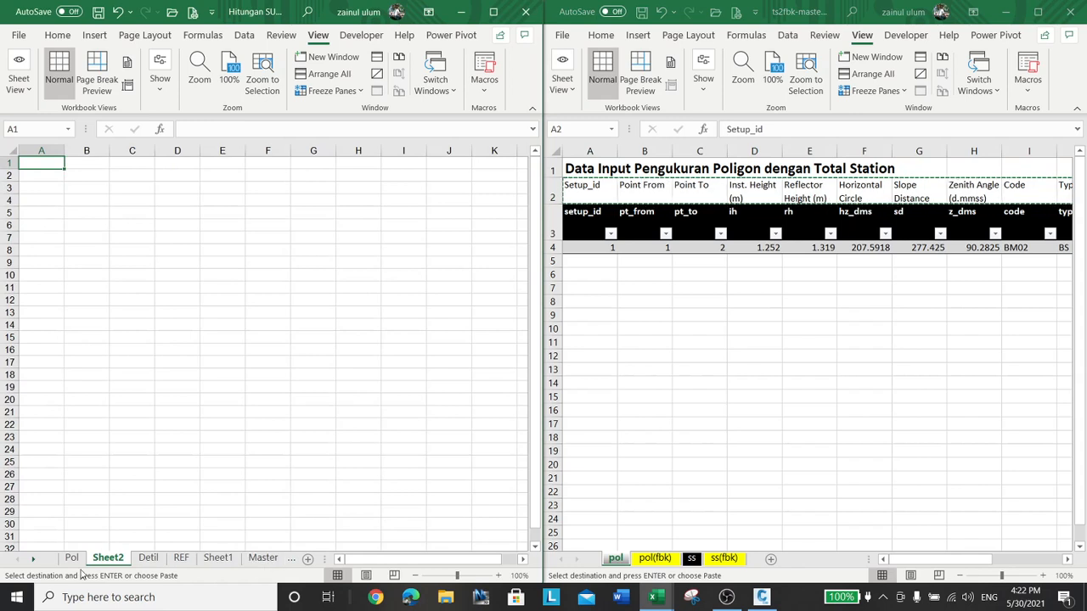
left_click(292, 558)
left_click_drag(315, 558, 246, 567)
double_click(248, 561)
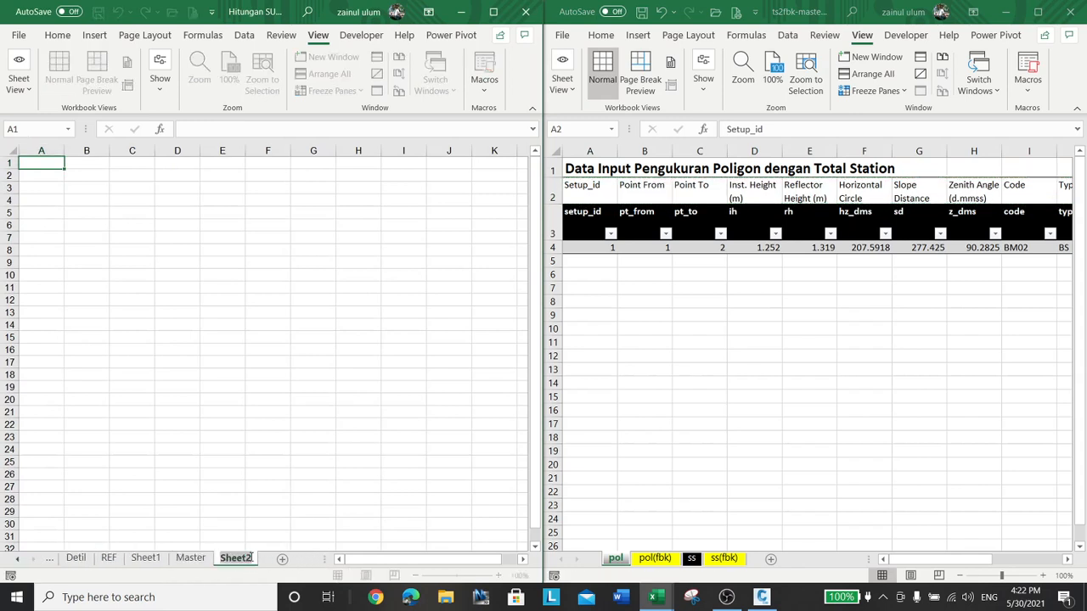
type("k")
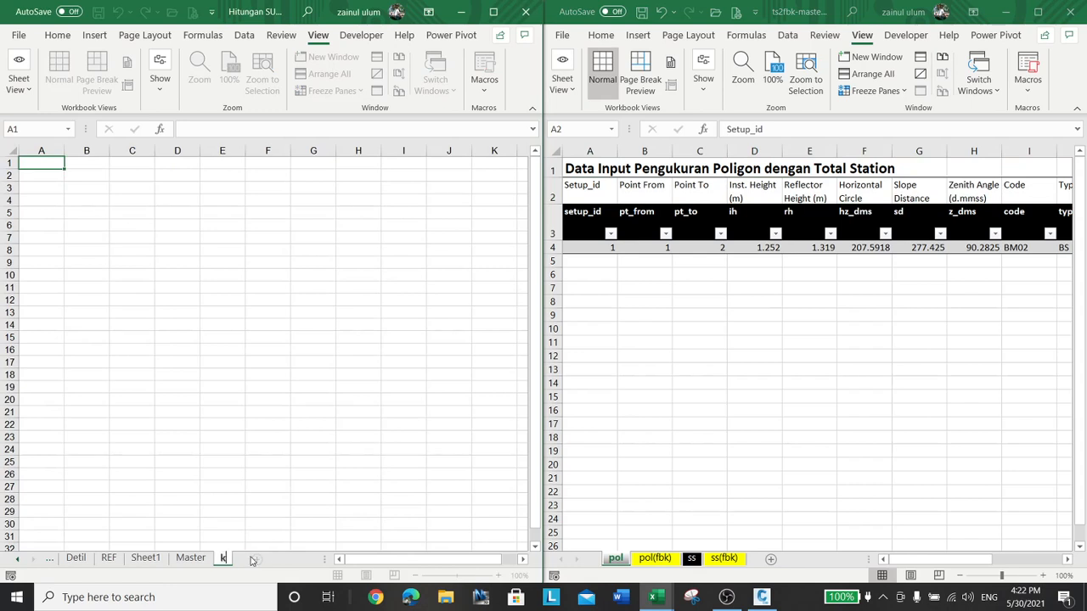
type("onversi")
key("Return")
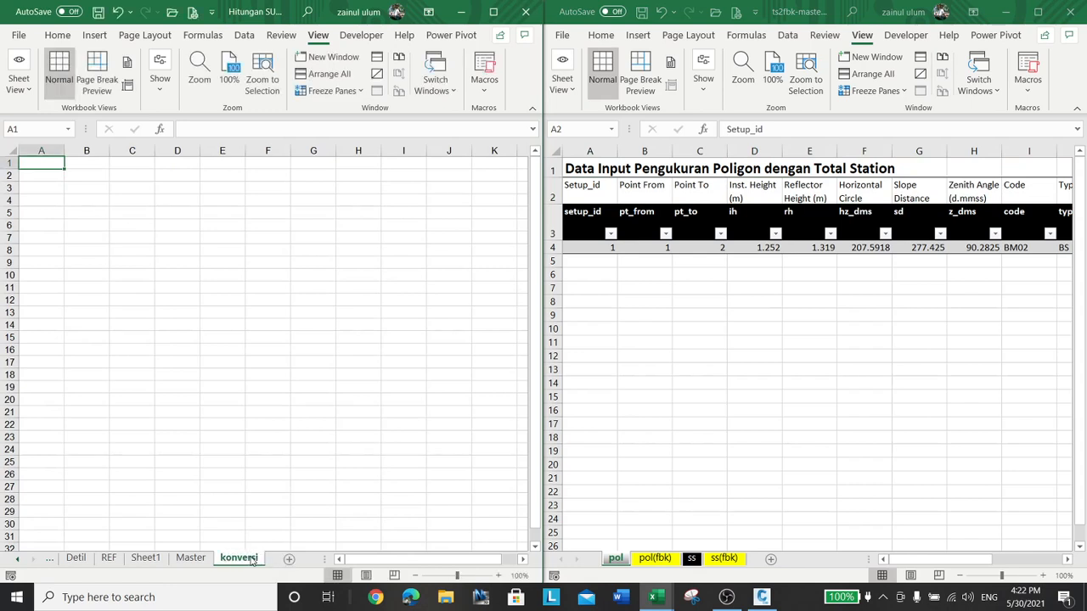
Step: Copy the headings in A2:K2 of ts2fbk-master again and paste them into konversi starting at cell A1
right_click(48, 163)
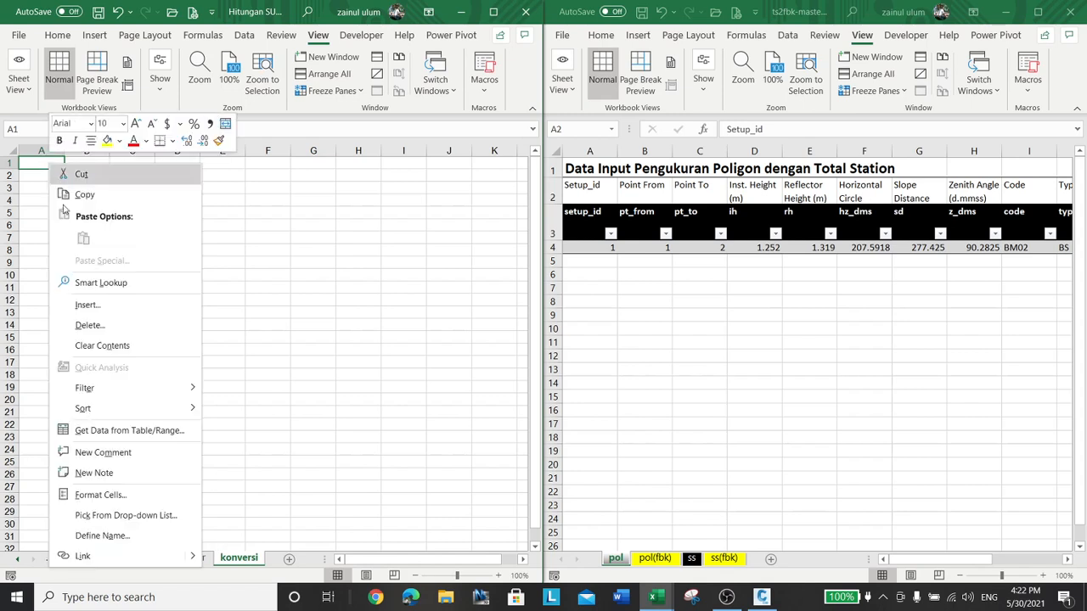
left_click(488, 274)
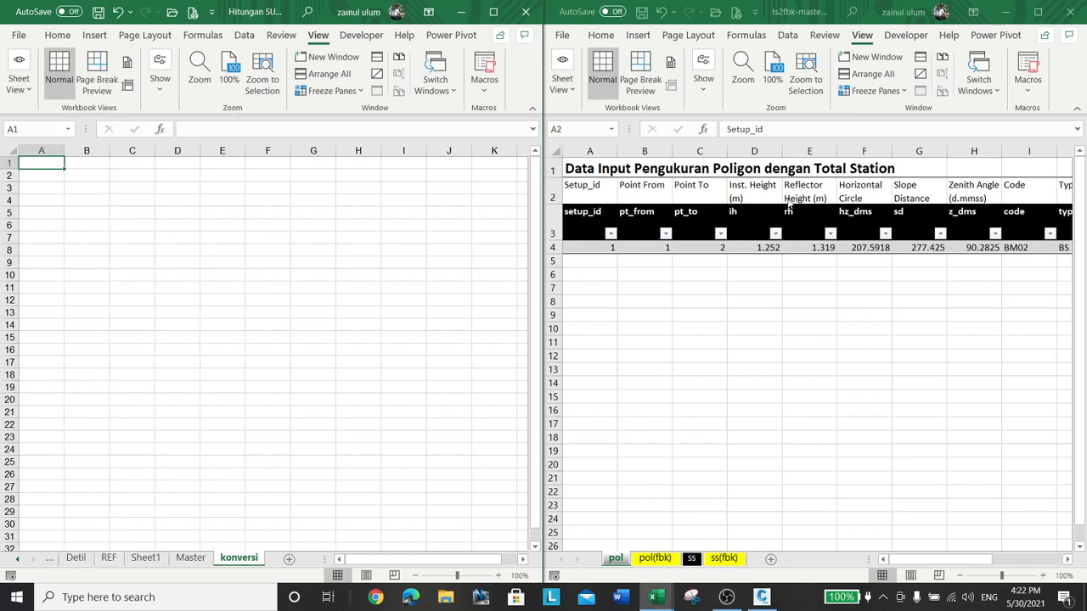
left_click(787, 200)
right_click(768, 186)
left_click(795, 186)
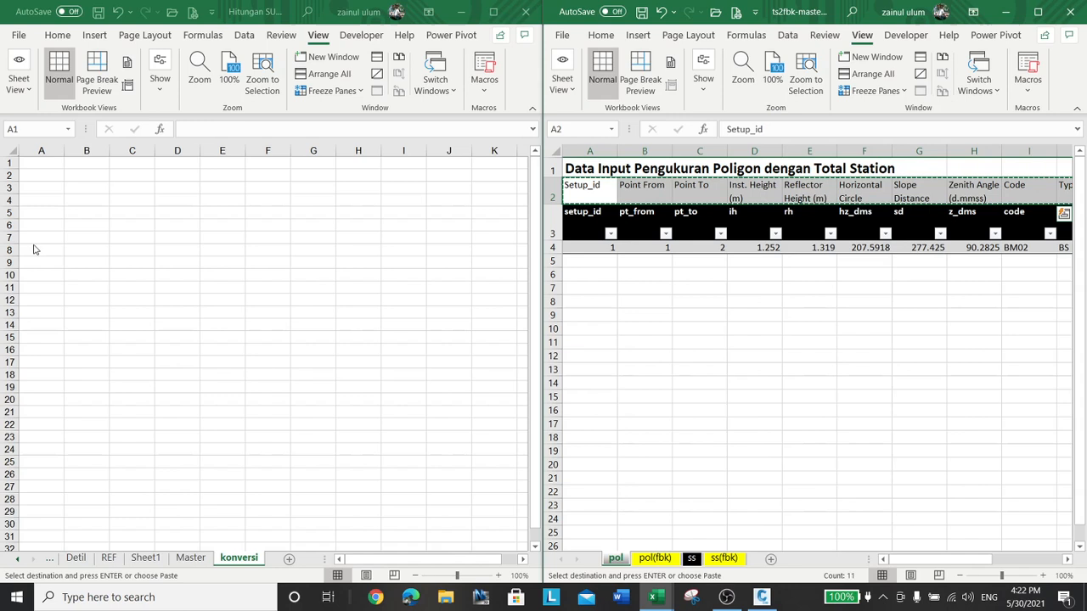
left_click(54, 163)
right_click(54, 163)
left_click(106, 243)
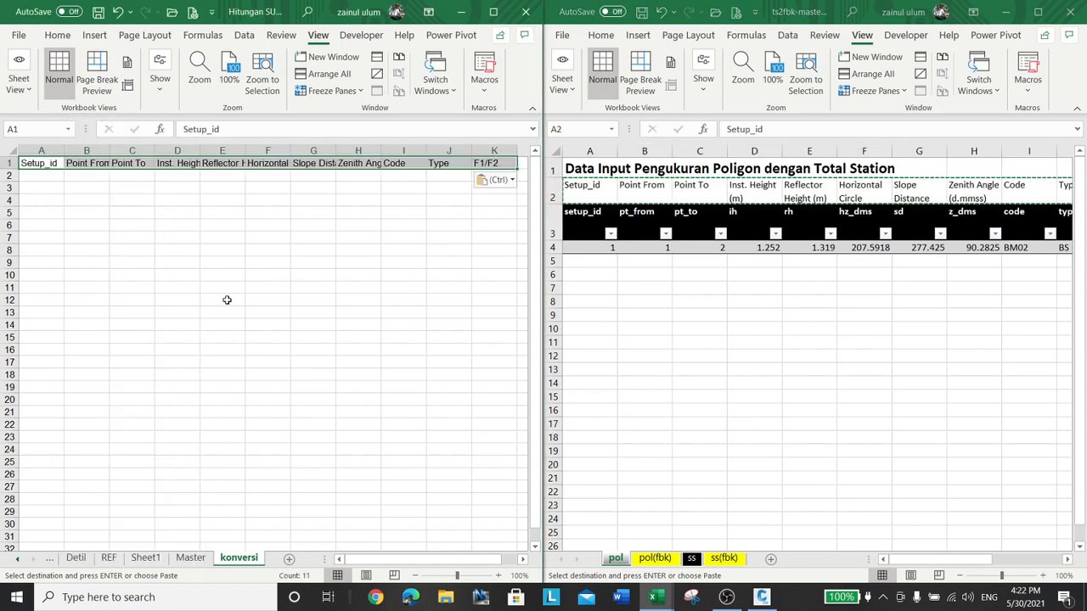
left_click(268, 312)
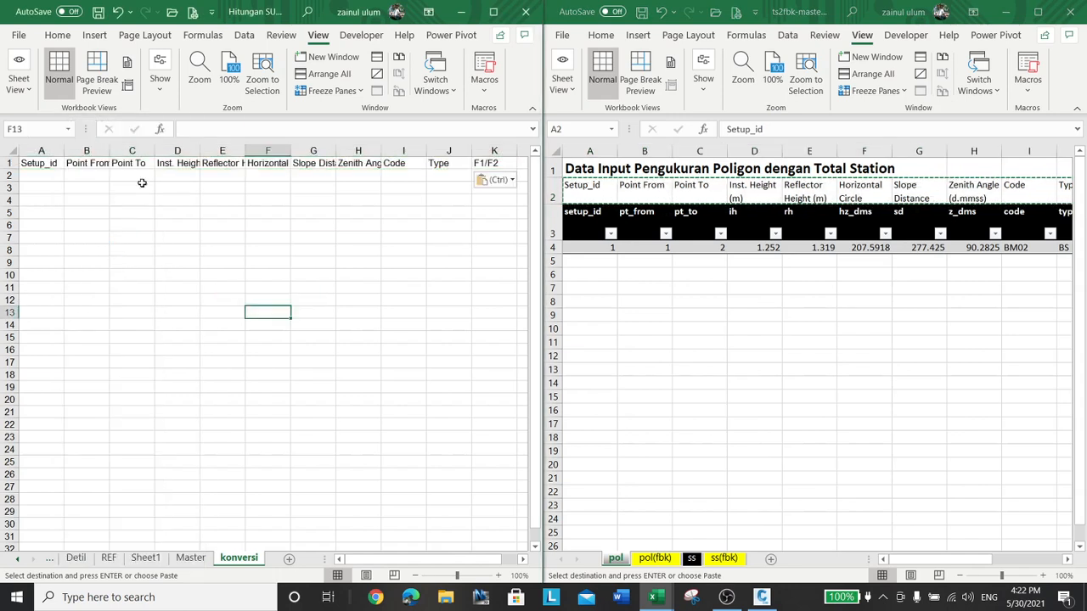
Step: Check the F1/F2 heading on konversi, then examine the two BM02 sightings in the Arah column of the Pol sheet
left_click(493, 163)
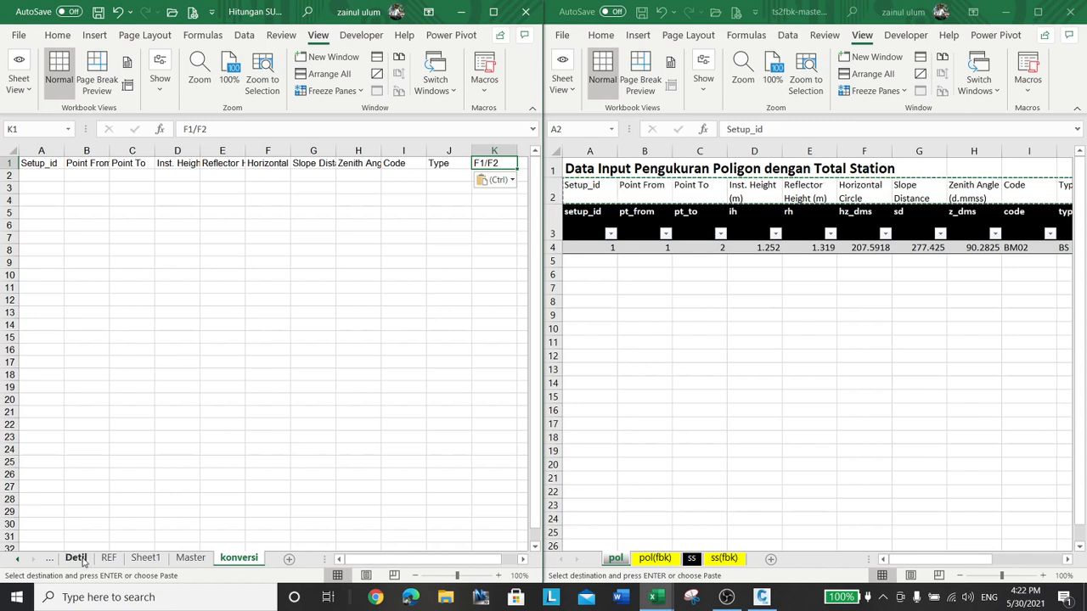
left_click(27, 561)
left_click(71, 557)
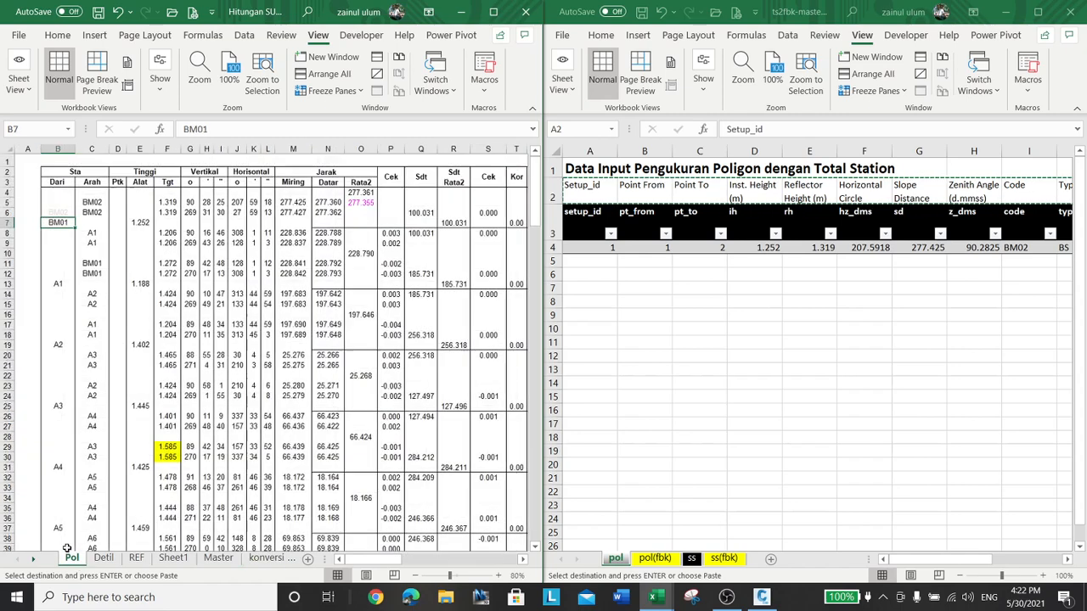
left_click(97, 202)
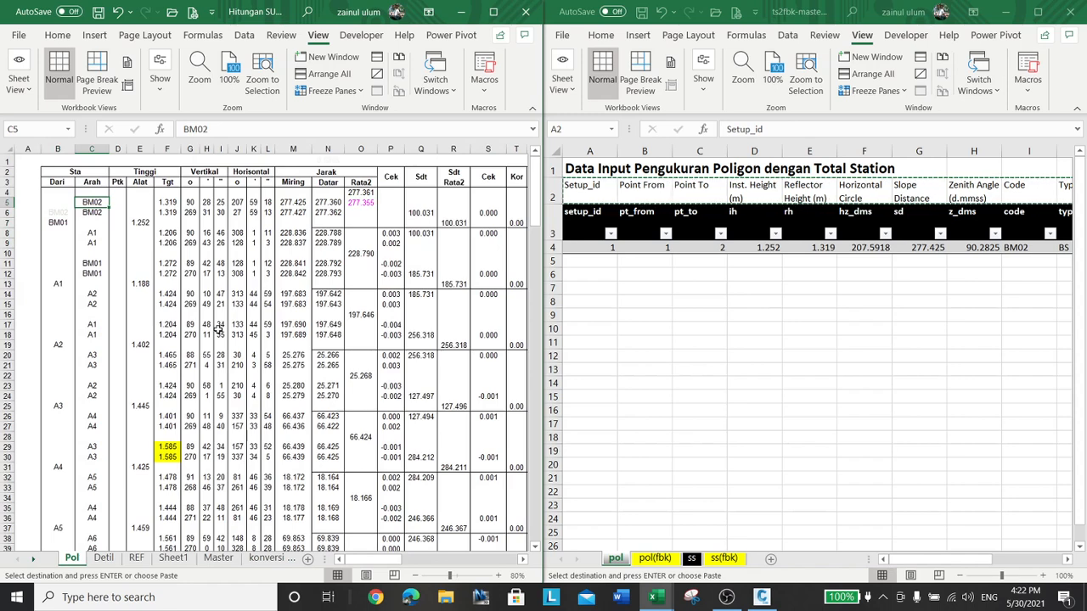
key("Down")
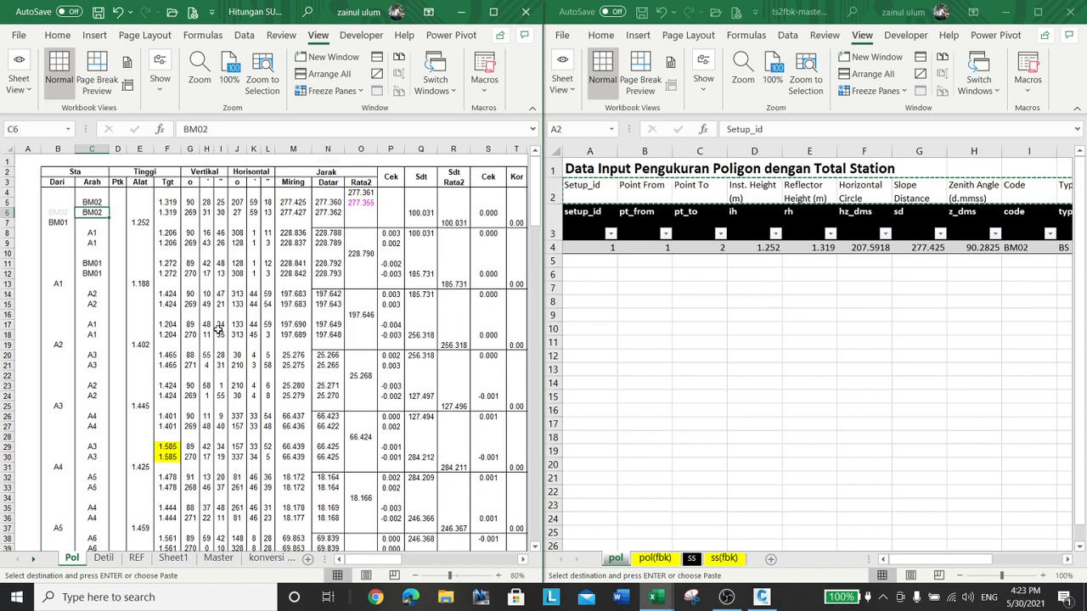
Step: Maximize the Hitungan SUTT Tuban window and color the konversi sheet tab magenta
left_click(494, 12)
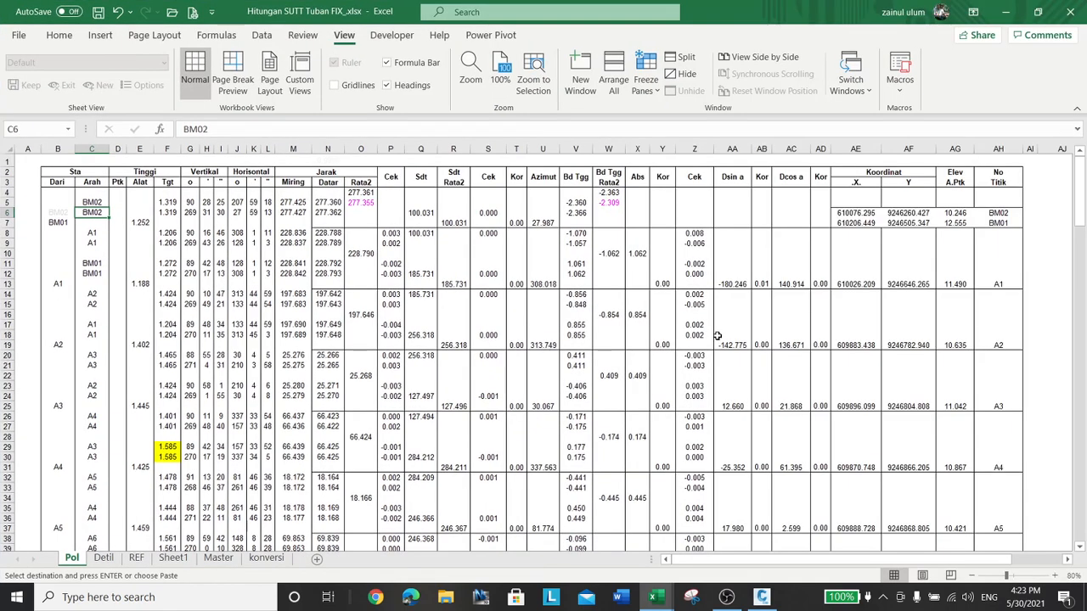
left_click(287, 557)
right_click(289, 557)
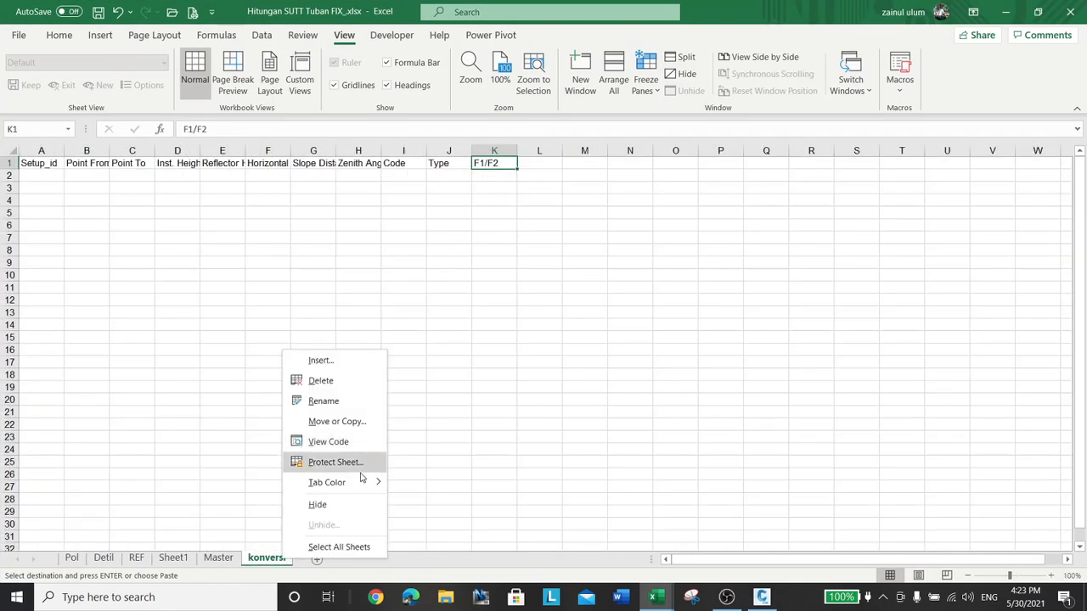
mouse_move(363, 482)
left_click(416, 525)
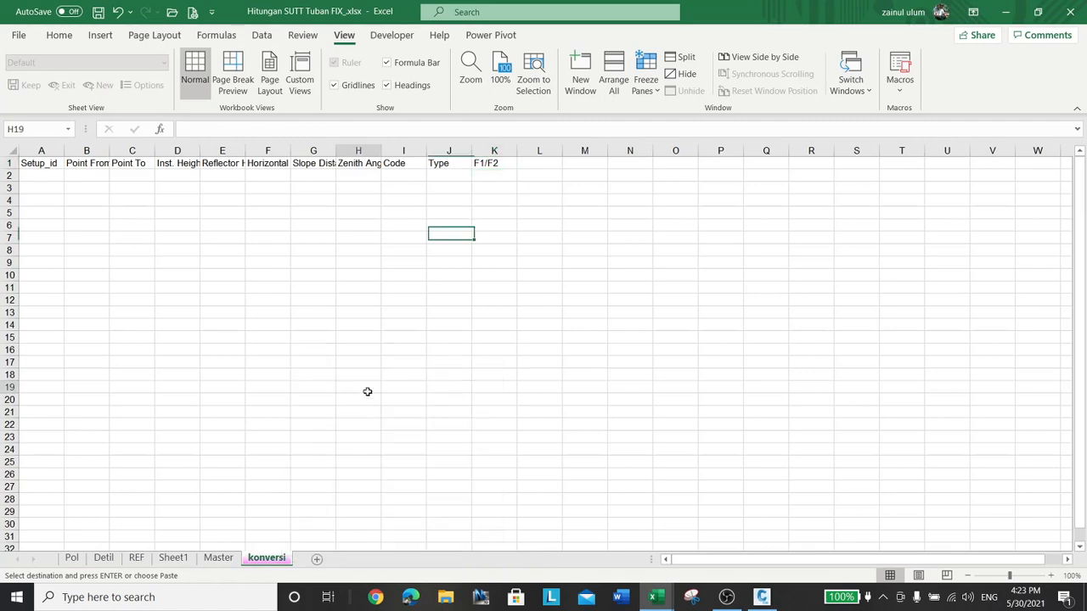
left_click(366, 391)
Step: Copy the first traverse's measurements on the Pol sheet, range B4:M69, from the Dari column through Miring
left_click(71, 558)
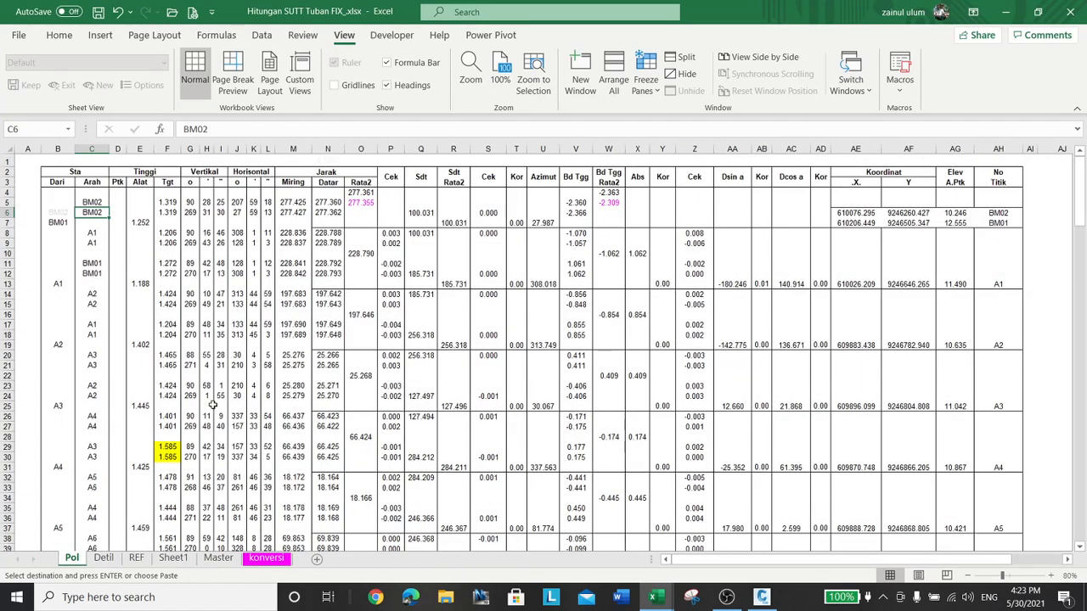
left_click(60, 194)
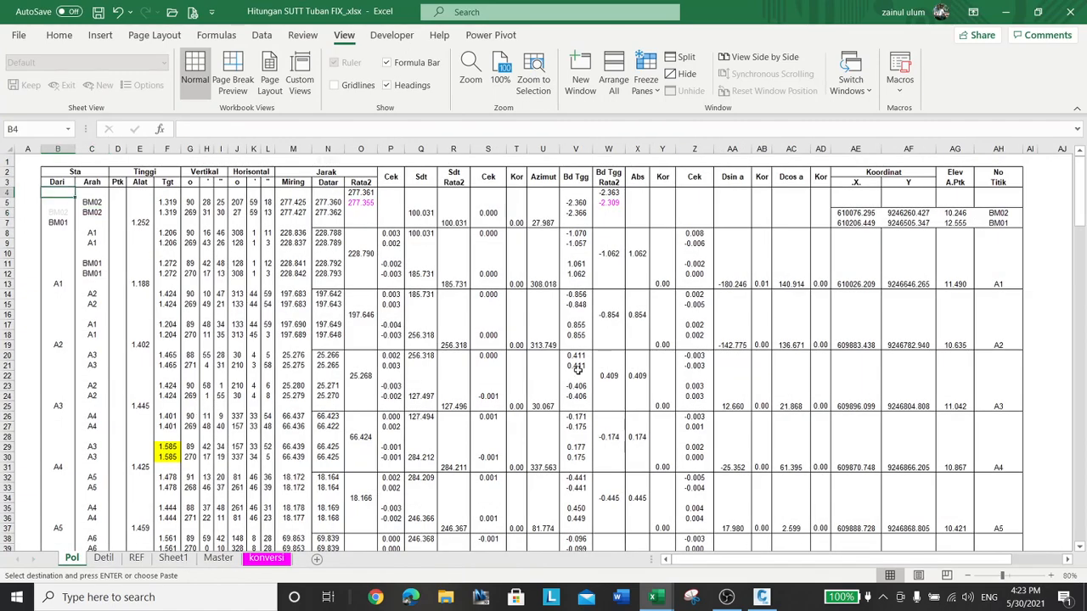
key("shift+Right")
key("shift+Right")
key("shift+Right")
key("shift+Right")
key("shift+Right")
key("shift+Right")
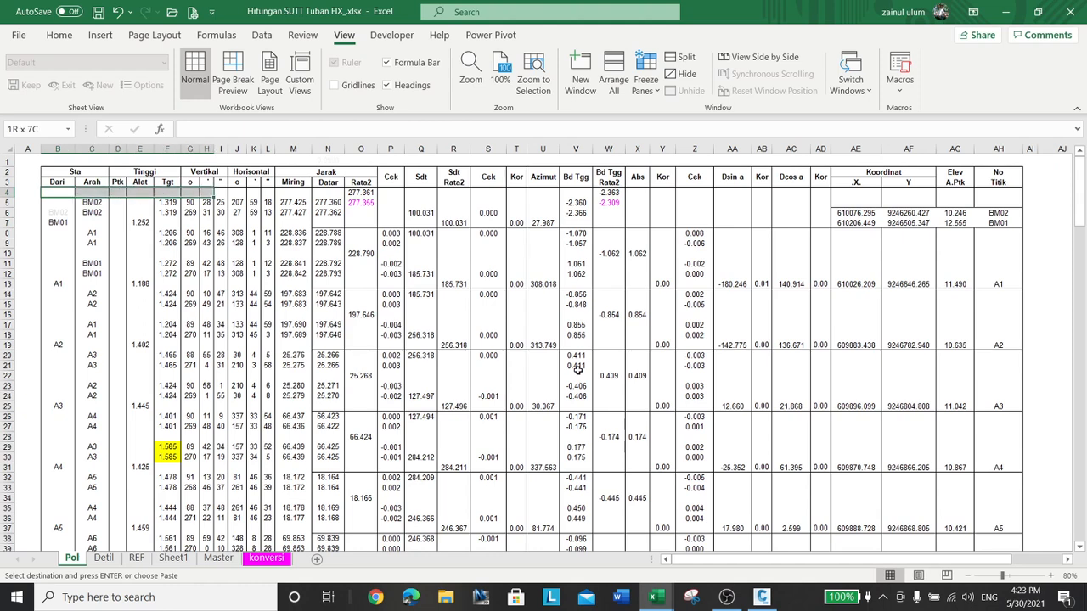
key("shift+Right")
key("shift+Right")
key("shift+Right")
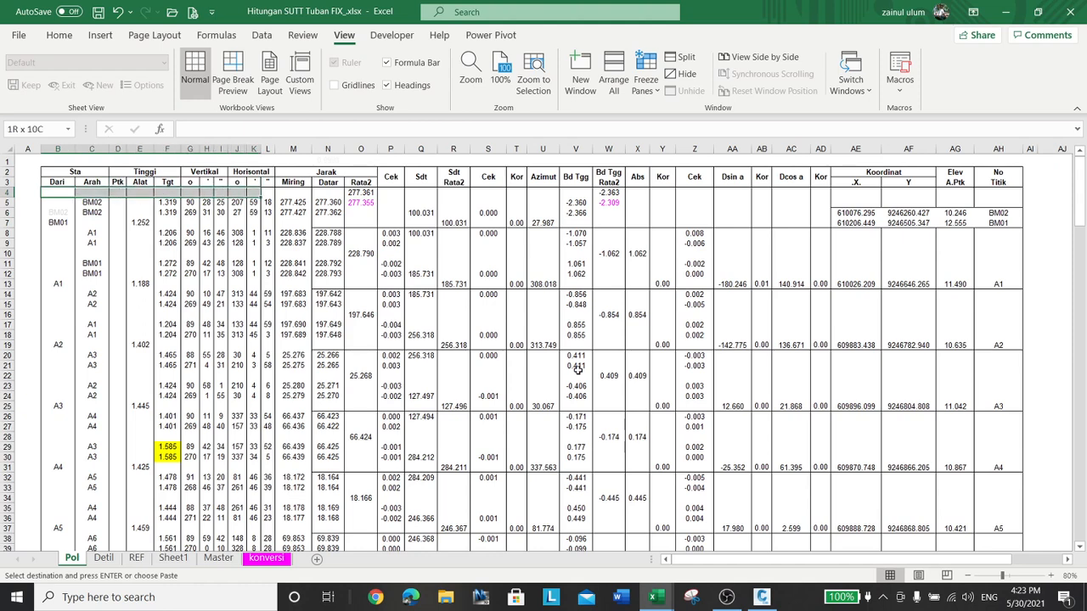
key("shift+Right")
key("shift+Right")
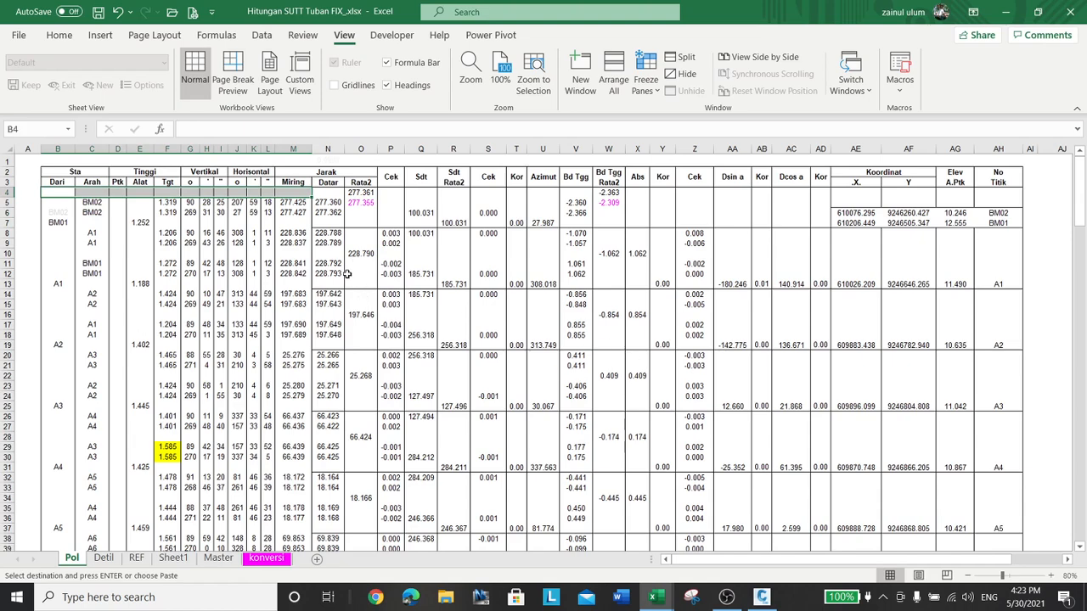
scroll(347, 273, "down", 16)
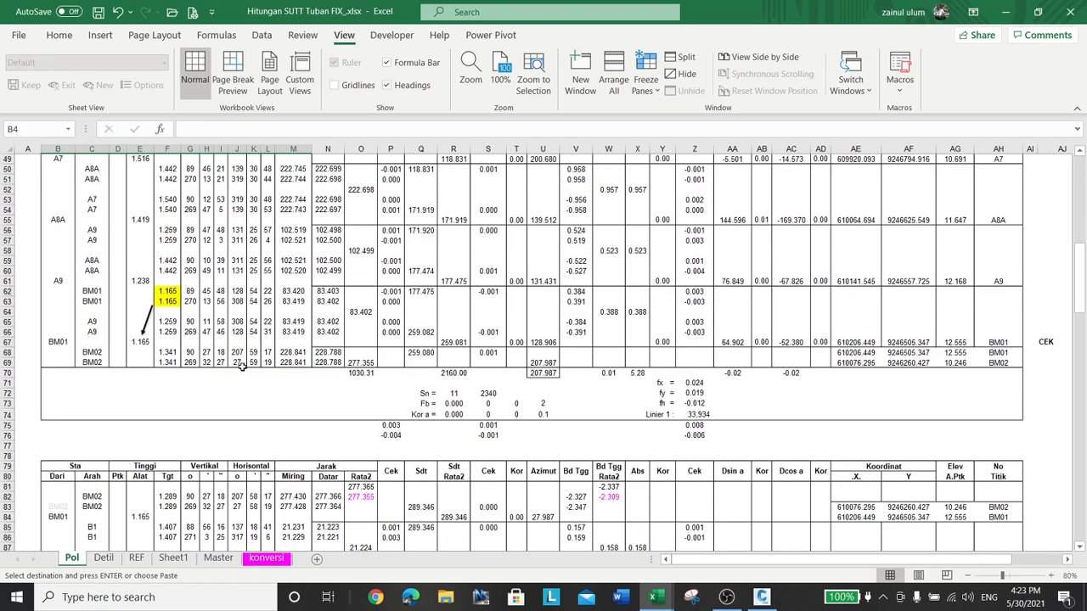
left_click(301, 364, "shift")
right_click(287, 241)
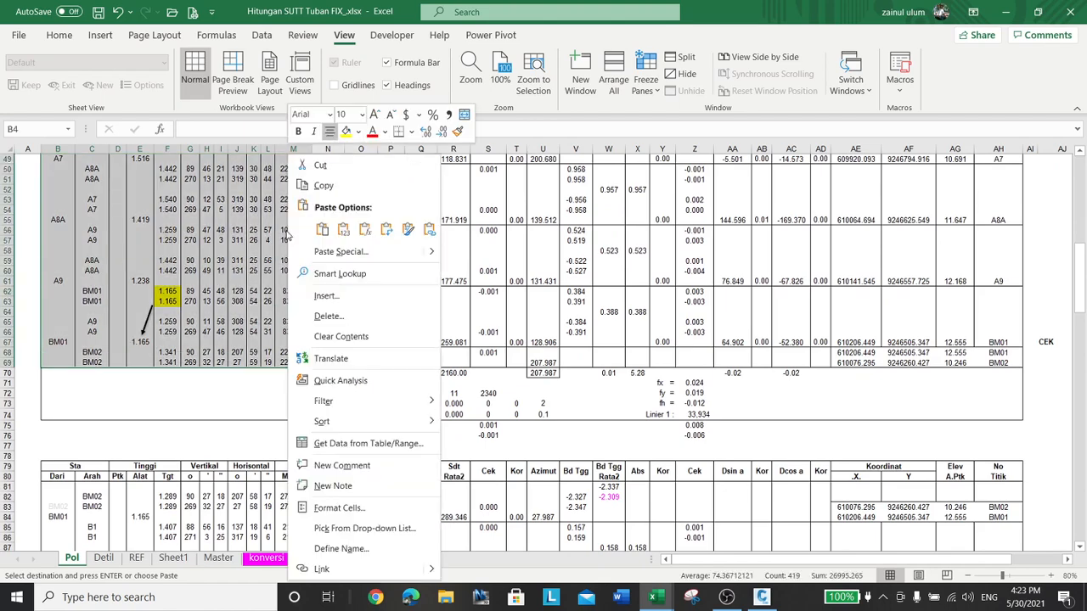
left_click(321, 180)
scroll(336, 285, "up", 14)
scroll(335, 284, "up", 2)
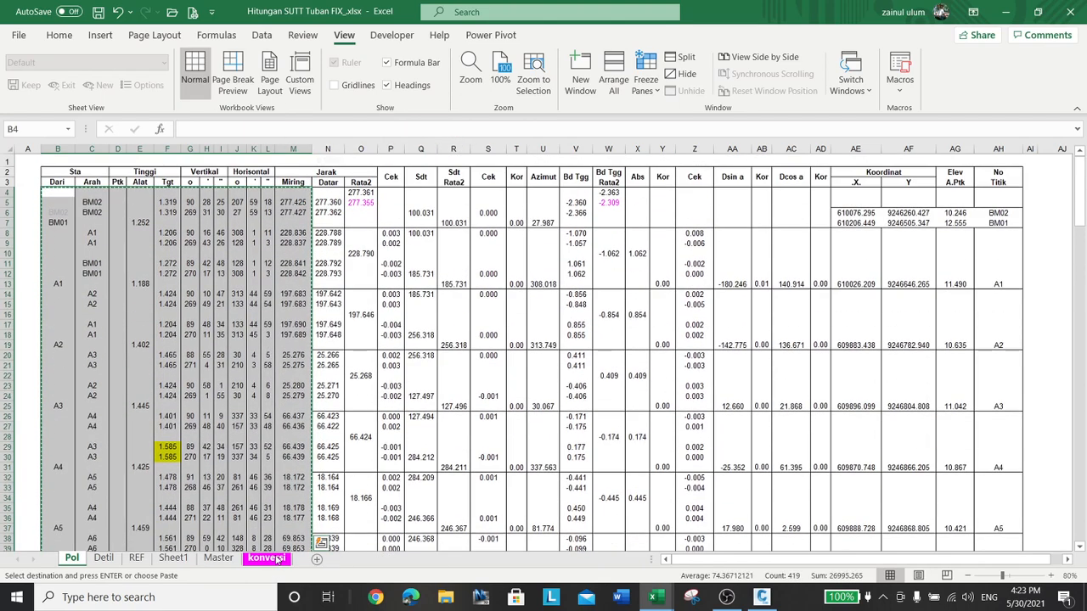
Step: Paste the copied traverse measurements as values into the konversi sheet starting at cell M1
left_click(276, 560)
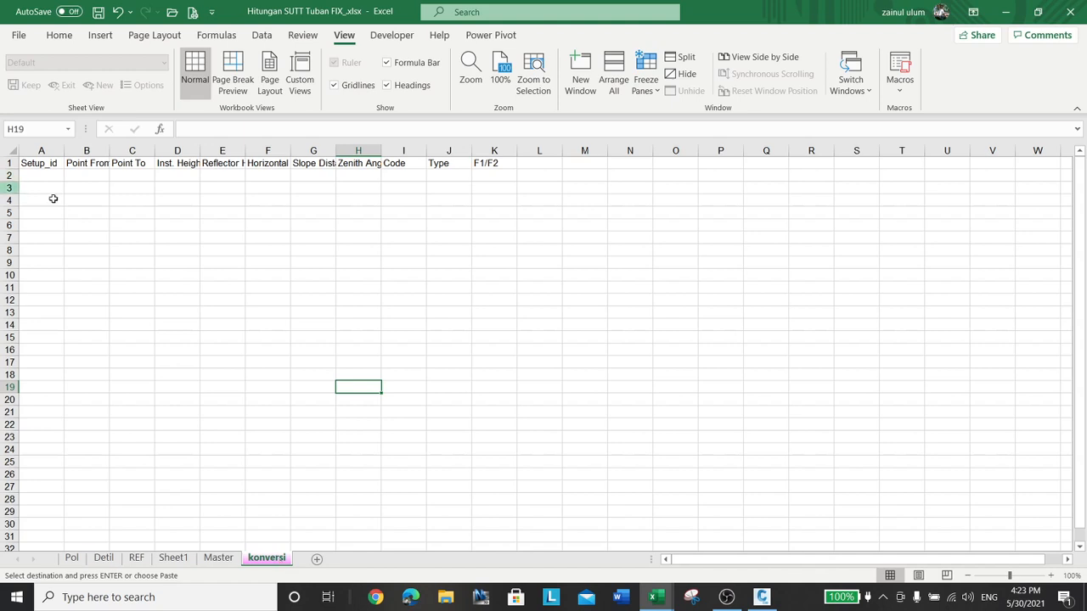
left_click(592, 163)
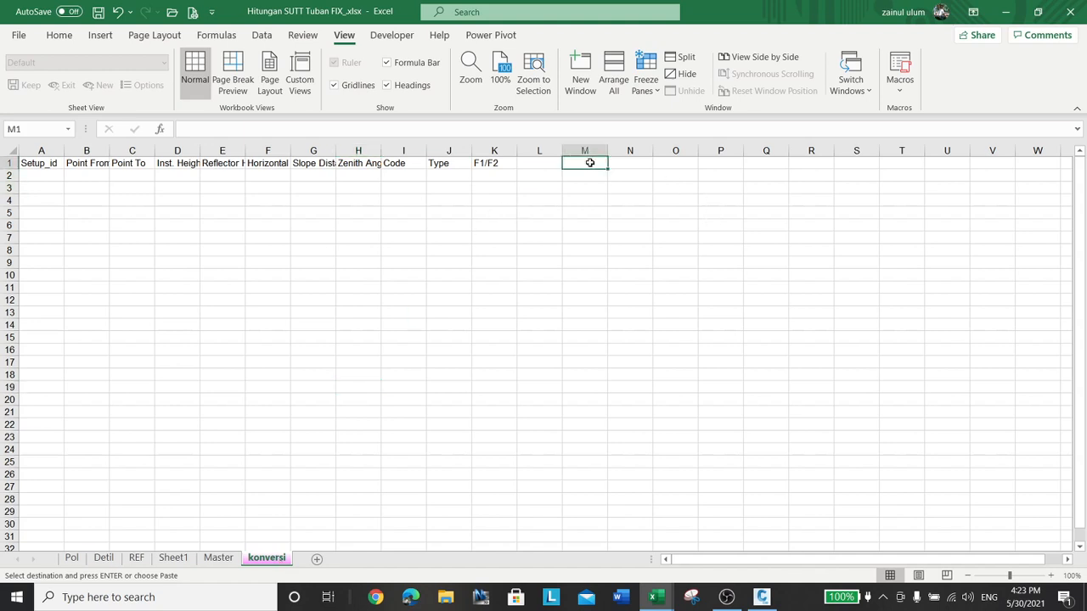
right_click(591, 163)
left_click(646, 239)
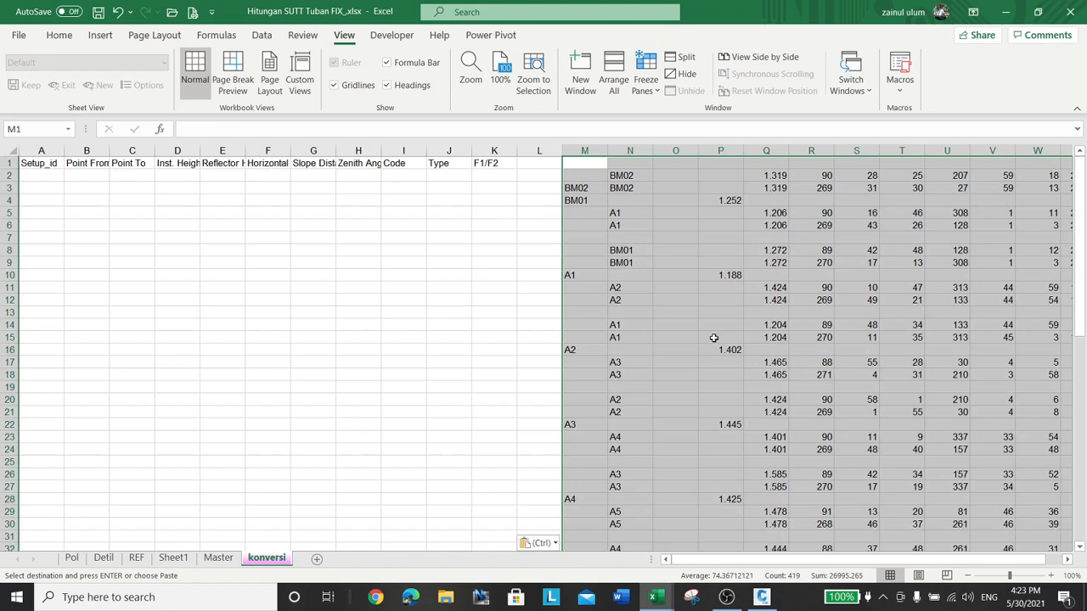
Step: Copy the Dari through Miring headings in B3:M3 of the Pol sheet and paste them as values into konversi starting at M1
left_click(71, 558)
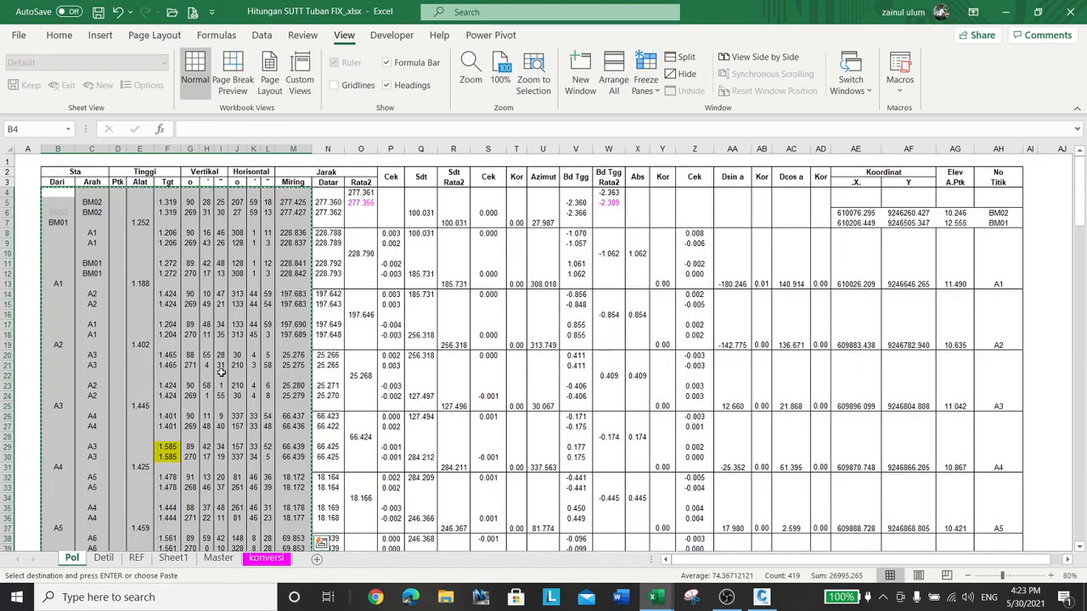
left_click(58, 183)
left_click_drag(58, 182, 268, 183)
key("shift+Right")
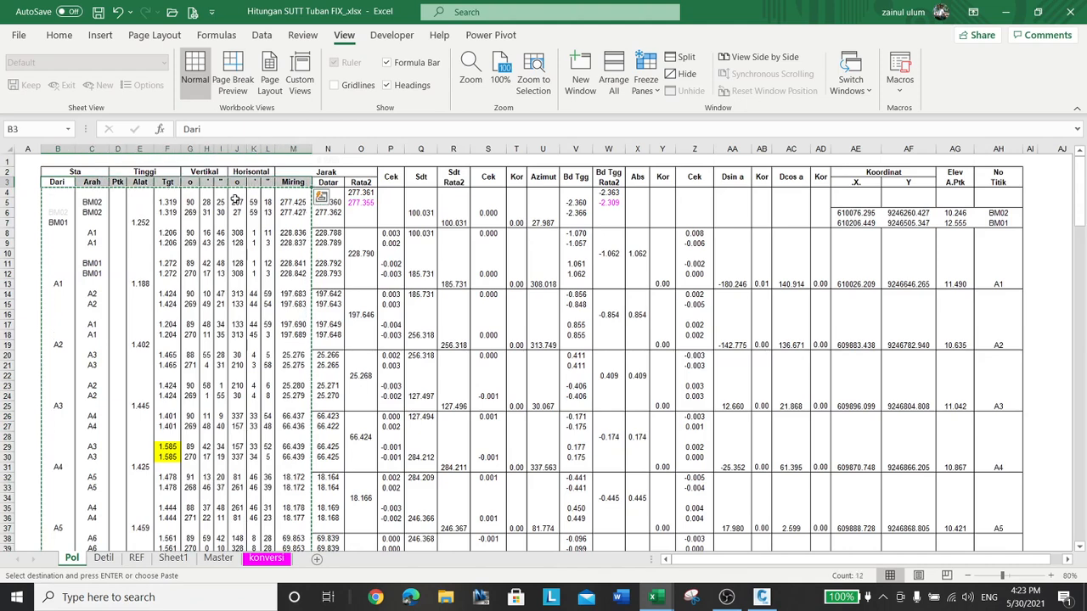
right_click(292, 182)
key("Escape")
left_click(264, 559)
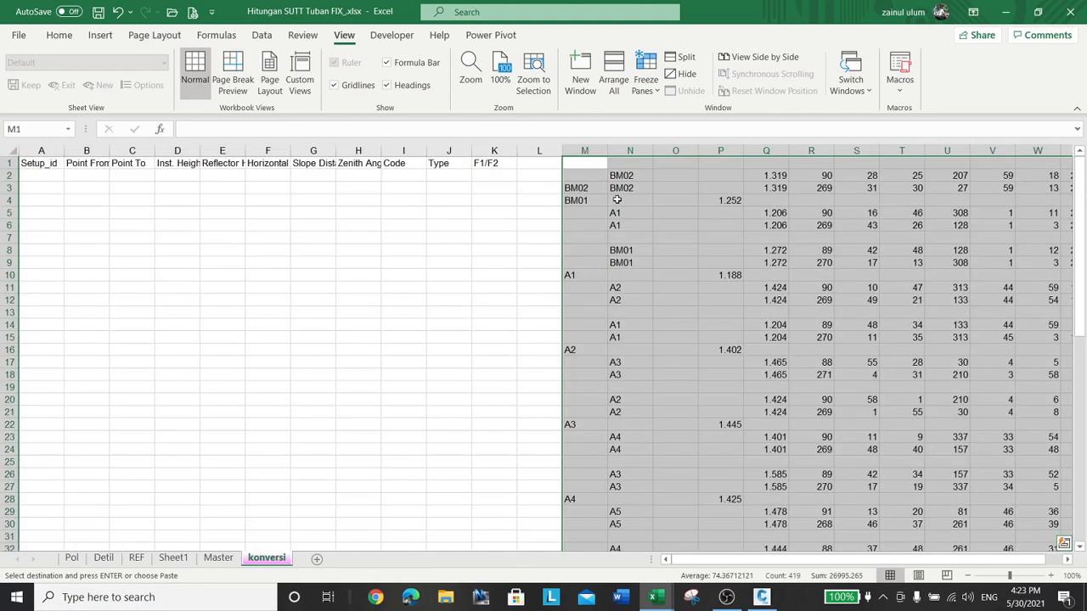
right_click(584, 160)
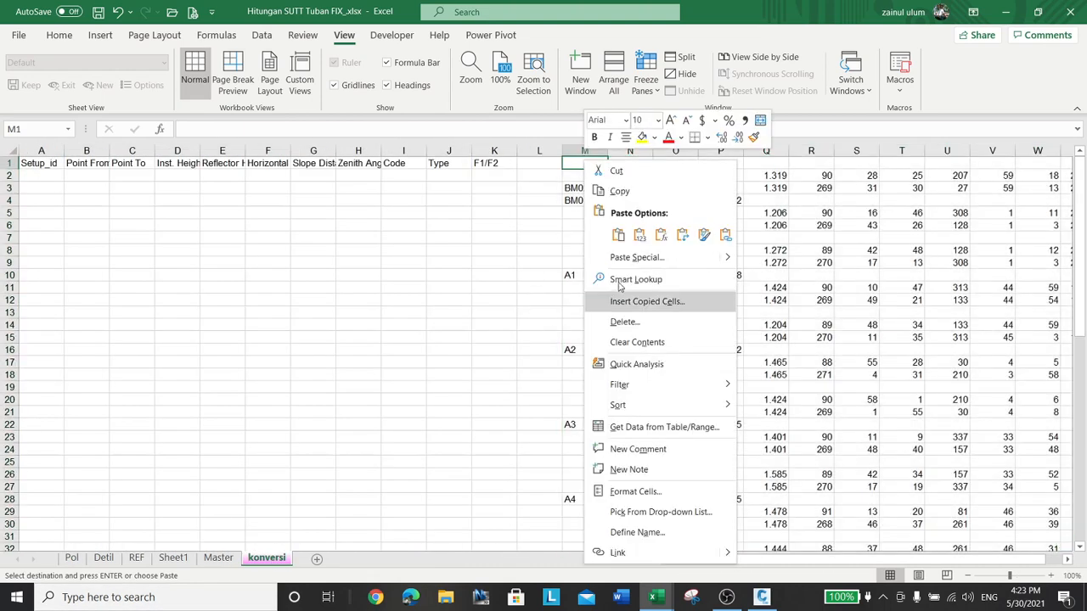
left_click(639, 235)
left_click(640, 235)
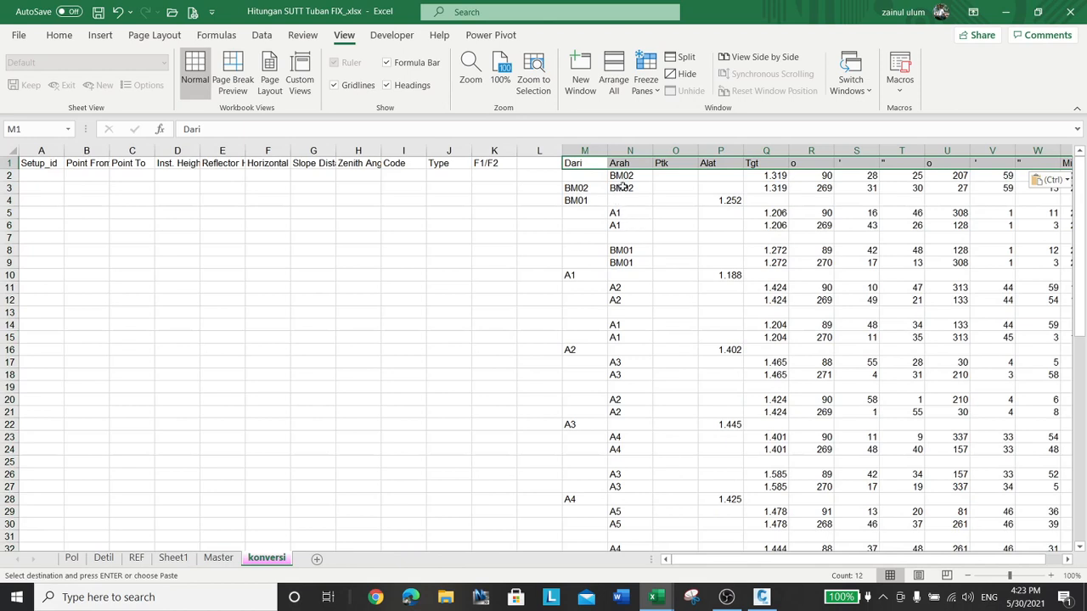
Step: Clear the BM02 entry in cell M3 of the Dari column on konversi
left_click(582, 188)
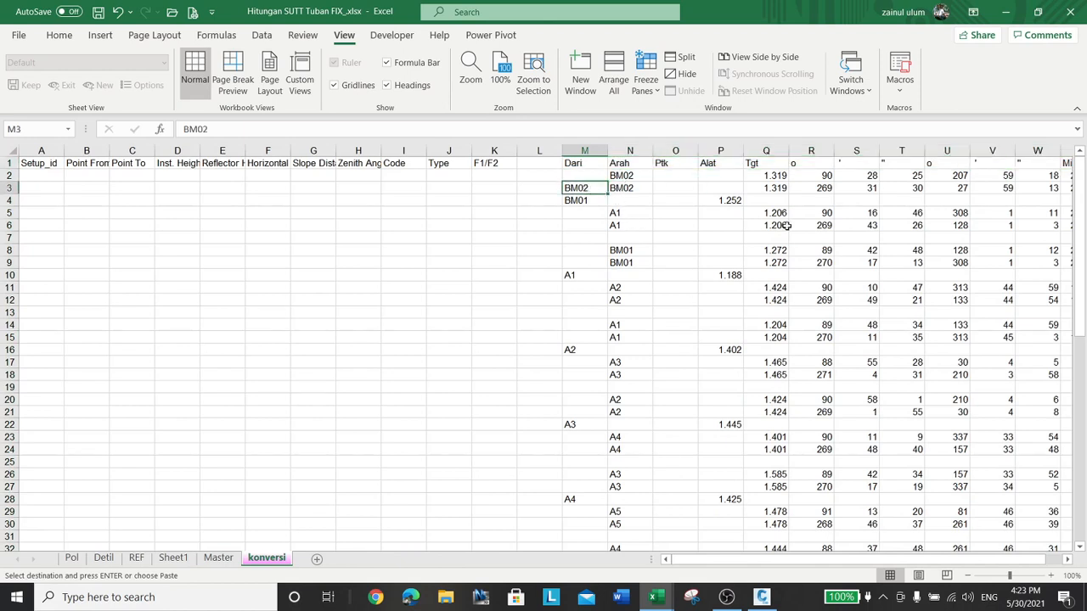
key("Delete")
Step: Try renaming the degree heading in R1 to Ver_o, and undo the change
key("Up")
key("Up")
key("Right")
key("Right")
key("Right")
key("Right")
key("Right")
key("Right")
key("Right")
key("Right")
key("Right")
key("Right")
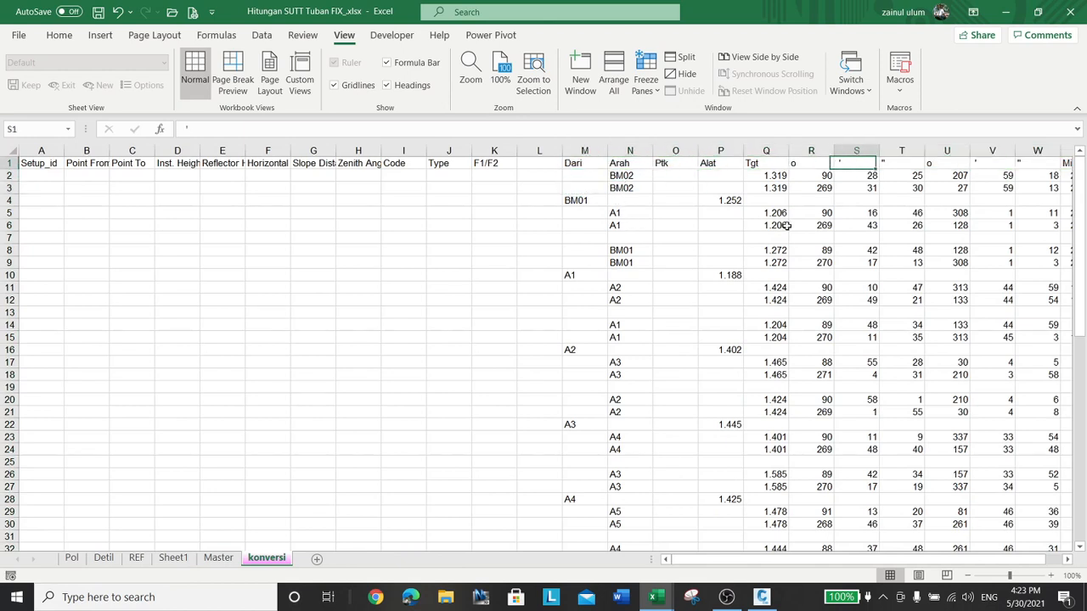
key("Left")
key("Left")
key("Left")
key("Left")
key("Left")
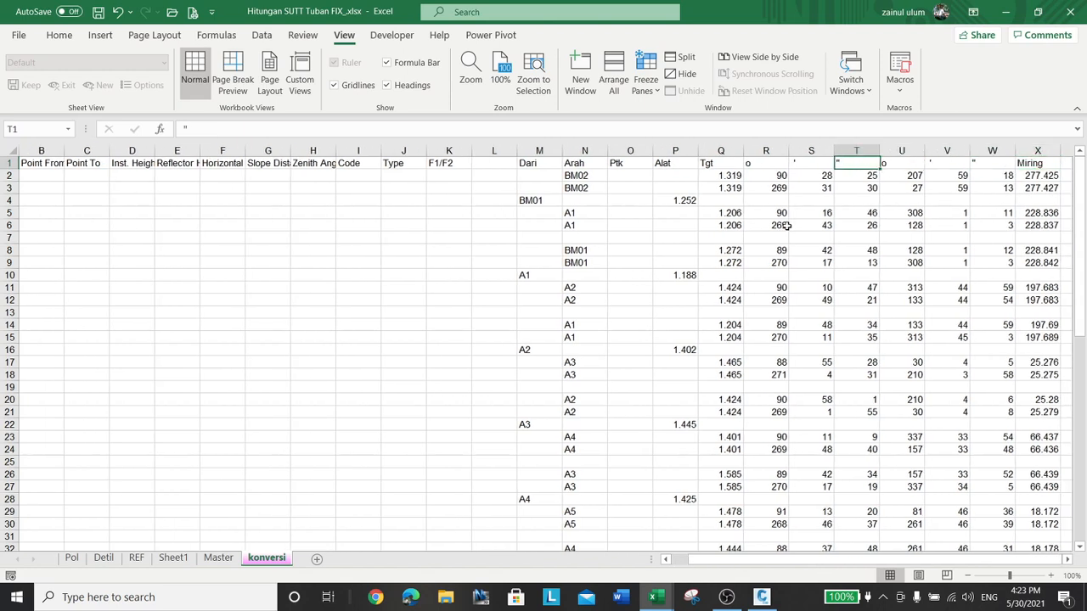
left_click(186, 129)
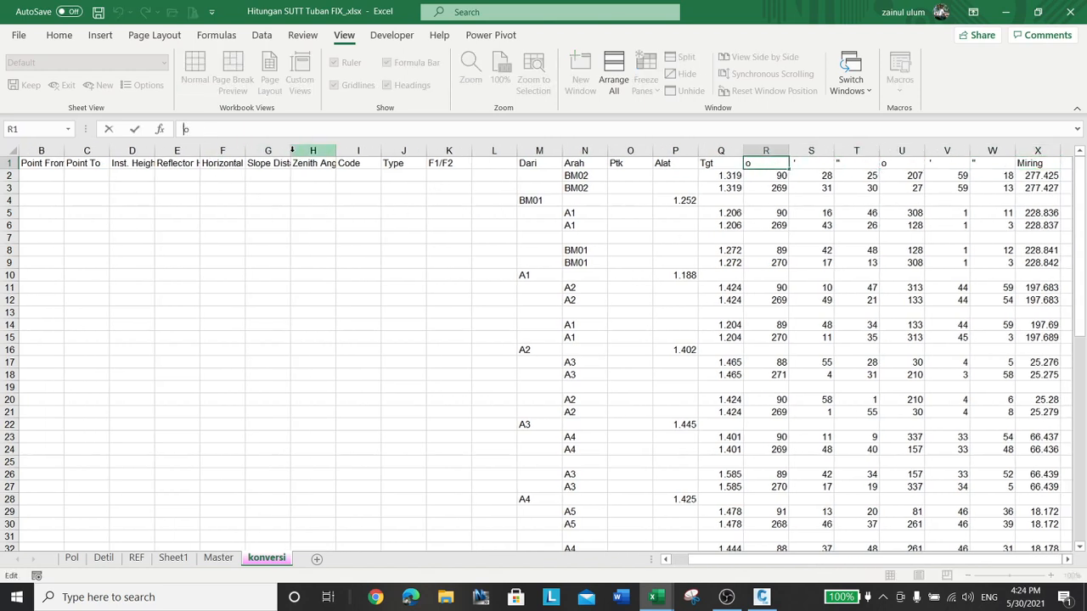
type("Ver_")
key("Tab")
key("Left")
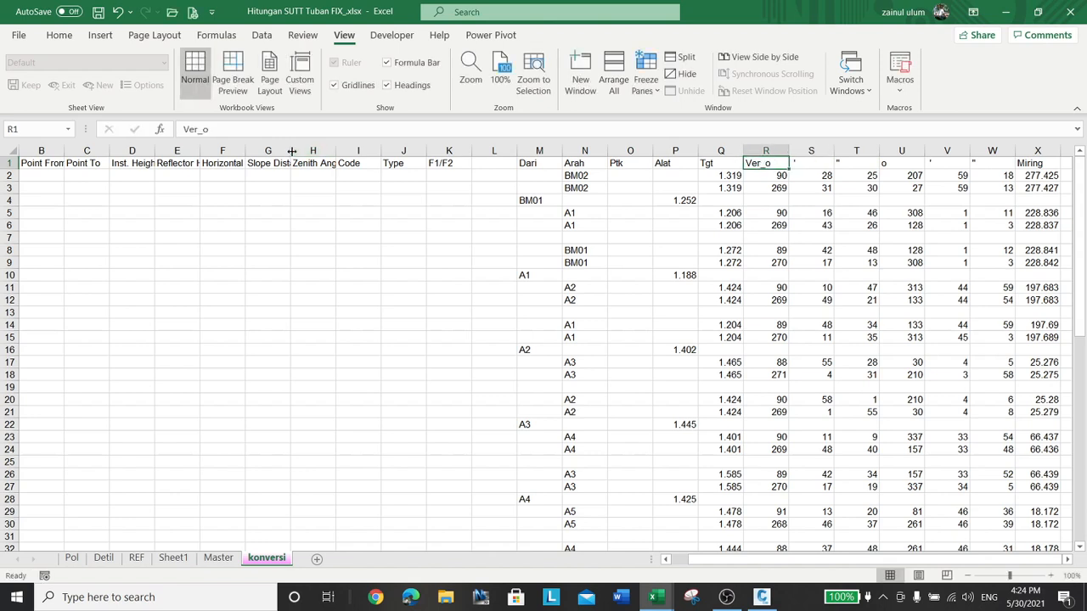
left_click(119, 12)
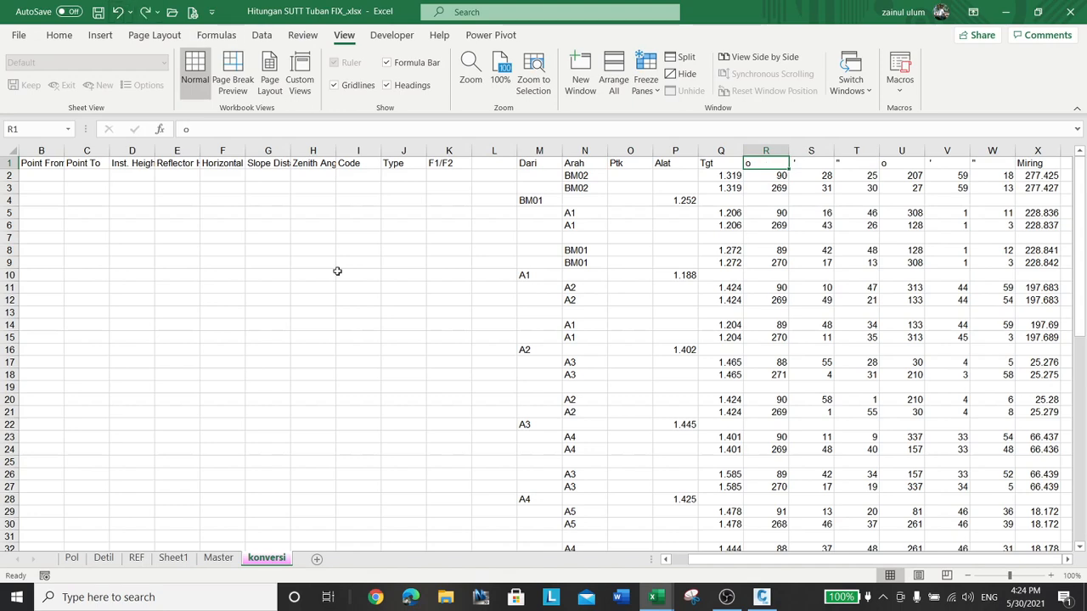
Step: Insert a blank row above the konversi headings, and merge R1:T1 into a centered group heading reading vertikal
right_click(12, 166)
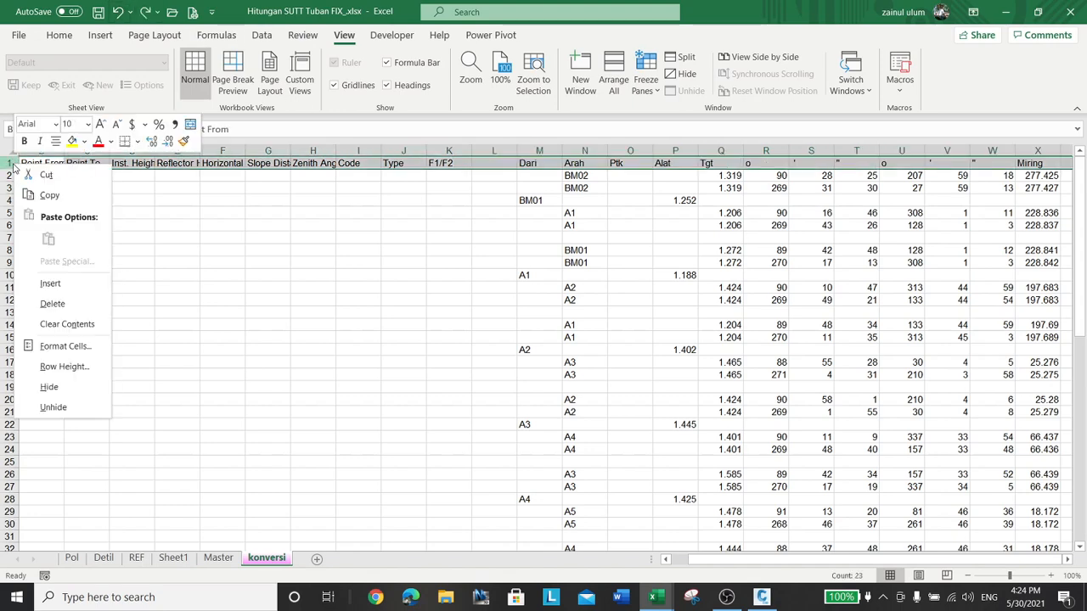
left_click(51, 283)
left_click(752, 164)
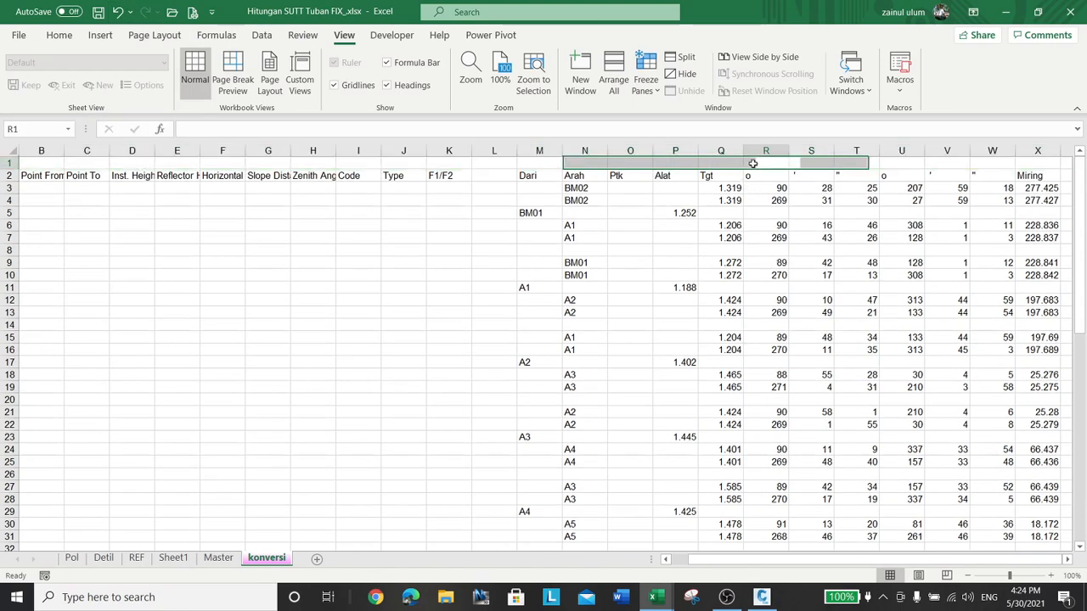
key("shift+Right")
key("shift+Right")
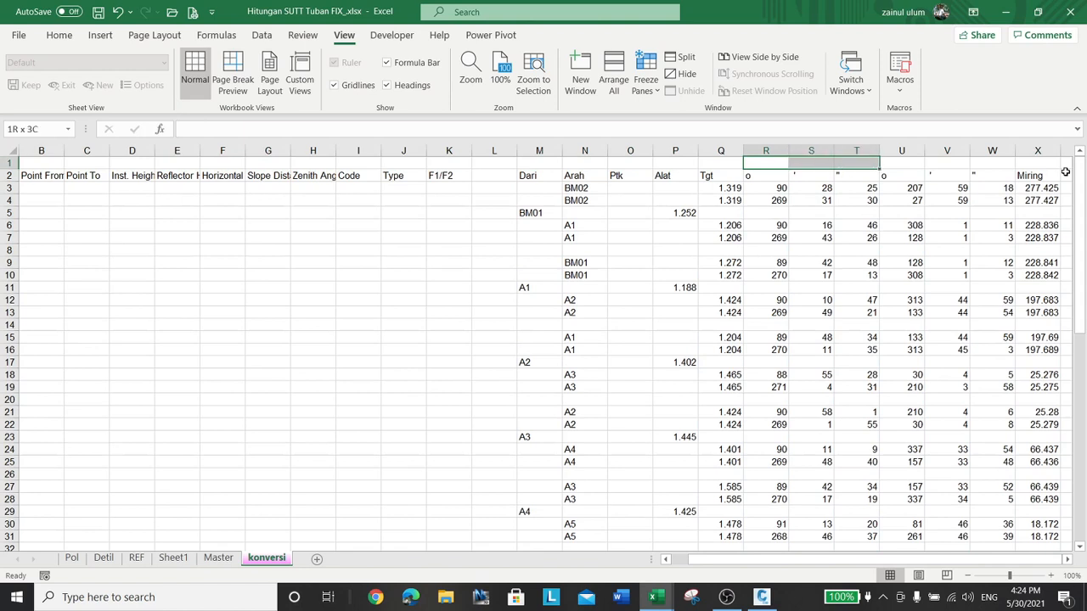
right_click(814, 169)
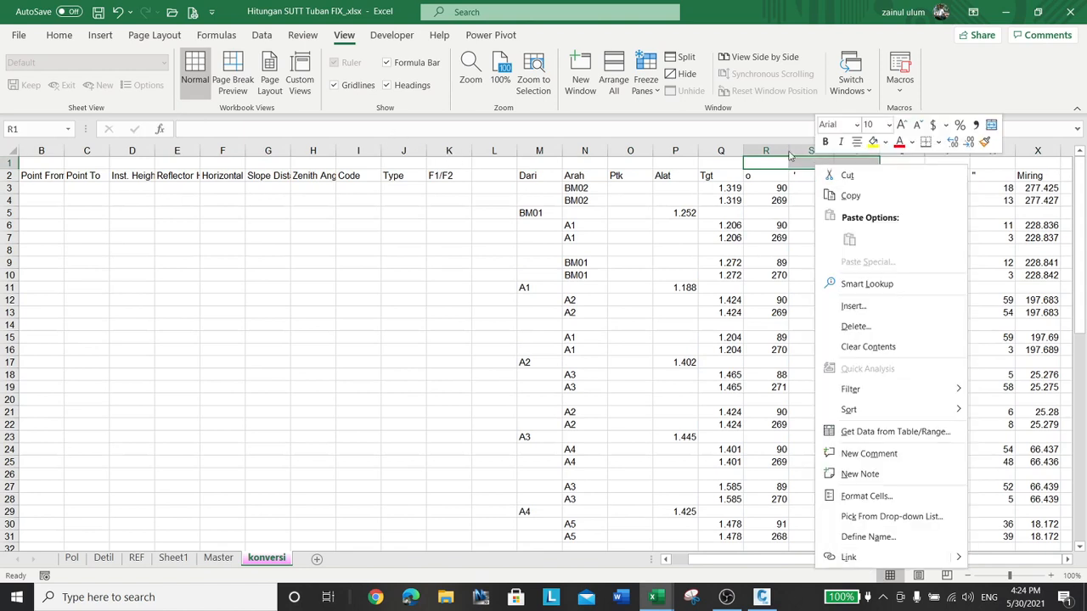
left_click(992, 125)
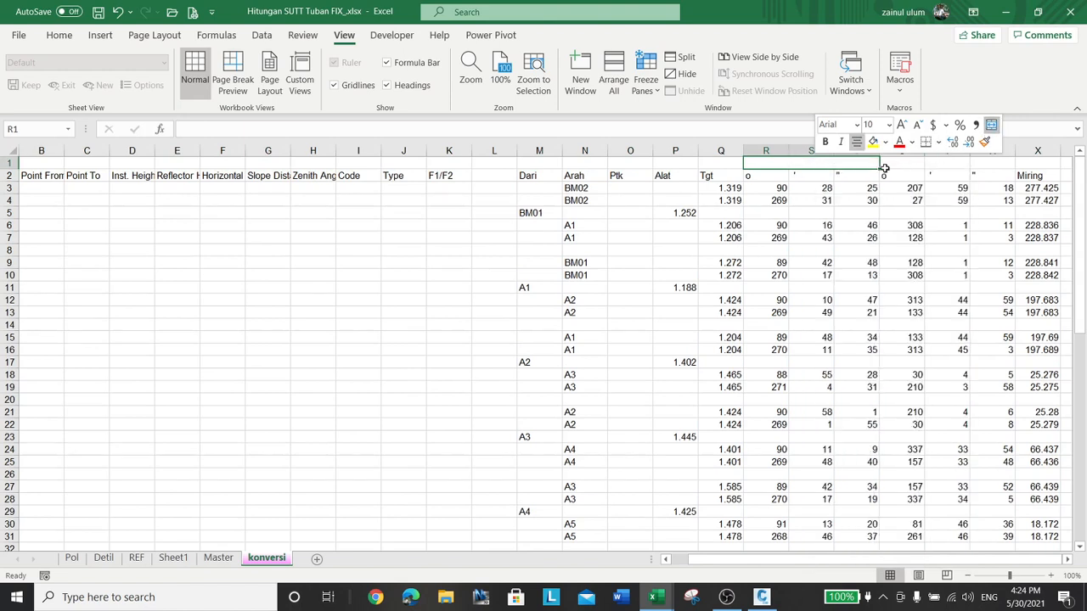
left_click(310, 129)
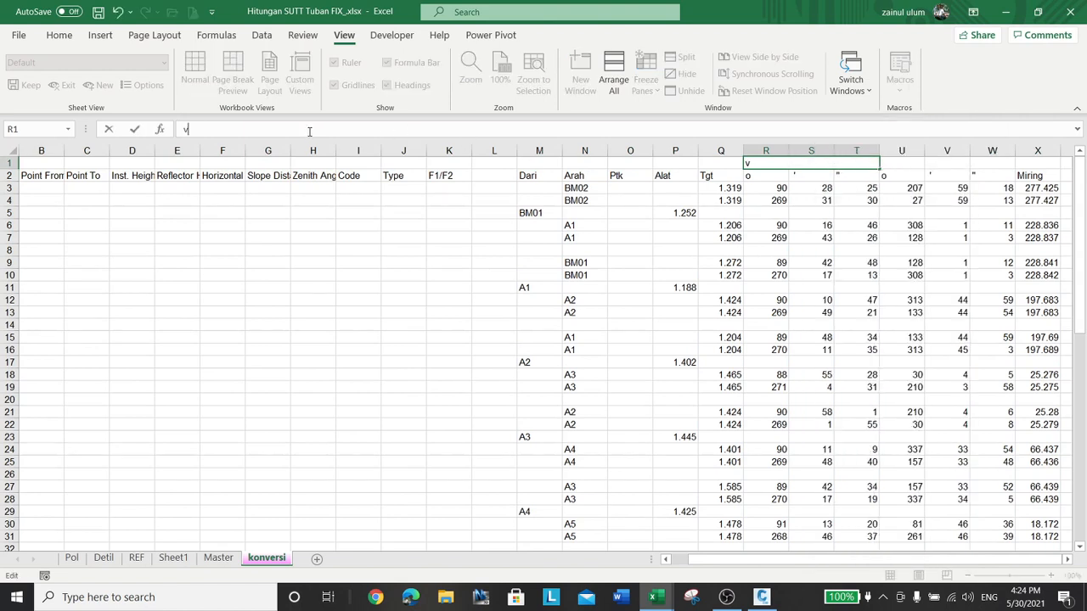
type("vertikal")
key("Tab")
Step: Merge and center U1:W1 above the second degree-minute-second group and enter the heading horisontal
key("Right")
key("Right")
key("Right")
key("Right")
key("Right")
key("Right")
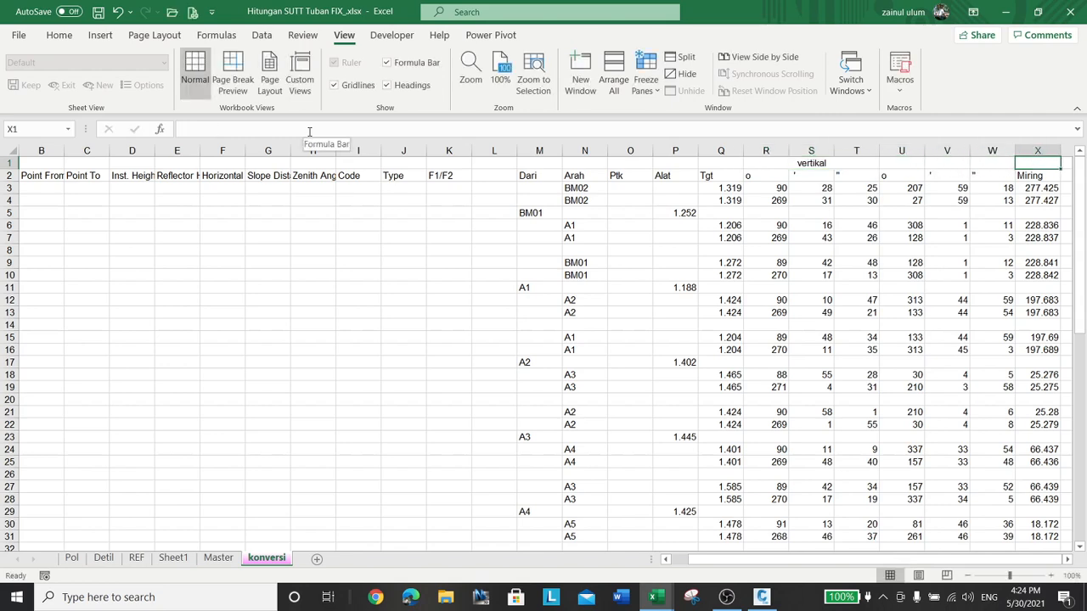
key("Right")
key("Left")
key("Left")
key("Left")
key("Left")
key("Left")
key("Left")
key("Left")
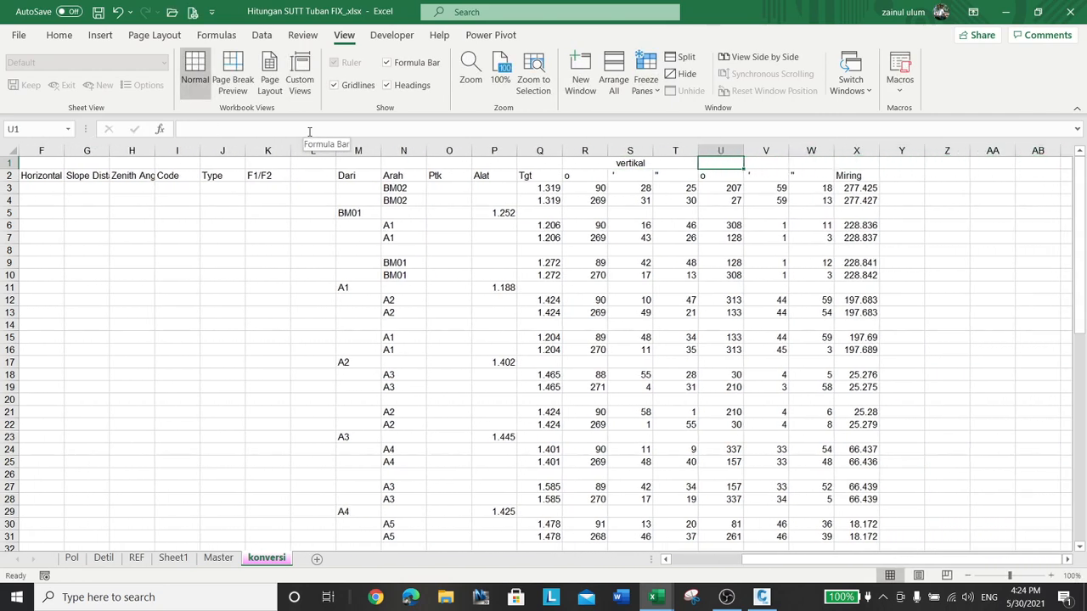
key("shift+Right")
key("shift+Right")
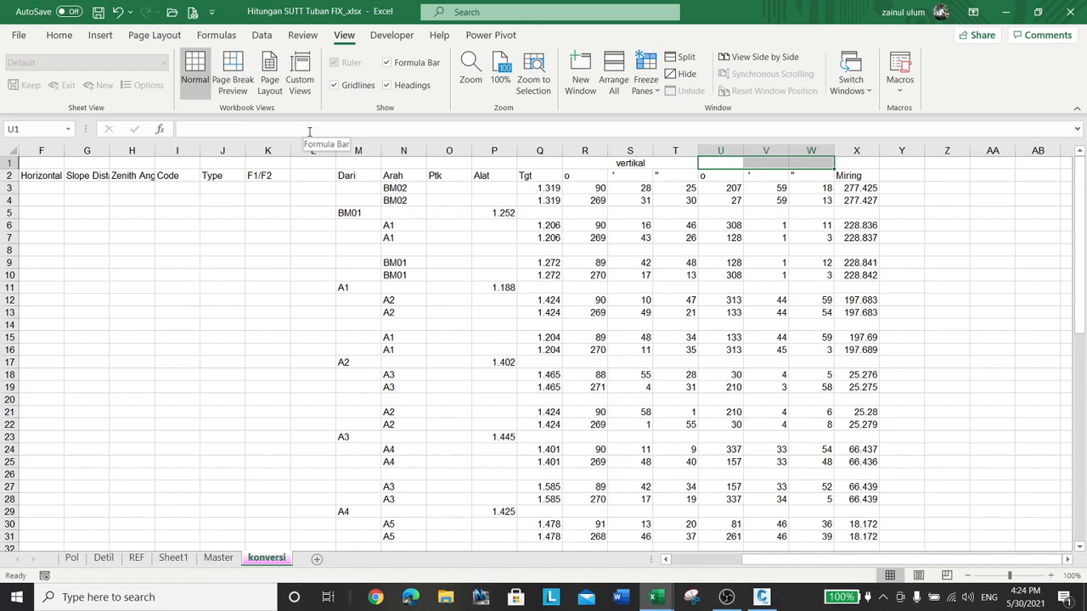
right_click(795, 165)
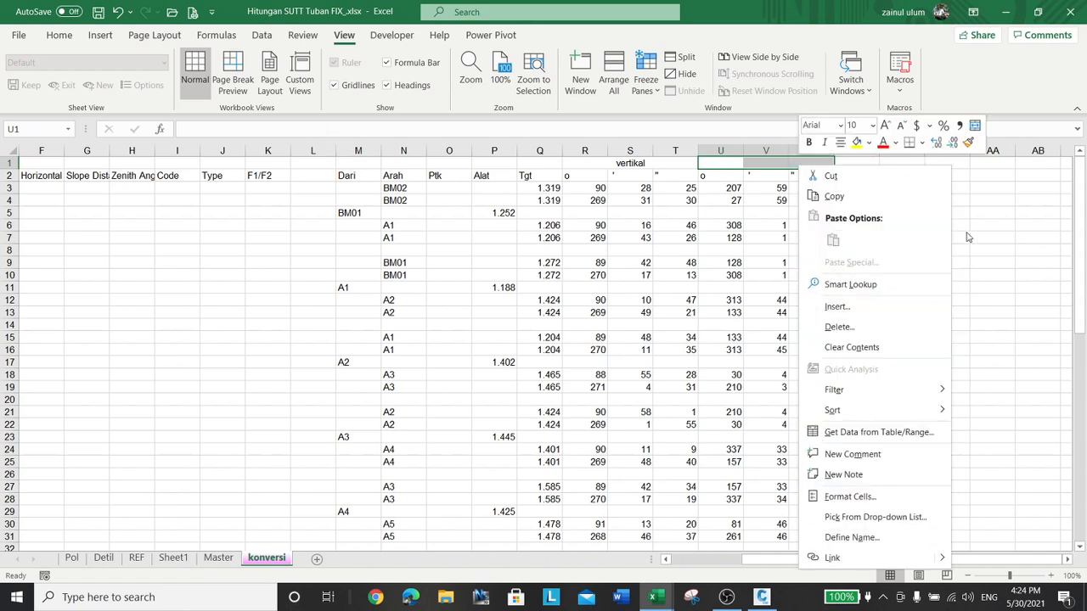
left_click(975, 126)
type("ho")
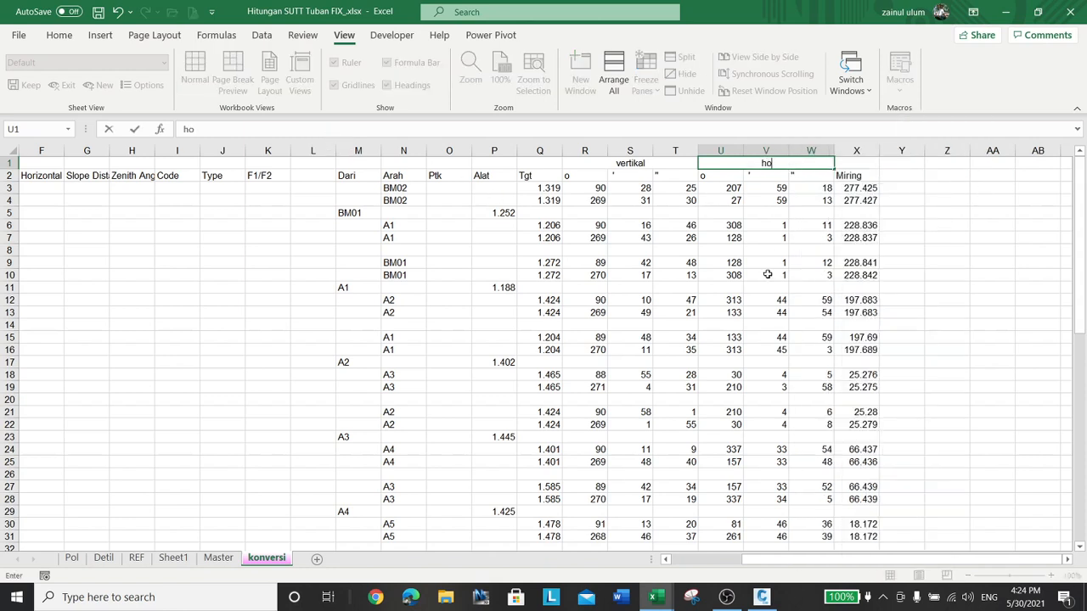
type("risontal")
key("Tab")
Step: Go back to A1 on konversi and check the heading layout on the pol sheet of the ts2fbk-master workbook
key("Left")
key("Left")
key("Left")
key("Left")
key("Left")
key("Left")
key("Left")
key("Left")
key("Left")
key("Left")
key("Left")
key("Left")
key("Left")
key("Left")
key("Left")
key("Left")
key("Left")
key("Left")
key("Left")
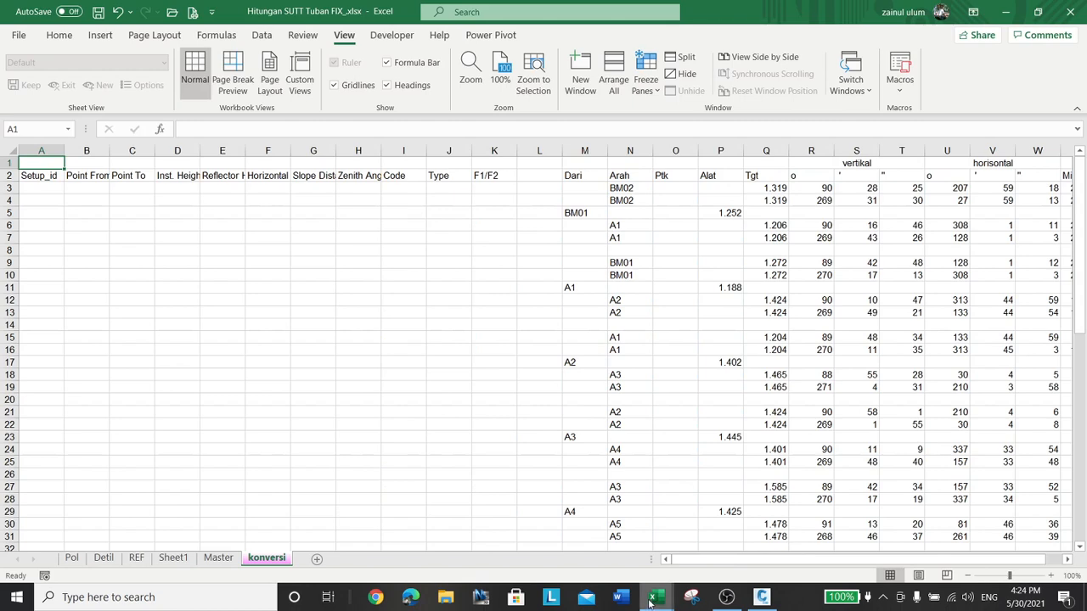
mouse_move(650, 602)
left_click(733, 534)
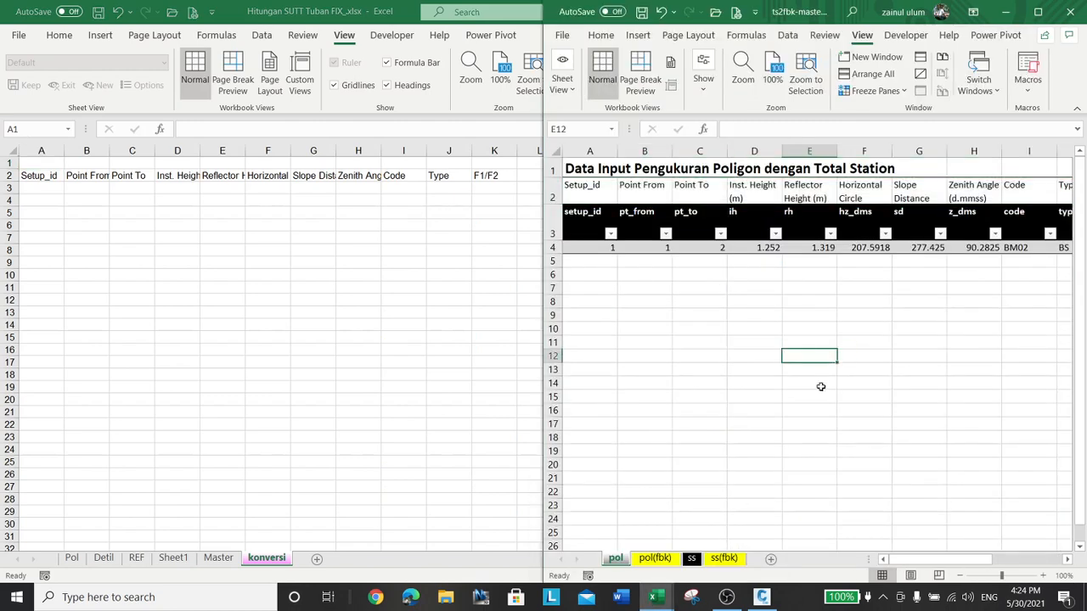
key("alt+Tab")
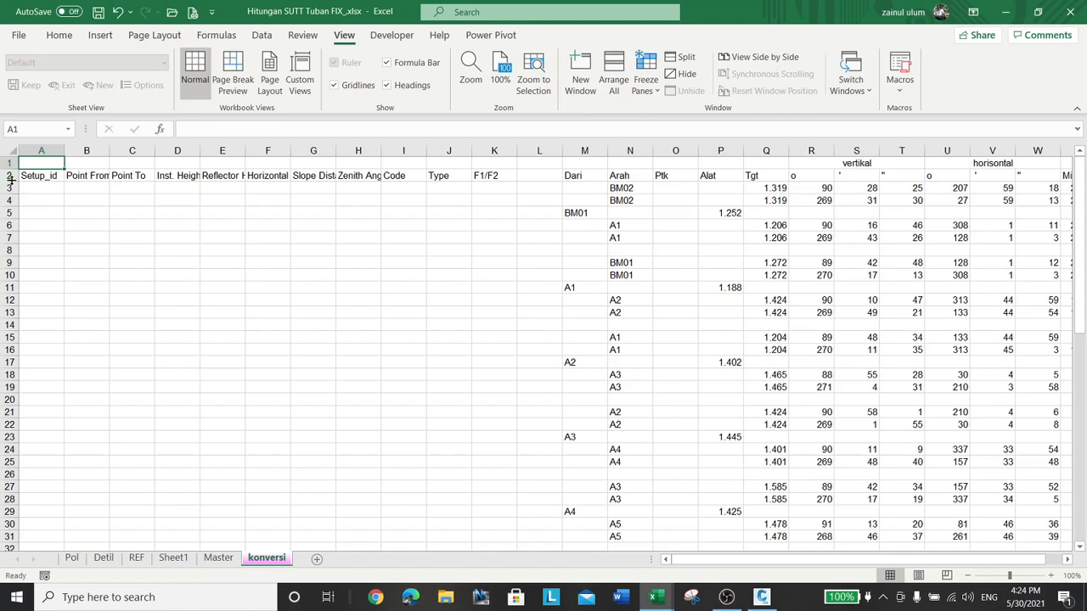
Step: Increase the height of row 2 on konversi, then top-align and wrap the headings in A2:K2
left_click_drag(11, 179, 491, 204)
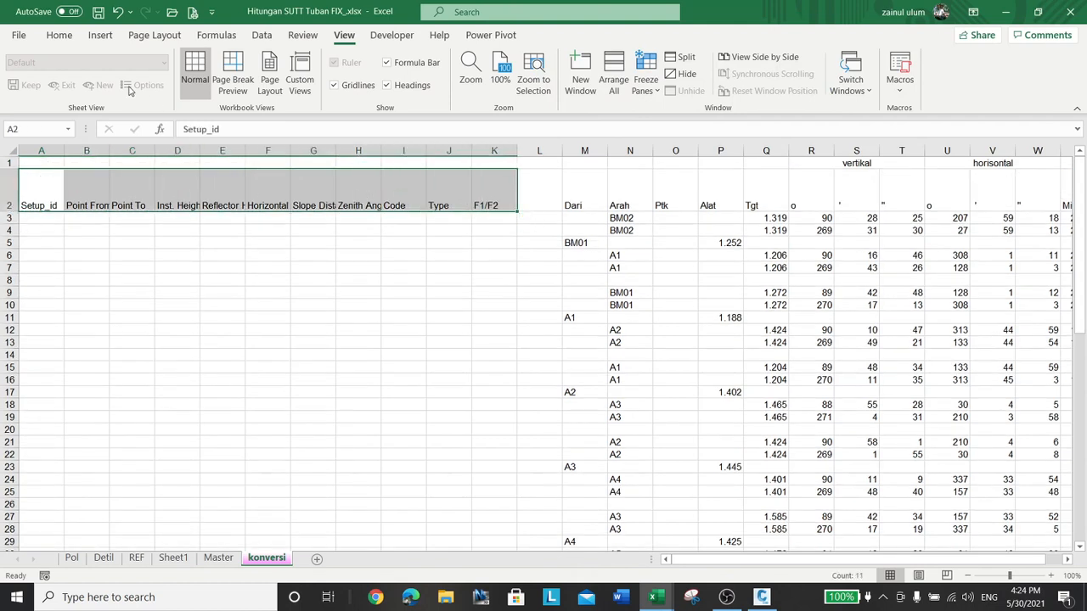
left_click(59, 36)
left_click(289, 63)
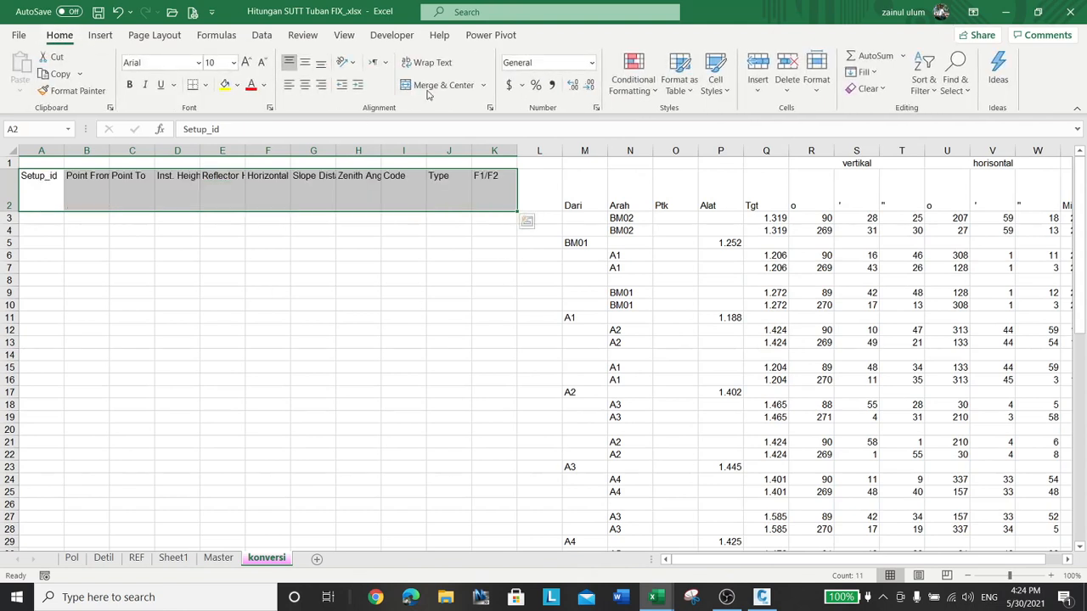
left_click(432, 62)
left_click(314, 280)
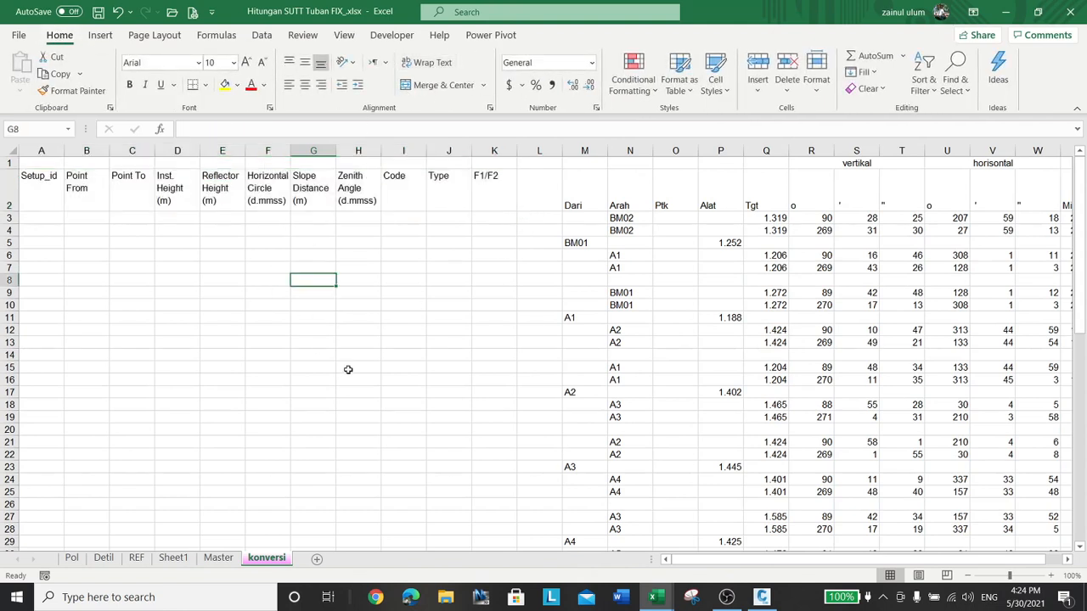
Step: Compare the Zenith Angle (d.mmss) heading in H2 with the first sighting's vertikal degrees, minutes and seconds in R3:T3
left_click(352, 193)
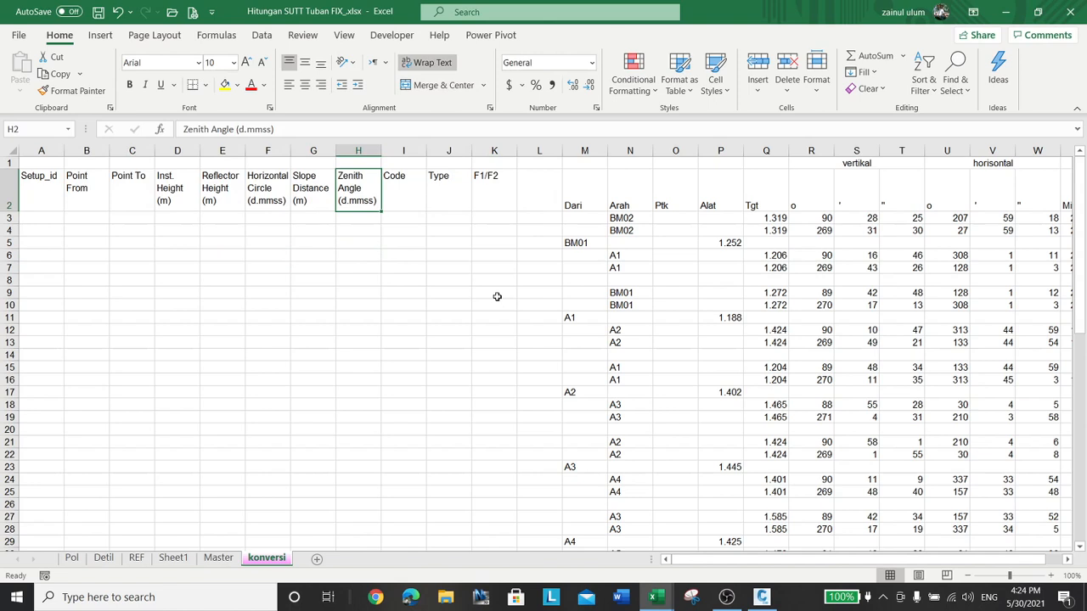
key("Down")
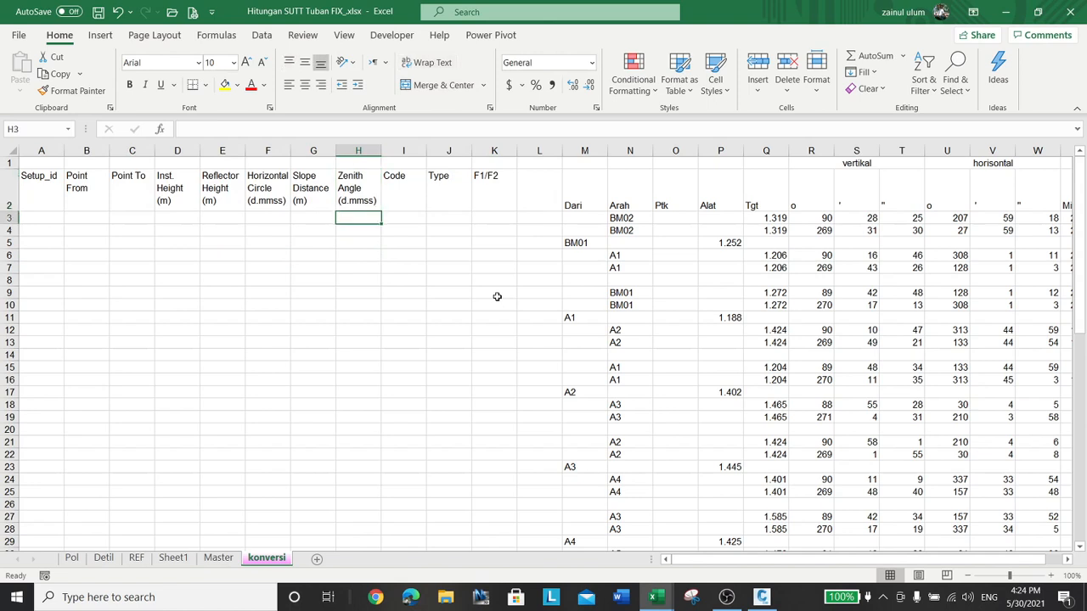
key("Right")
key("Right")
key("Right")
key("Right")
key("Right")
key("Right")
key("Right")
key("Right")
key("Right")
key("Right")
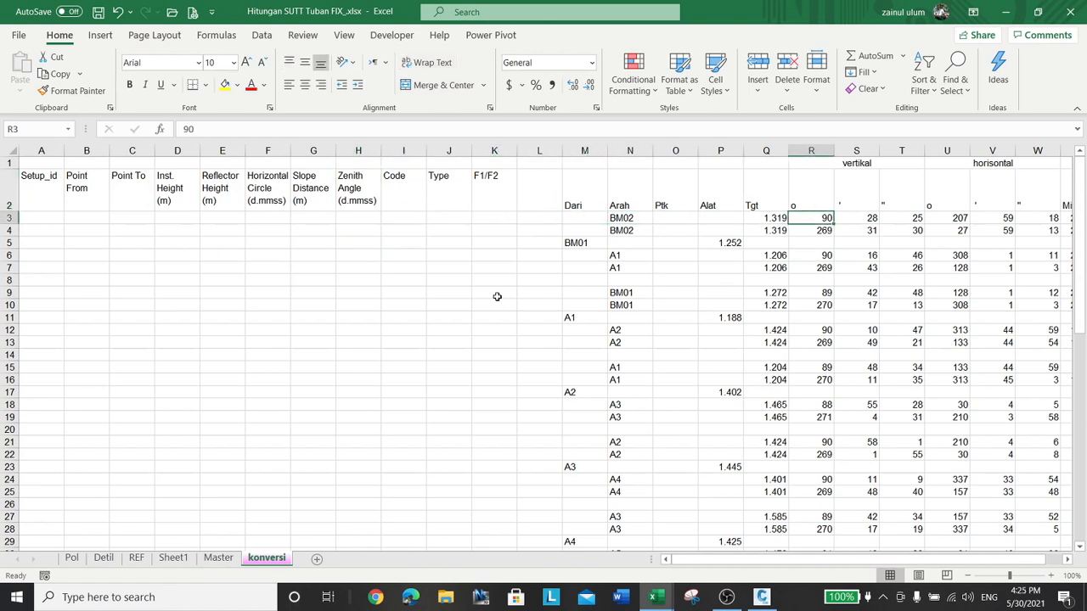
key("Right")
key("Right")
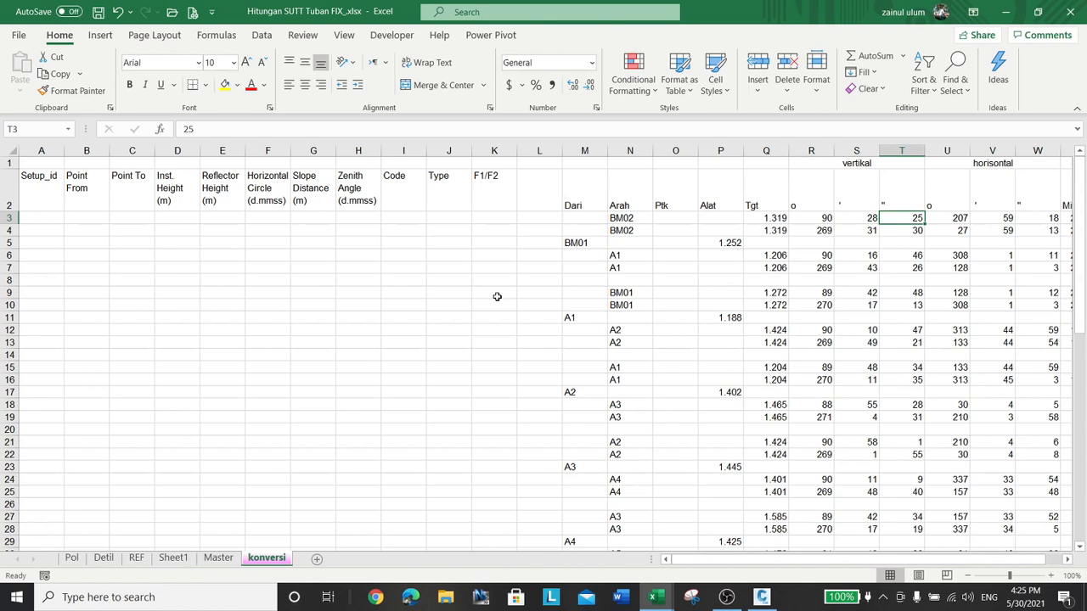
Step: Review the first sighting's vertikal and horisontal degree, minute and second cells in R3:V3 against the empty rows under Setup_id
key("Left")
key("Left")
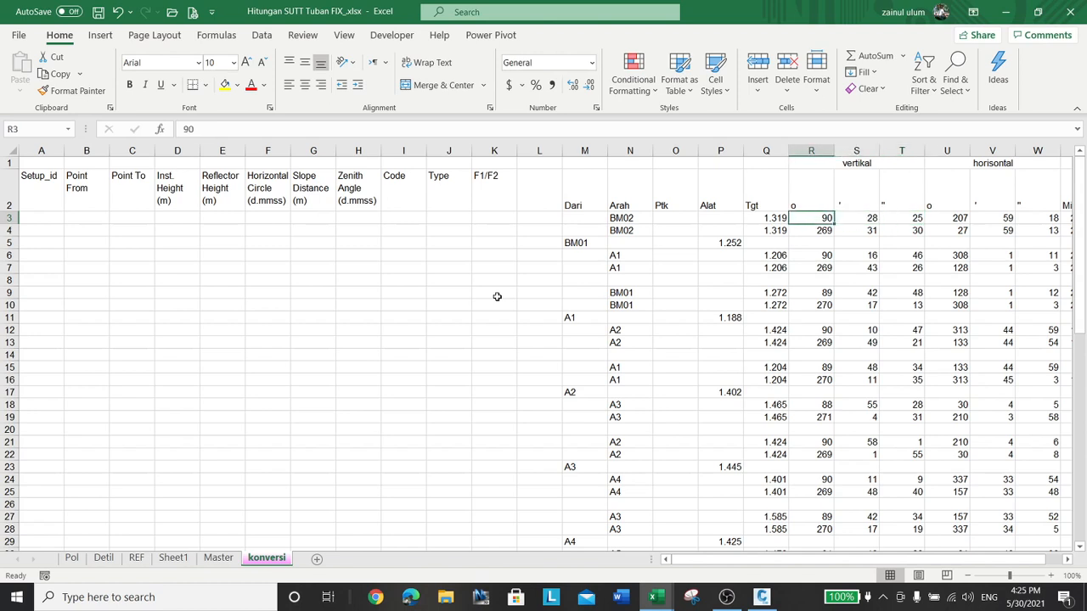
key("Right")
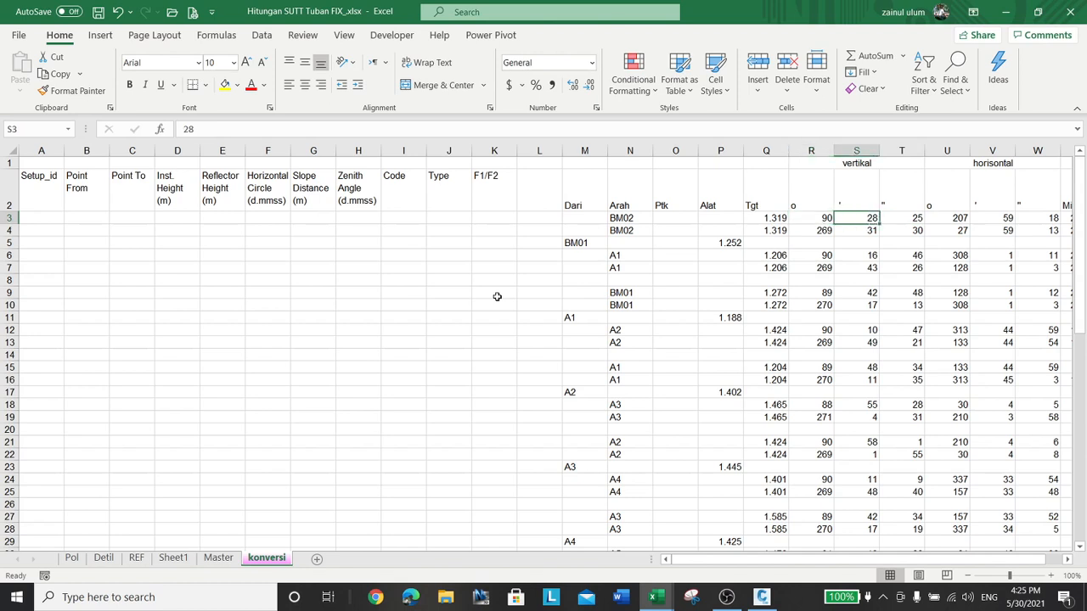
key("Right")
key("Right")
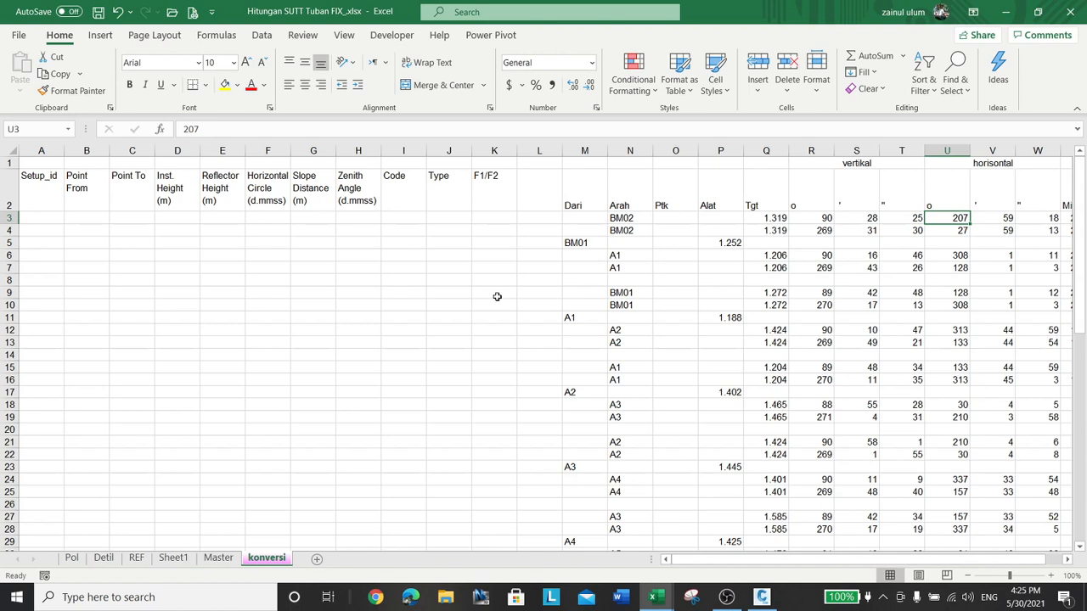
key("Right")
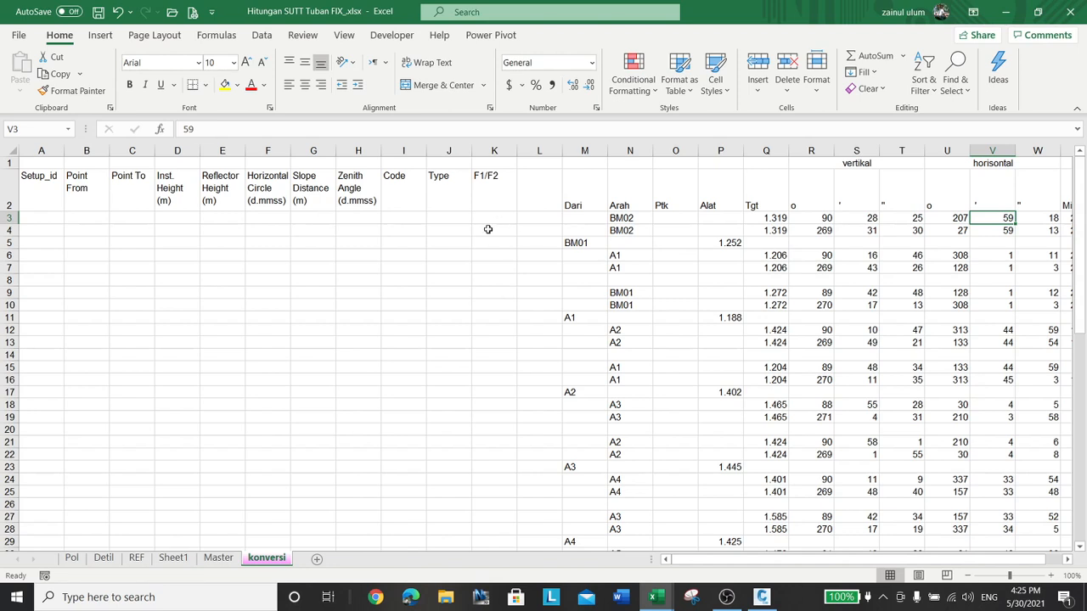
left_click(54, 222)
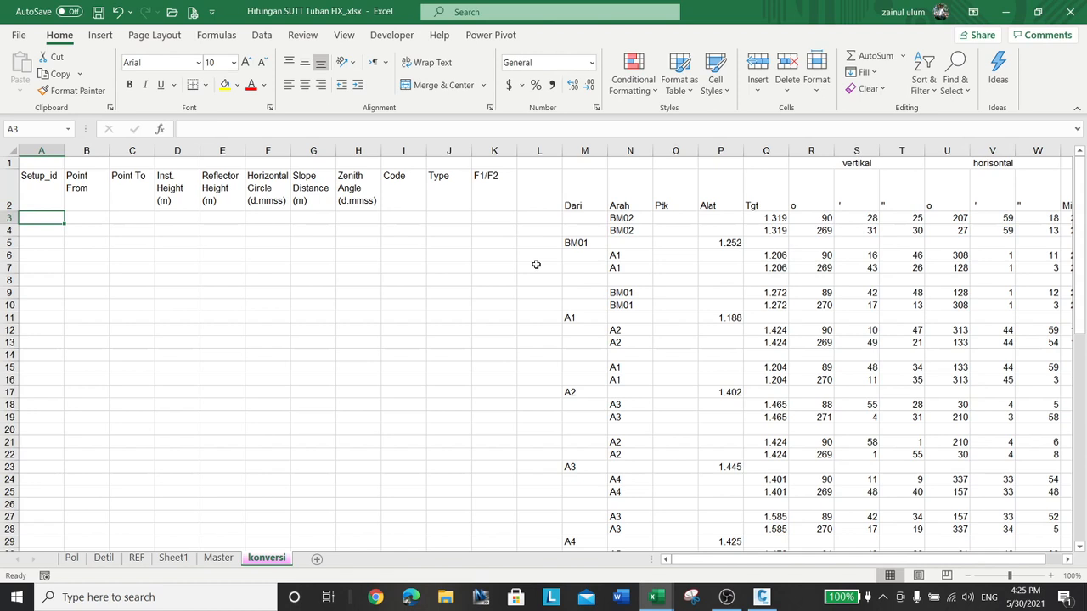
key("Down")
key("Down")
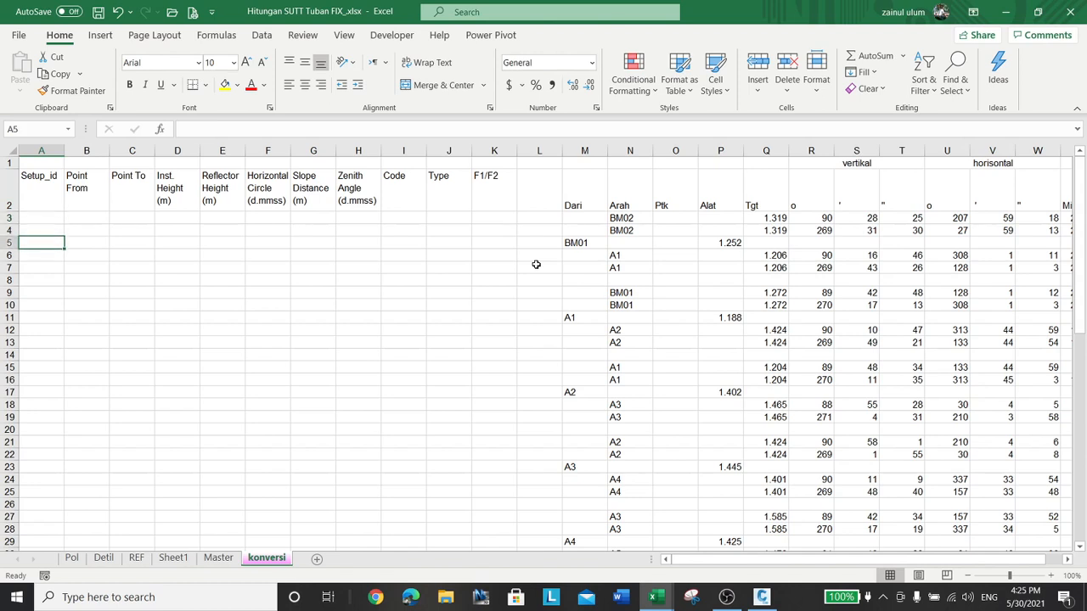
Step: Change the Dari heading in M2 on konversi to Dari Beridiri Alat
left_click(593, 240)
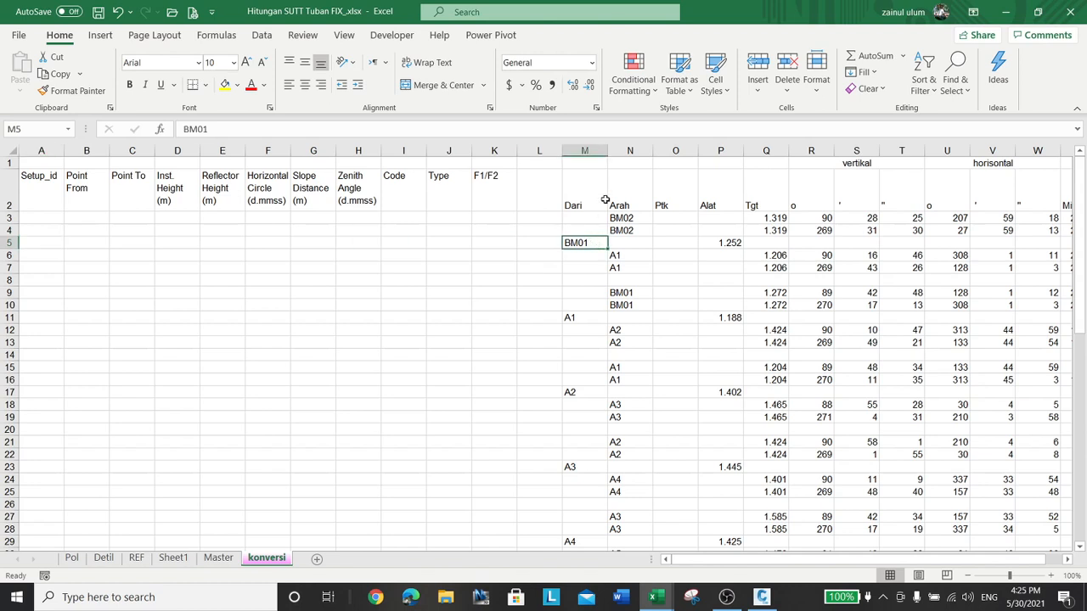
left_click(603, 197)
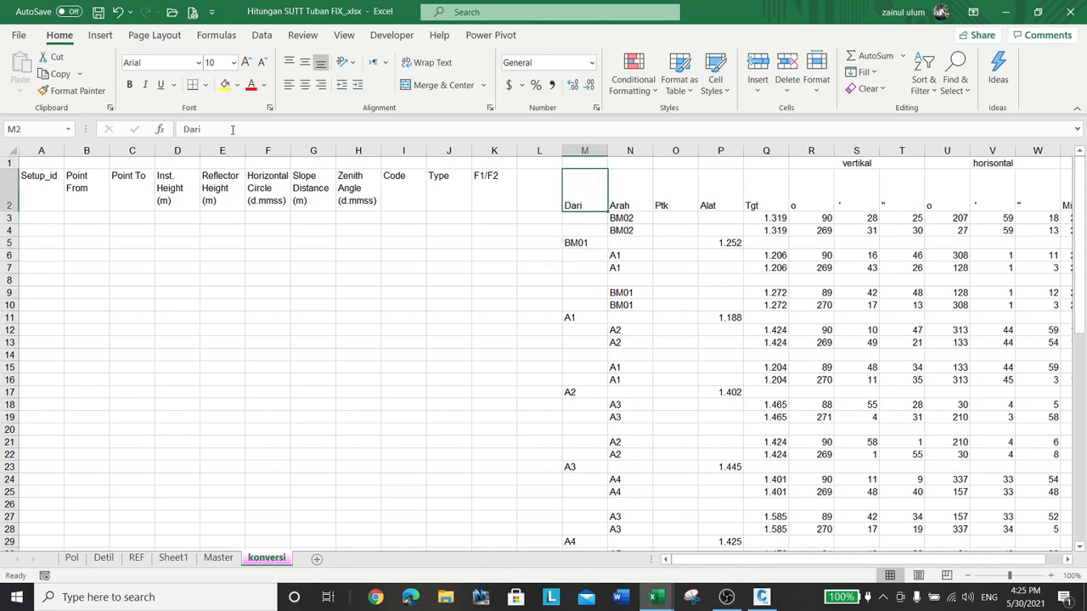
left_click(232, 129)
type("Beridi")
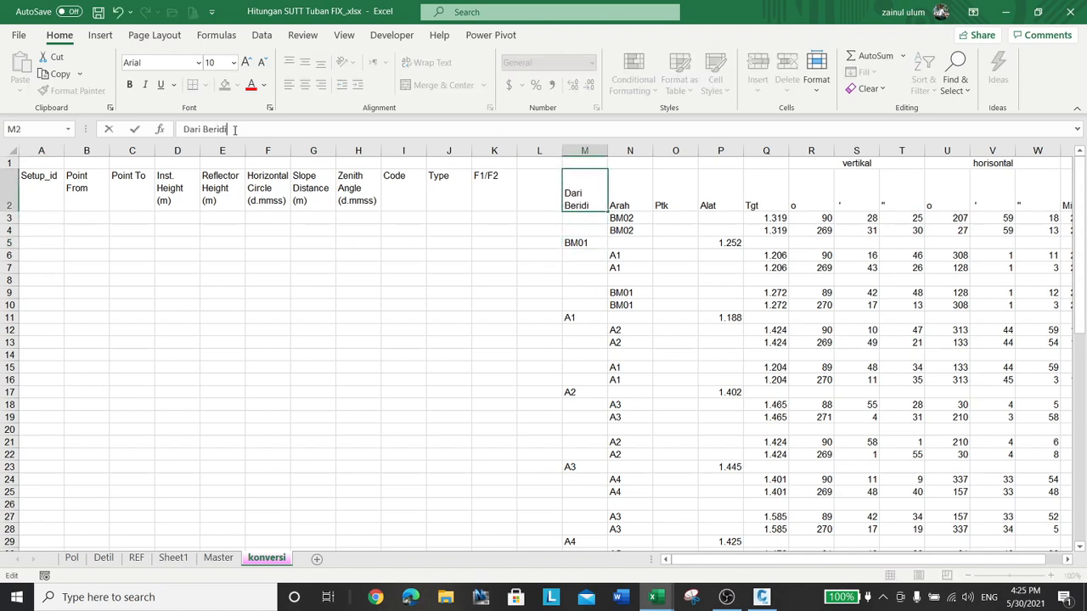
type("ri Alat")
key("Tab")
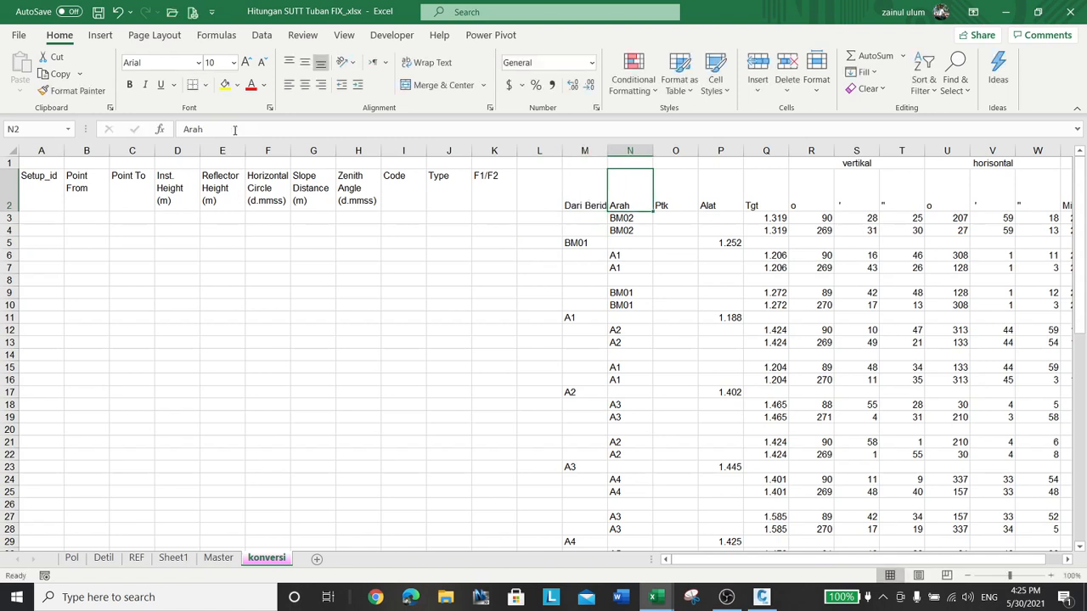
Step: Review the instrument station entries BM01, A1 and A2 in column M
left_click(593, 244)
left_click(585, 318)
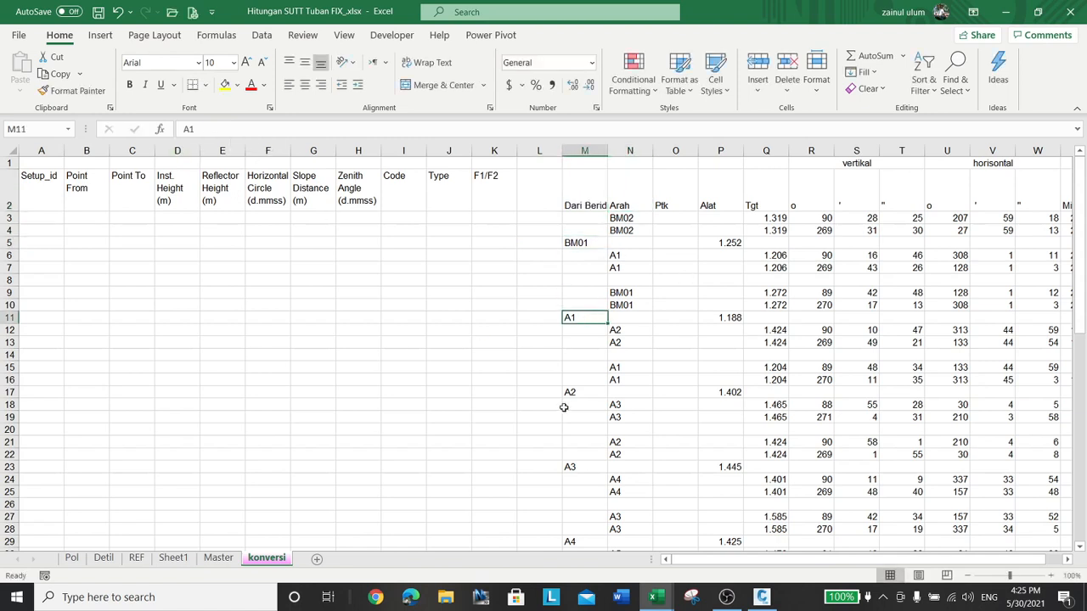
left_click(581, 392)
left_click(593, 245)
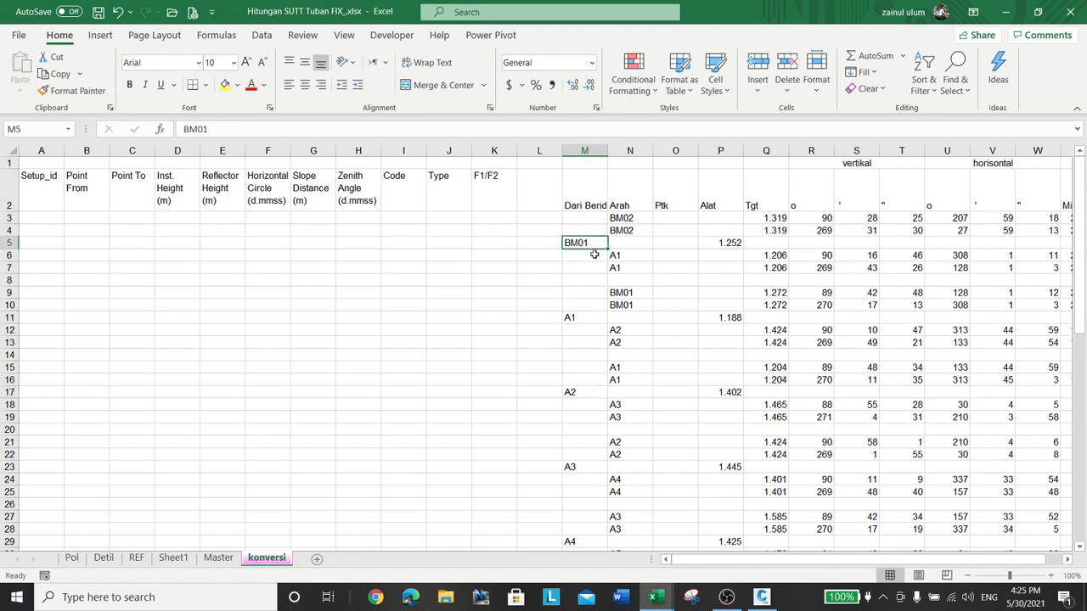
left_click(594, 292)
left_click(595, 317)
left_click(595, 393)
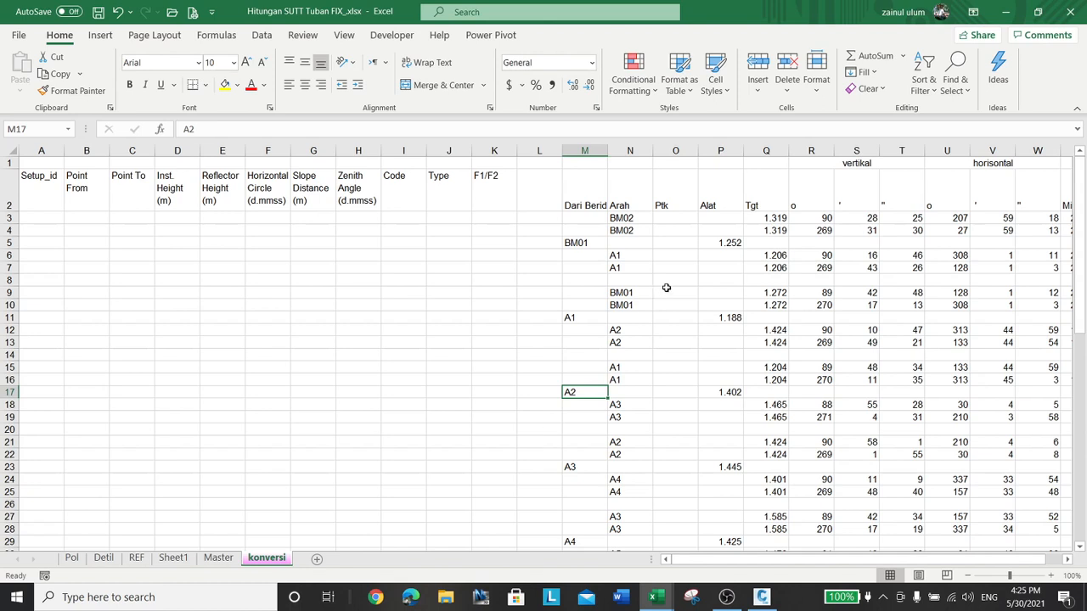
Step: Insert two blank columns before the Dari Beridiri Alat column on konversi
left_click_drag(585, 150, 629, 151)
right_click(630, 150)
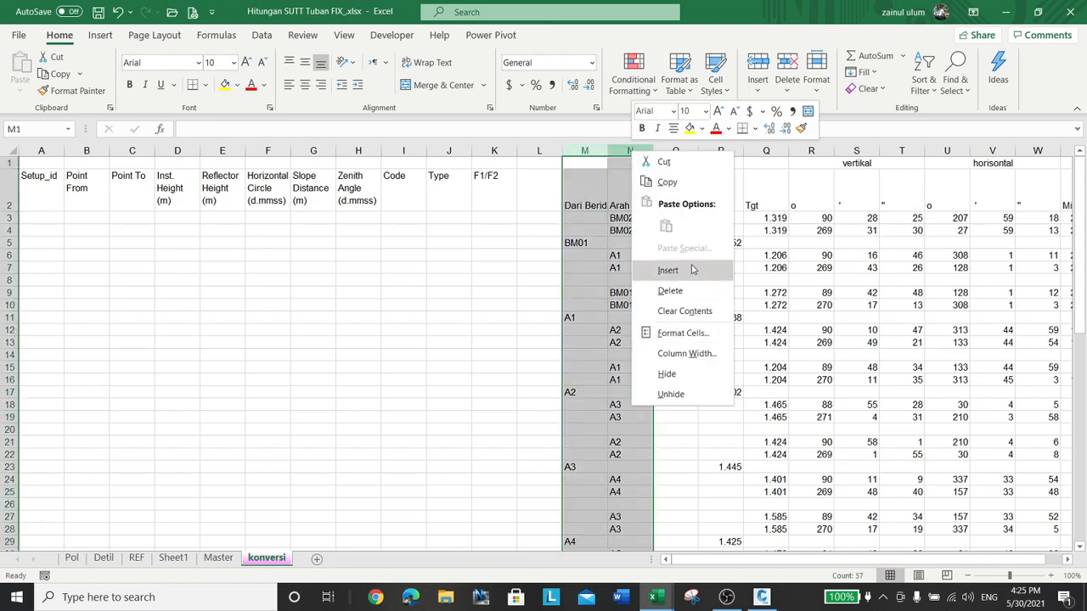
left_click(658, 270)
Step: Enter the headings Pnt_id sta in M2 and Pnt_id Target in N2
left_click(594, 196)
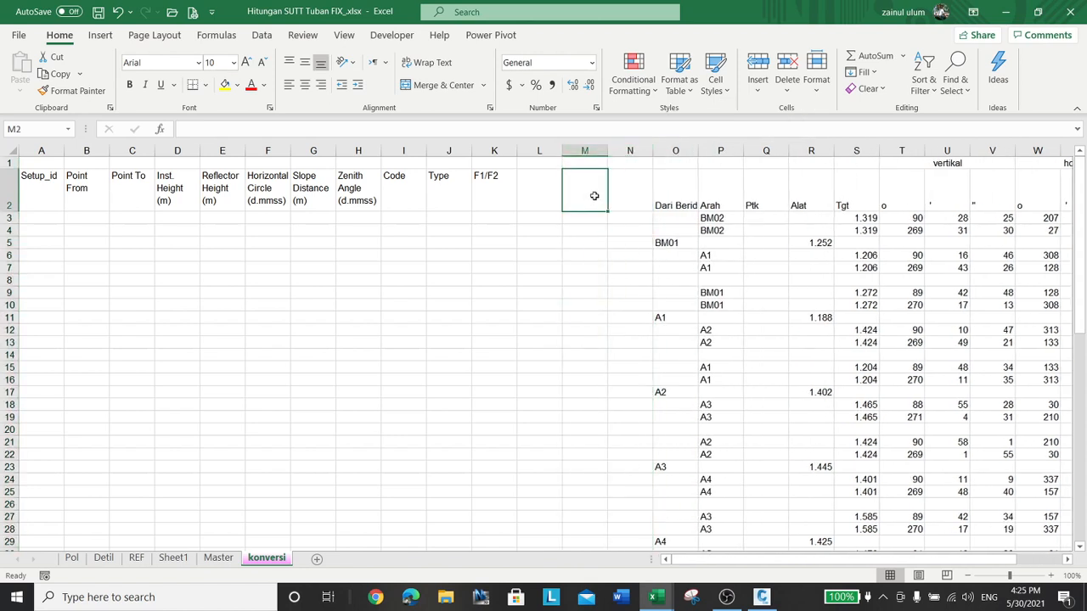
left_click(268, 128)
type("Pnt_id s")
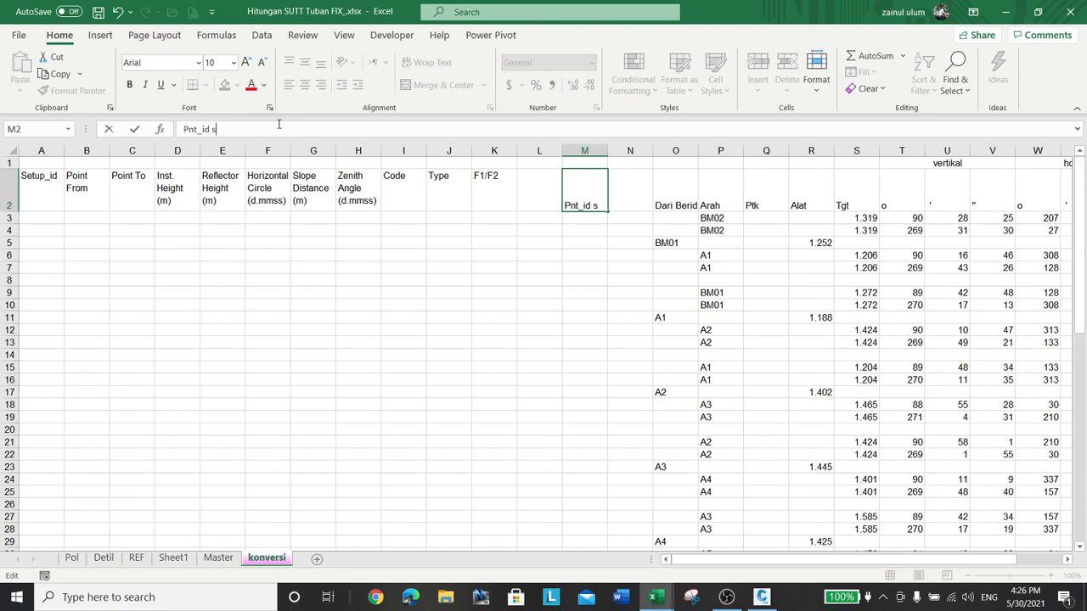
type("ta")
key("Tab")
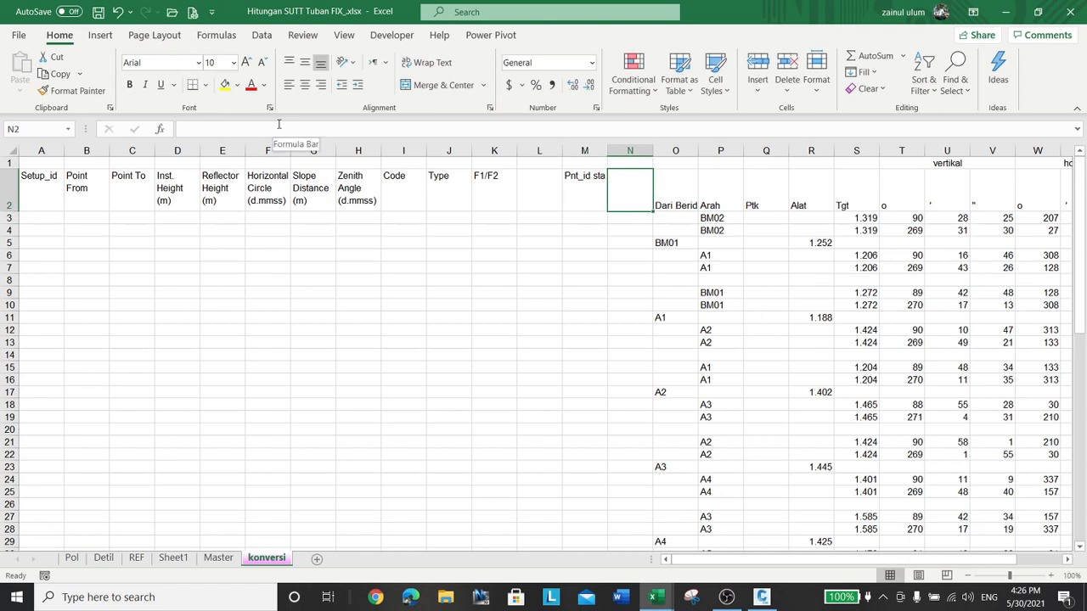
type("Pnt_id")
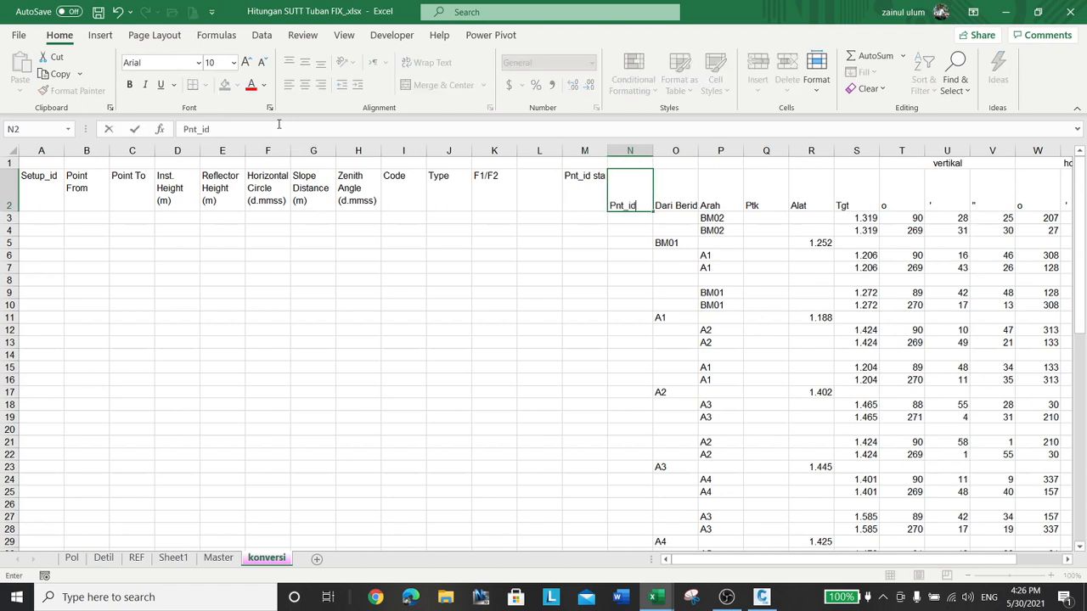
type(" Target")
key("Tab")
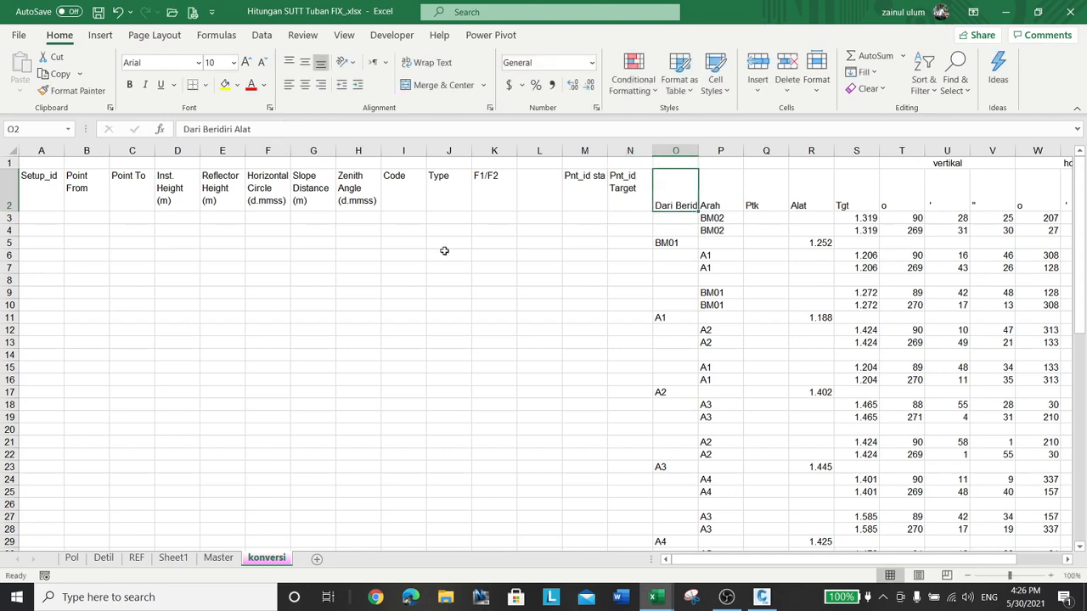
Step: Copy all target point names under Arah, P3:P67, on konversi
left_click(727, 218)
scroll(759, 415, "down", 20)
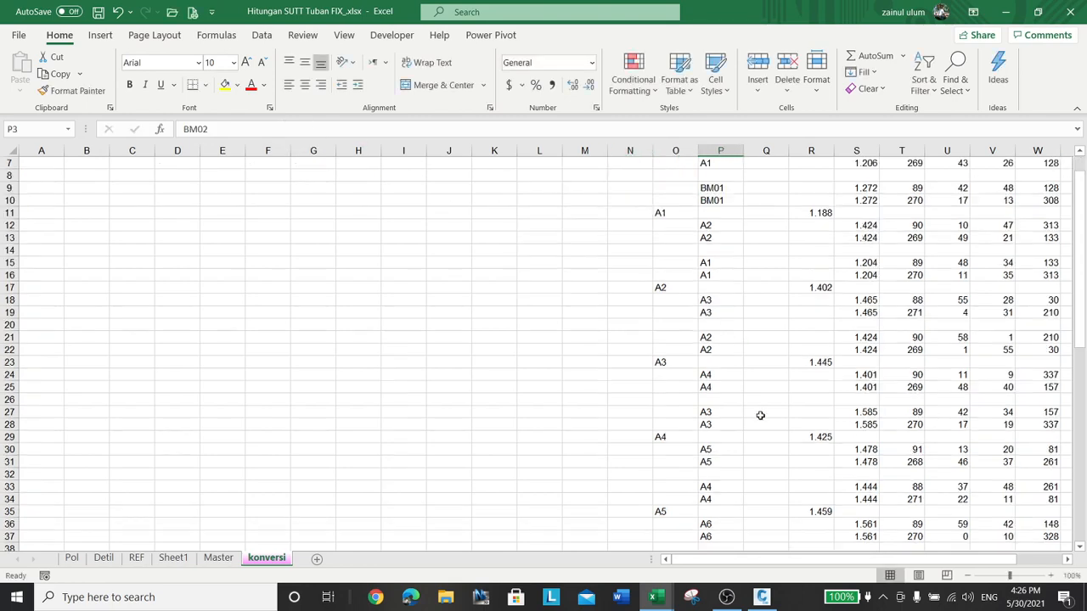
scroll(762, 419, "up", 4)
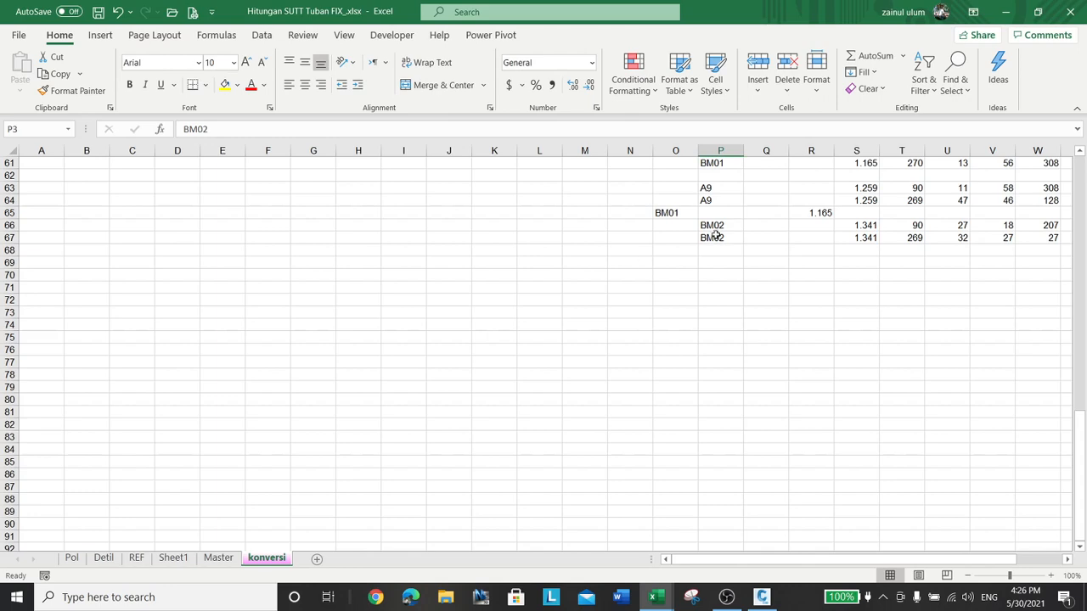
left_click_drag(715, 237, 717, 161)
right_click(719, 159)
left_click(745, 191)
scroll(527, 373, "up", 20)
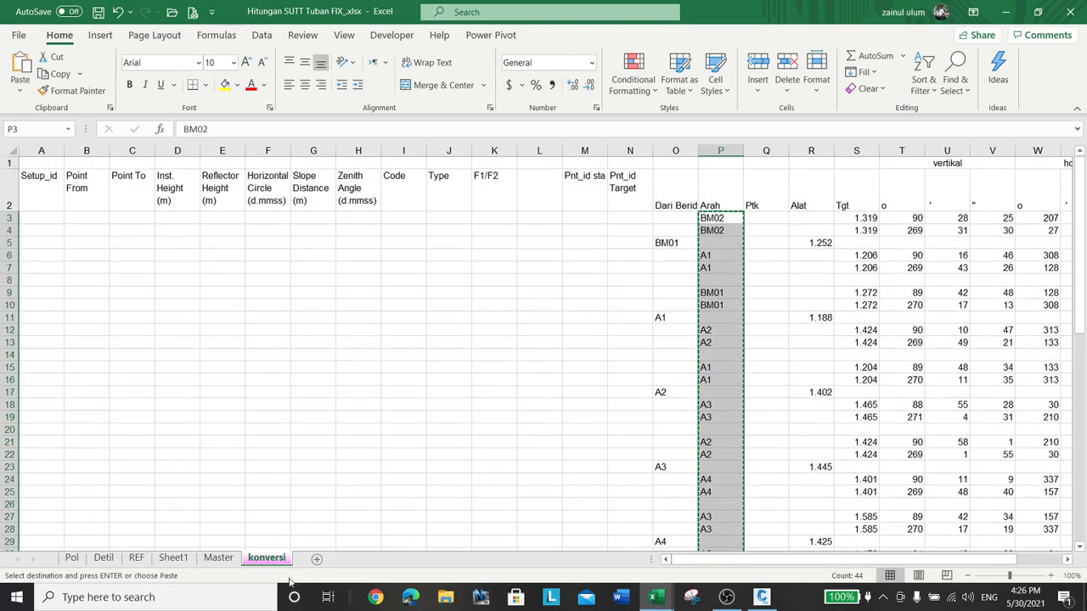
Step: Add a new worksheet after konversi and name it dec_pnt
left_click(317, 561)
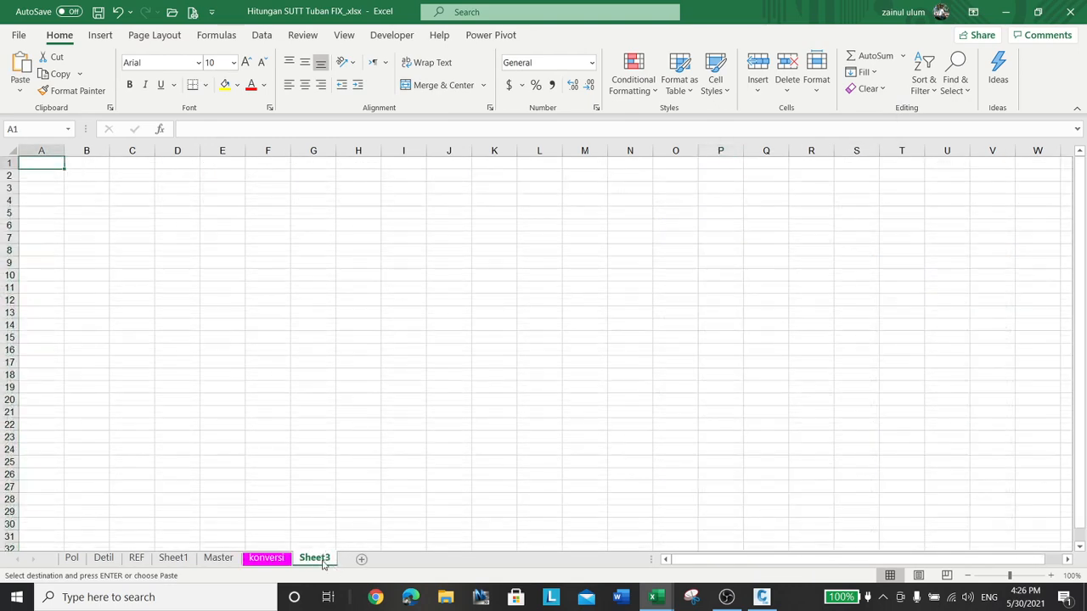
double_click(316, 558)
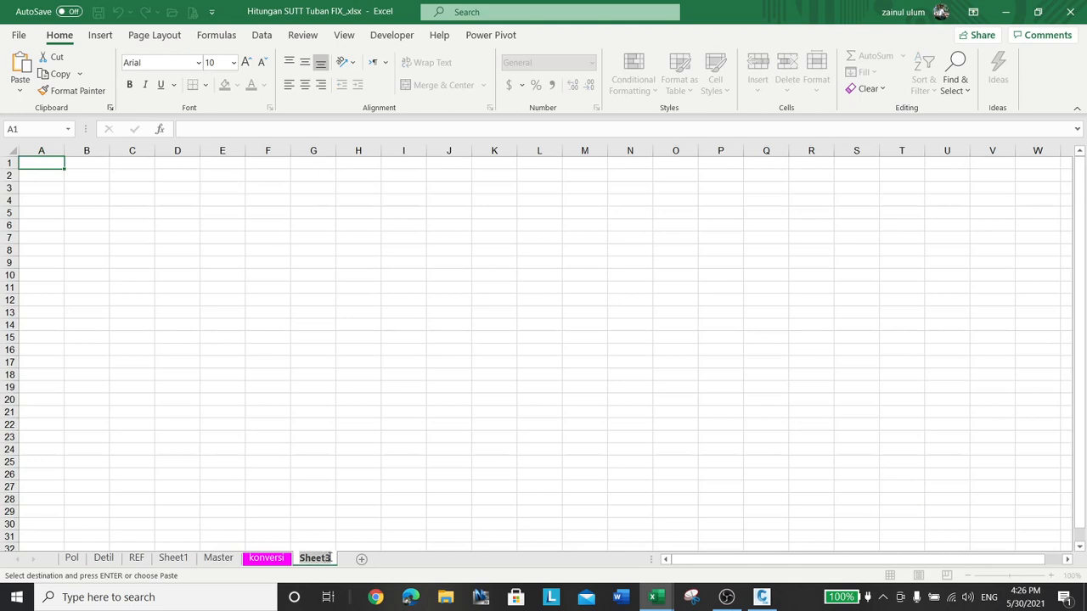
type("dec_pnt")
key("Return")
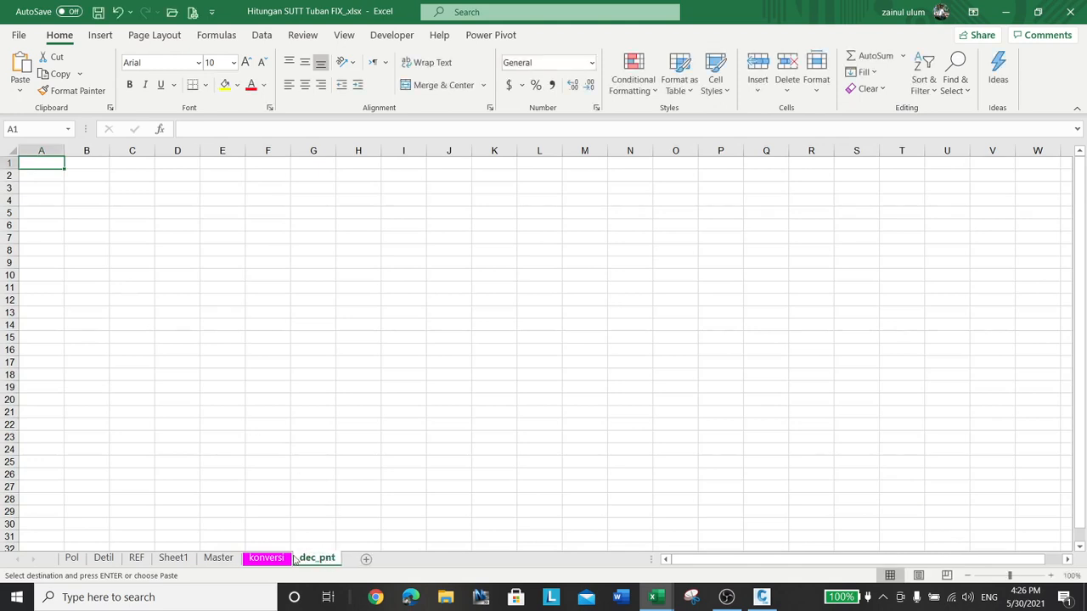
Step: Paste the copied Arah point names into dec_pnt starting at A2
left_click(255, 562)
right_click(727, 253)
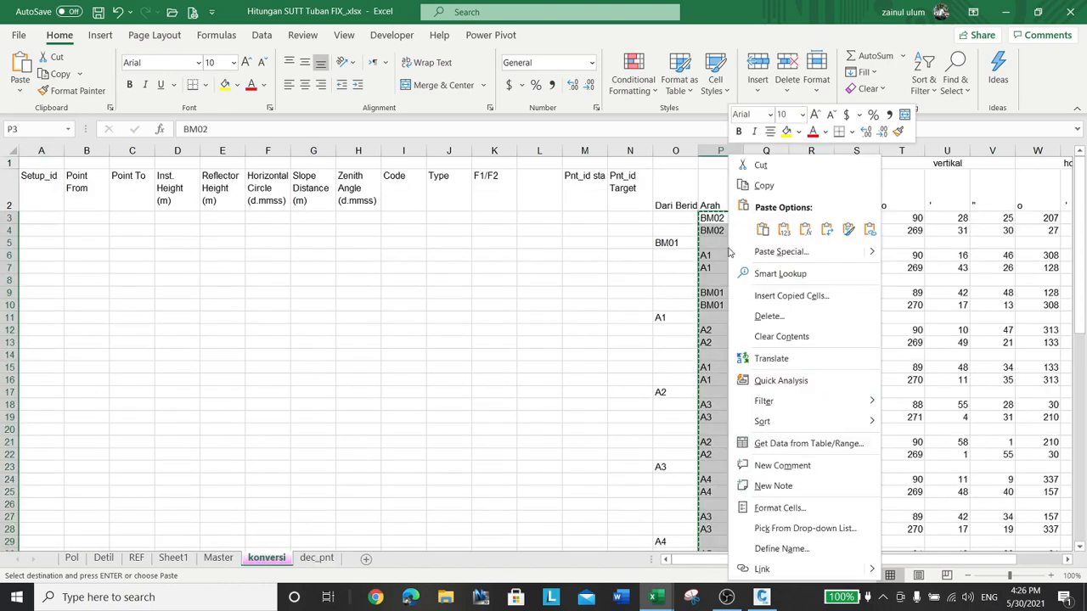
key("Escape")
left_click(319, 560)
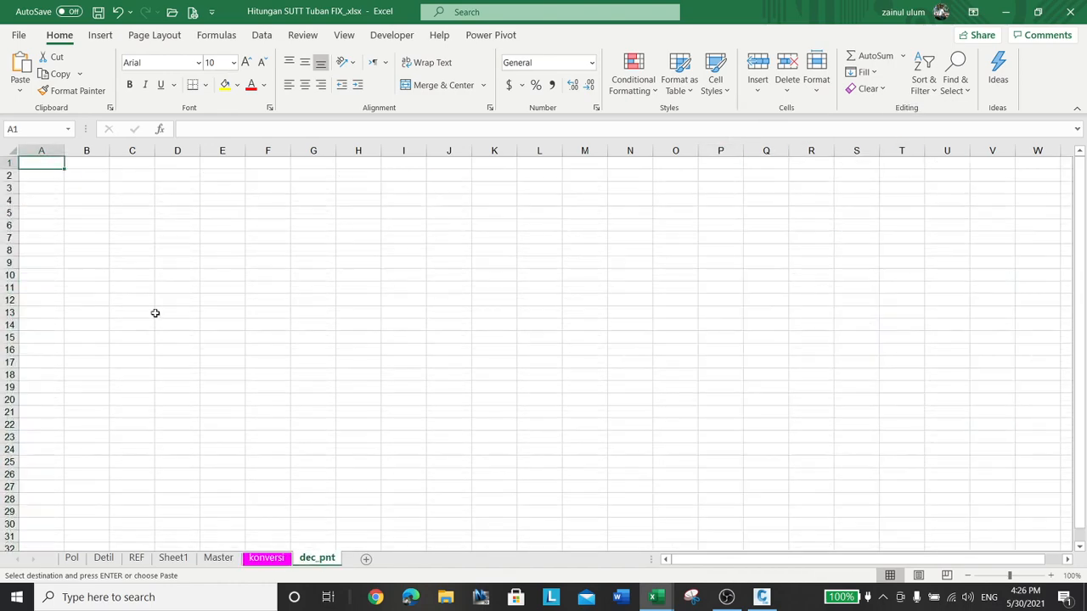
right_click(44, 175)
left_click(100, 250)
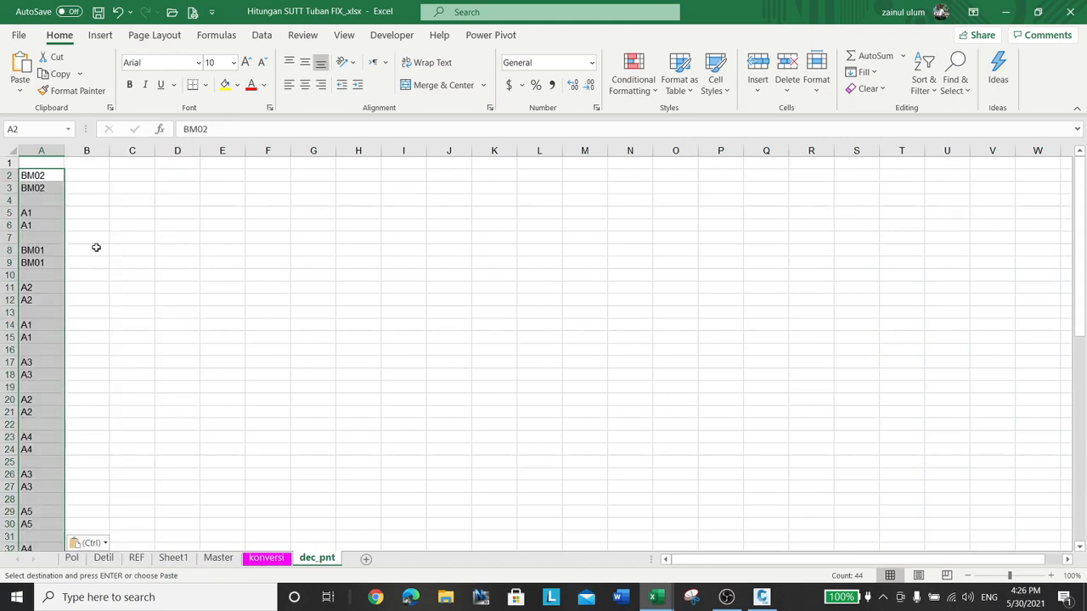
Step: Enter the headings DESC in A1 and Pnt in B1 on dec_pnt
left_click(53, 164)
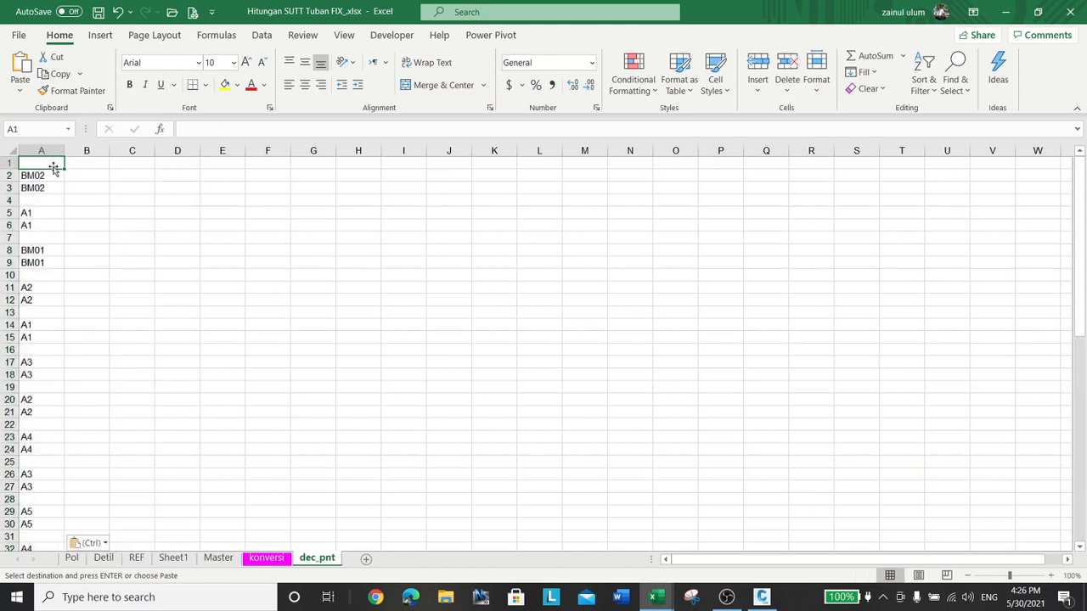
type("DESC")
key("Tab")
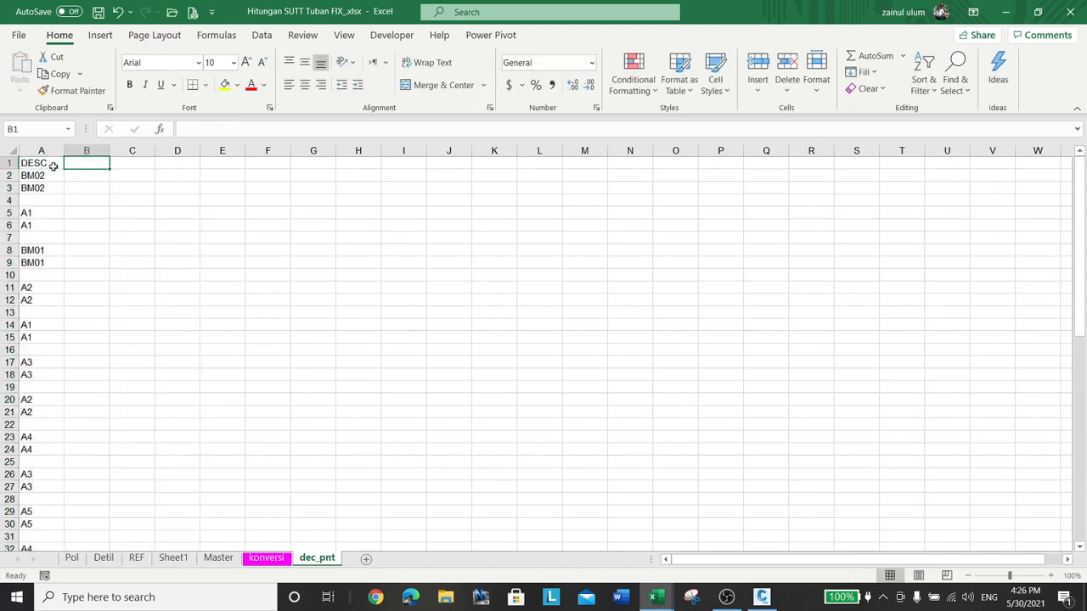
type("Pnt")
key("Tab")
Step: Format A1:B66 on dec_pnt as a table with headers, using a style with a black header row
left_click(53, 167)
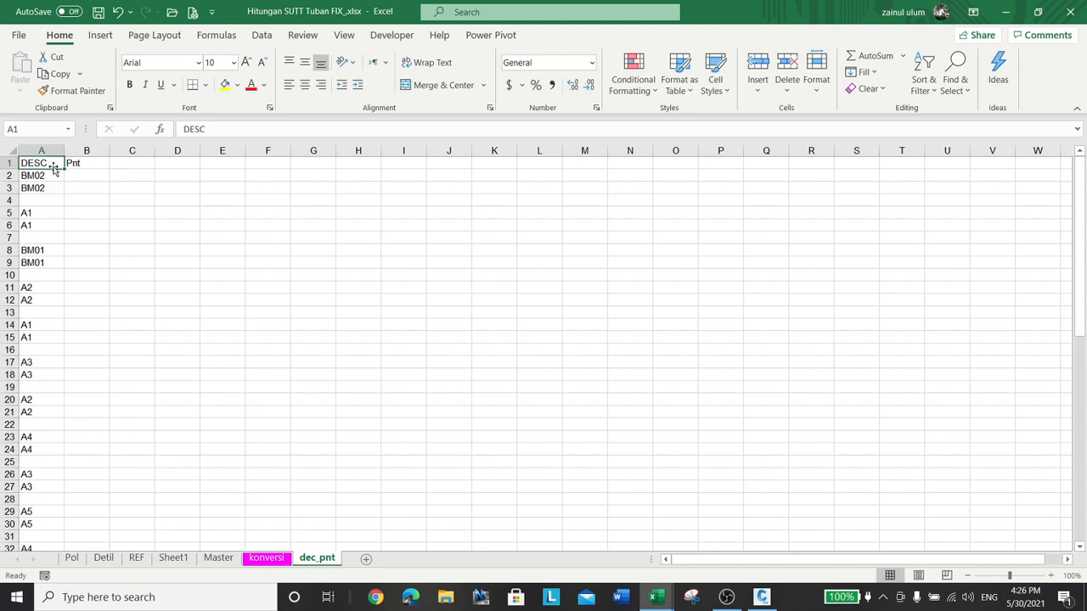
scroll(244, 257, "down", 17)
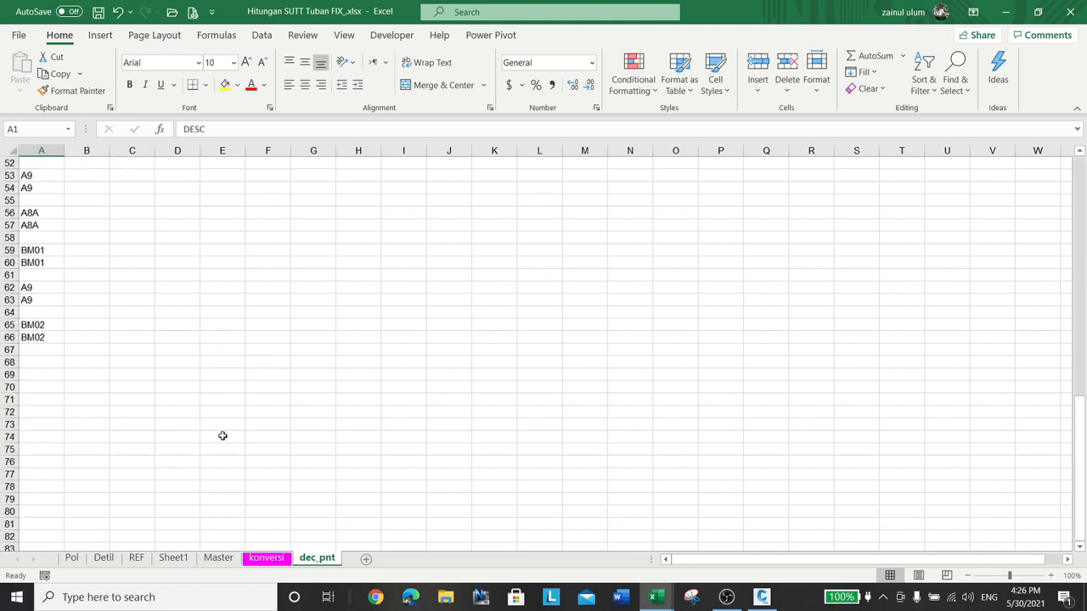
left_click(102, 337, "shift")
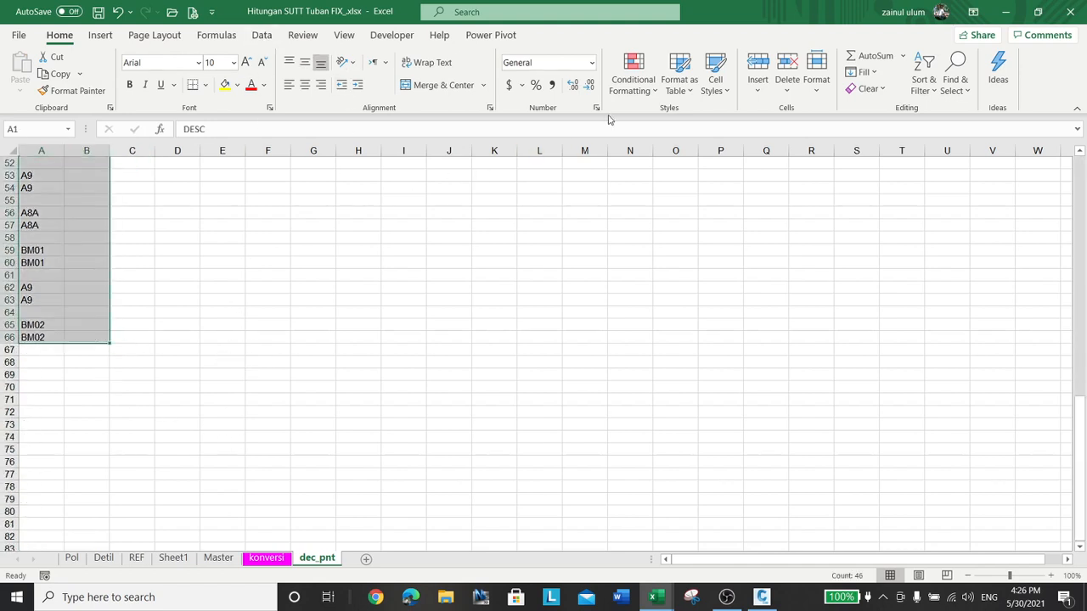
left_click(679, 100)
left_click(675, 173)
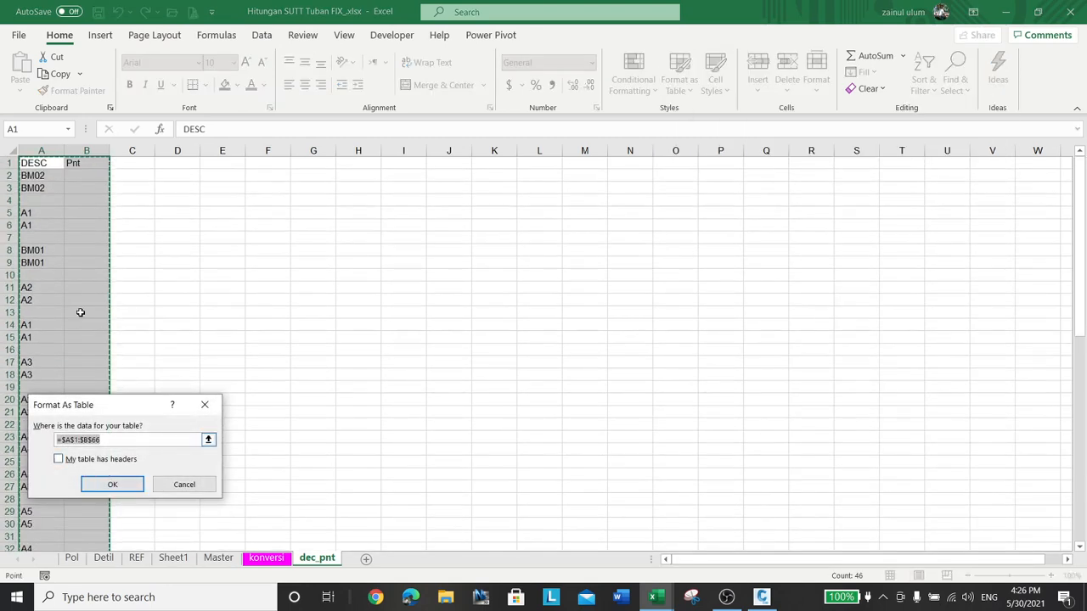
left_click(73, 459)
left_click(112, 484)
left_click(217, 412)
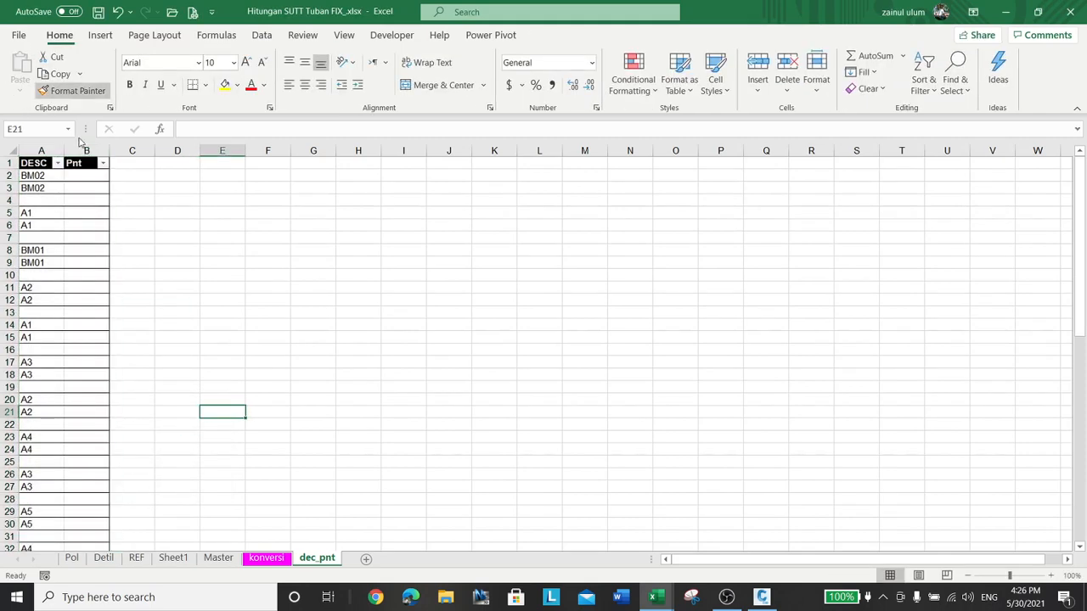
Step: Remove the duplicate point names from the DESC column of the dec_pnt table
left_click(37, 158)
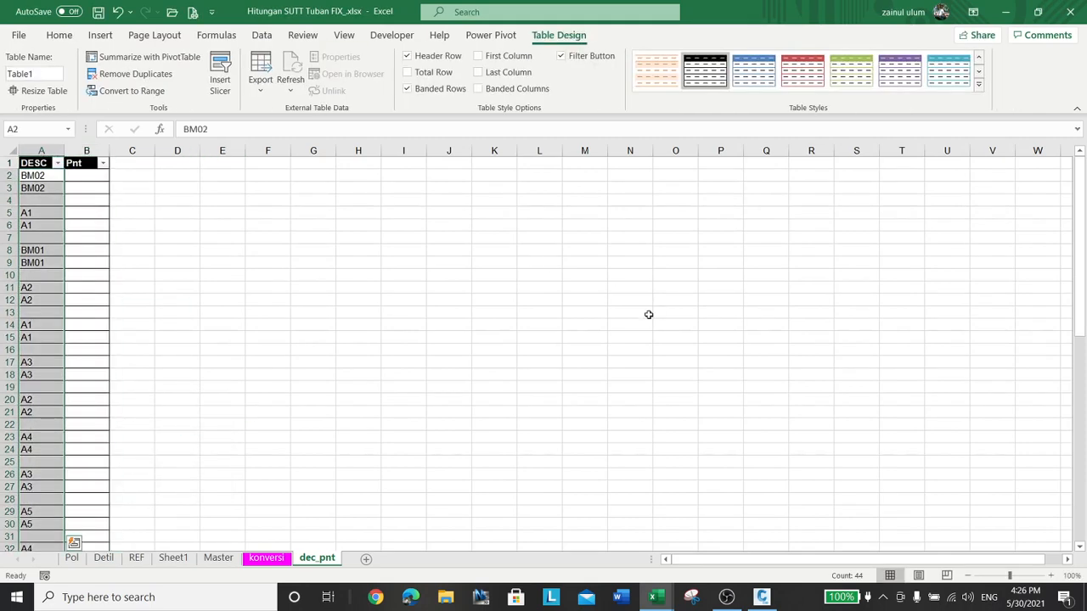
left_click(263, 35)
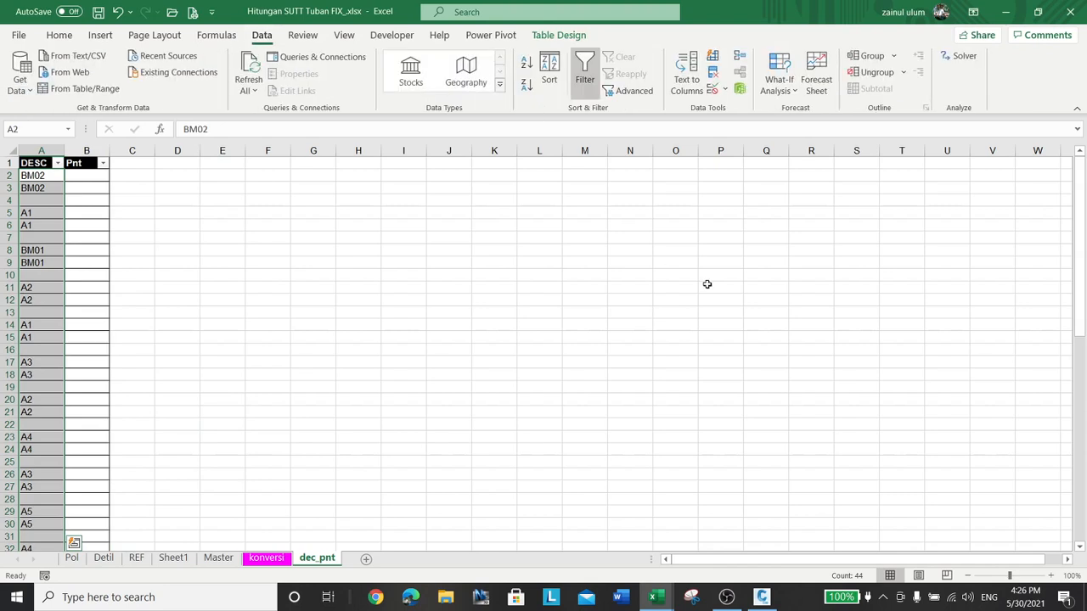
left_click(714, 73)
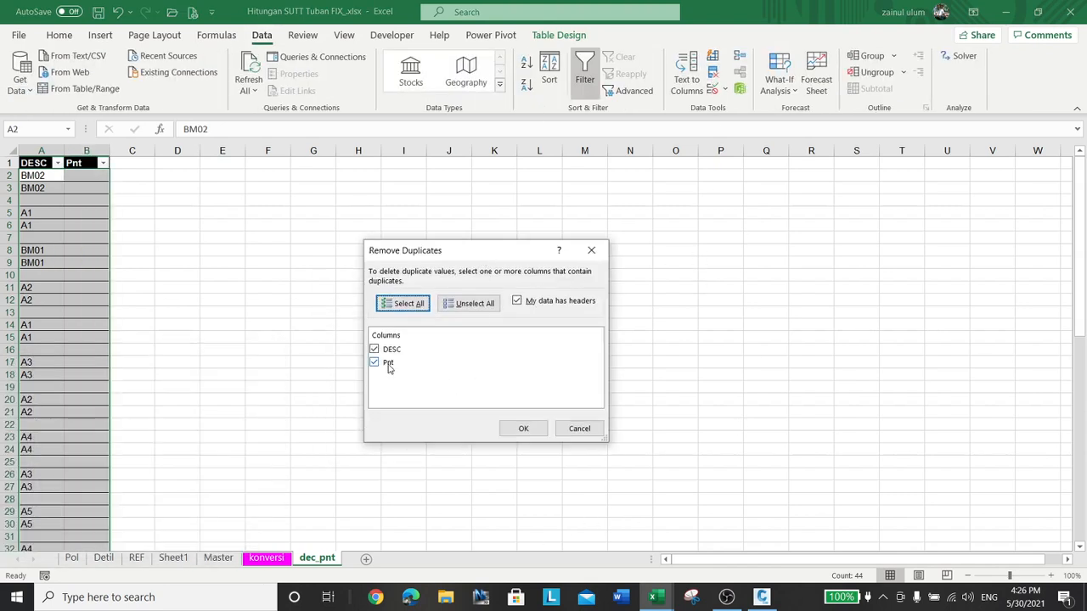
left_click(389, 363)
left_click(374, 363)
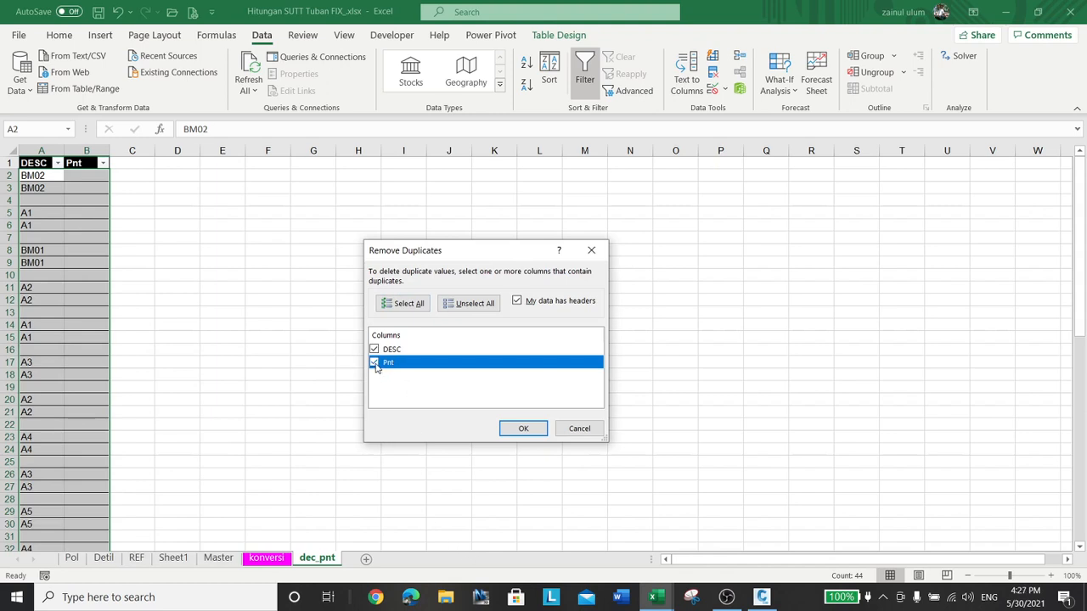
left_click(534, 429)
left_click(548, 340)
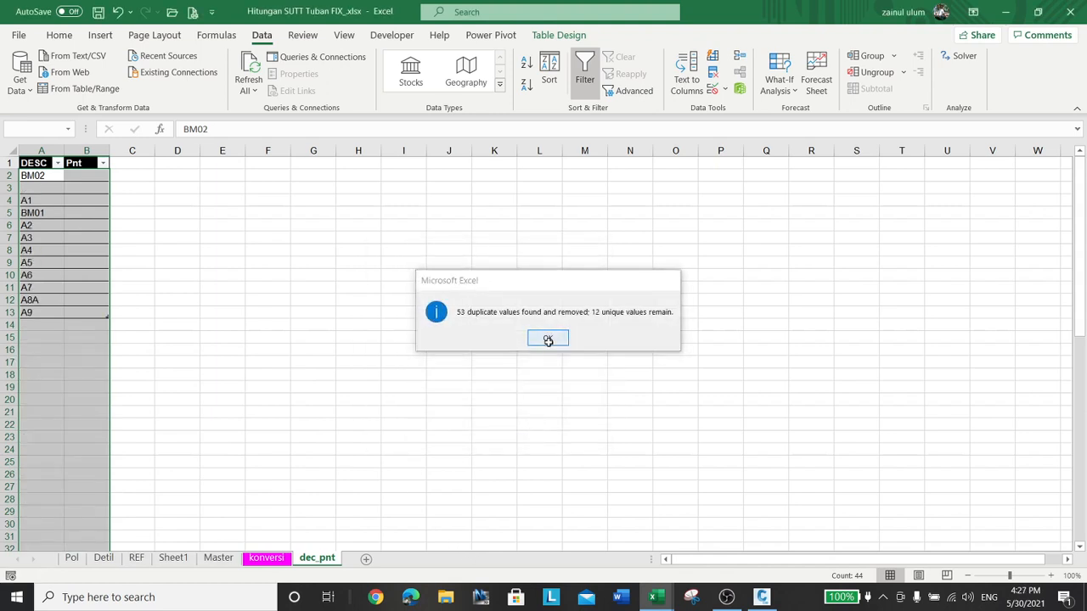
left_click(390, 293)
Step: Delete the blank table row between BM02 and A1 in the dec_pnt table
left_click(43, 188)
right_click(44, 188)
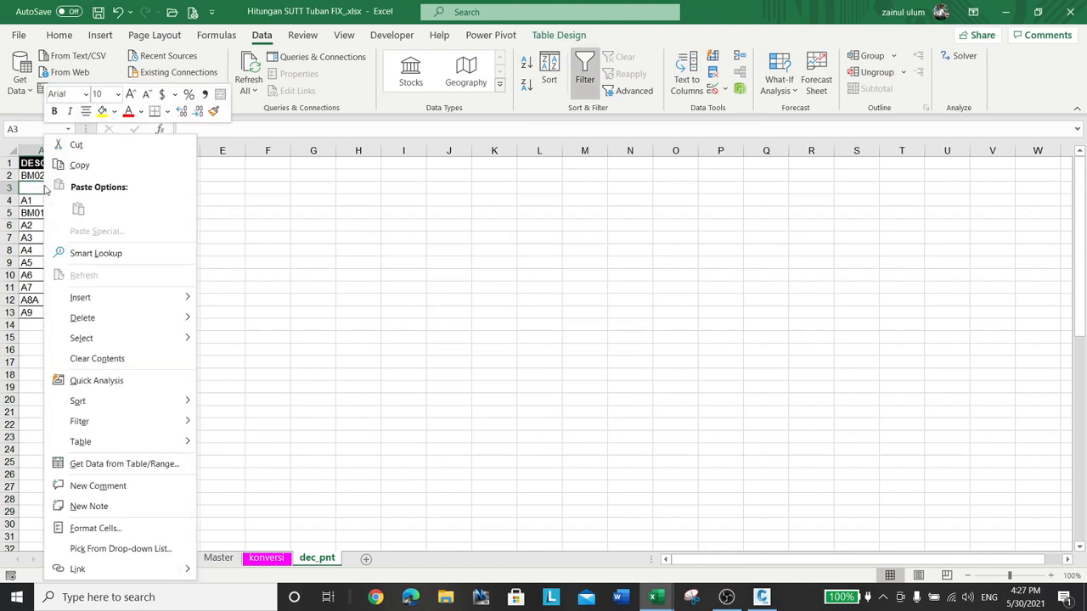
mouse_move(134, 318)
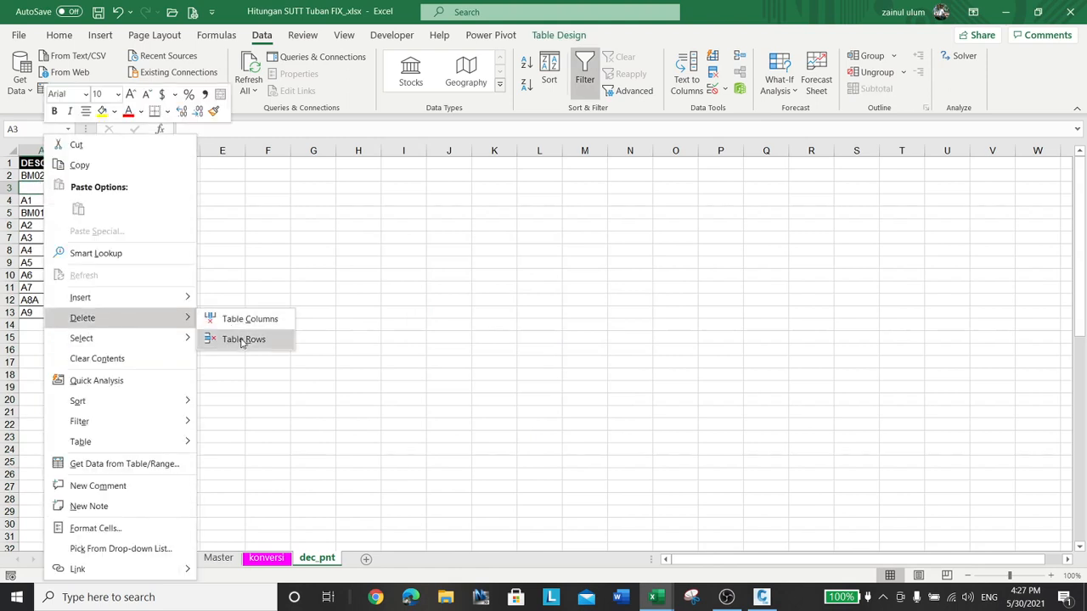
left_click(240, 339)
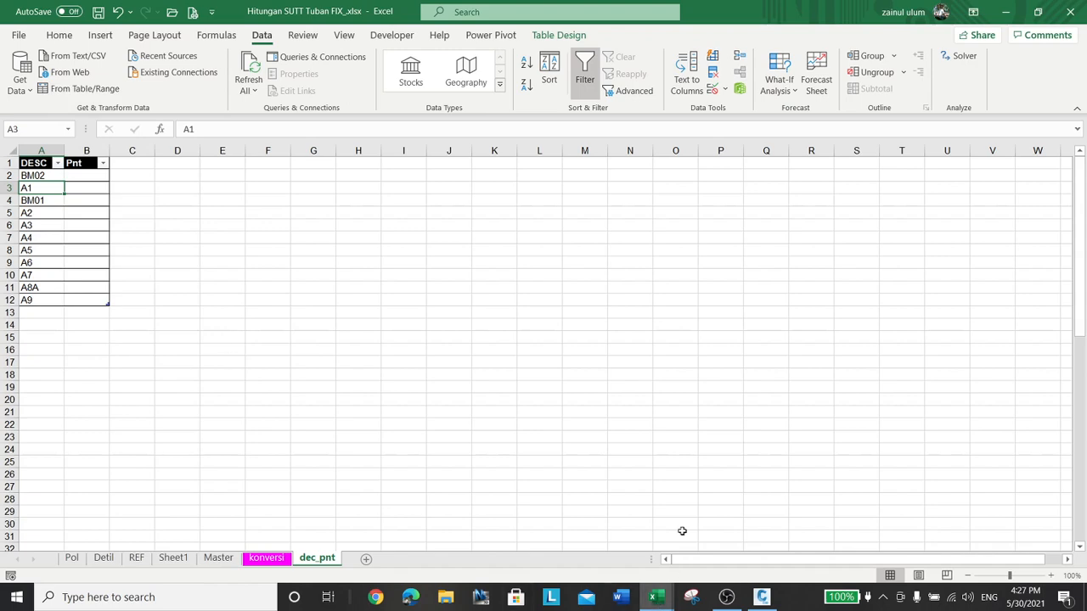
left_click(693, 597)
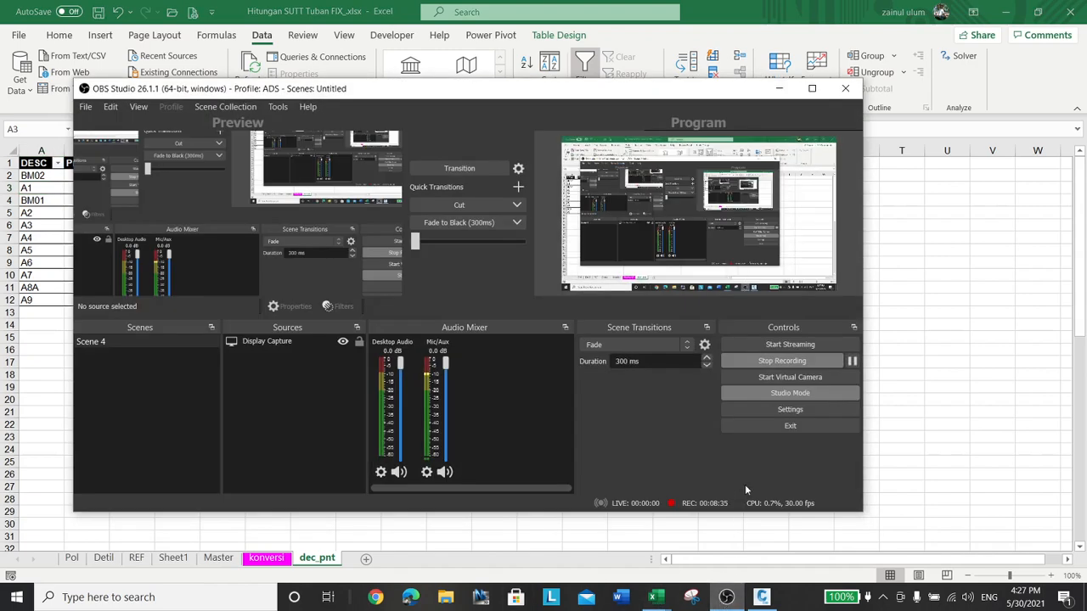
left_click(767, 536)
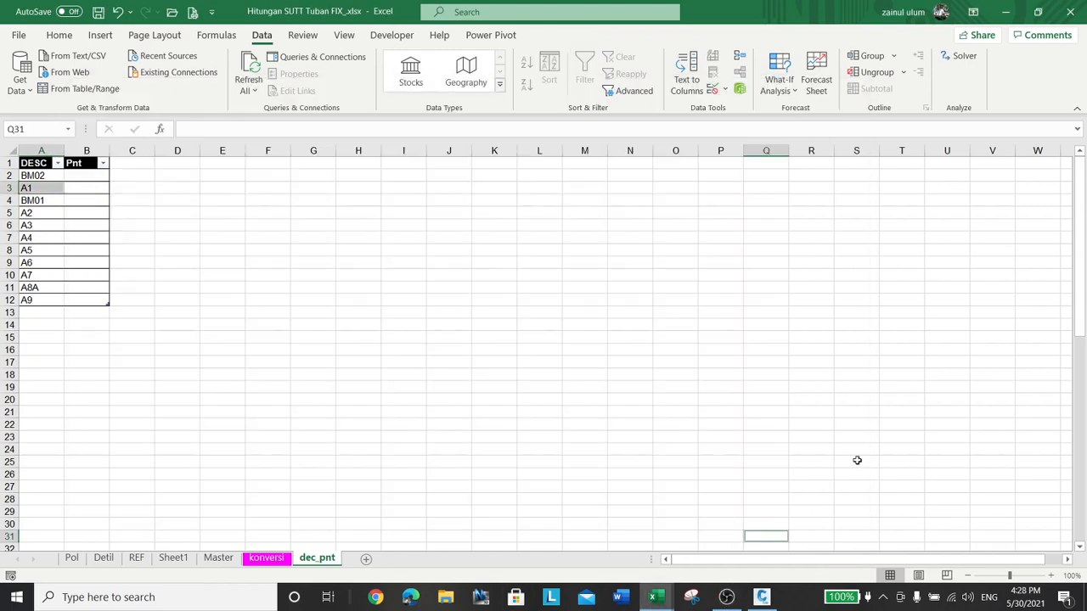
Step: Sort the dec_pnt table by DESC from A to Z
left_click(165, 288)
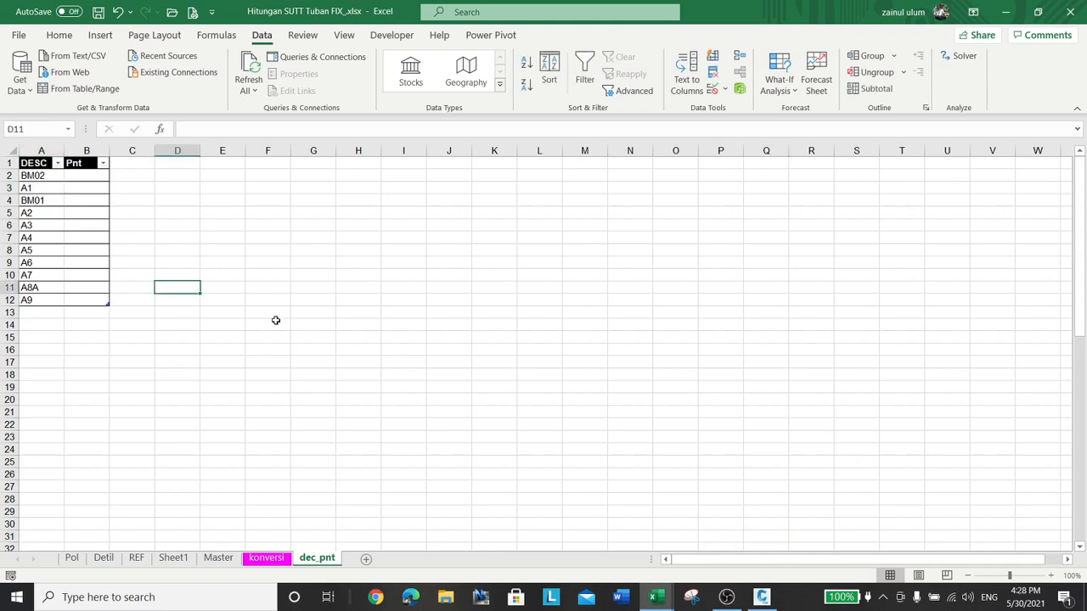
left_click(57, 163)
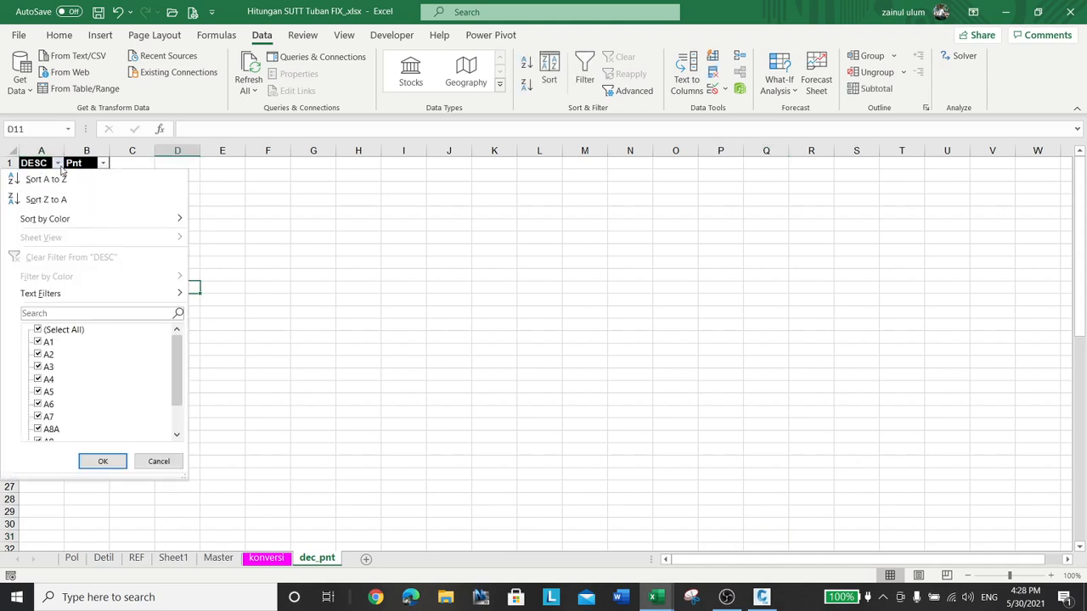
left_click(46, 178)
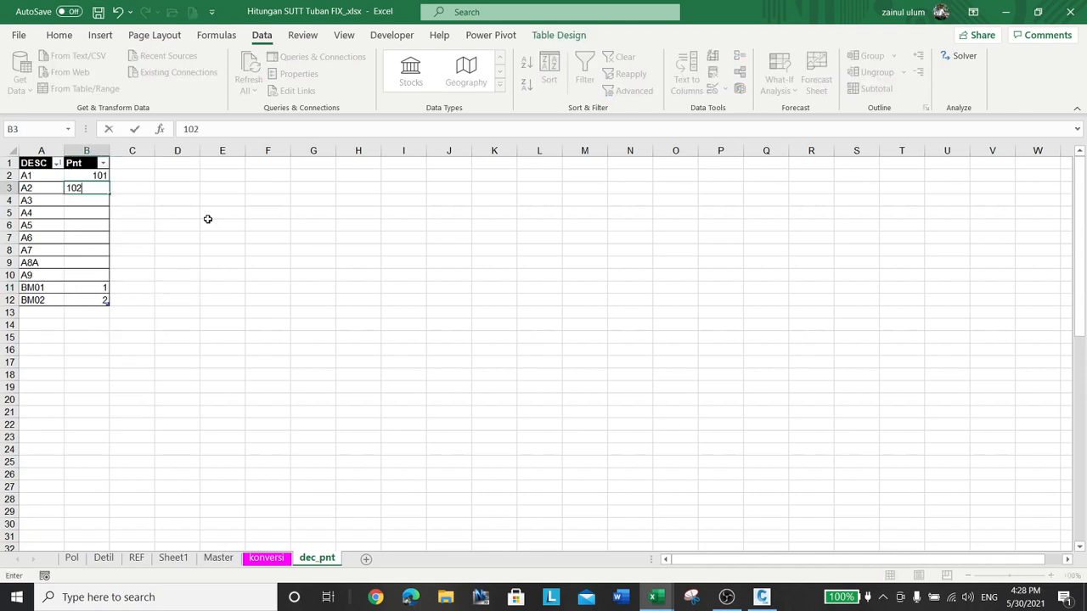
Step: Enter Pnt numbers 102 to 109 consecutively for points A2 through A9 on dec_pnt, and return to the konversi sheet
key("Return")
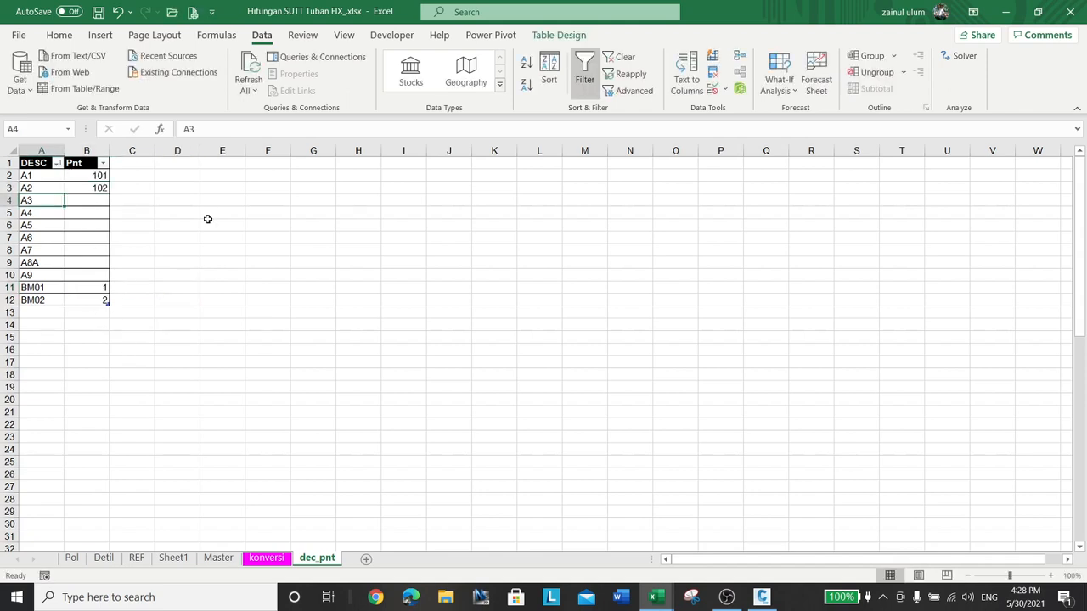
type("103")
key("Return")
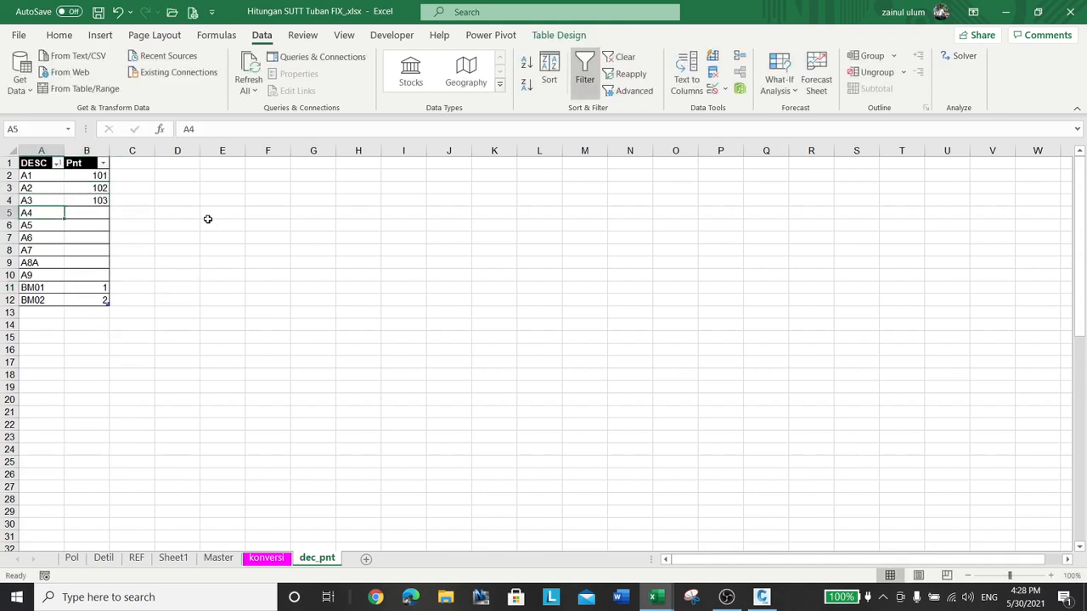
type("104")
key("Tab")
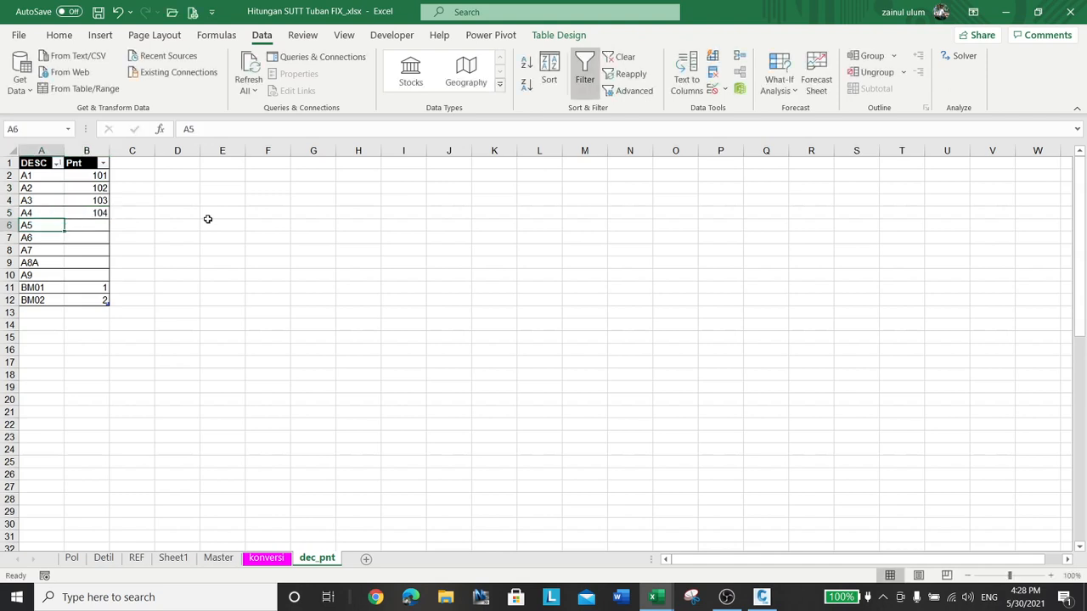
key("Tab")
type("105")
key("Tab")
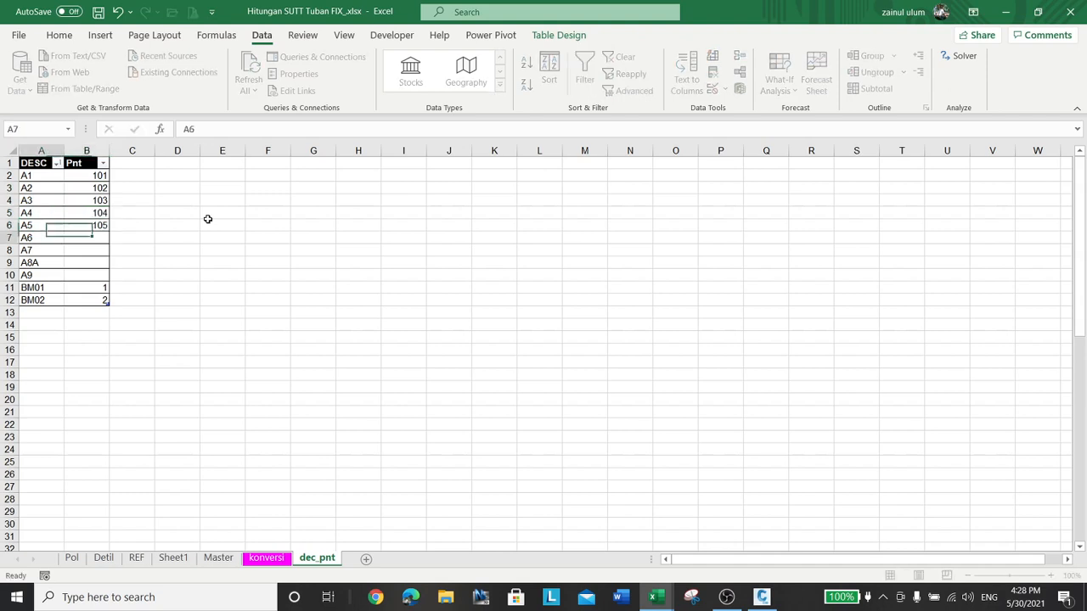
key("Tab")
type("10")
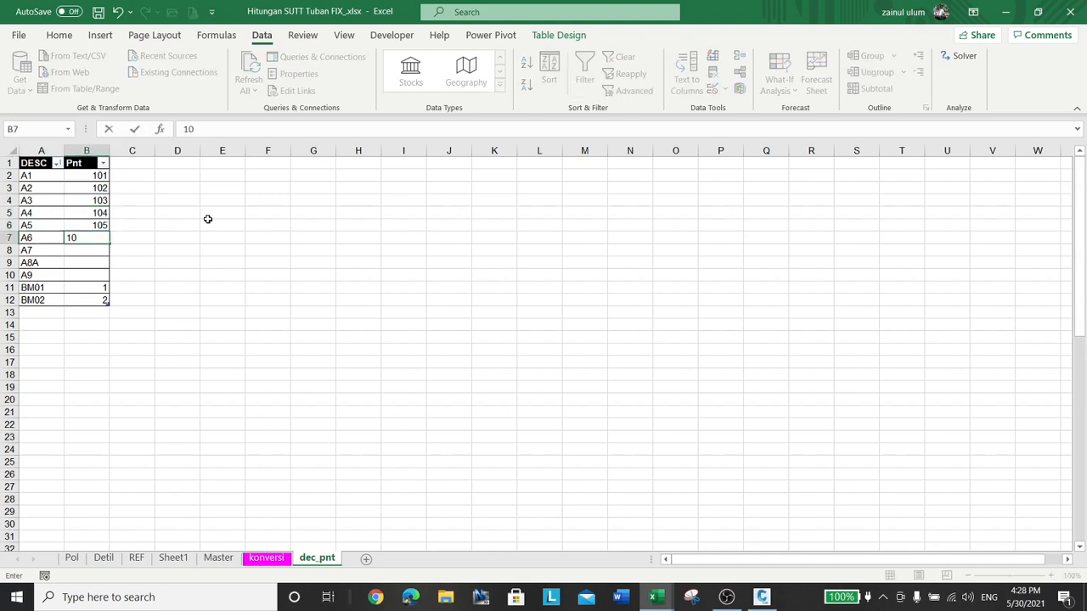
type("6")
key("Tab")
key("Tab")
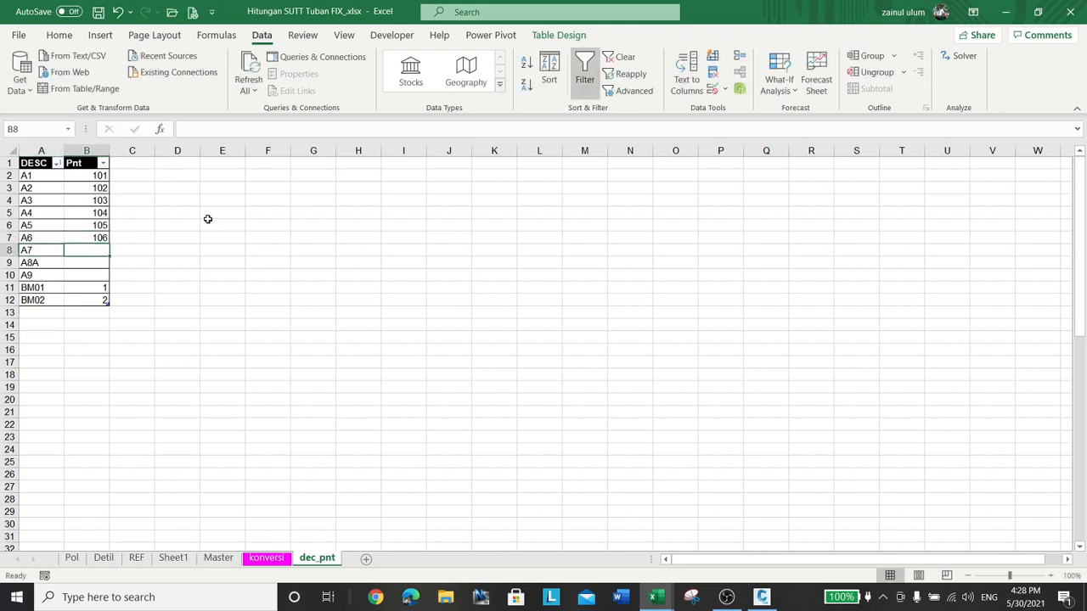
type("107")
key("Return")
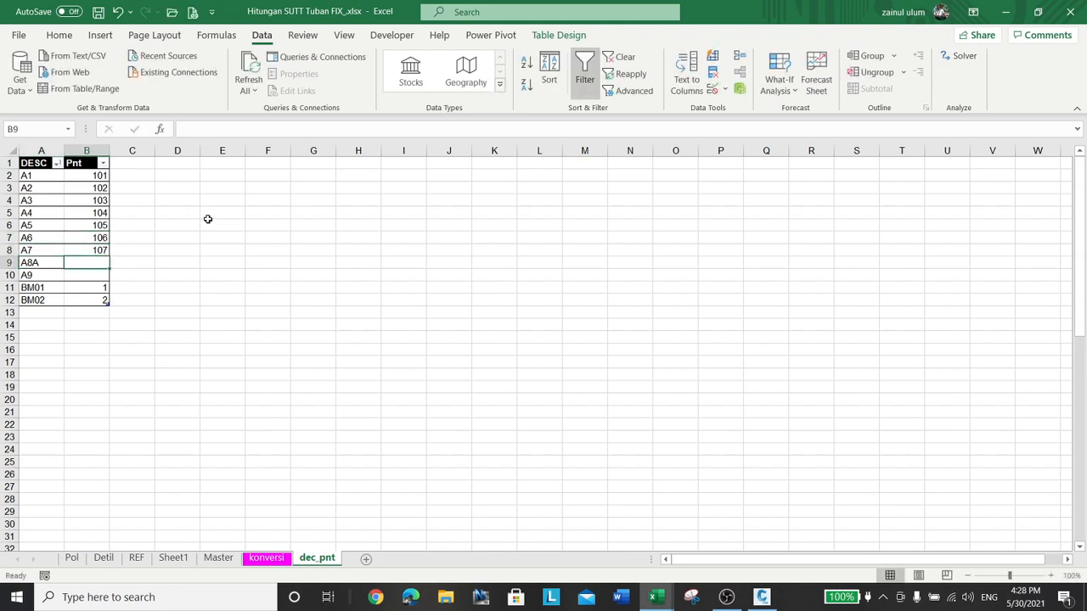
type("108")
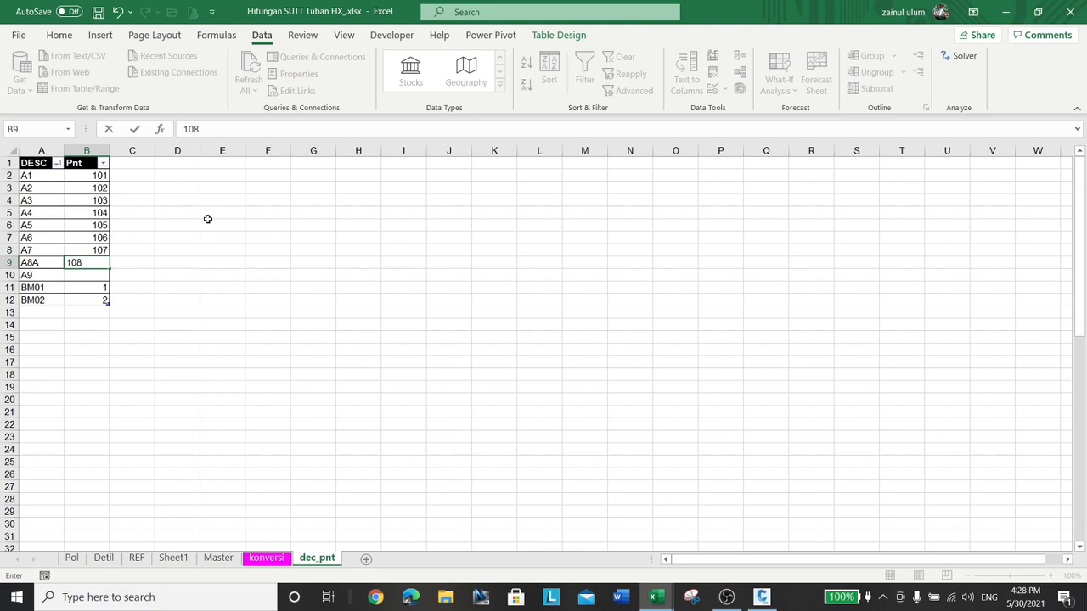
key("Return")
type("109")
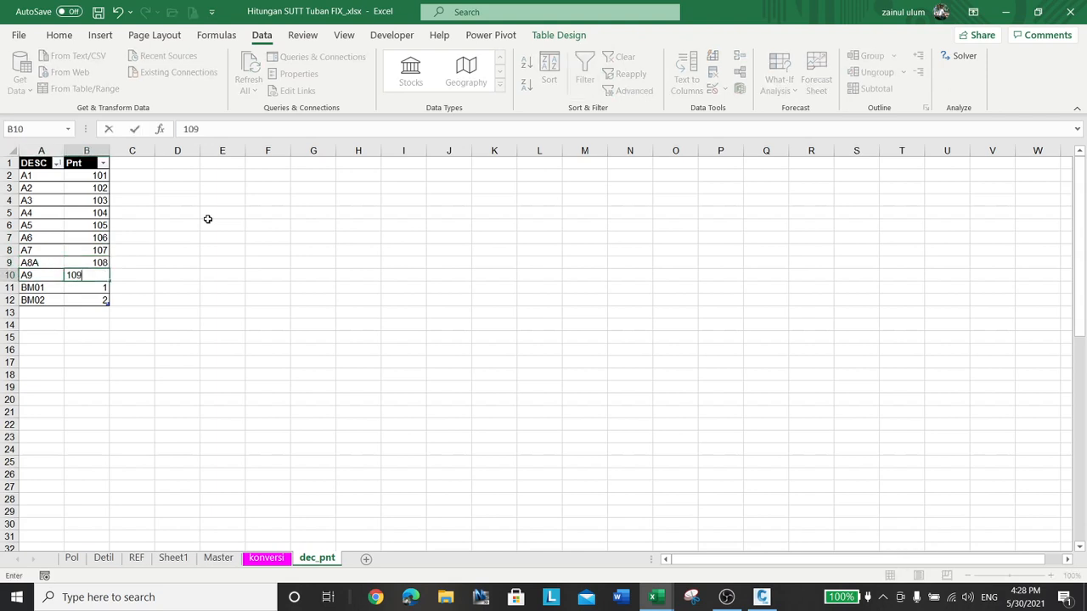
key("Tab")
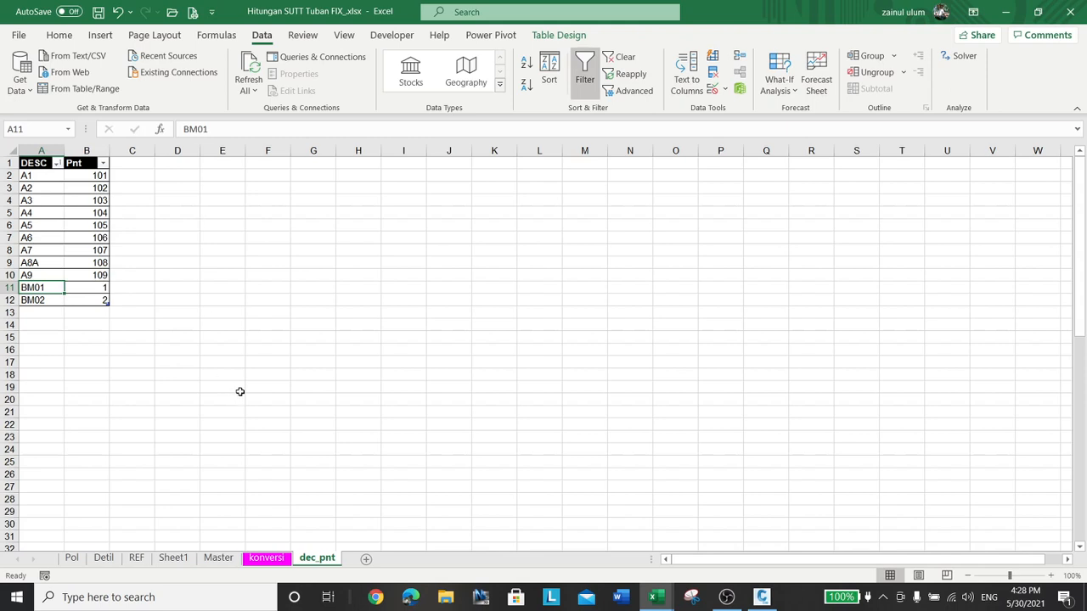
left_click(266, 558)
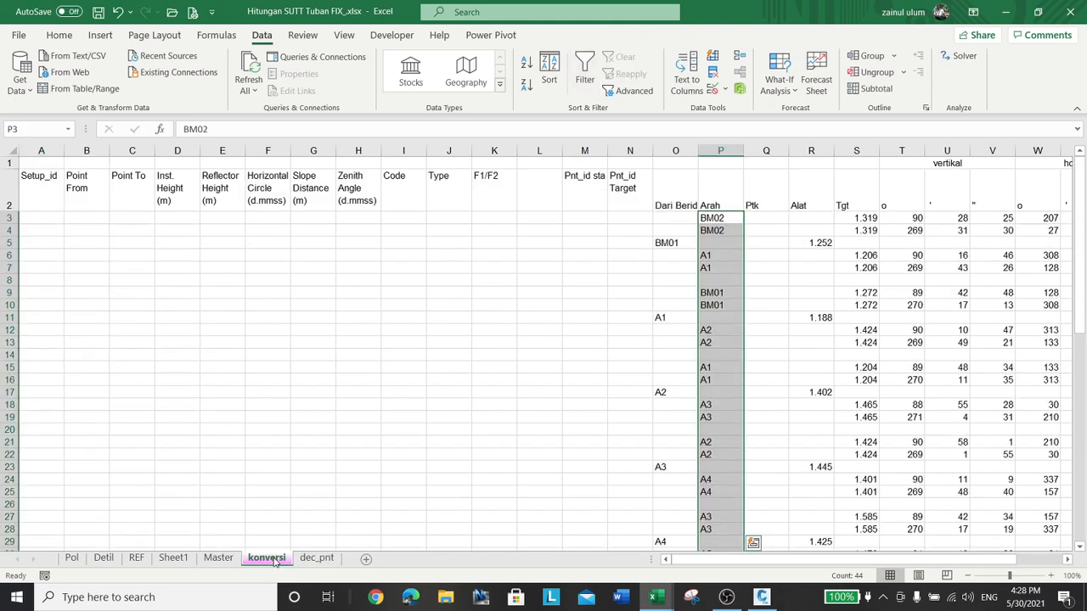
left_click(604, 220)
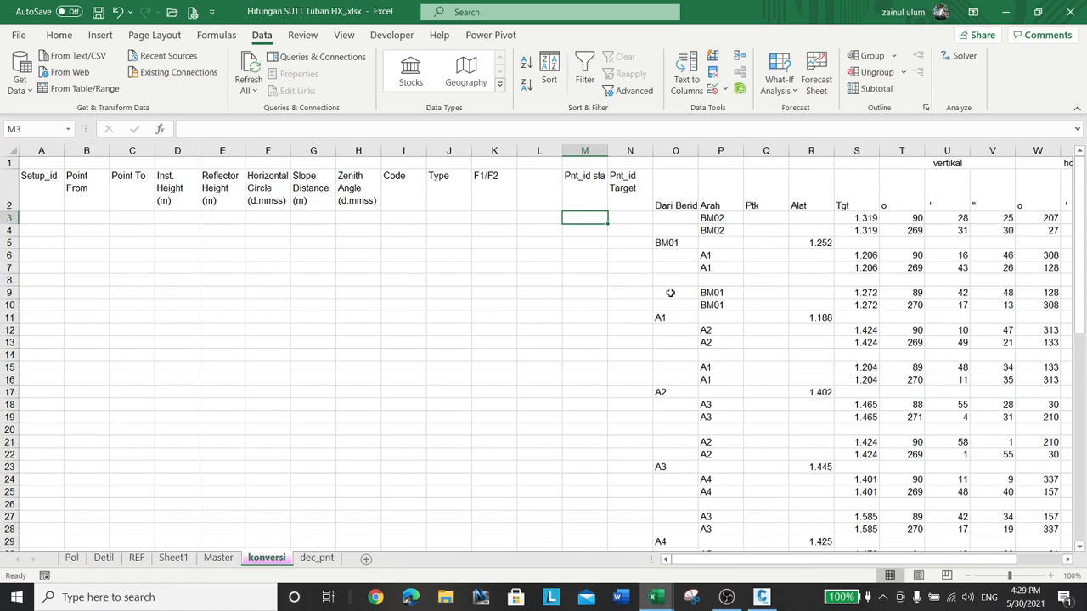
type("=mat")
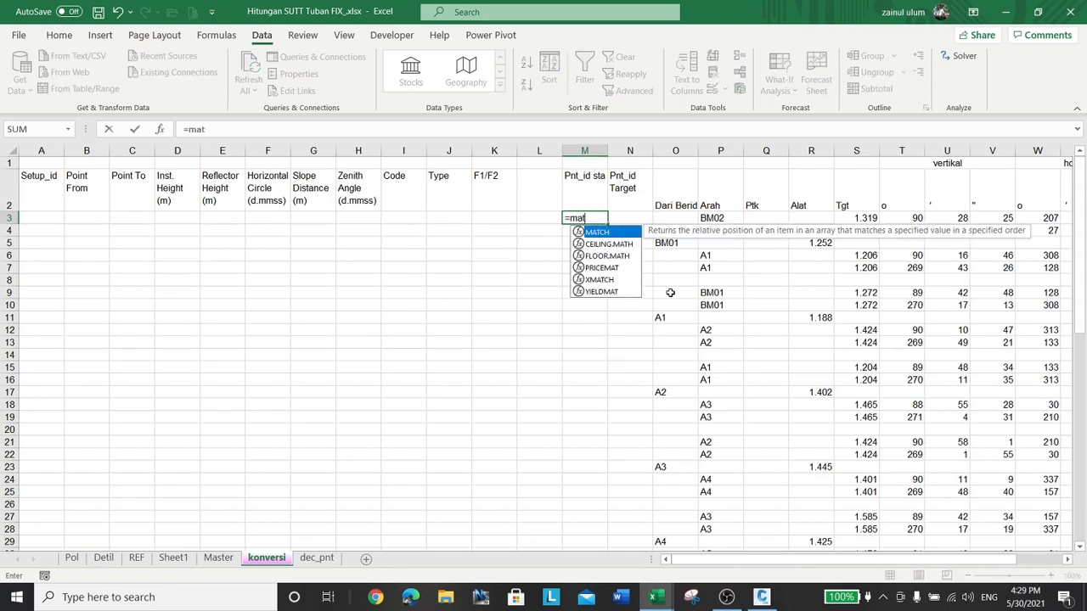
key("Tab")
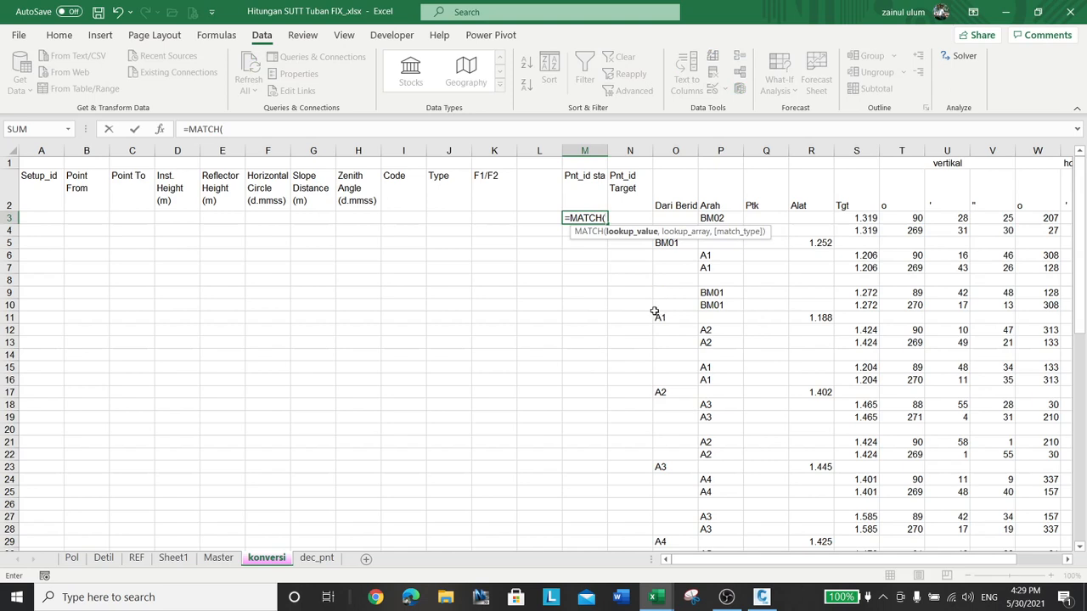
key("Escape")
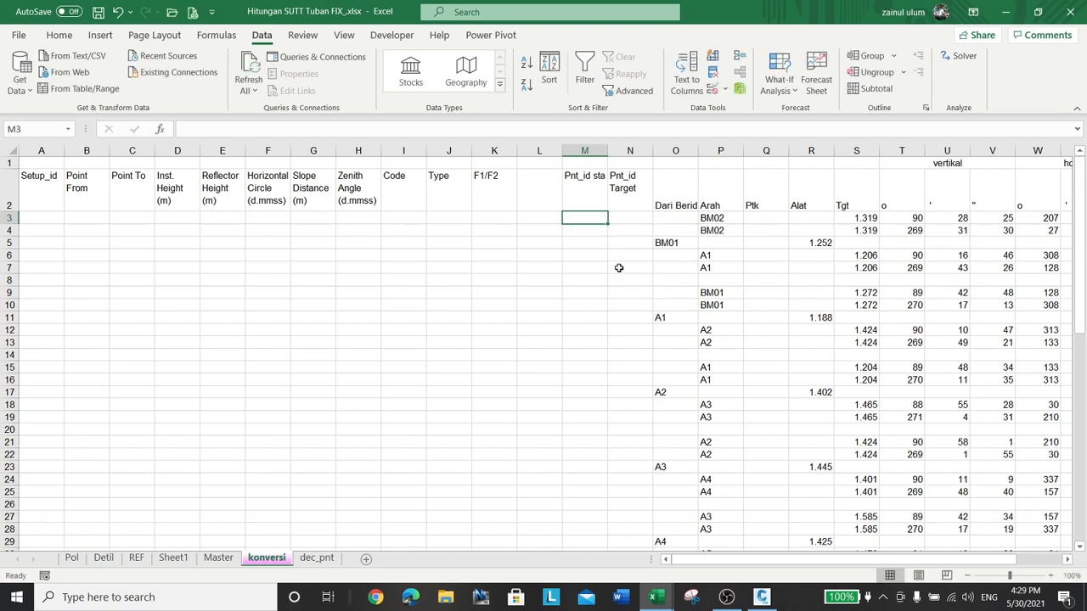
Step: Insert a blank row above the first data row, row 3, on konversi and autofit its height
left_click(12, 218)
right_click(12, 218)
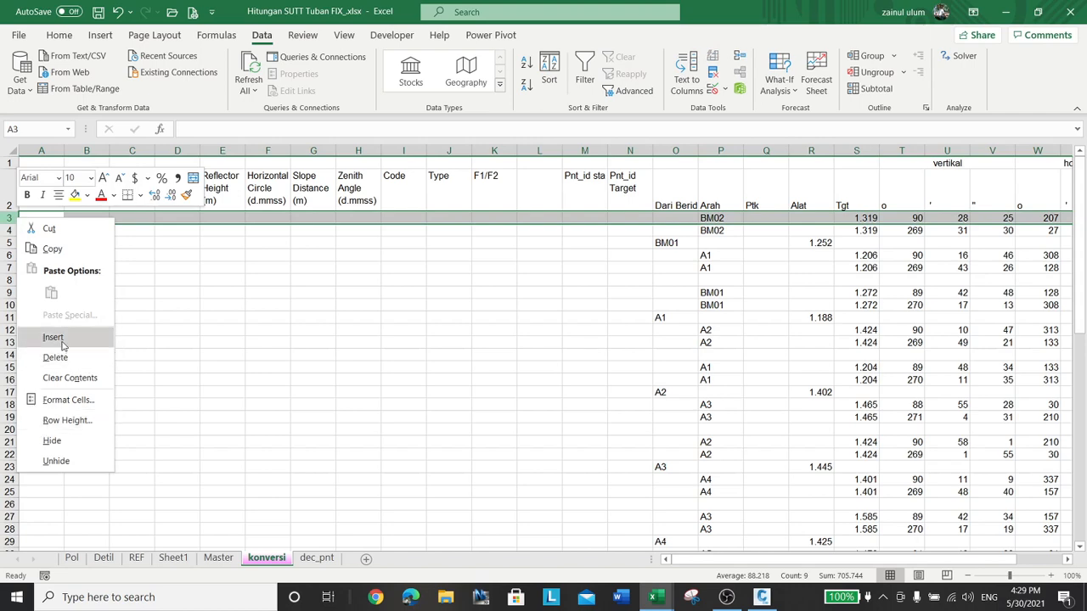
left_click(32, 340)
double_click(13, 253)
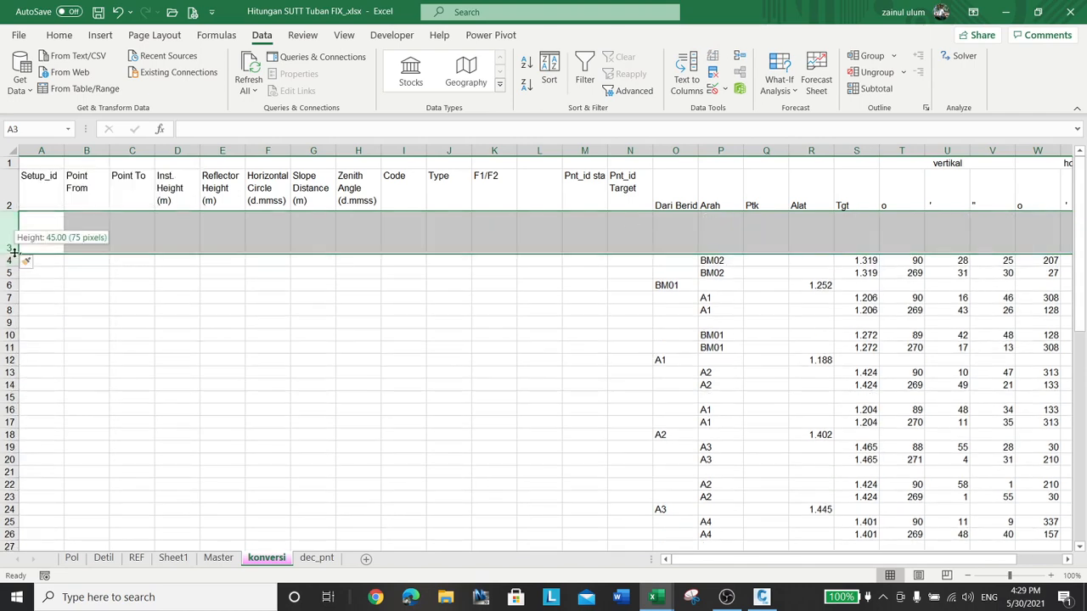
Step: Add filter controls to the range M3:Z69 on konversi, using blank row 3 as the header row
left_click(586, 218)
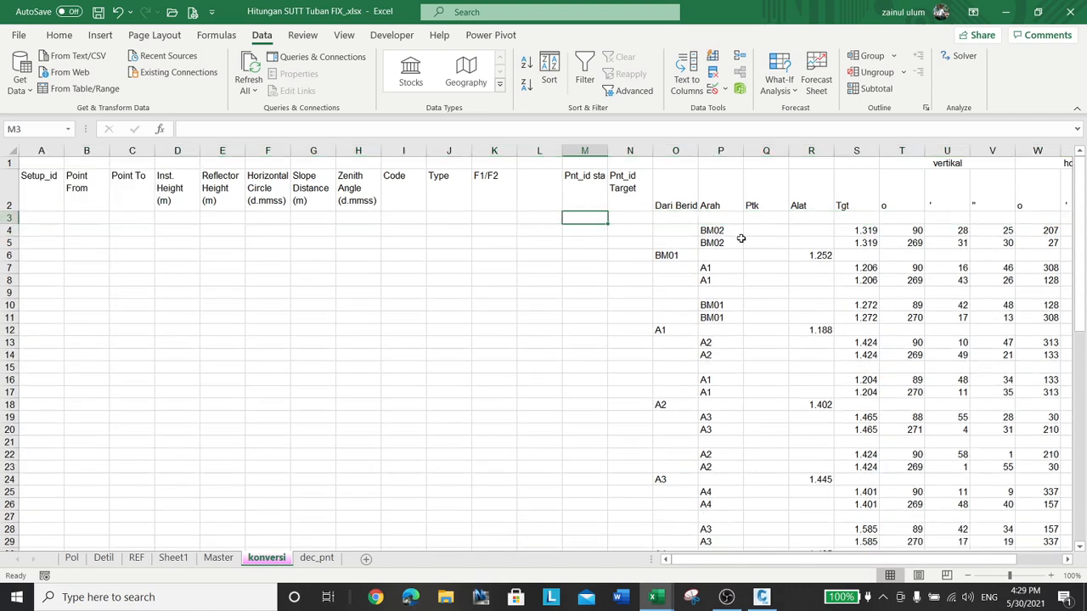
key("shift+Right")
key("shift+Right")
key("shift+Right")
key("shift+Right")
key("shift+Right")
key("shift+Right")
key("shift+Right")
key("shift+Right")
key("shift+Right")
key("shift+Right")
key("shift+Right")
key("shift+Right")
key("shift+Right")
key("shift+Right")
key("shift+Right")
key("shift+Right")
key("shift+Right")
key("shift+Right")
key("shift+Left")
key("shift+Left")
key("shift+Left")
key("shift+Left")
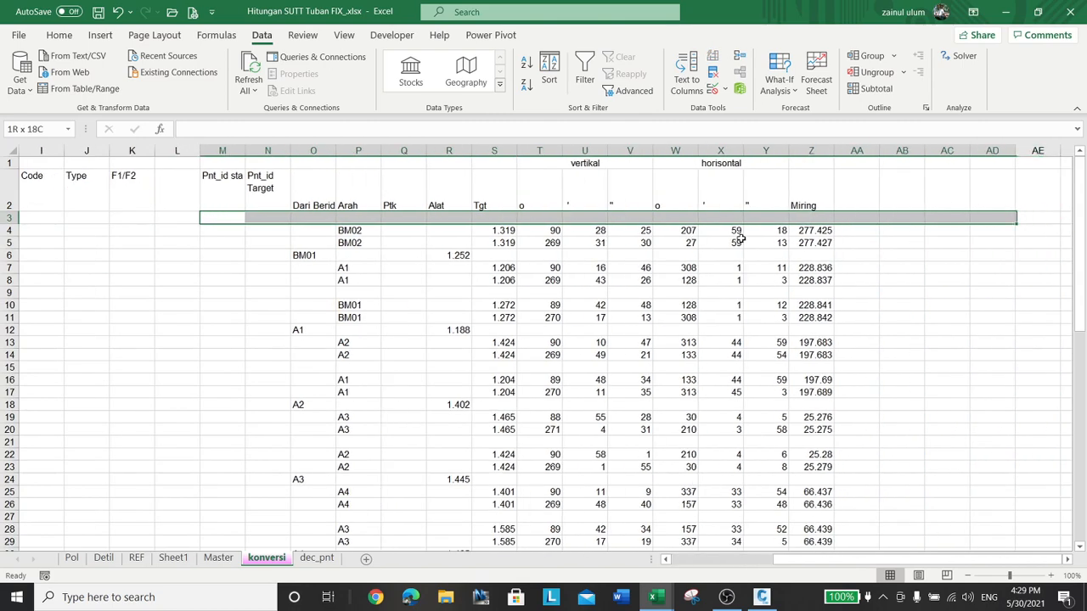
key("shift+Left")
scroll(860, 353, "down", 12)
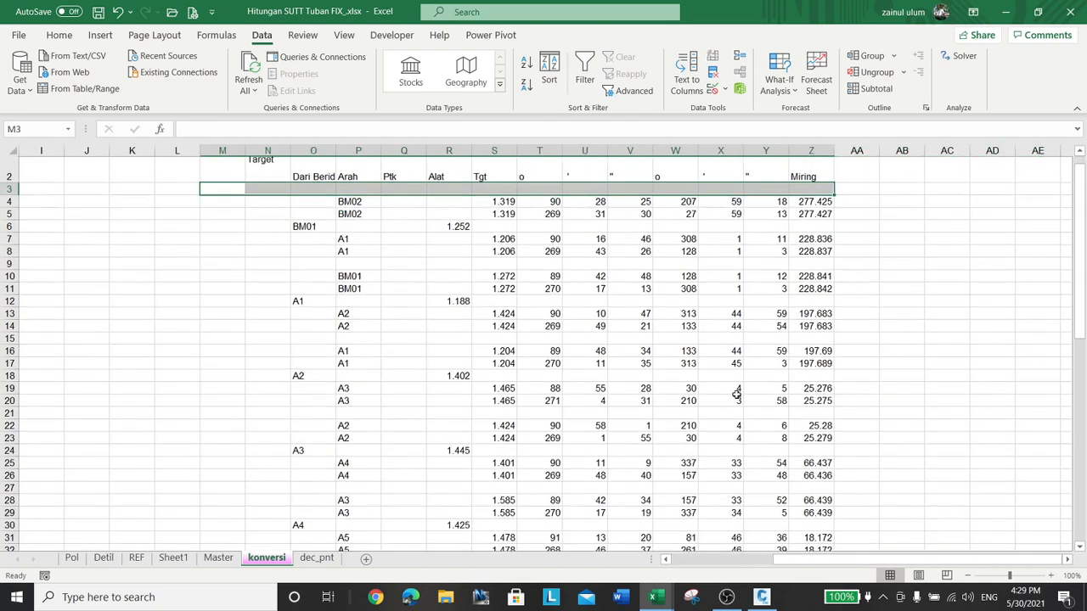
scroll(860, 353, "down", 6)
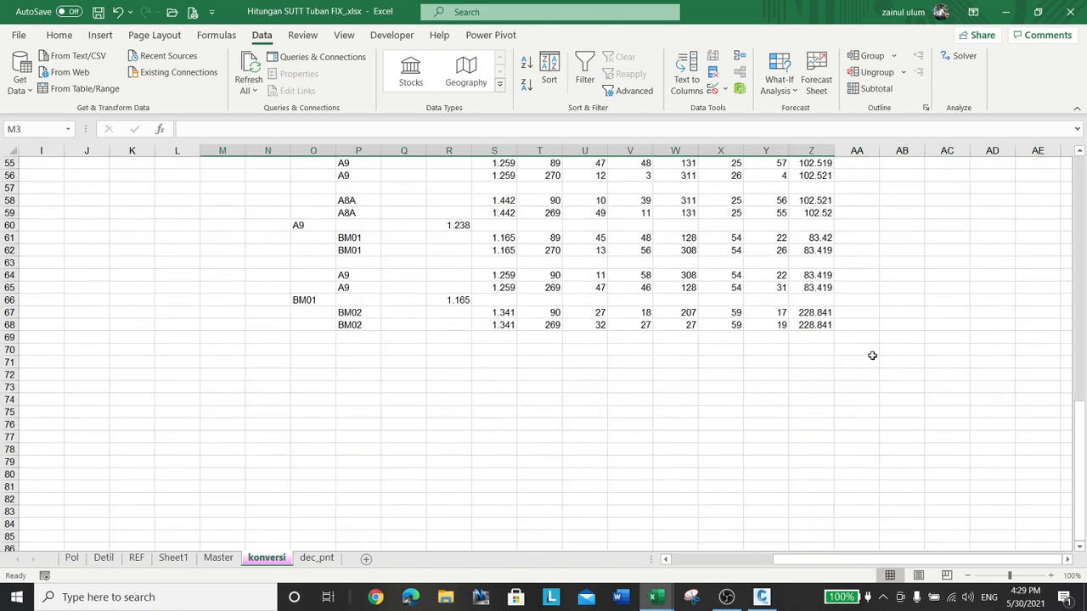
left_click(811, 325, "shift")
left_click(813, 337, "shift")
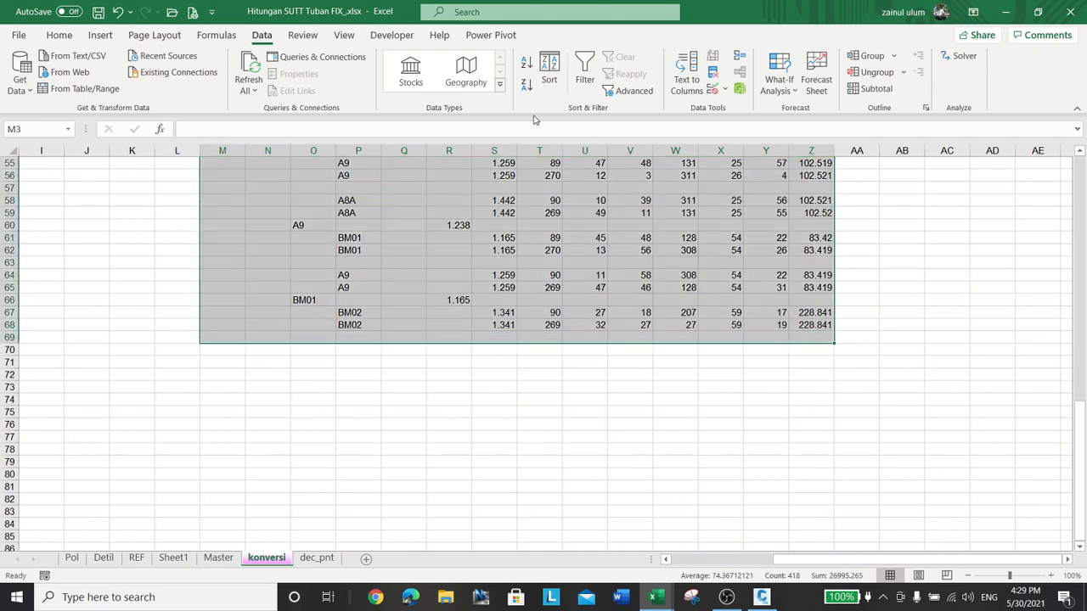
left_click(583, 77)
scroll(600, 276, "up", 16)
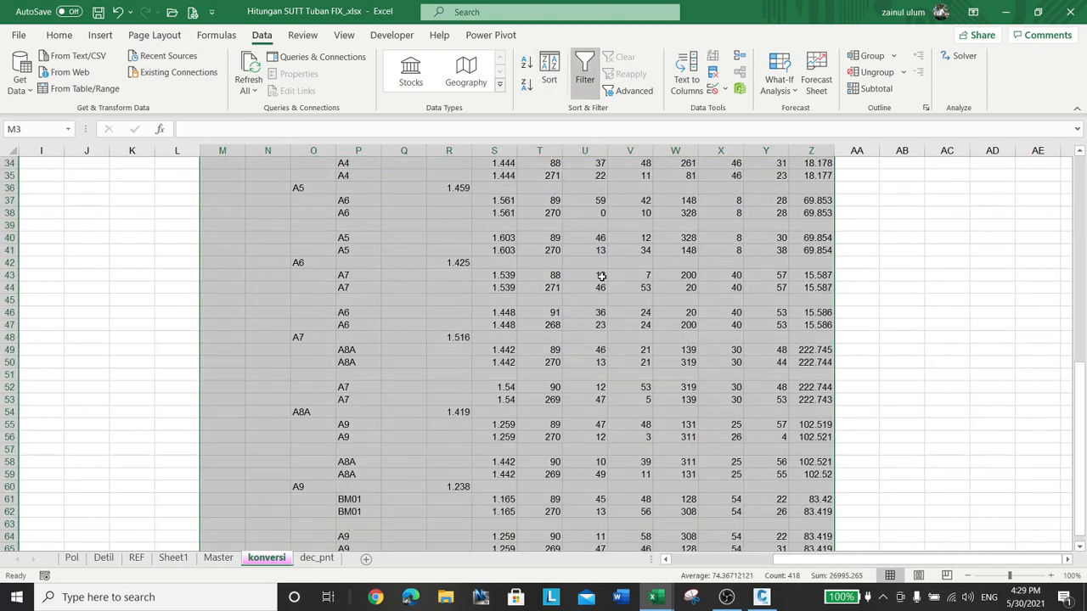
scroll(601, 288, "up", 2)
left_click(286, 256)
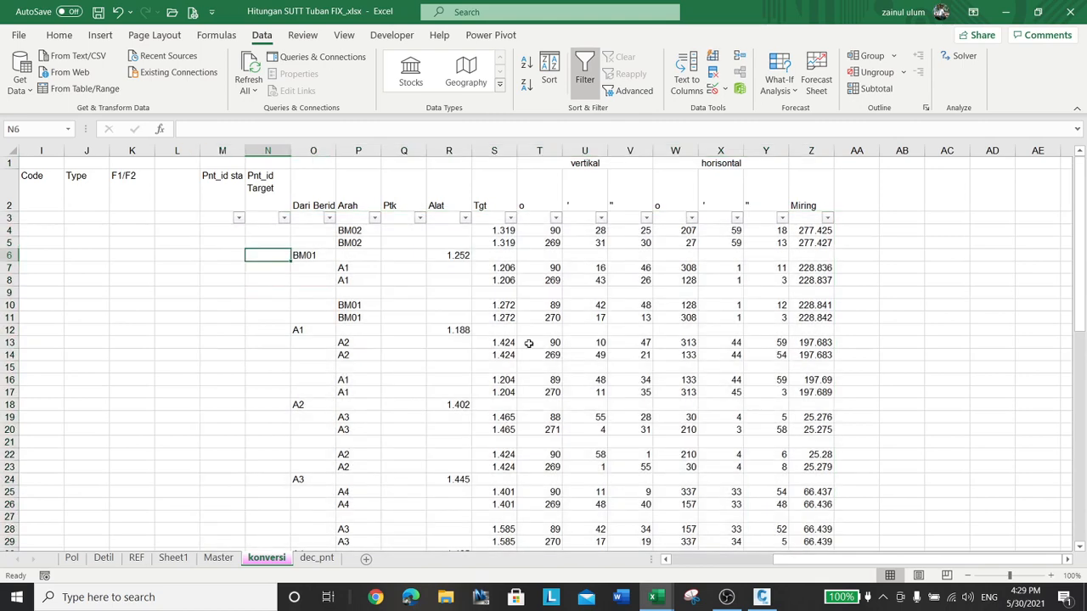
Step: Filter column O, the station column beside Arah, to exclude blank cells
left_click_drag(978, 564, 674, 520)
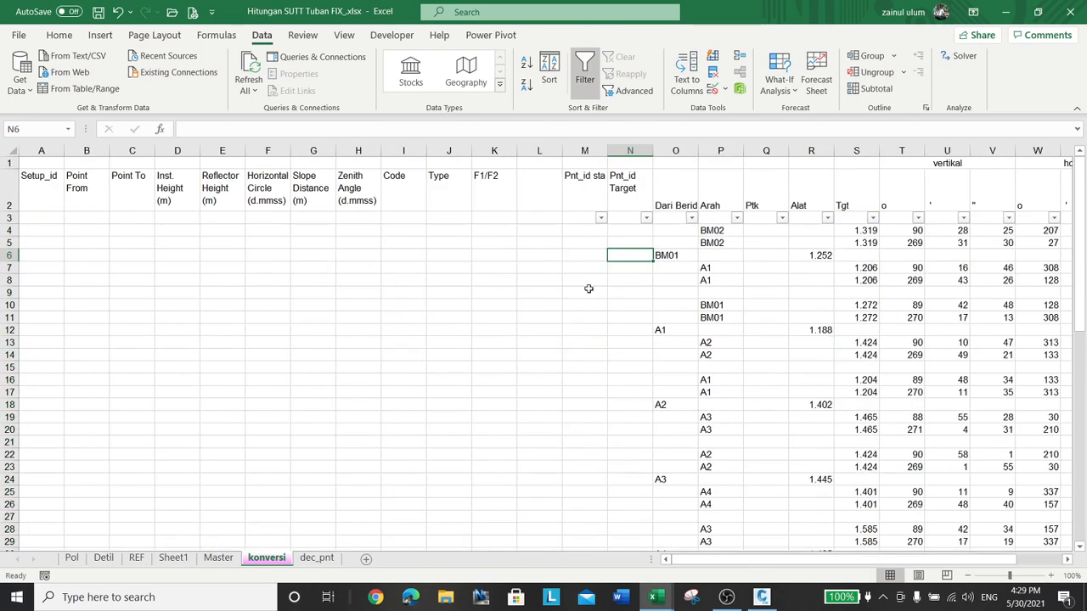
left_click(601, 218)
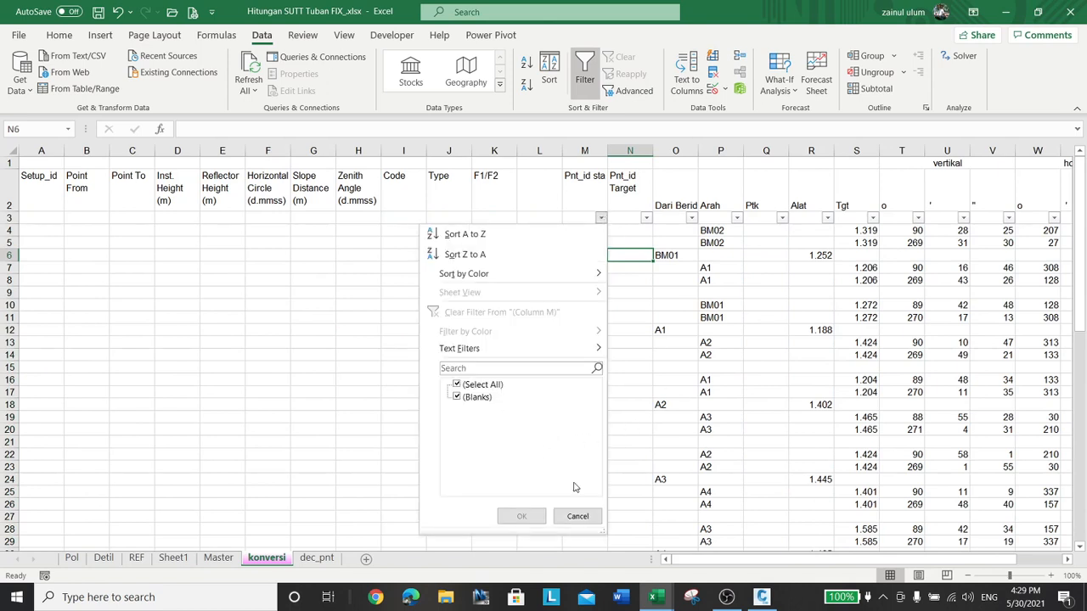
left_click(577, 516)
left_click(686, 253)
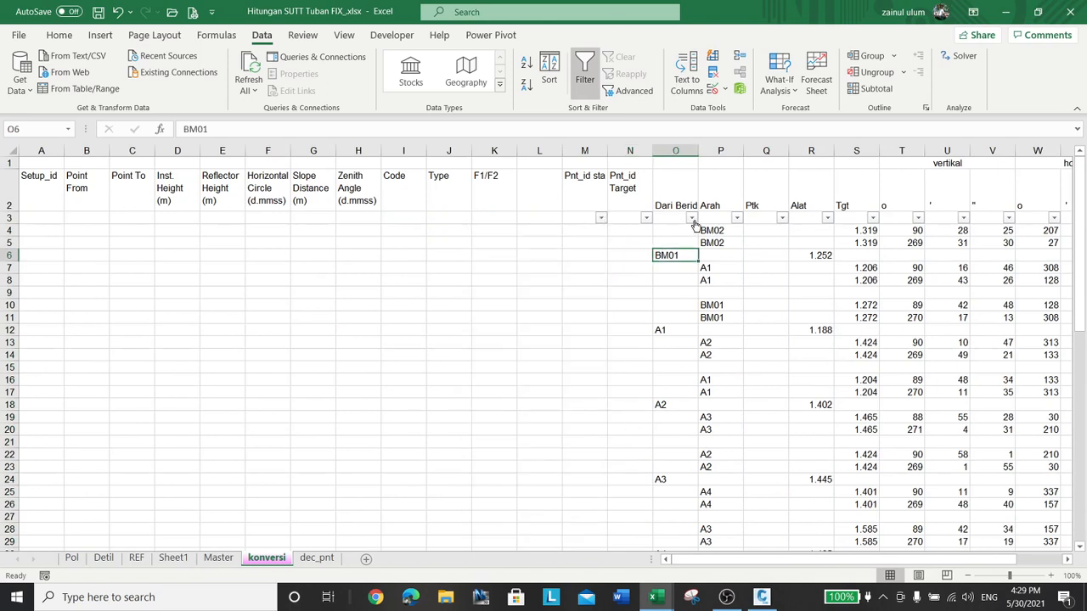
left_click(692, 220)
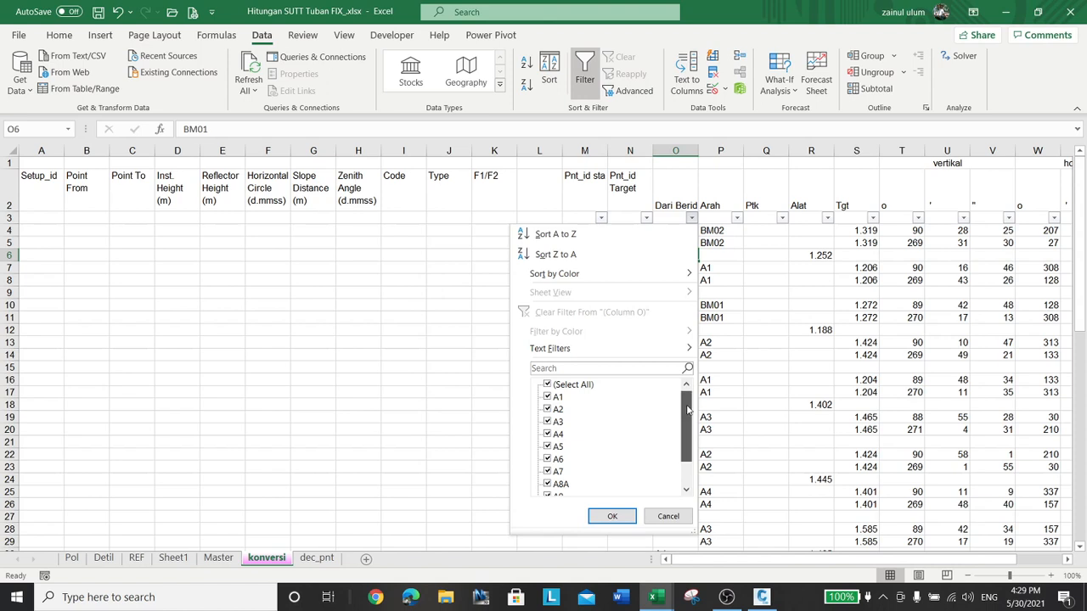
left_click_drag(688, 410, 688, 434)
left_click(576, 490)
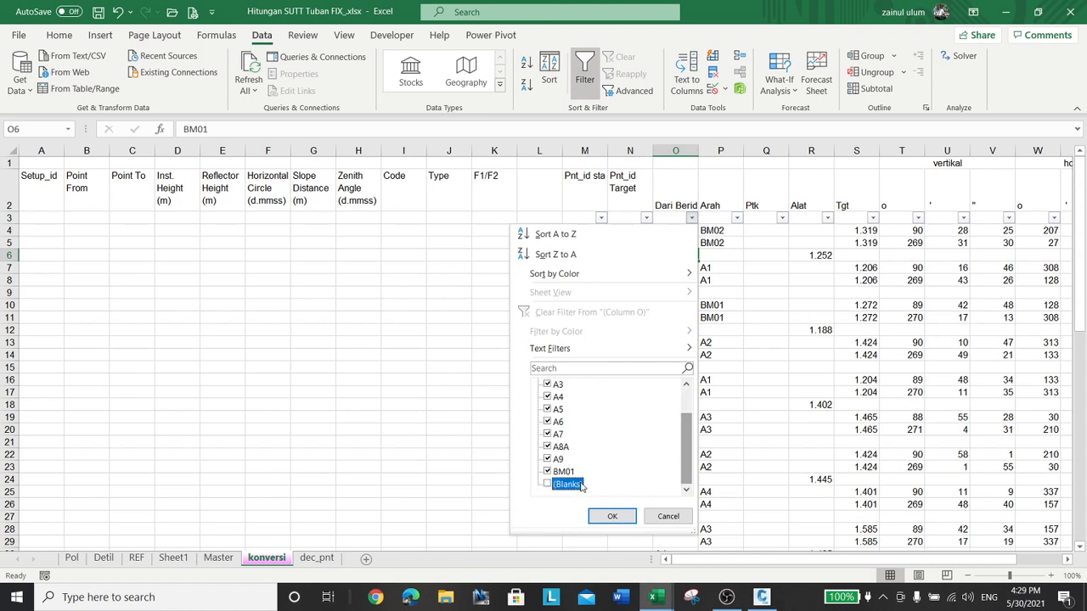
left_click(615, 516)
Step: Compose =MATCH(O6,Table1[DESC],0) in M6 to find the station name exactly in the dec_pnt table's DESC column
left_click(593, 232)
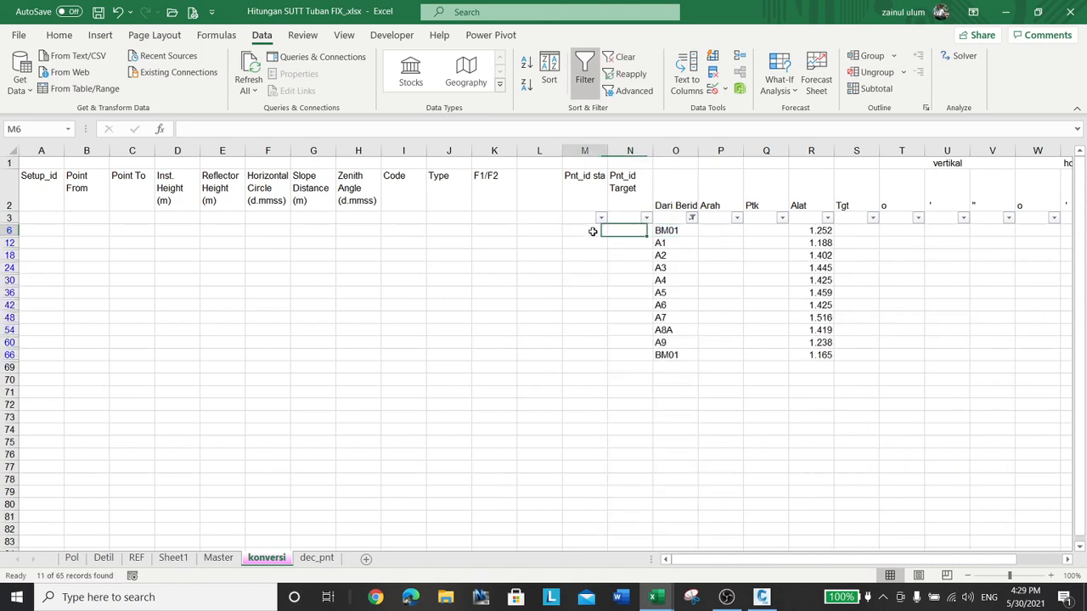
type("=ma")
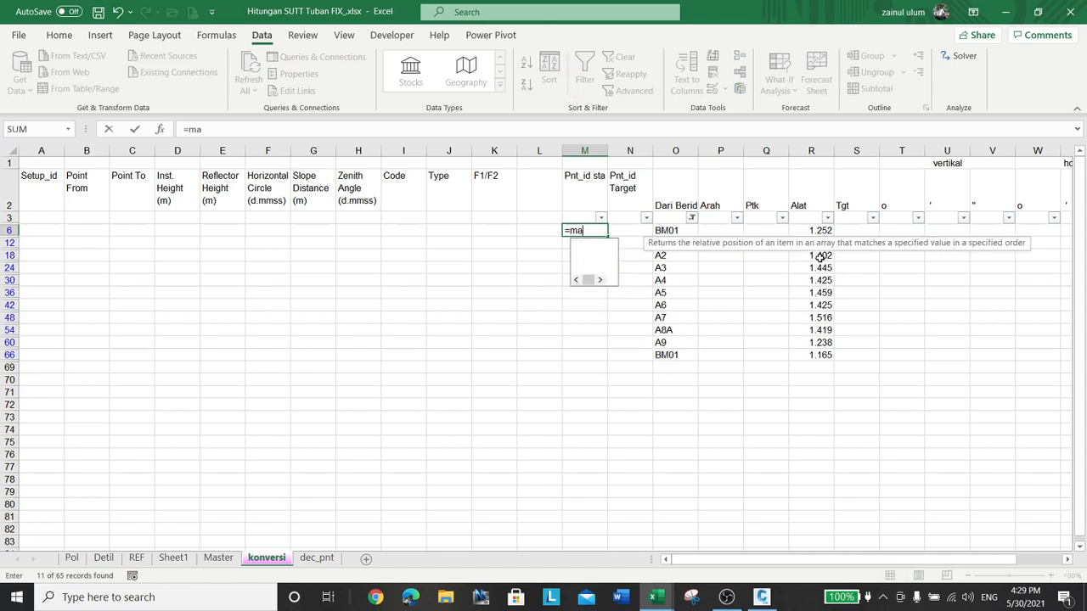
key("Tab")
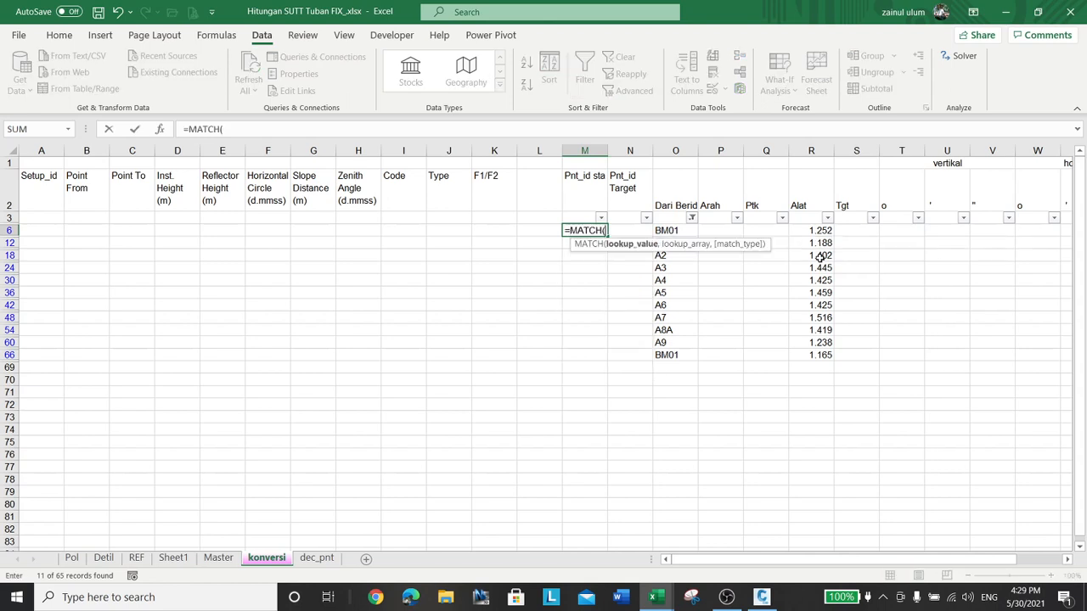
left_click(688, 231)
type(",")
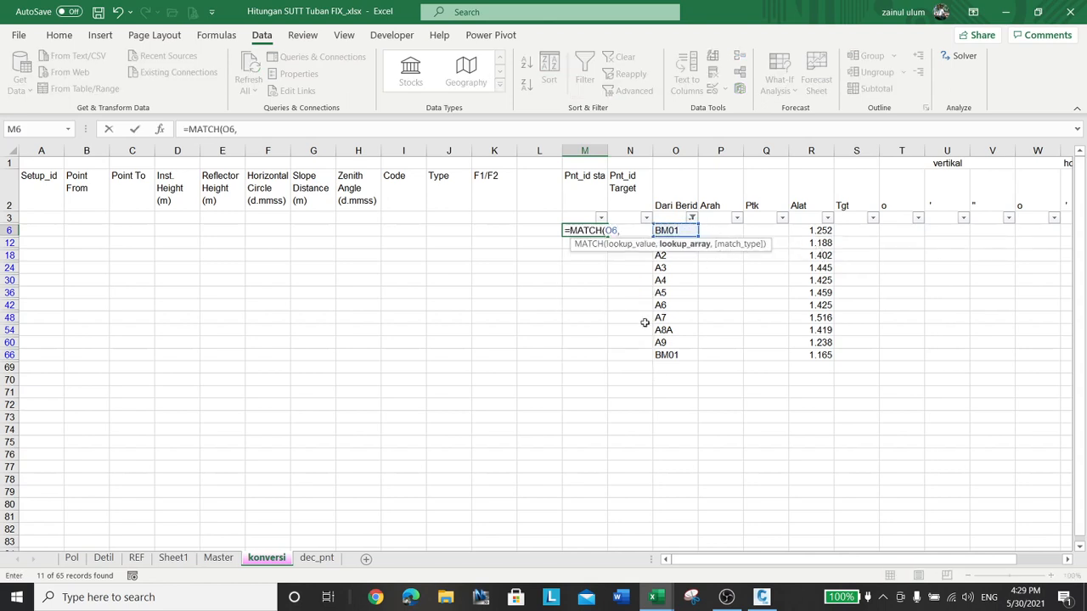
left_click(316, 558)
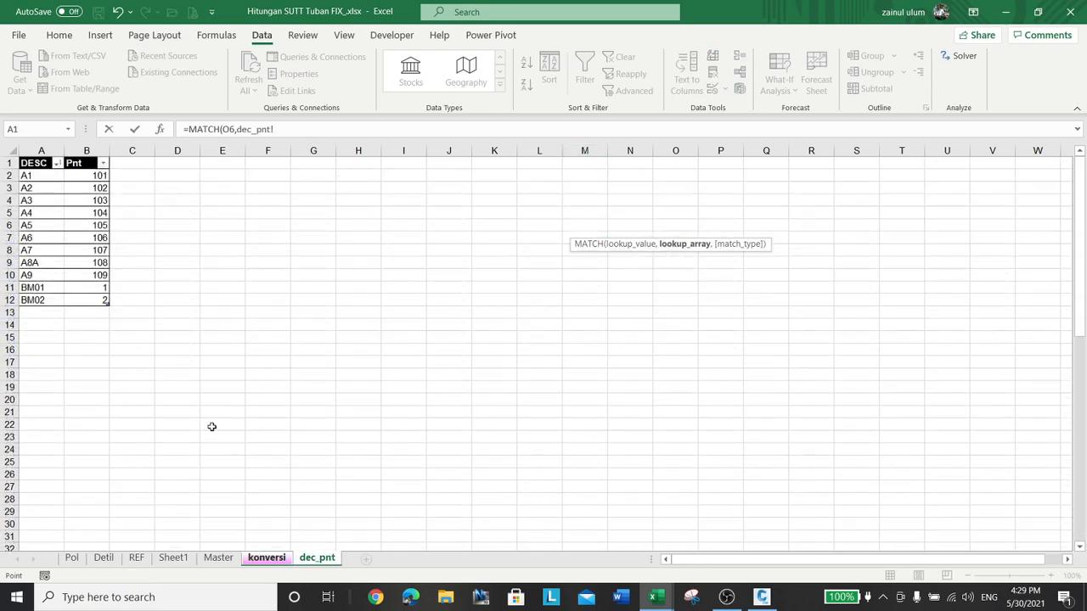
left_click(40, 154)
left_click(301, 129)
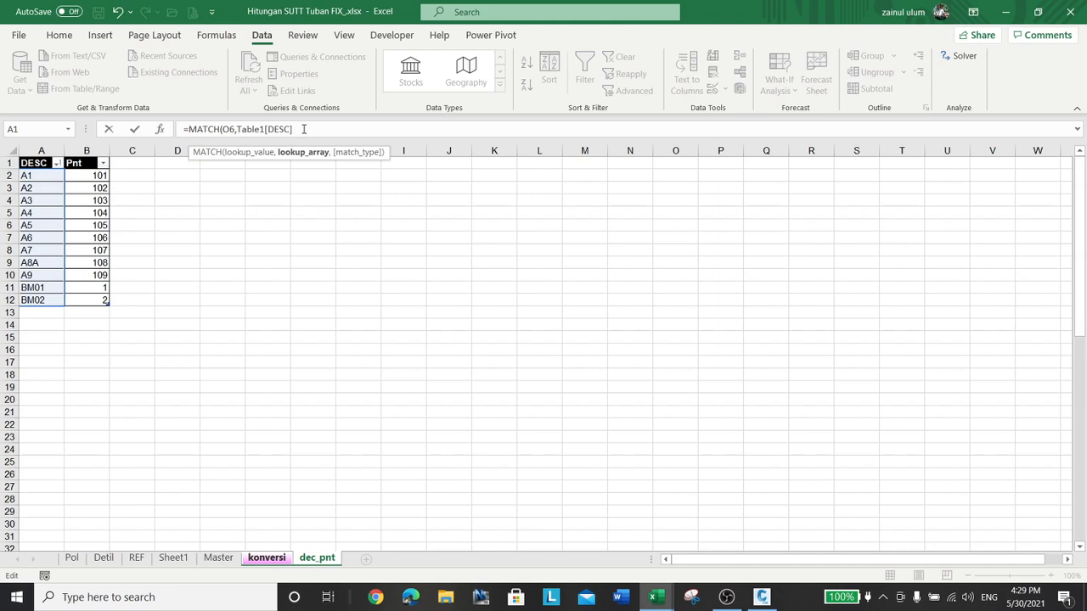
type(",")
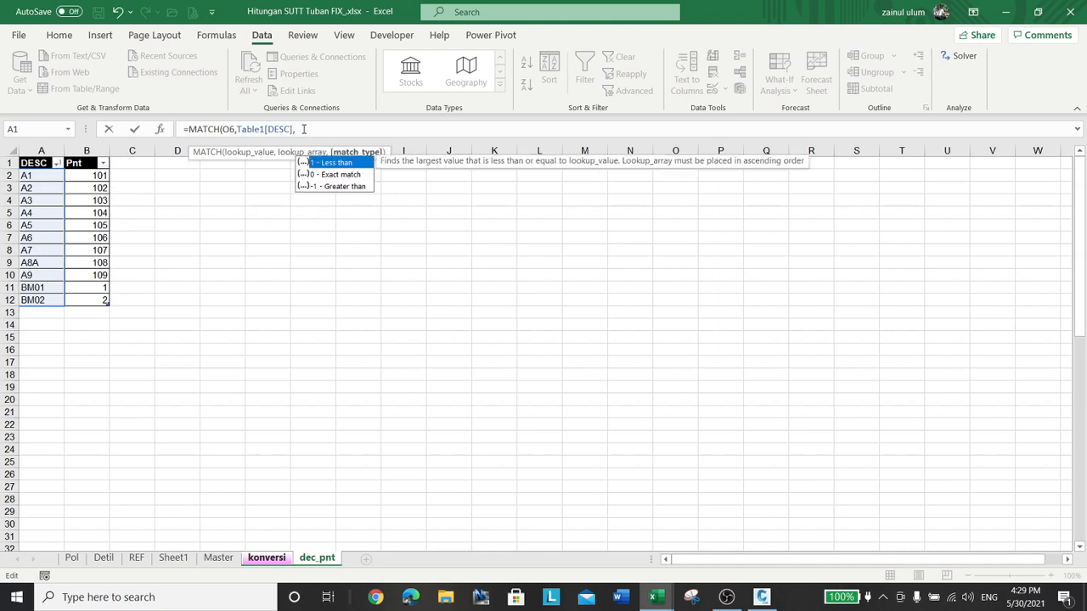
type("0)")
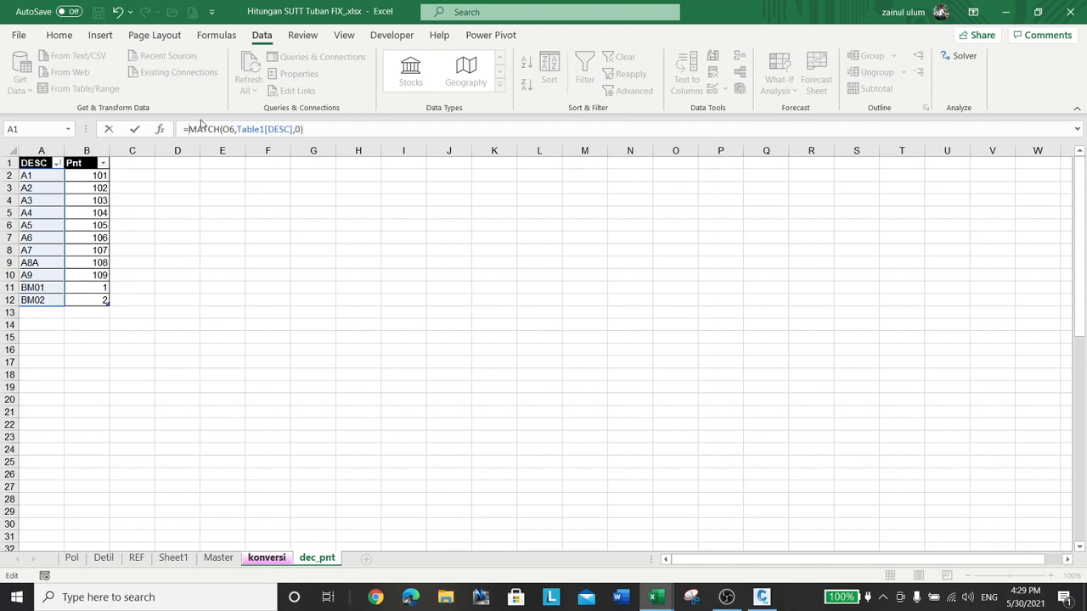
Step: Wrap the M6 lookup in INDEX as =INDEX(Table1[Pnt],MATCH(O6,Table1[DESC],0)) and commit it
type("index")
type("(")
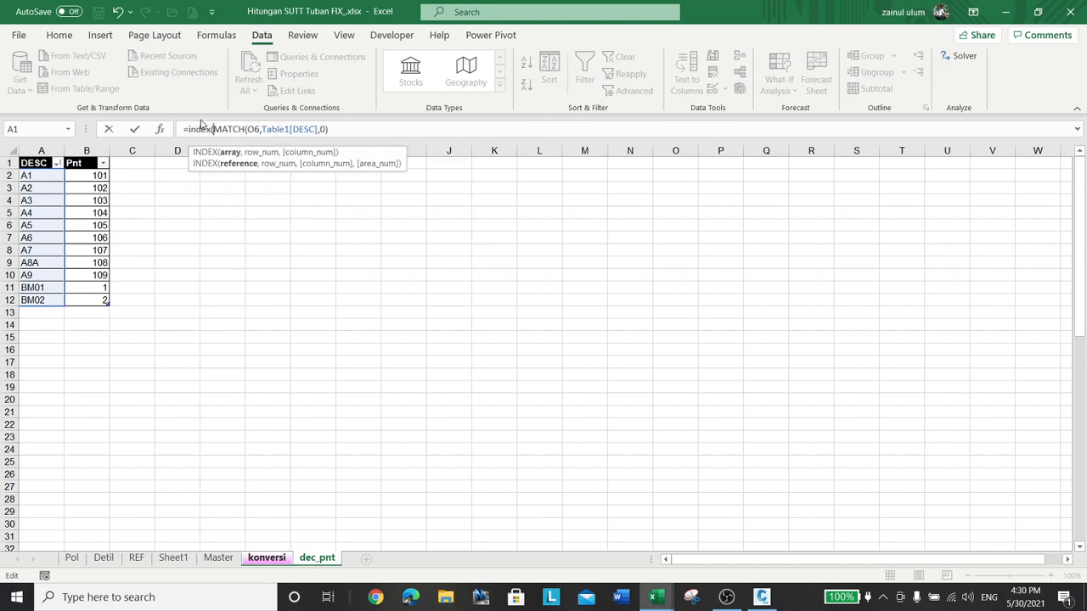
left_click(86, 154)
type(",0")
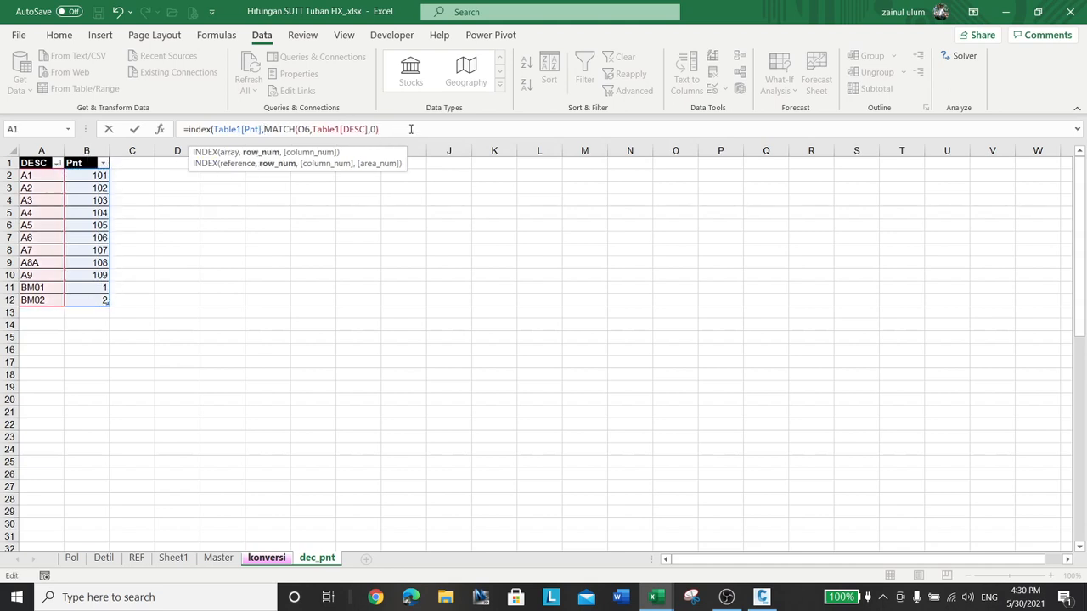
type(")")
key("Return")
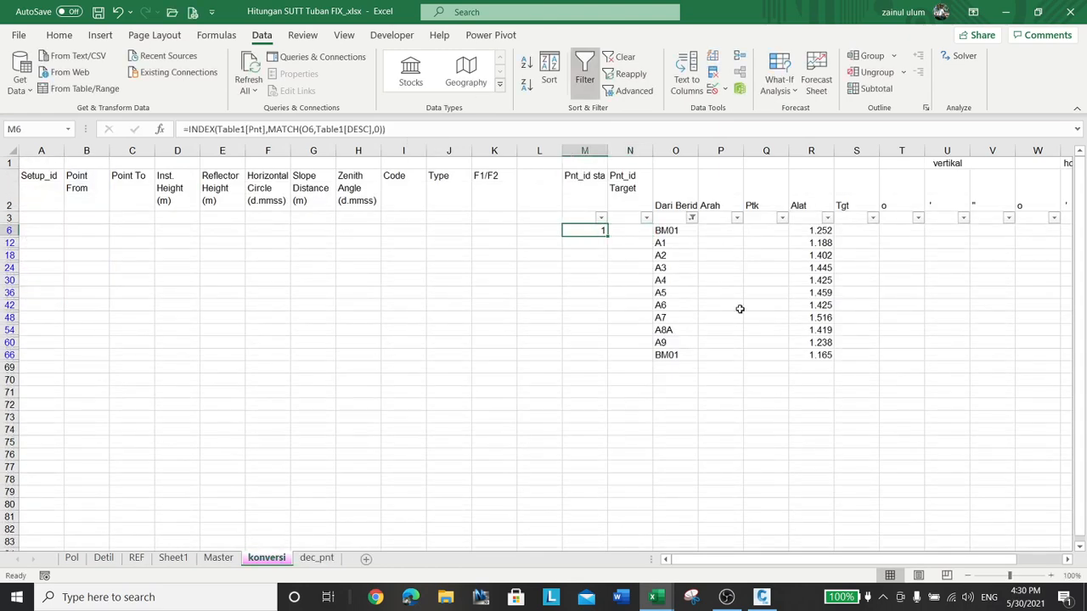
Step: Check the point numbers on dec_pnt, and fill the M6 lookup formula into the filtered station rows through M66 on konversi
left_click(317, 558)
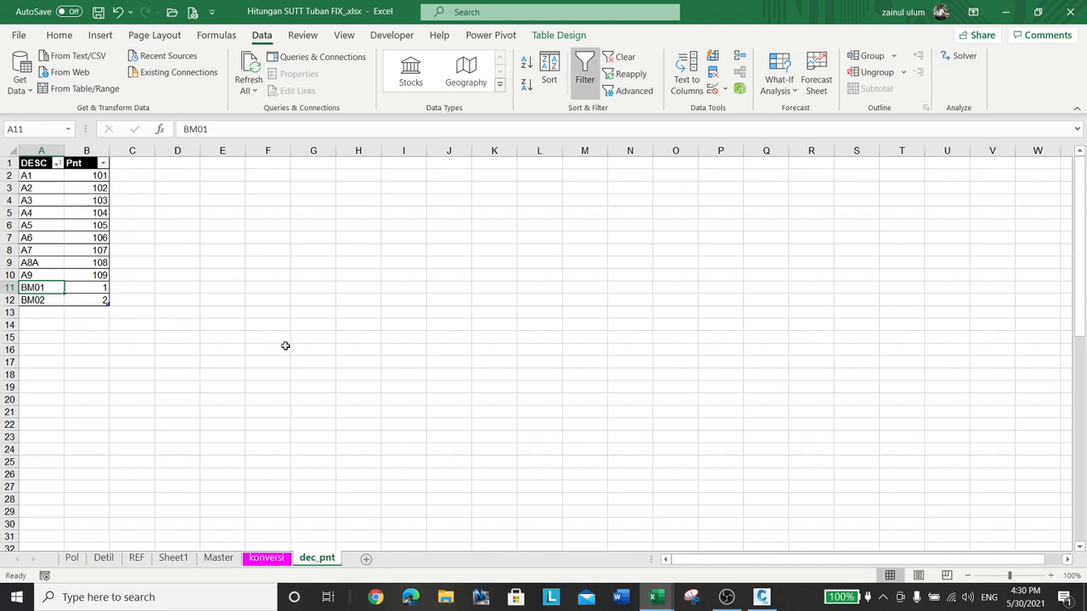
left_click(266, 558)
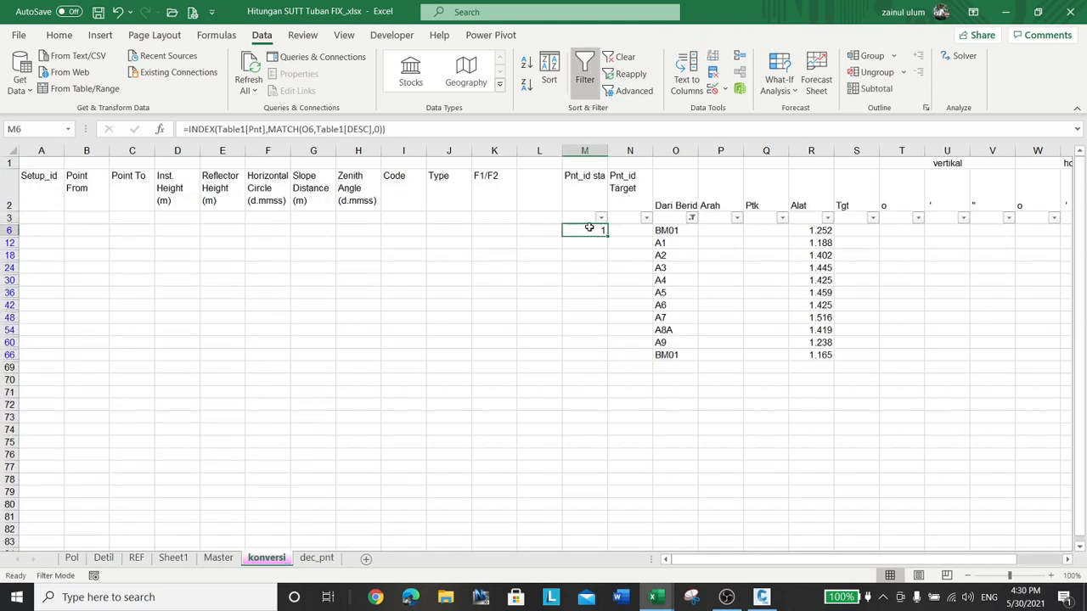
left_click(597, 351, "shift")
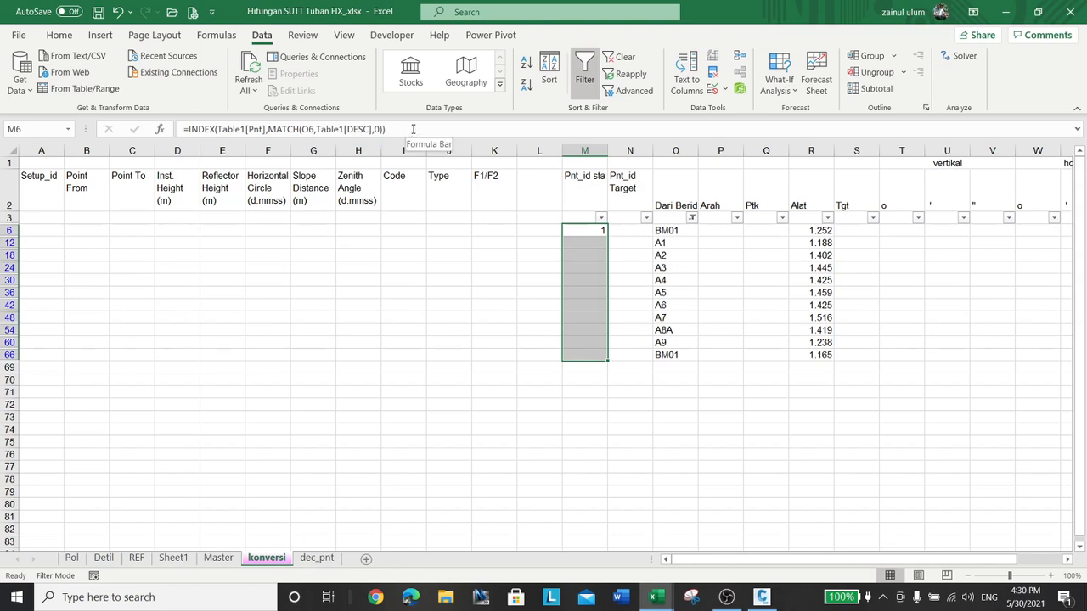
left_click(413, 129)
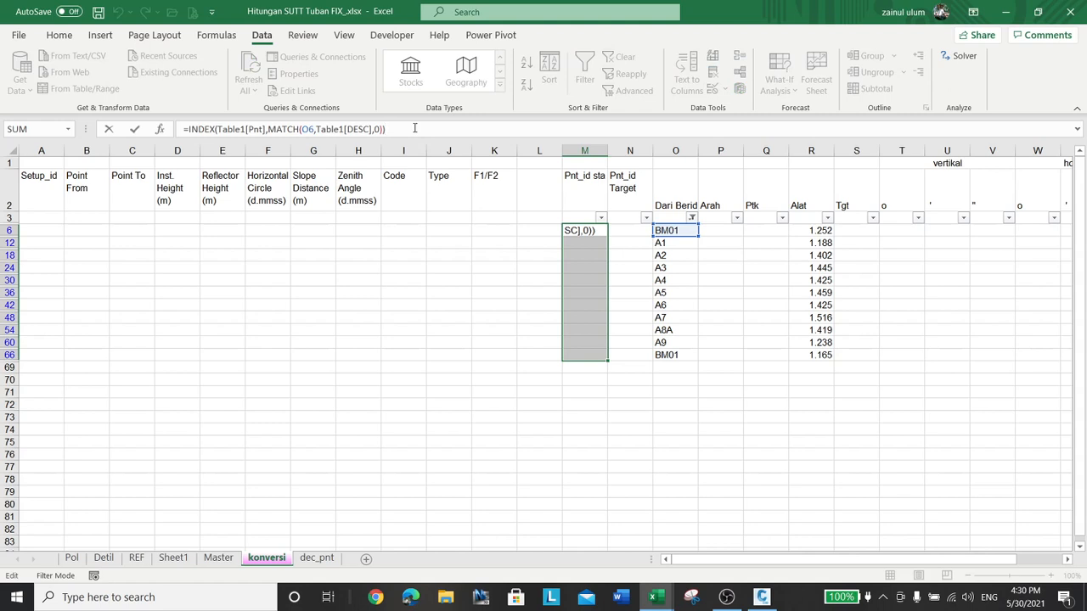
key("ctrl+Return")
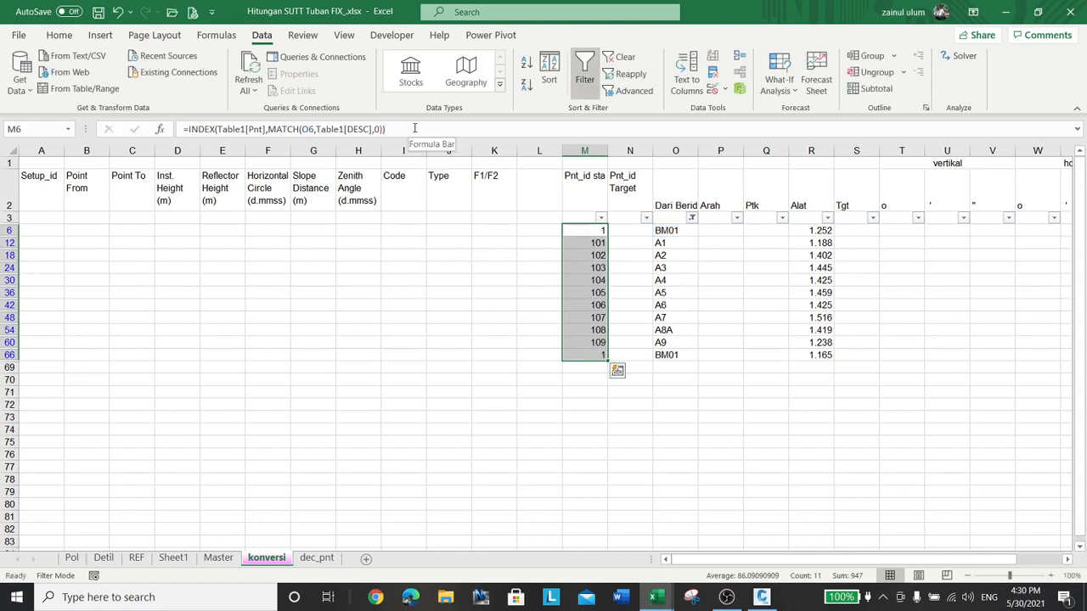
Step: Enter the reference =M6 in cell B6 under Point From
left_click(599, 234)
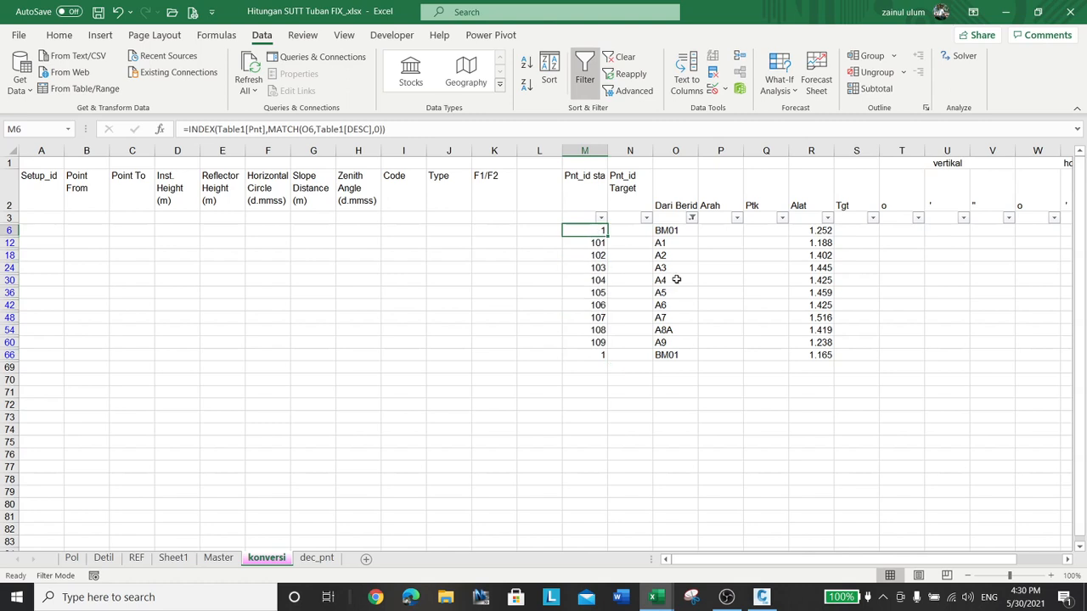
key("Left")
key("Left")
key("Left")
key("Left")
key("Left")
key("Left")
key("Left")
key("Left")
key("Left")
key("Left")
key("Left")
key("Left")
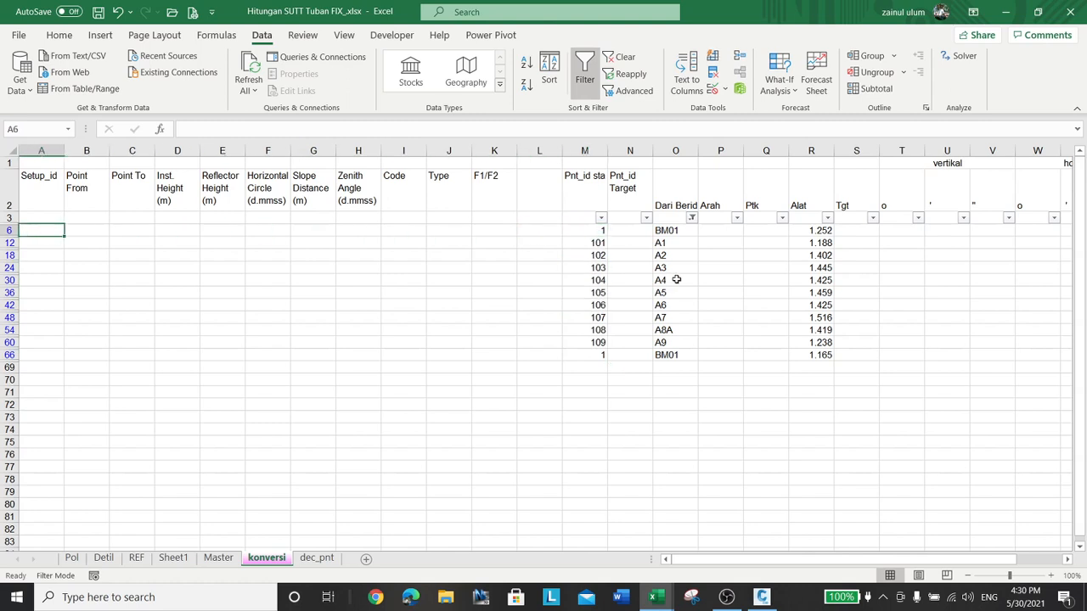
key("Right")
type("=")
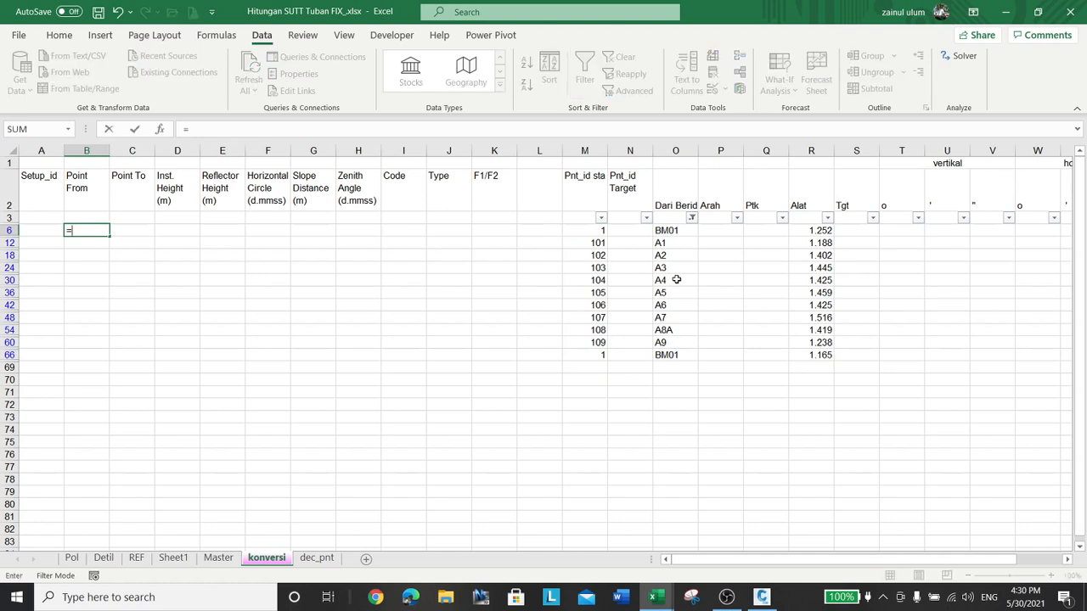
key("Right")
key("Right")
key("Right")
key("Right")
key("Right")
key("Right")
key("Right")
key("Right")
key("Right")
key("Right")
key("Right")
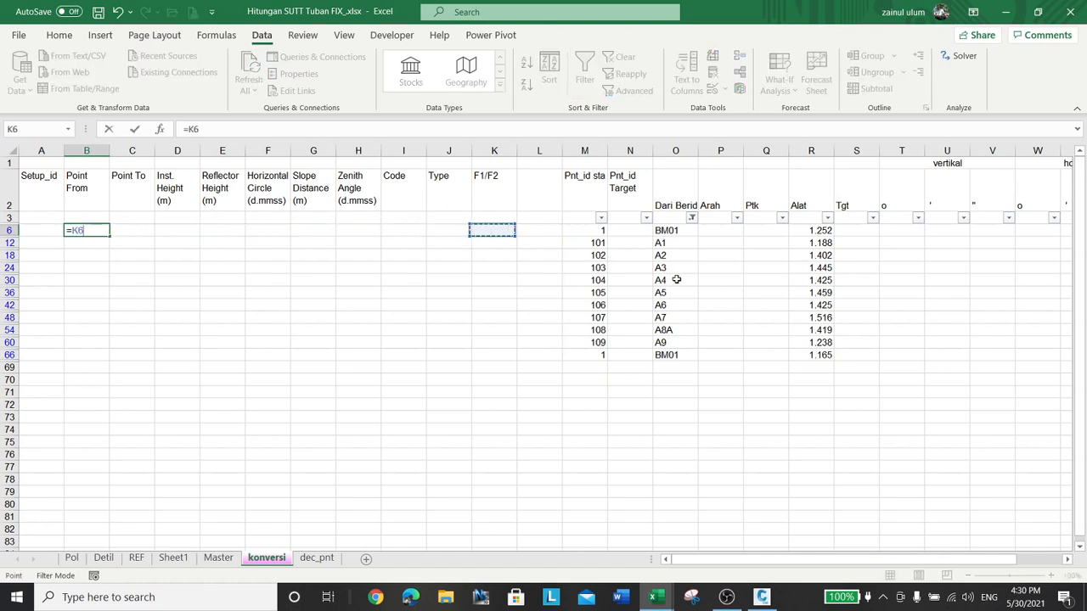
key("Tab")
key("Left")
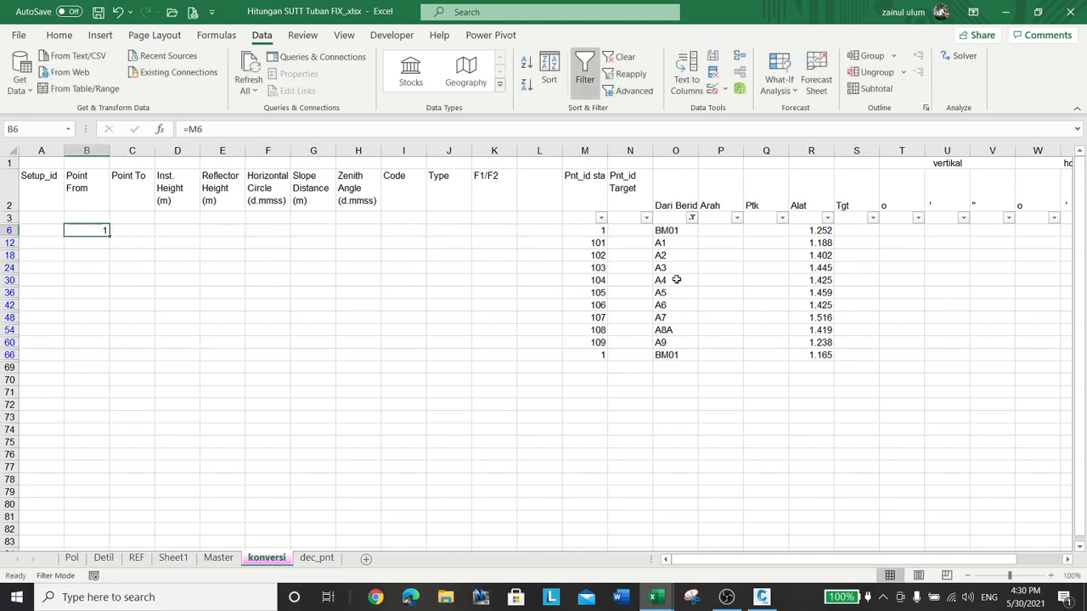
Step: Fill the =M6 reference into the visible station rows of the Point From column, from B6 through B66
key("shift+Down")
key("shift+Down")
key("shift+Down")
key("shift+Down")
key("shift+Down")
key("shift+Down")
key("shift+Down")
key("shift+Down")
key("shift+Down")
key("shift+Down")
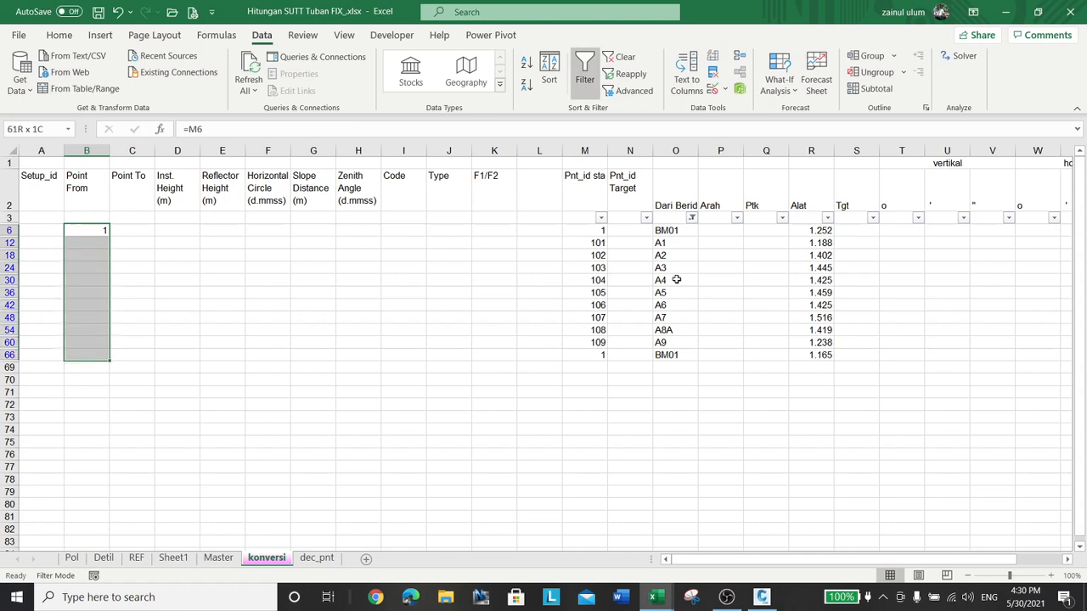
left_click(225, 129)
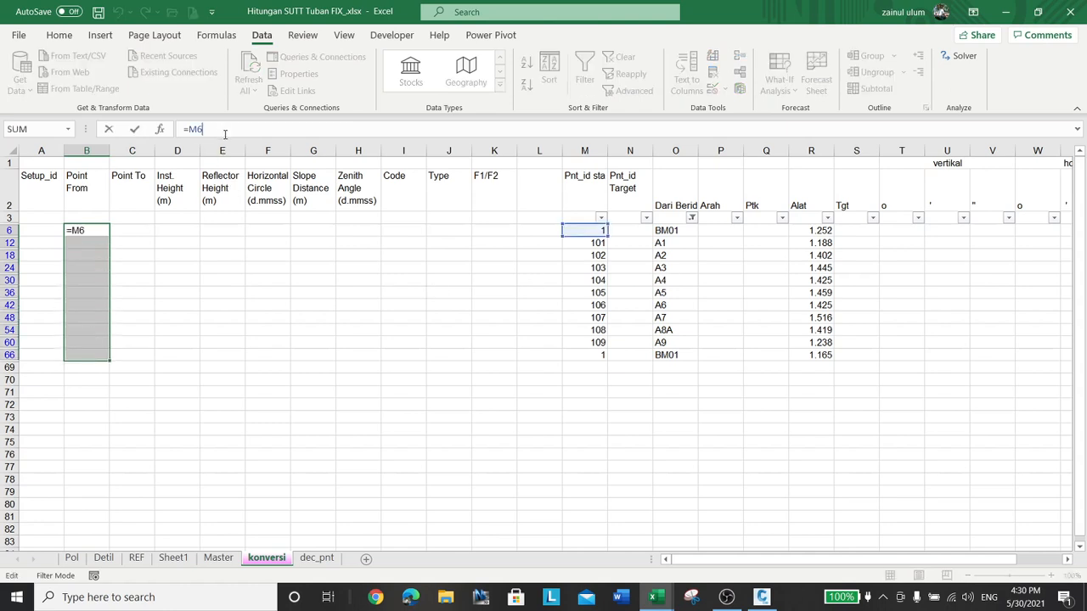
type("=M6")
key("ctrl+Return")
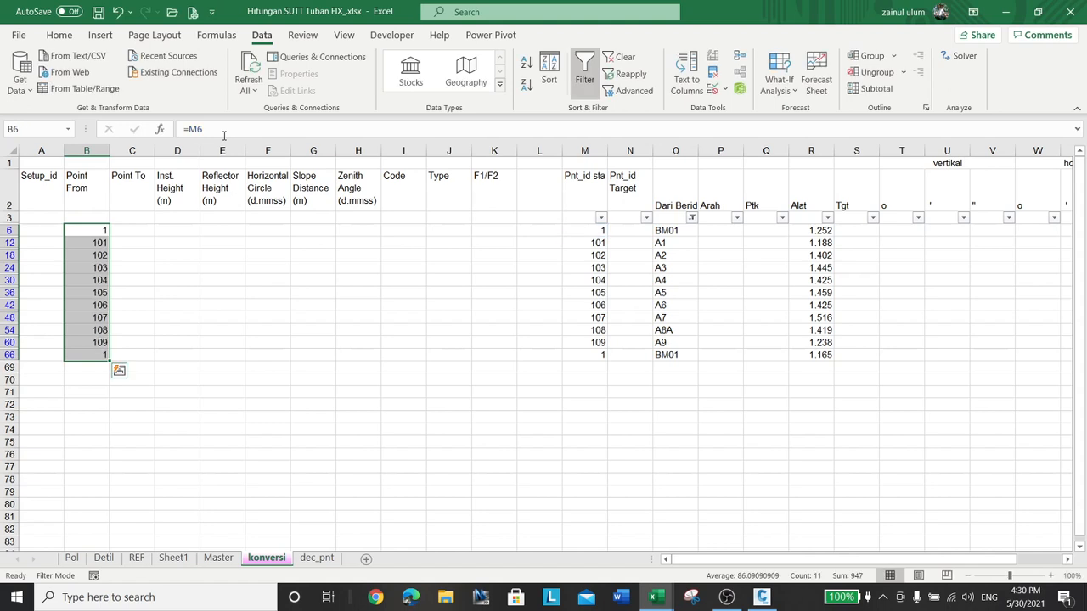
Step: Number the visible station rows from 1 to 11 in the Setup_id column, from A6 through A66
key("Left")
type("1")
key("Return")
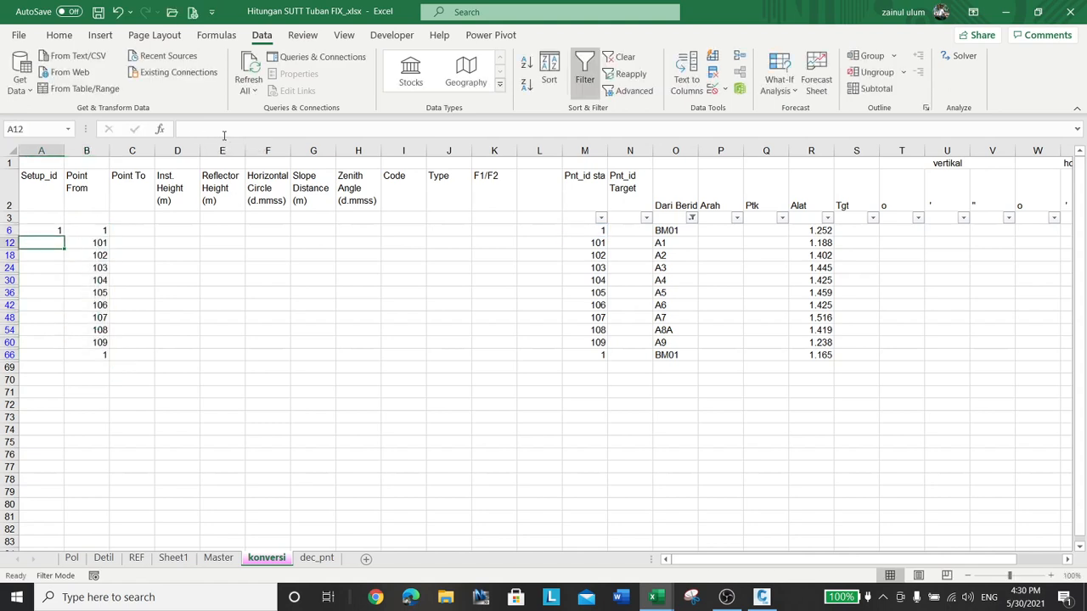
type("2")
key("Return")
type("3")
key("Return")
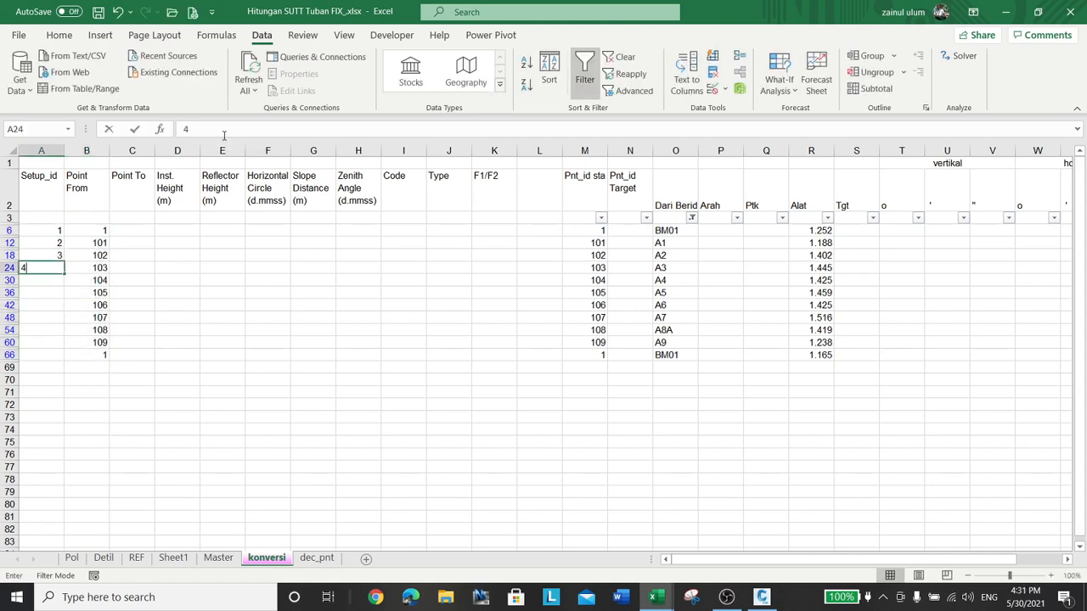
type("4")
key("Return")
type("5")
key("Return")
type("6")
key("Return")
type("7")
key("Return")
type("8")
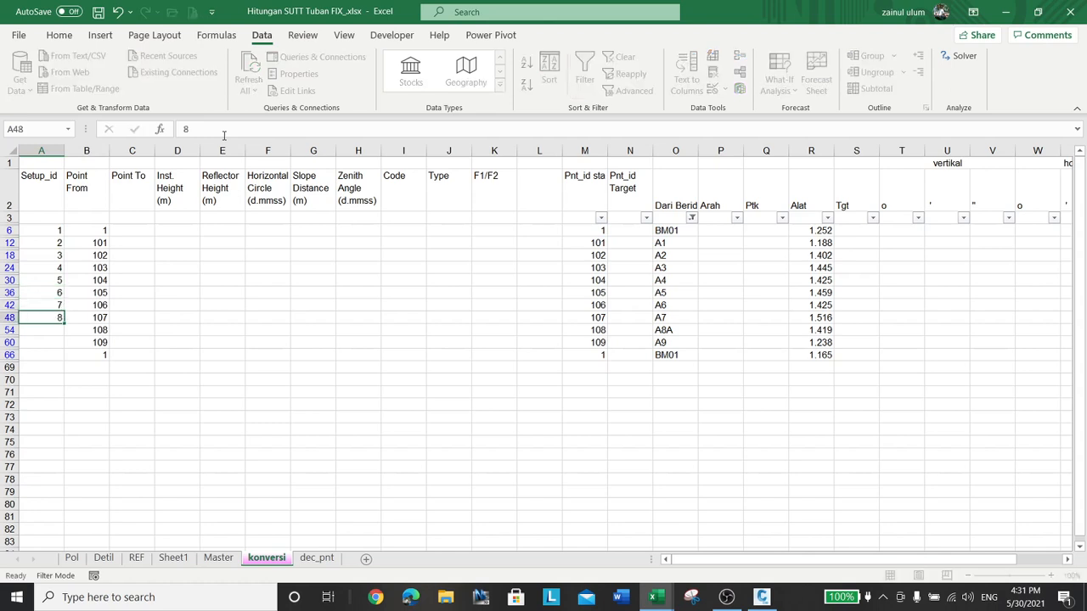
key("Return")
type("9")
key("Return")
type("1")
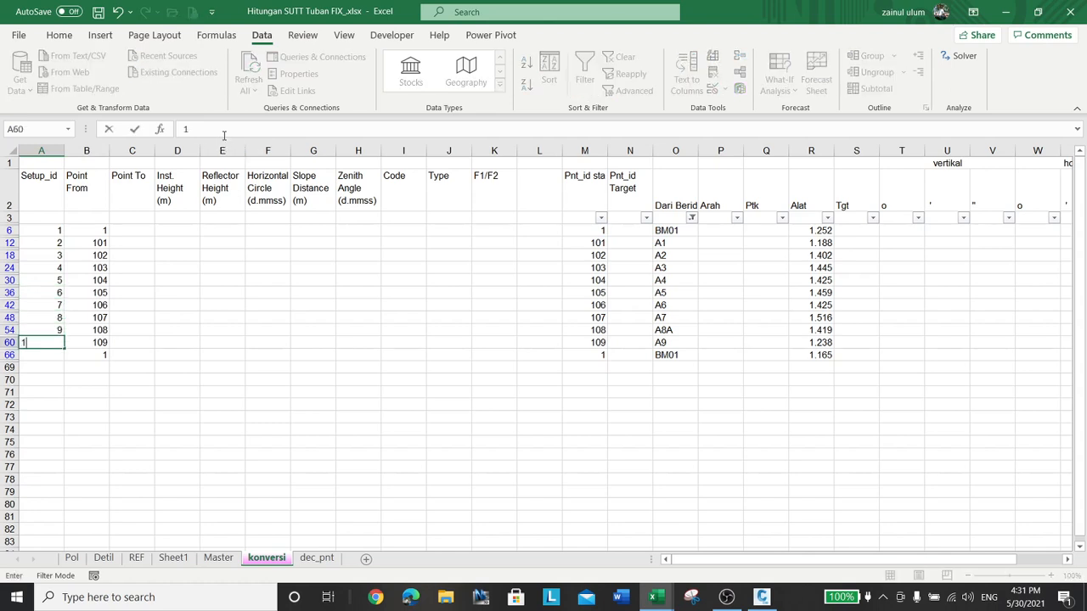
type("0")
key("Return")
type("11")
key("Tab")
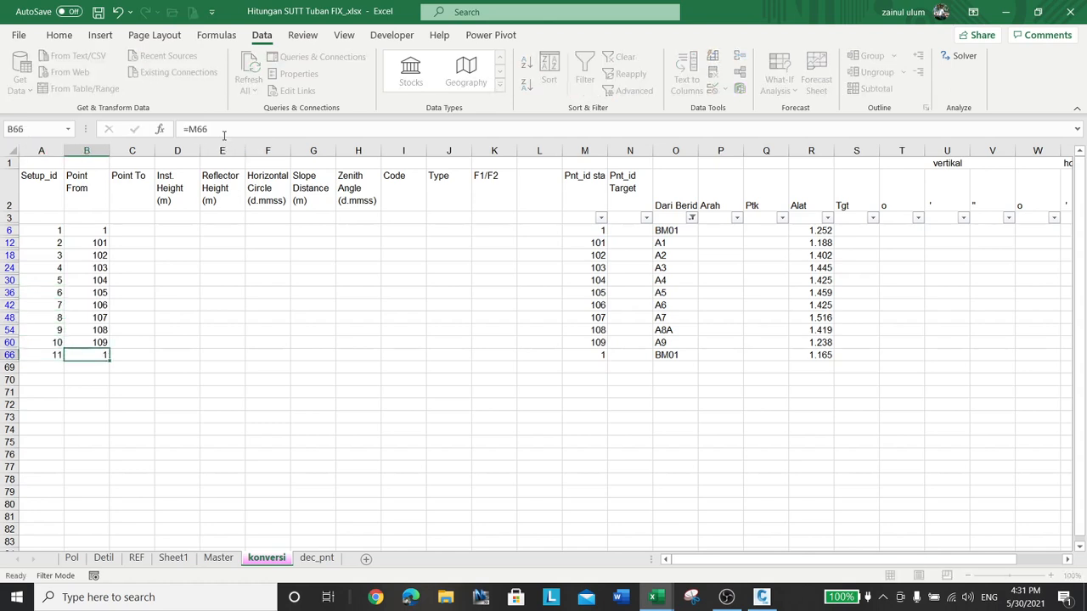
Step: Enter the reference =R6 in cell D6 under Inst. Height to bring in the Alat value
key("Up")
key("Up")
key("Up")
key("Up")
key("Up")
key("Up")
key("Up")
key("Up")
key("Up")
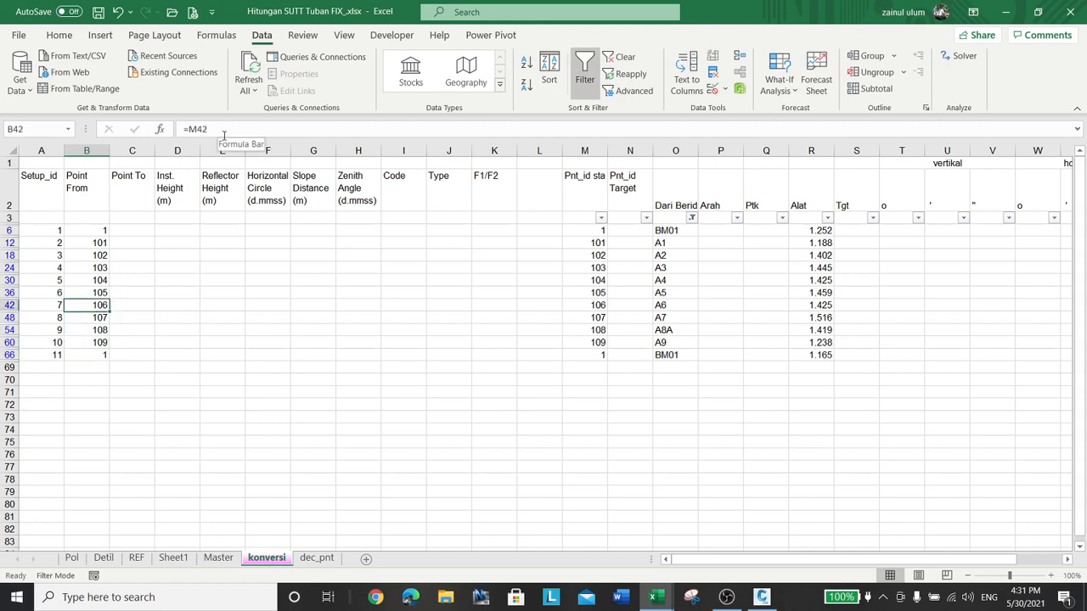
key("Up")
key("Right")
key("Right")
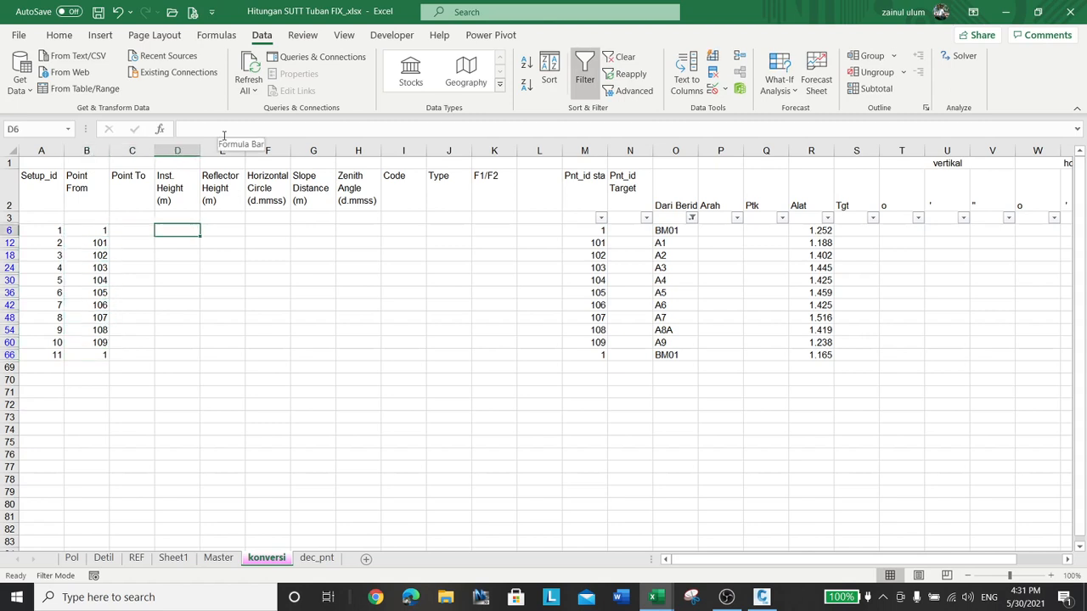
type("=")
key("Right")
key("Right")
key("Right")
key("Right")
key("Right")
key("Right")
key("Right")
key("Right")
key("Right")
key("Right")
key("Right")
key("Right")
key("Right")
key("Right")
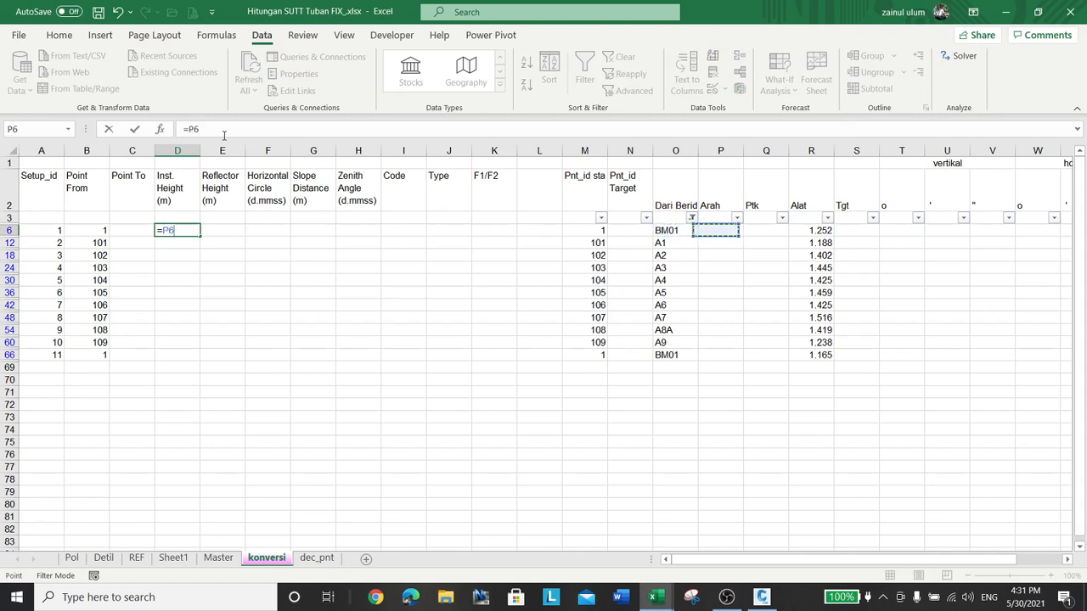
key("ctrl+Return")
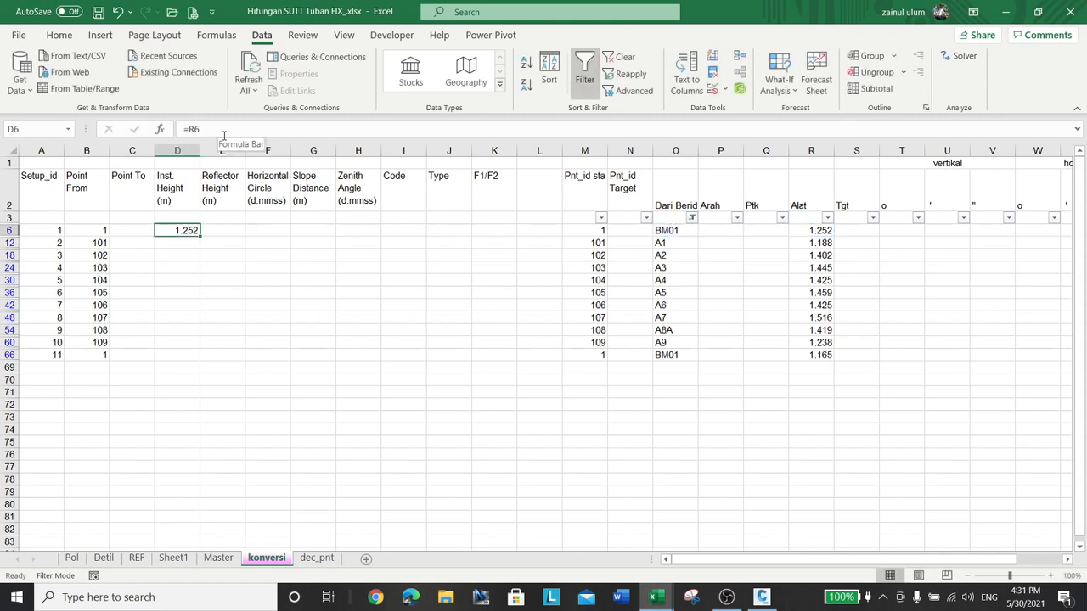
Step: Select the visible Inst. Height cells D6 through D66 and open the =R6 formula for editing
key("shift+Down")
key("shift+Down")
key("shift+Down")
key("shift+Down")
key("shift+Down")
key("shift+Down")
key("shift+Down")
key("shift+Down")
key("shift+Down")
key("shift+Down")
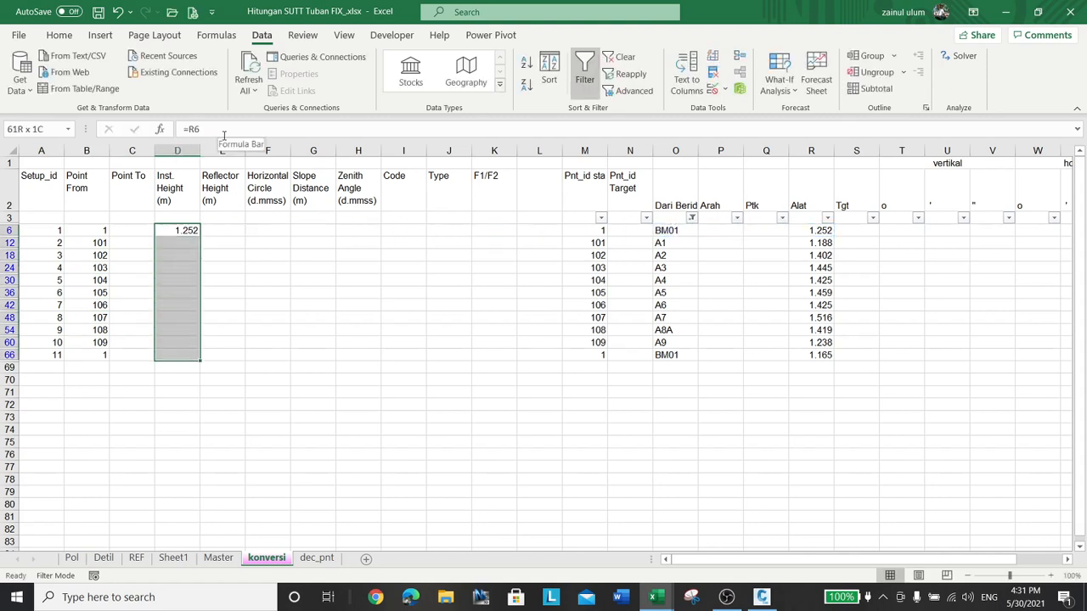
left_click(203, 128)
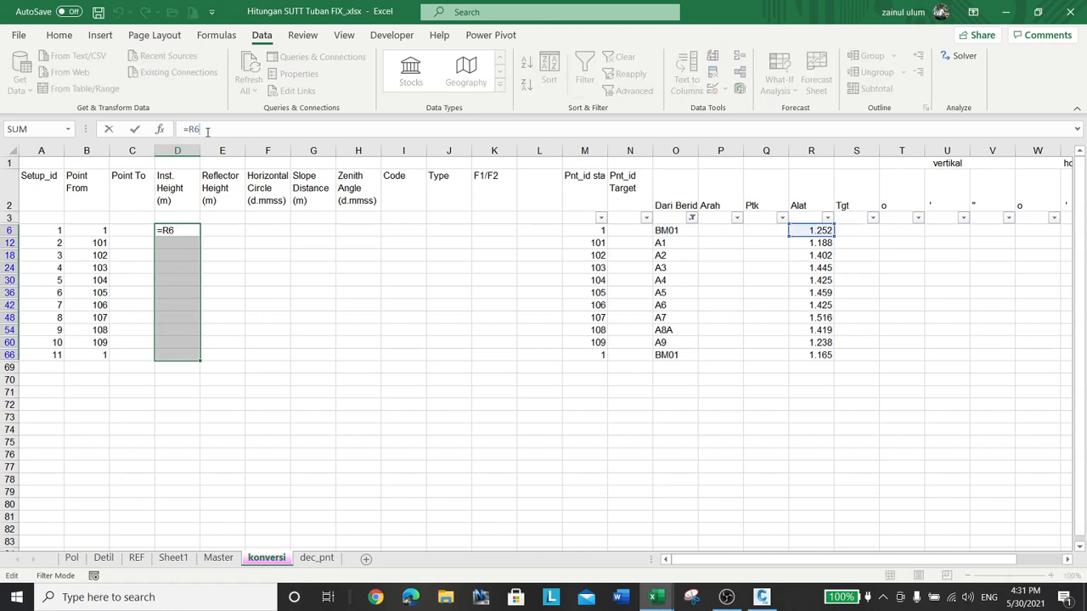
Step: Fill the selected Inst. Height cells for the filtered stations in rows 6 to 66 with the formula =R6
key("ctrl+Return")
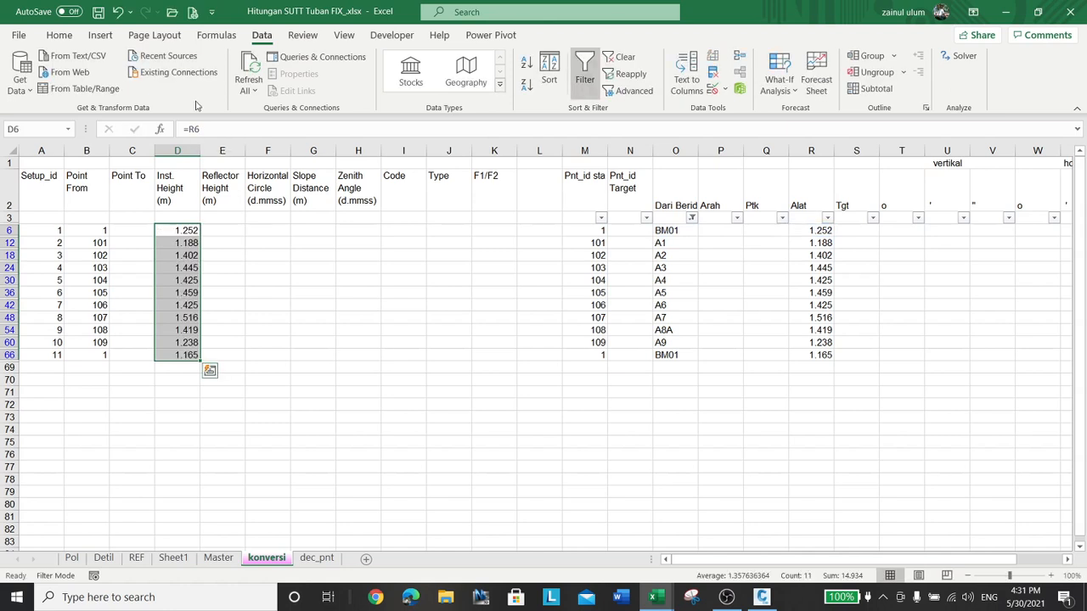
left_click_drag(662, 269, 662, 279)
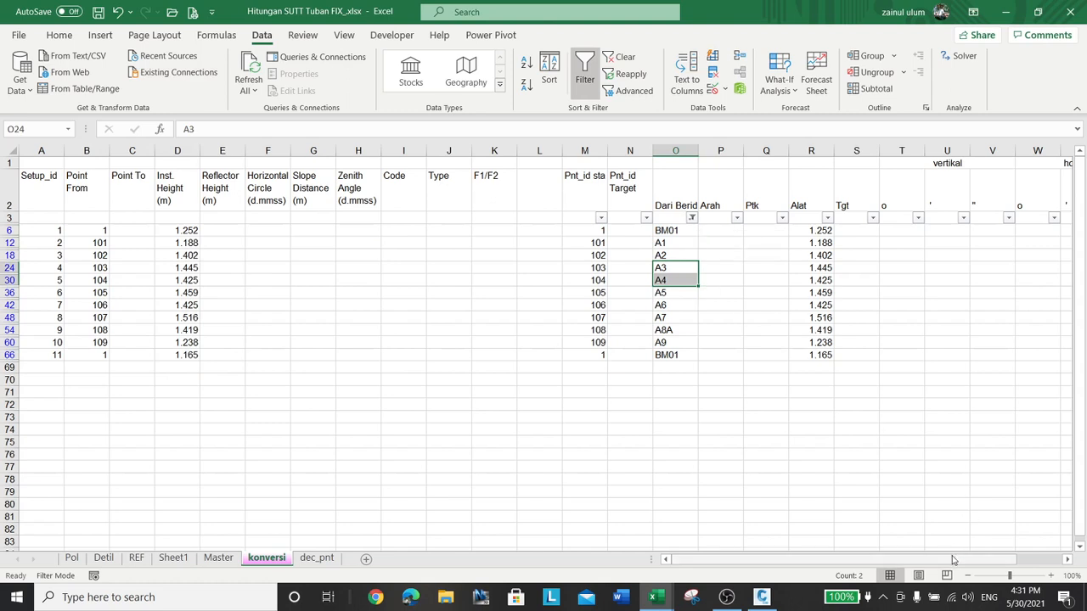
left_click(595, 239)
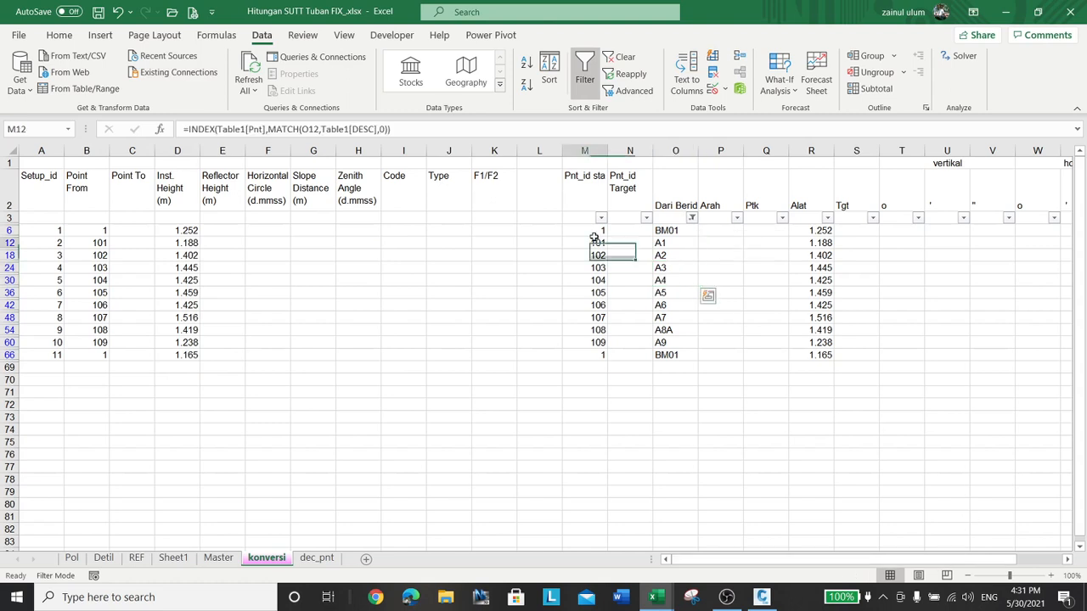
left_click(183, 231)
key("Right")
key("Right")
key("Right")
key("Right")
key("Right")
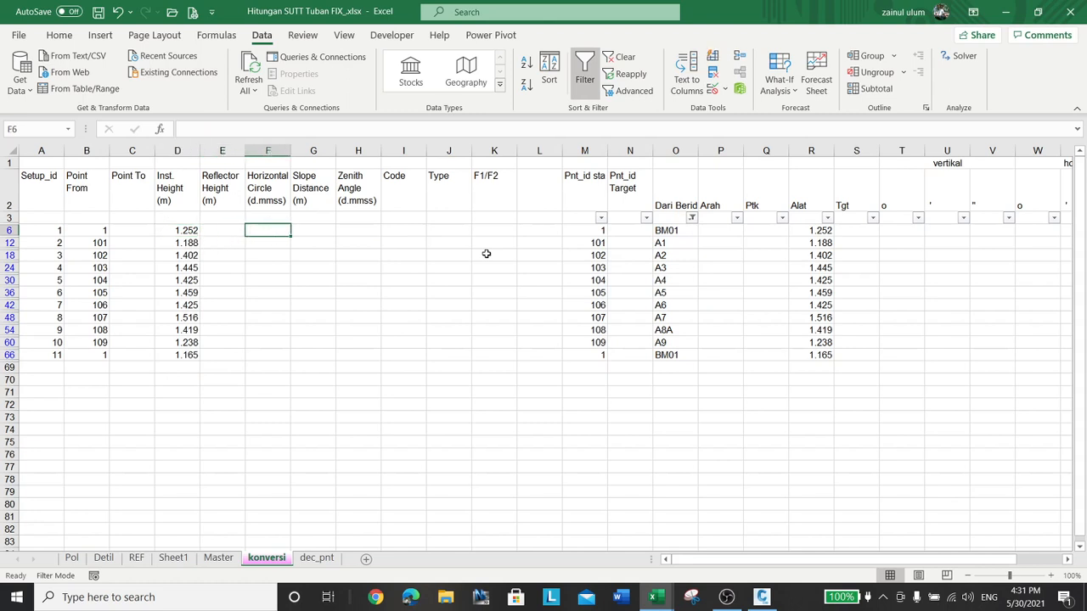
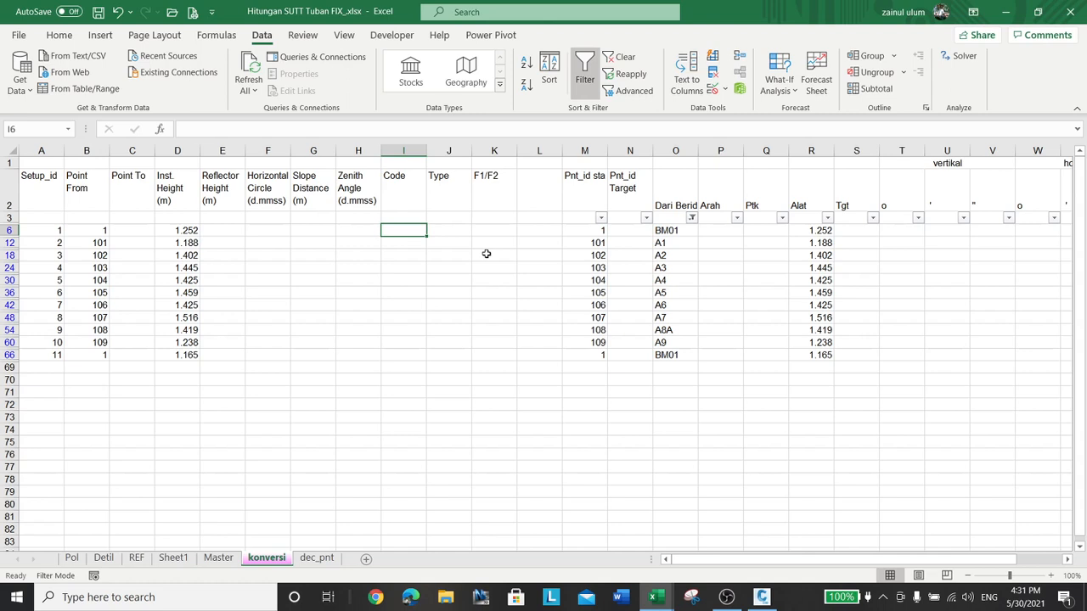
key("Left")
key("Left")
key("Left")
key("Left")
key("Left")
key("Left")
key("Left")
key("Left")
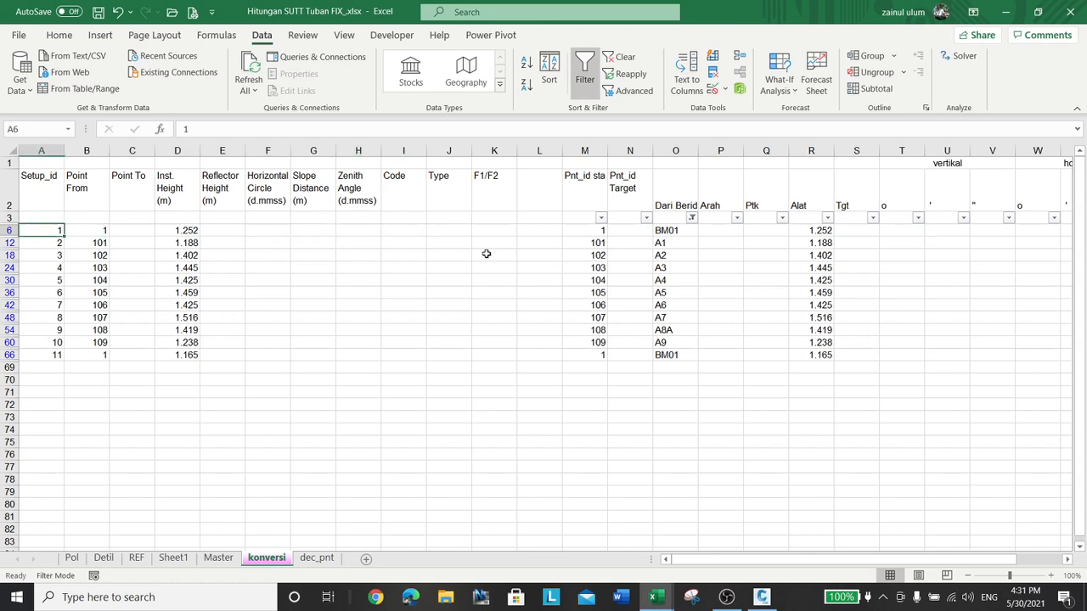
Step: Fill the visible Code cells from I6 to I66 with the formula =O6 to bring in the station names
key("Right")
key("Right")
key("Right")
key("Right")
key("Right")
key("Right")
key("Right")
key("Right")
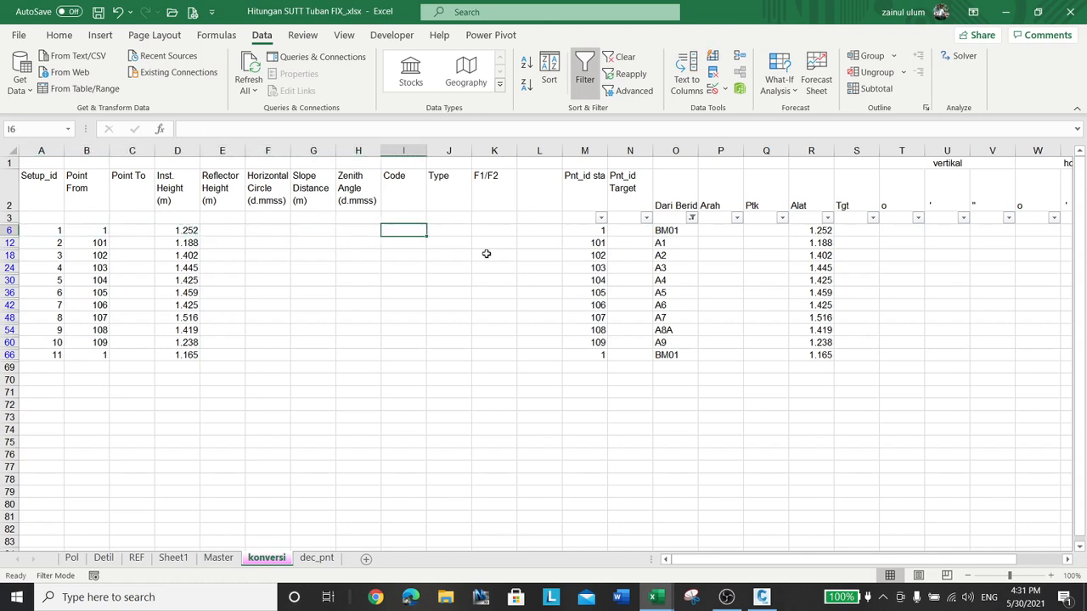
key("shift+Down")
key("shift+Down")
key("shift+Down")
key("shift+Down")
key("shift+Down")
key("shift+Down")
key("shift+Down")
key("shift+Down")
key("shift+Down")
key("shift+Down")
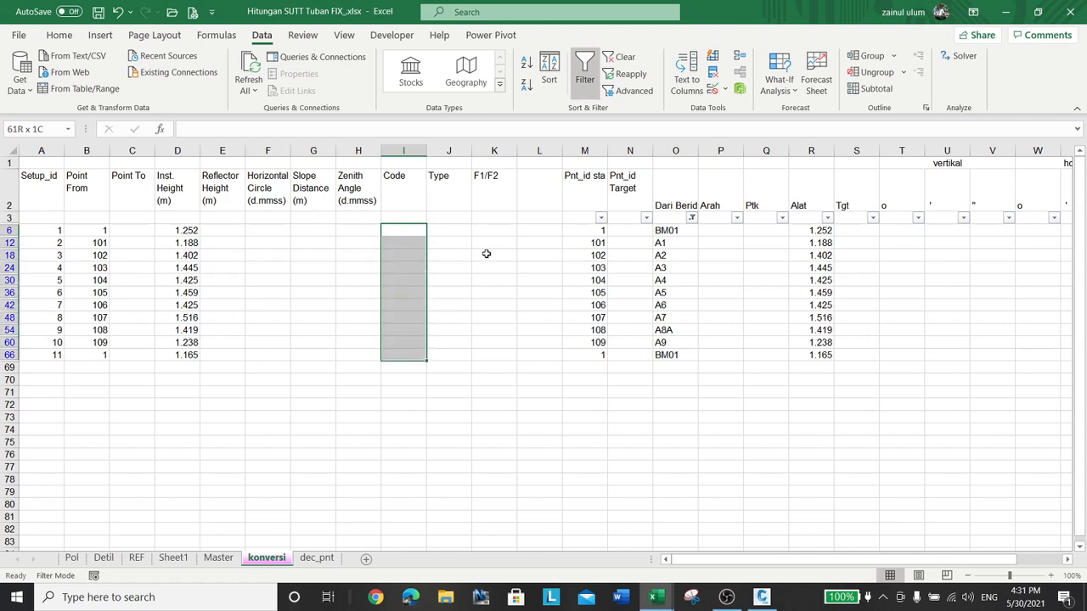
type("=")
key("Right")
key("Right")
key("Right")
key("Right")
key("Right")
key("Right")
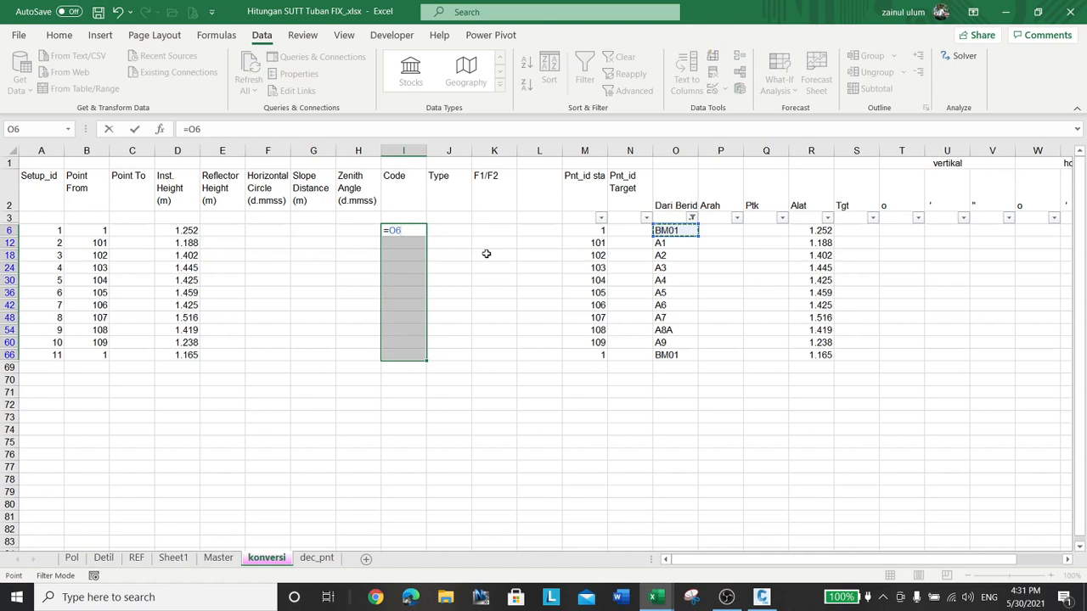
key("ctrl+Return")
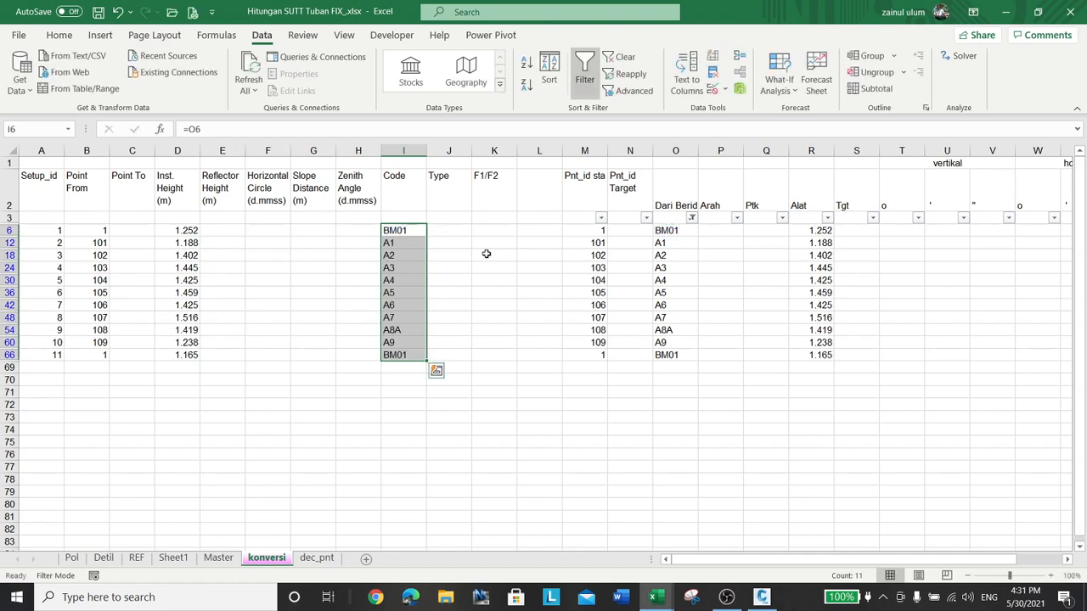
Step: Clear the station filter on the konversi sheet so that all observation rows are listed again
left_click(416, 258)
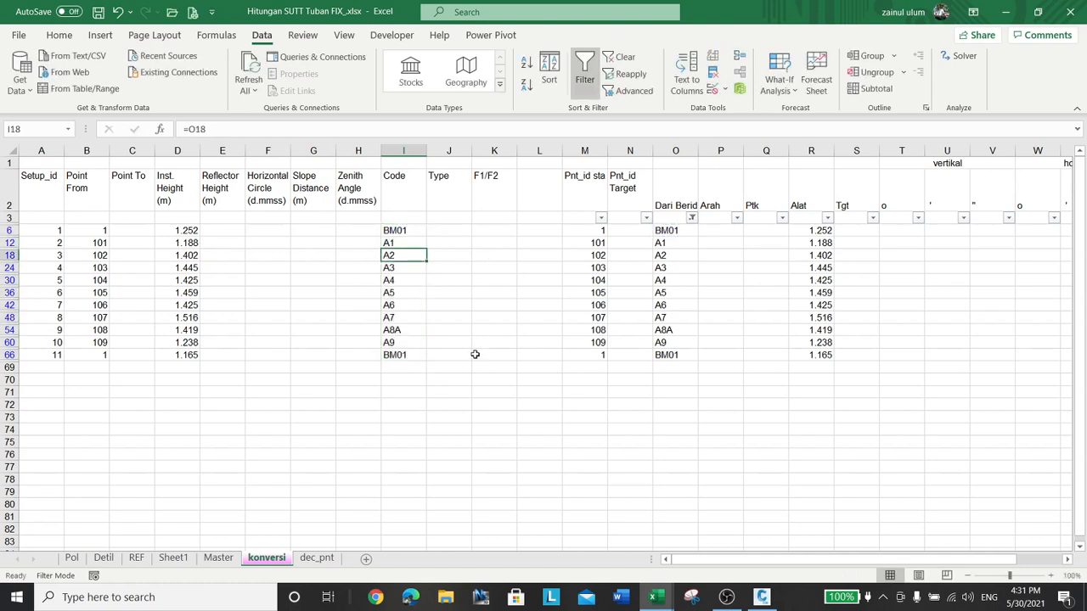
left_click(676, 256)
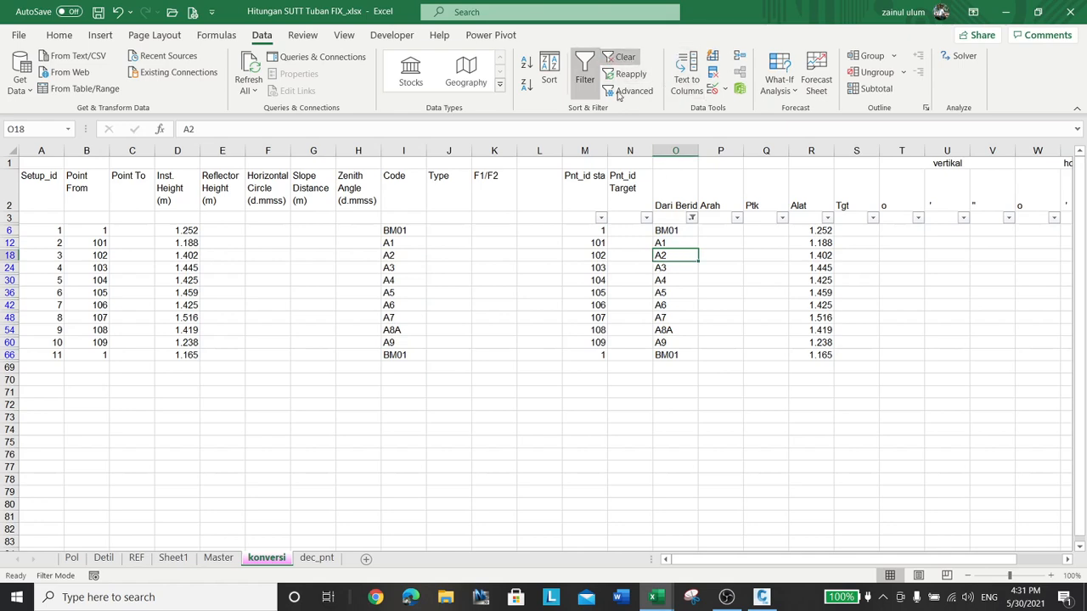
left_click(623, 58)
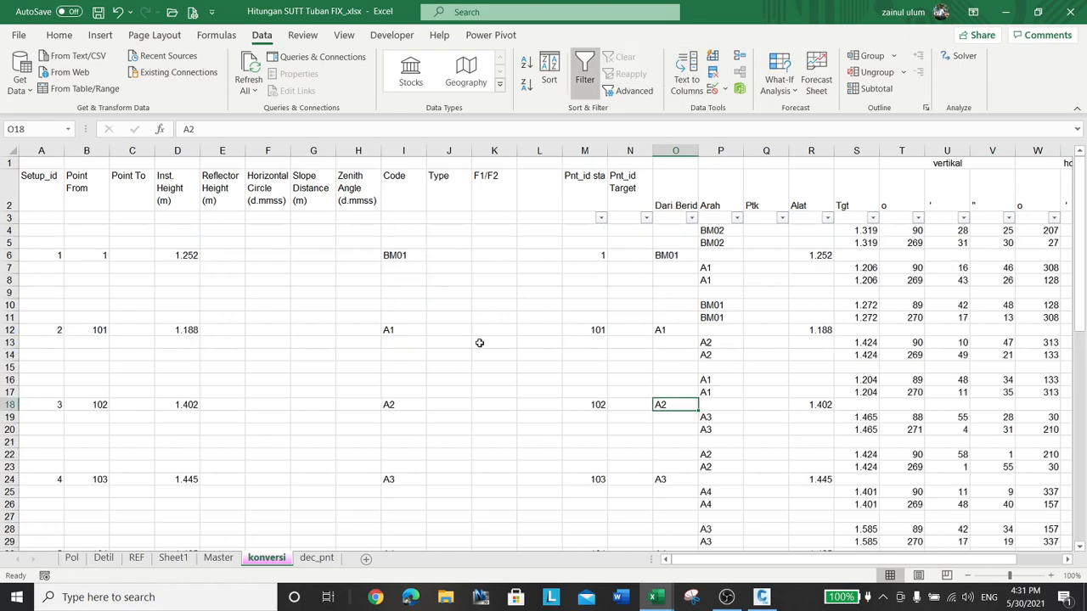
scroll(475, 344, "down", 10)
scroll(566, 354, "up", 10)
Step: Filter the Arah column to exclude blank entries
left_click(711, 232)
left_click(737, 218)
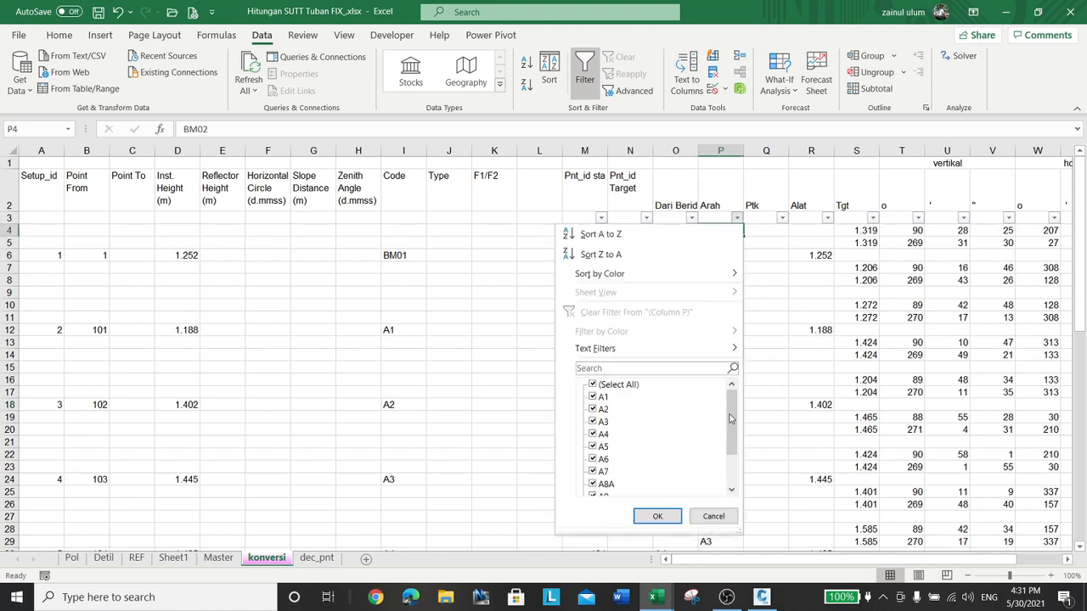
left_click_drag(732, 418, 732, 443)
left_click(618, 486)
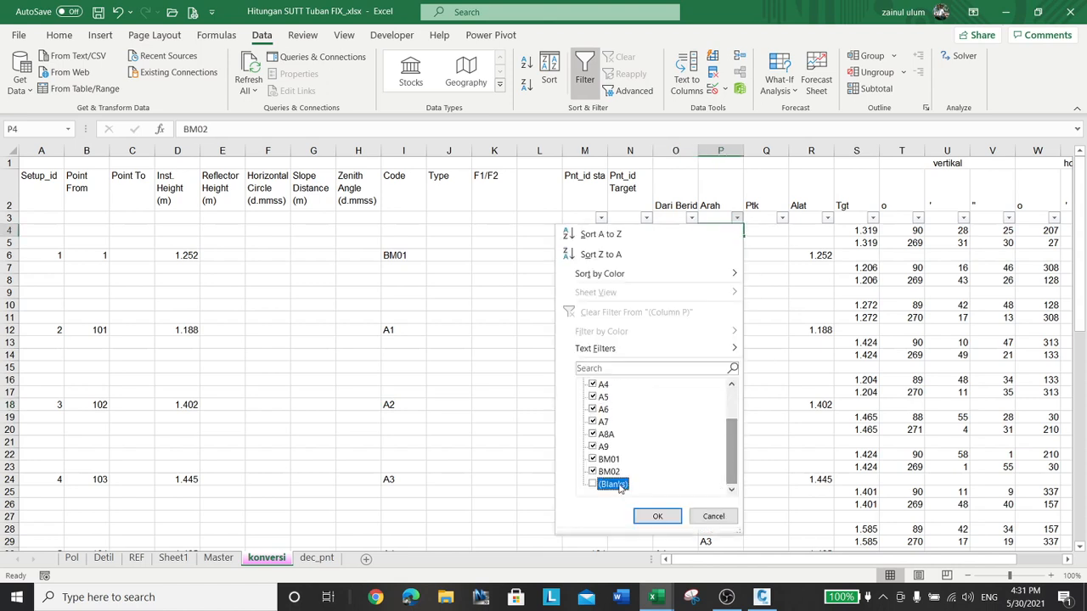
left_click(657, 516)
left_click(442, 291)
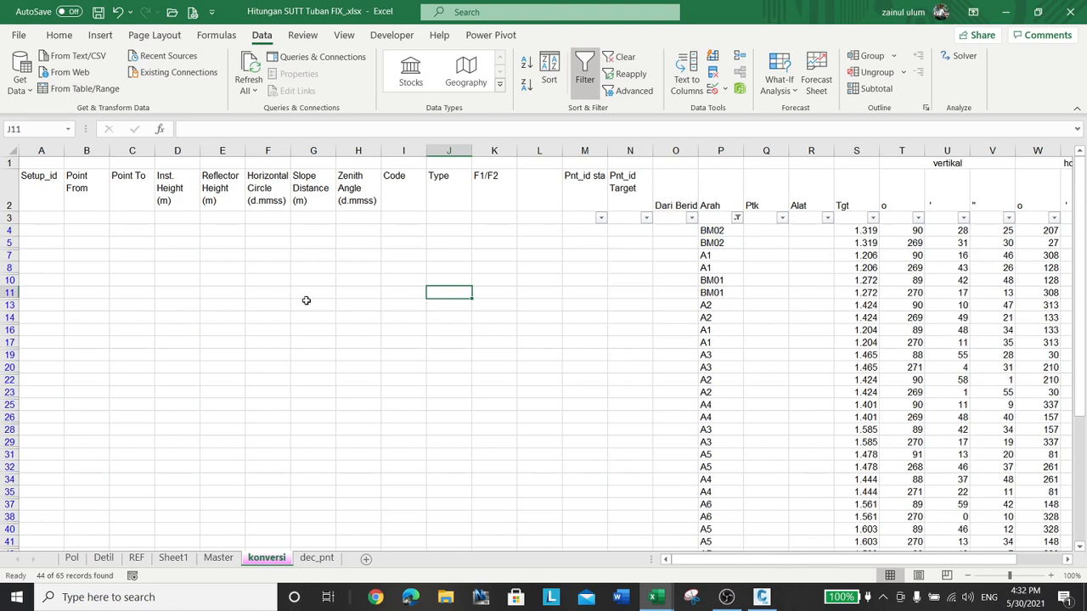
Step: In N4 under Pnt_id Target, build an exact-match lookup of P4 in the dec_pnt descriptions: =MATCH(P4,Table1[DESC],0)
left_click(133, 217)
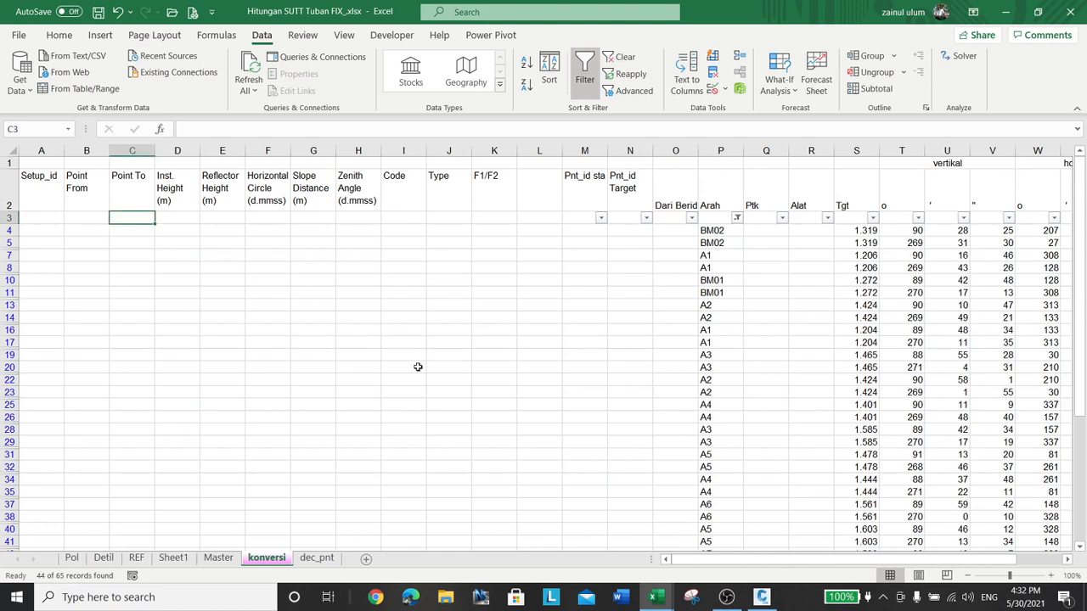
key("Right")
key("Right")
key("Right")
key("Right")
key("Right")
key("Right")
key("Right")
key("Right")
key("Right")
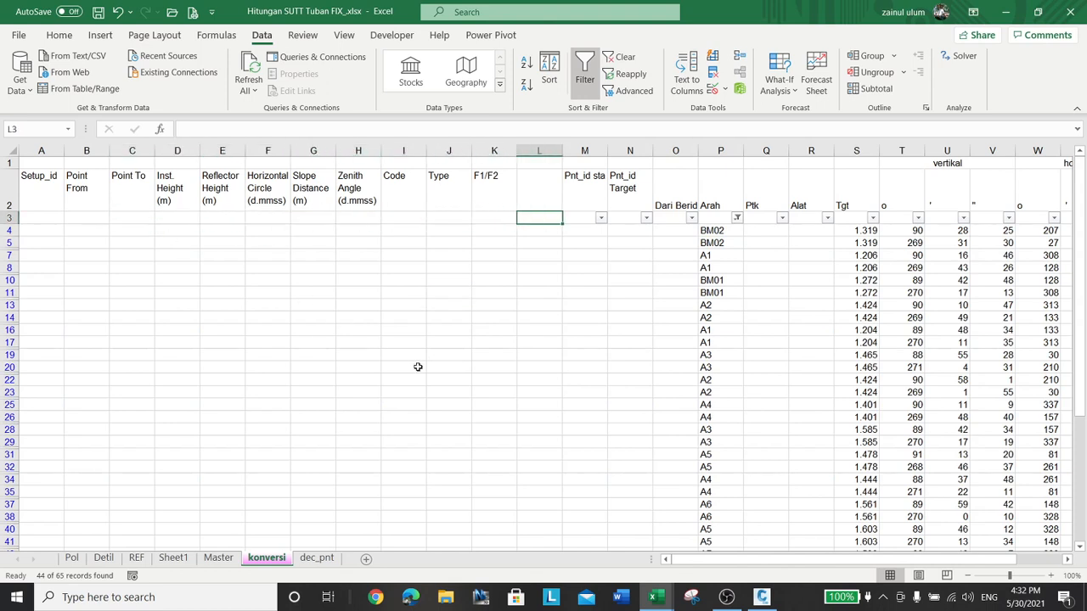
key("Right")
key("Right")
key("Right")
key("Left")
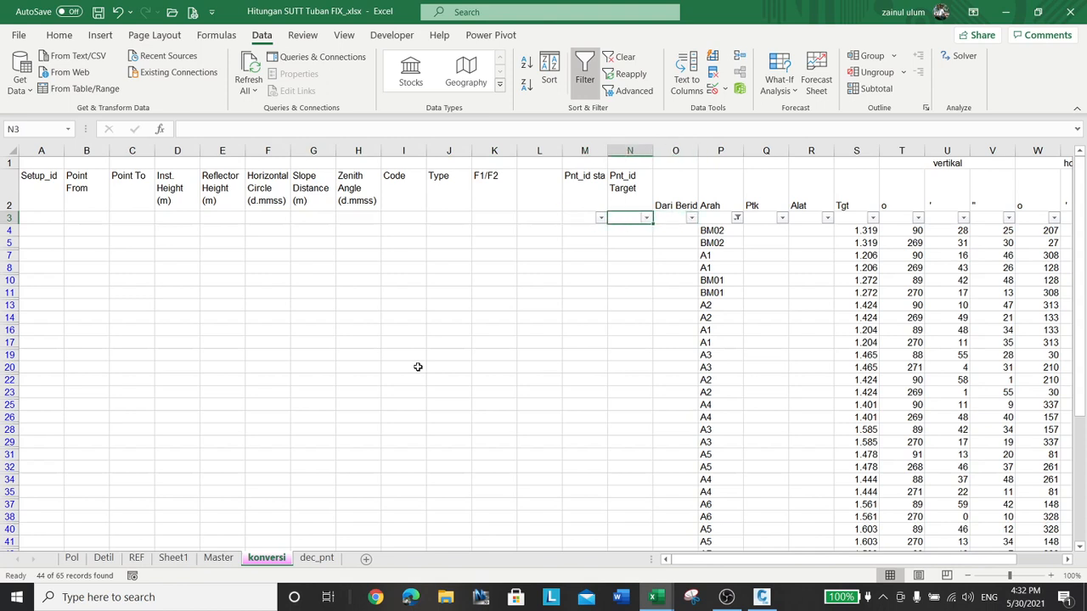
key("Down")
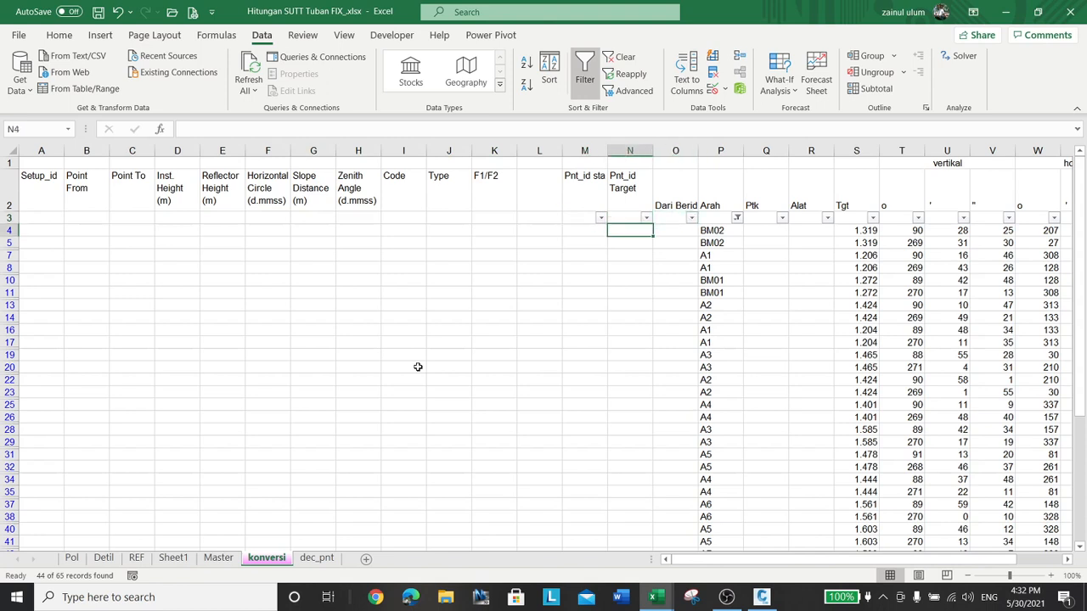
type("=MATCH(")
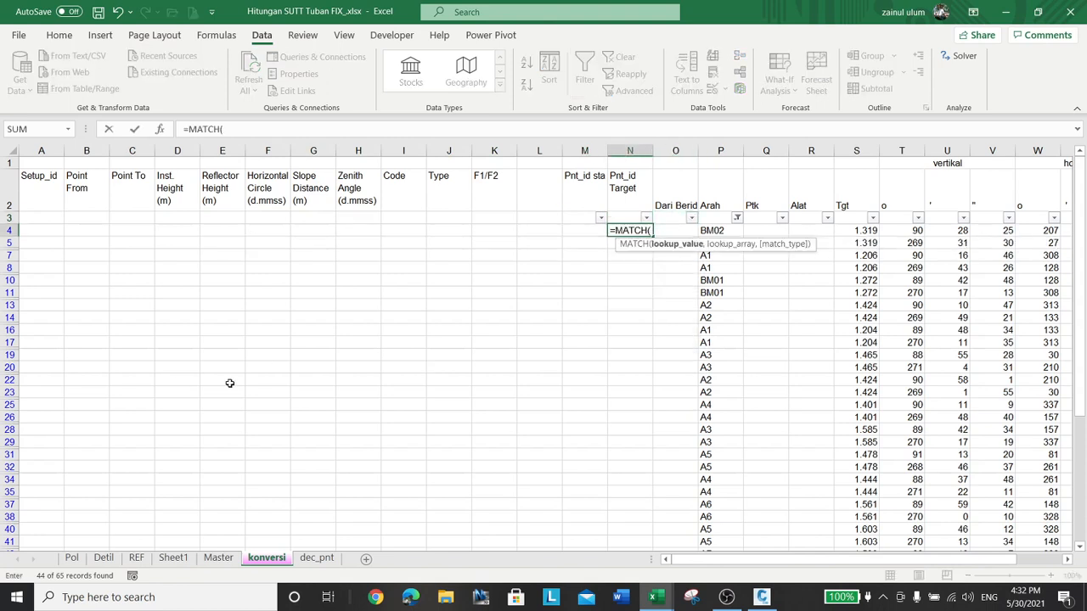
left_click(727, 235)
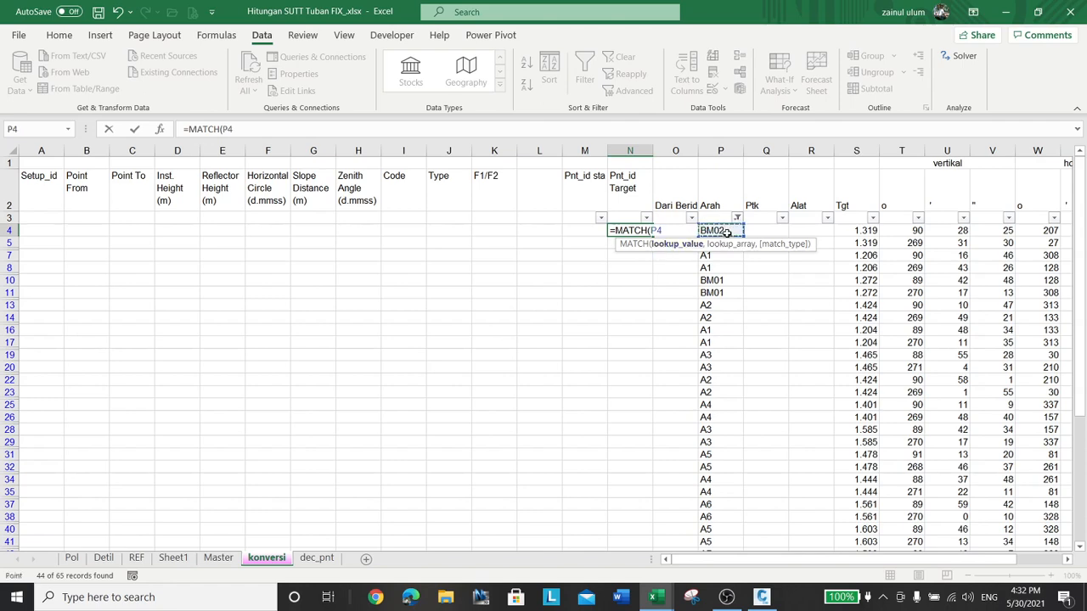
type(",")
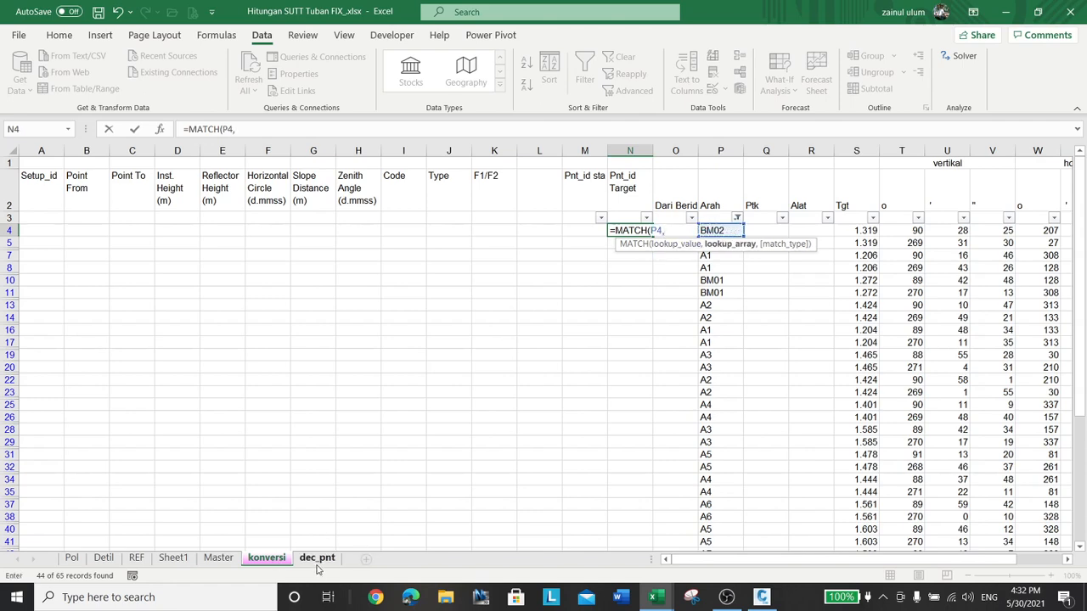
left_click(317, 558)
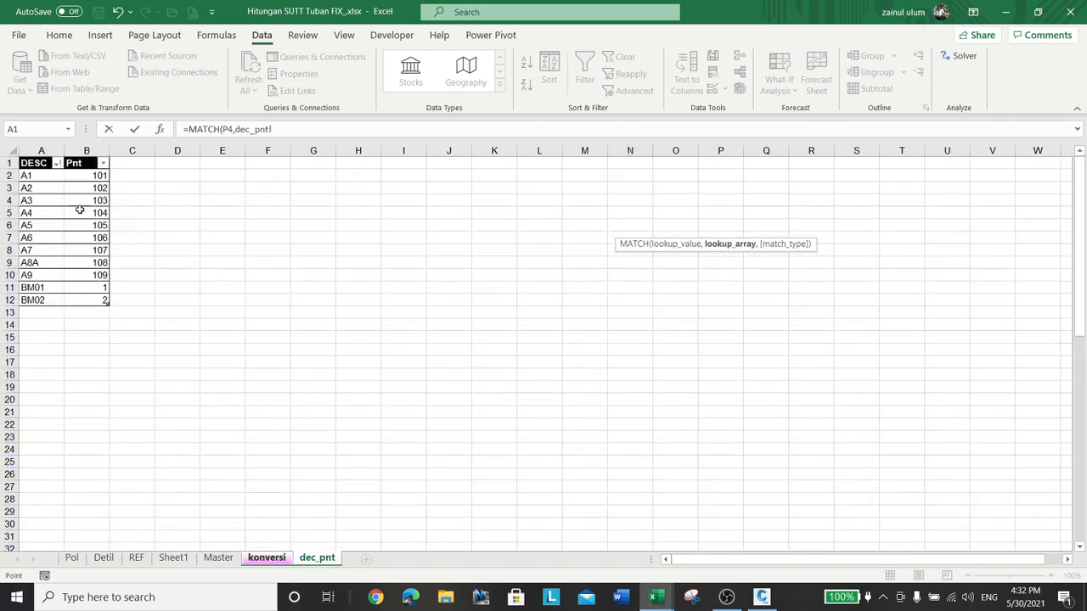
left_click(37, 157)
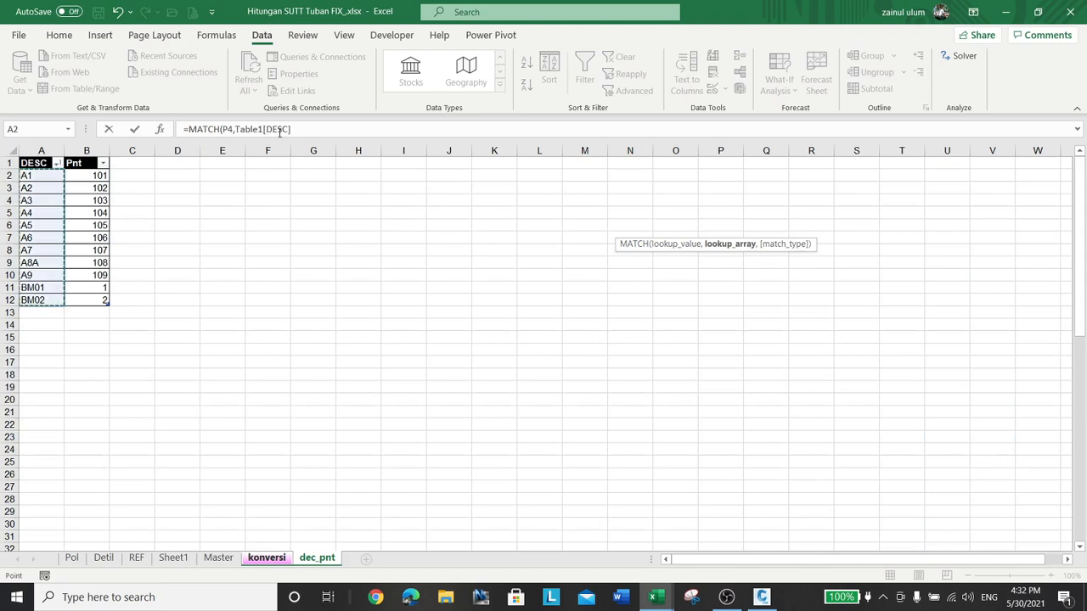
left_click(301, 129)
type(",")
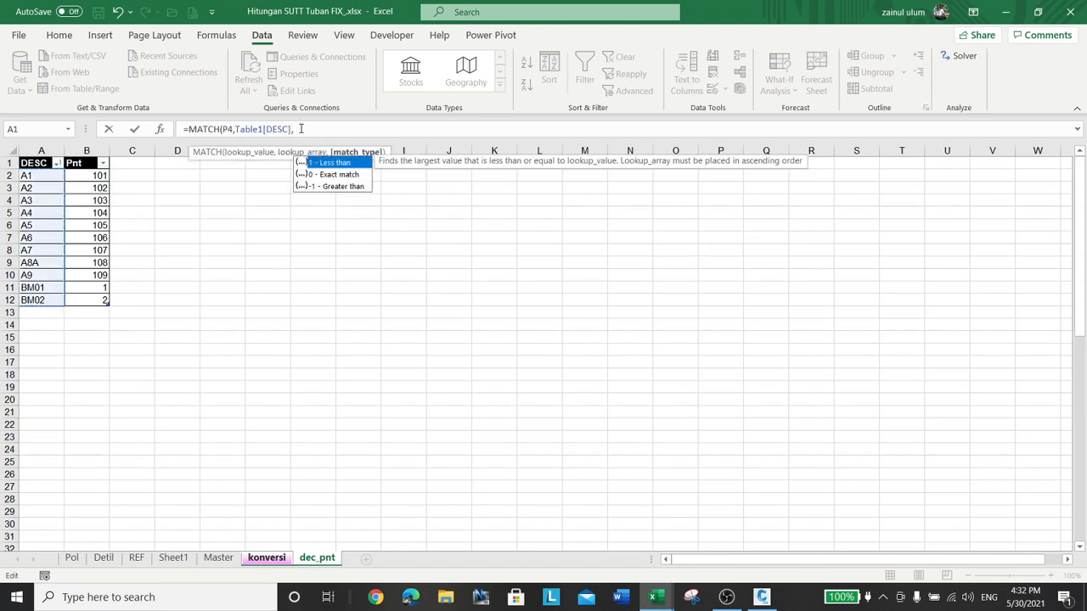
type("0")
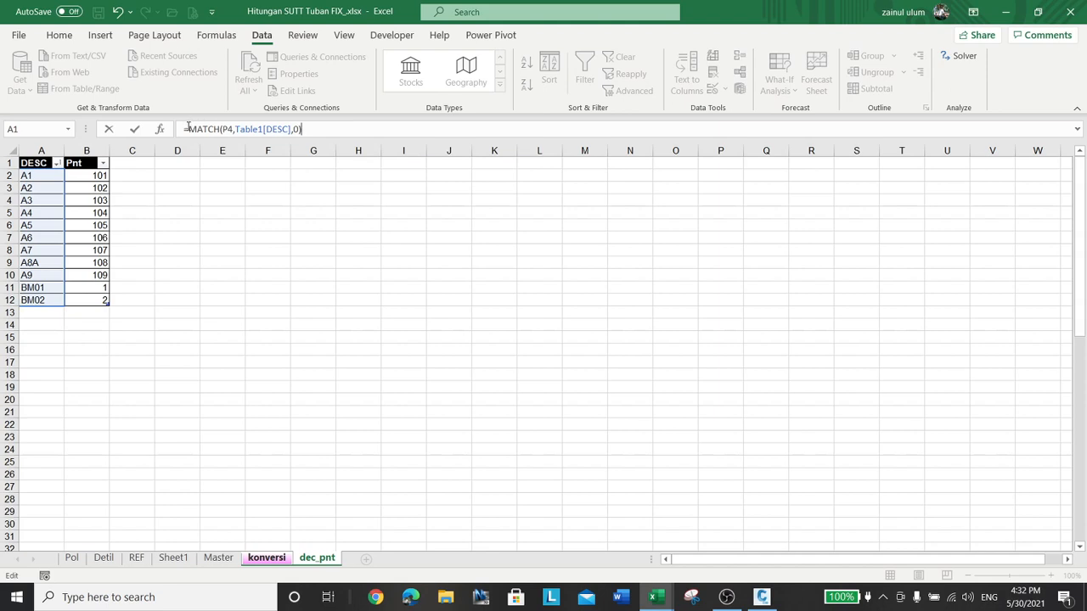
Step: Wrap the MATCH in an INDEX on the Pnt column and commit it as =INDEX(Table1[Pnt],MATCH(P4,Table1[DESC],0))
type("index")
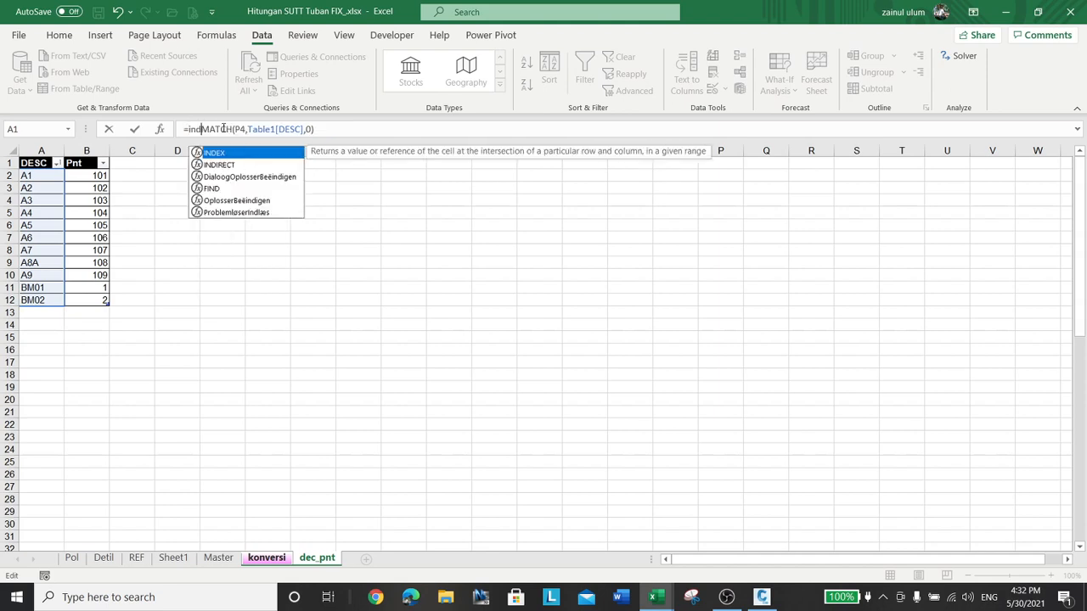
type("(")
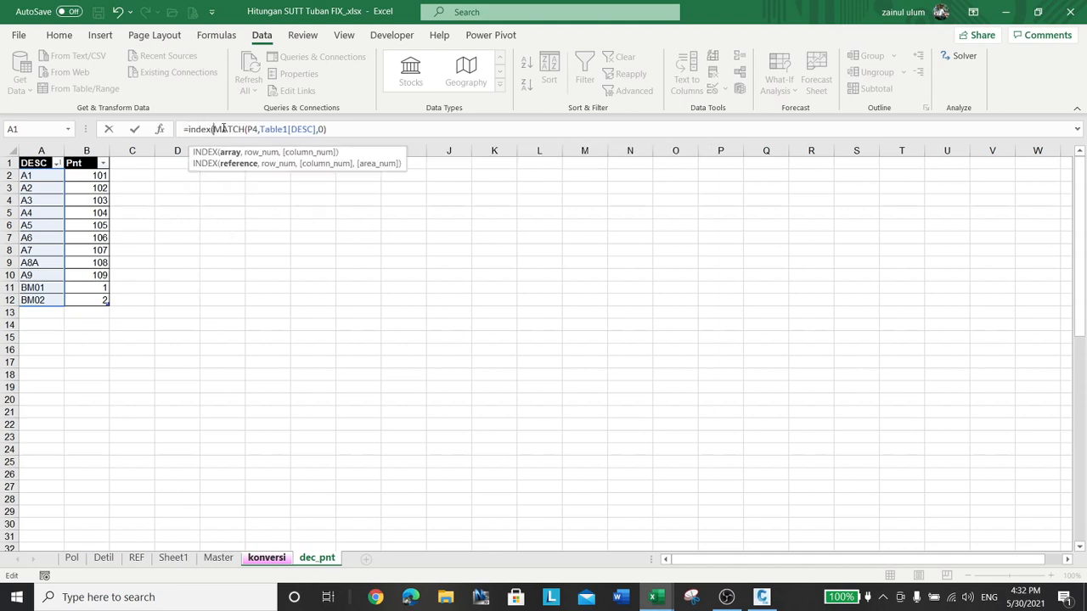
left_click(87, 152)
type(",")
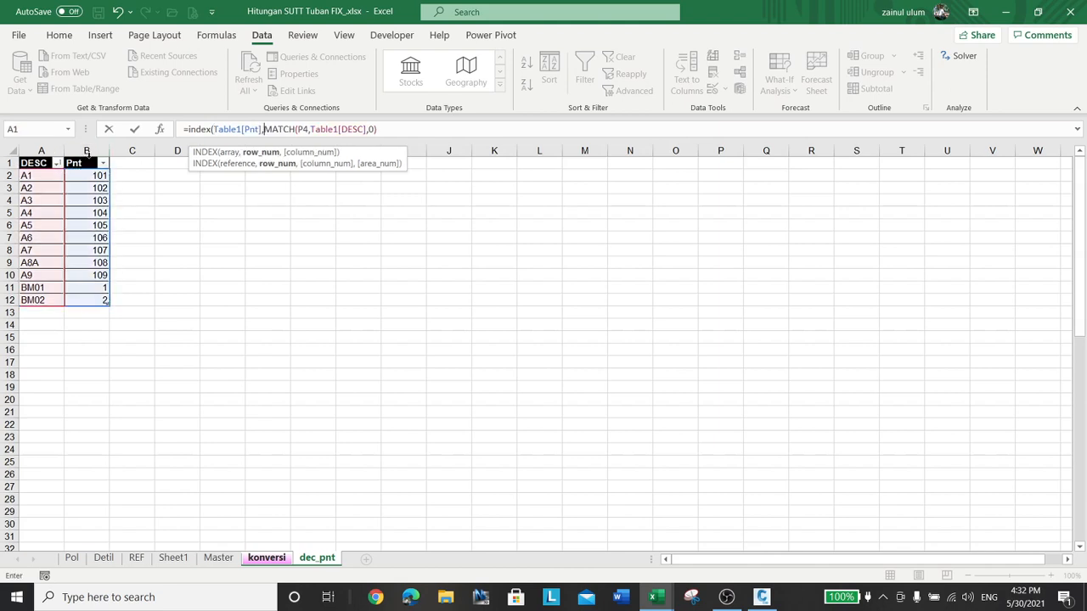
left_click(407, 129)
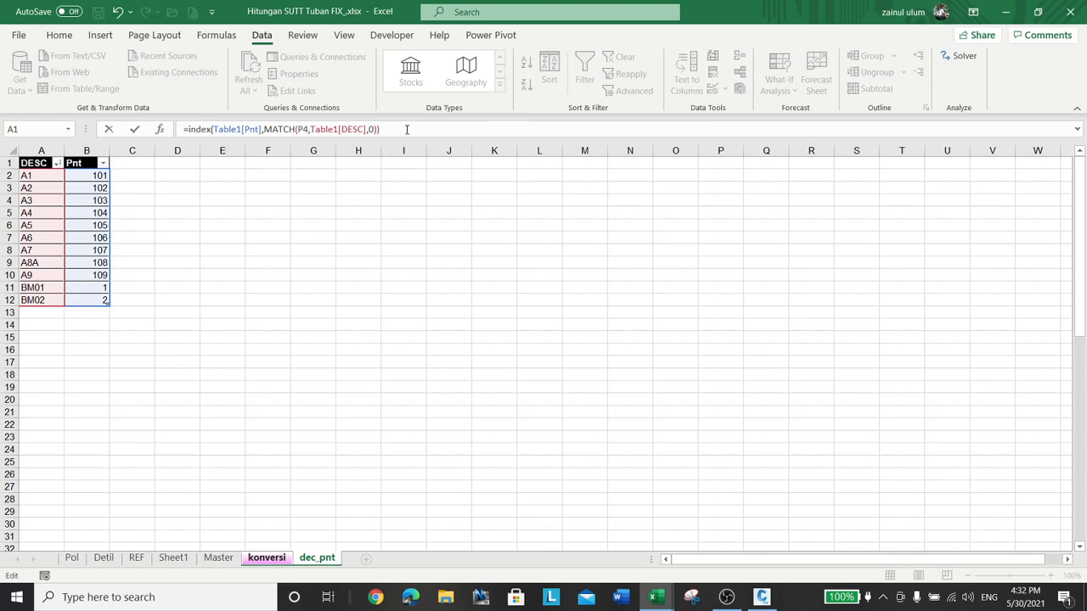
key("Return")
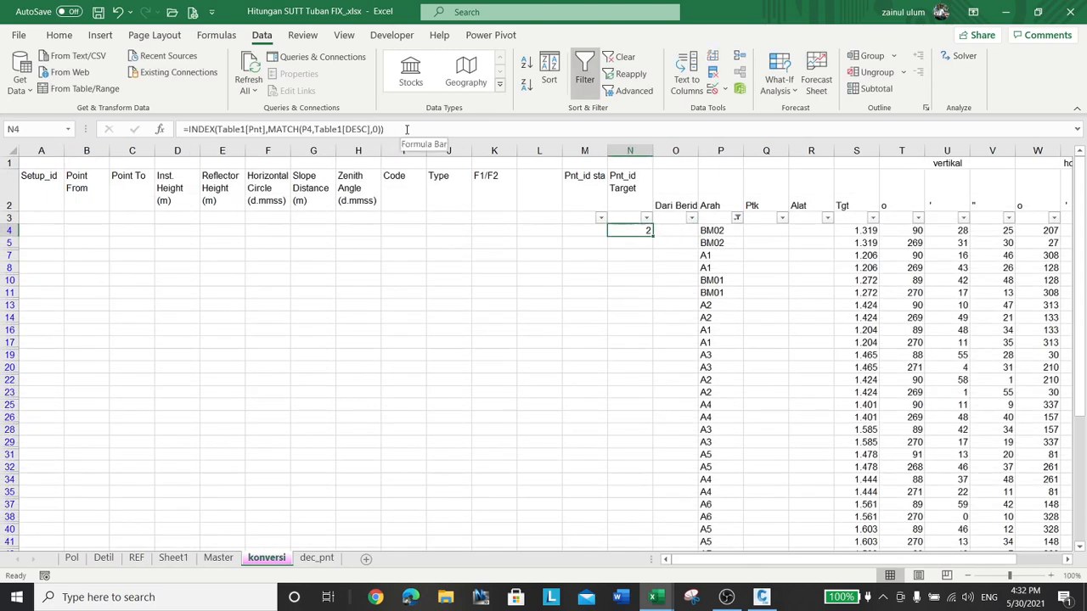
Step: Fill the INDEX/MATCH lookup from N4 through the visible Pnt_id Target rows down to N68
scroll(728, 335, "down", 8)
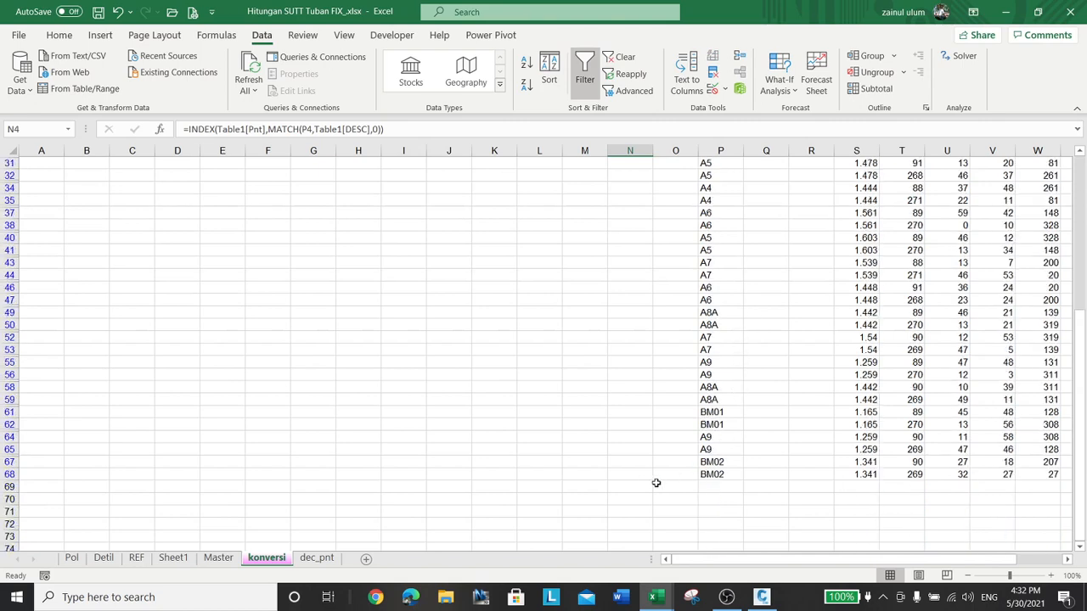
left_click(644, 474, "shift")
scroll(660, 471, "up", 8)
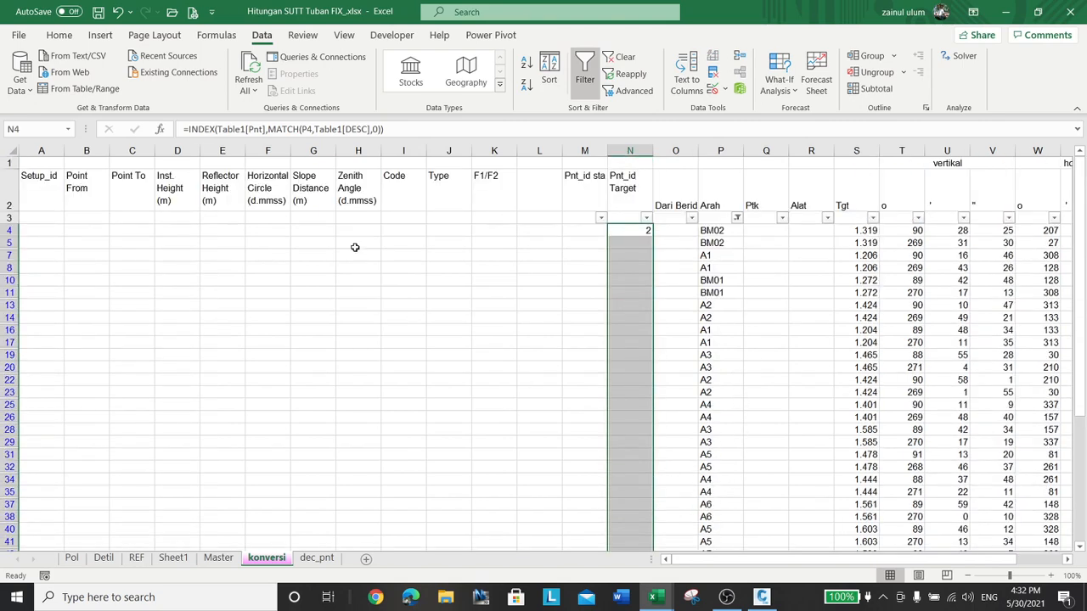
left_click(448, 128)
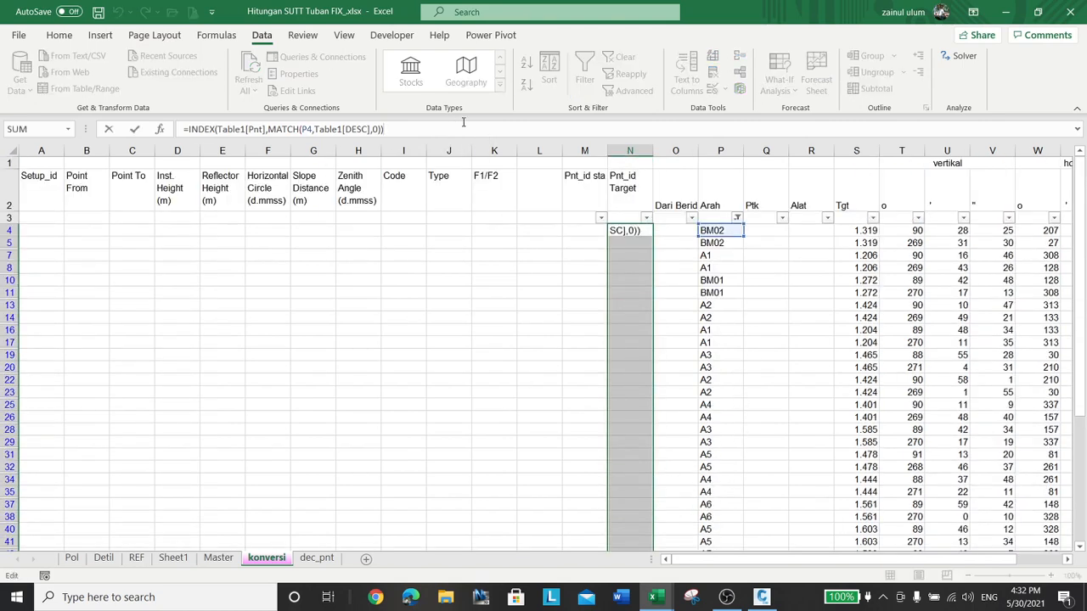
key("ctrl+Return")
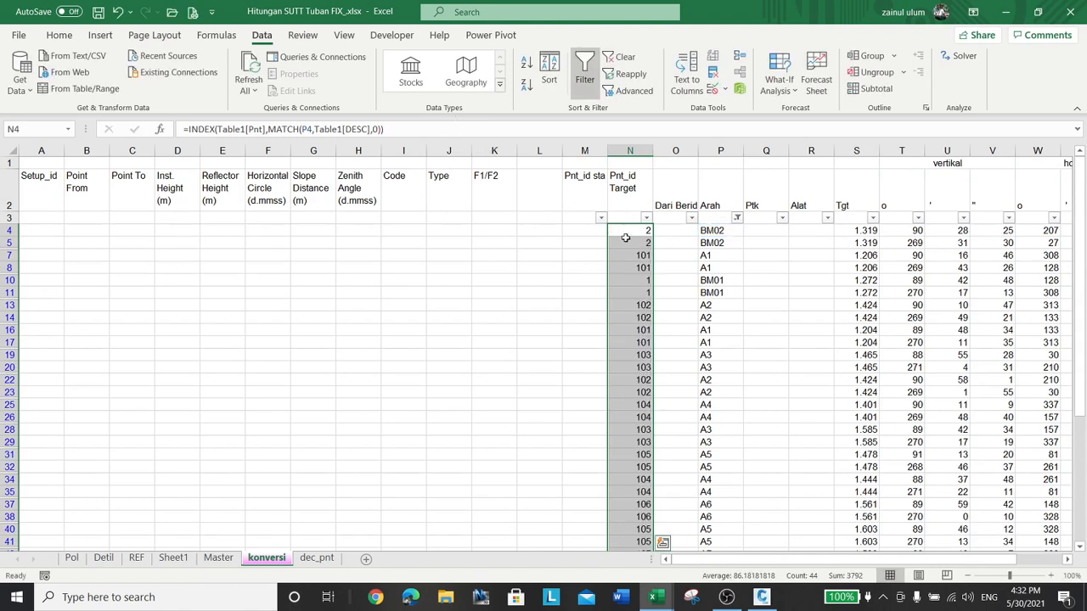
left_click(626, 234)
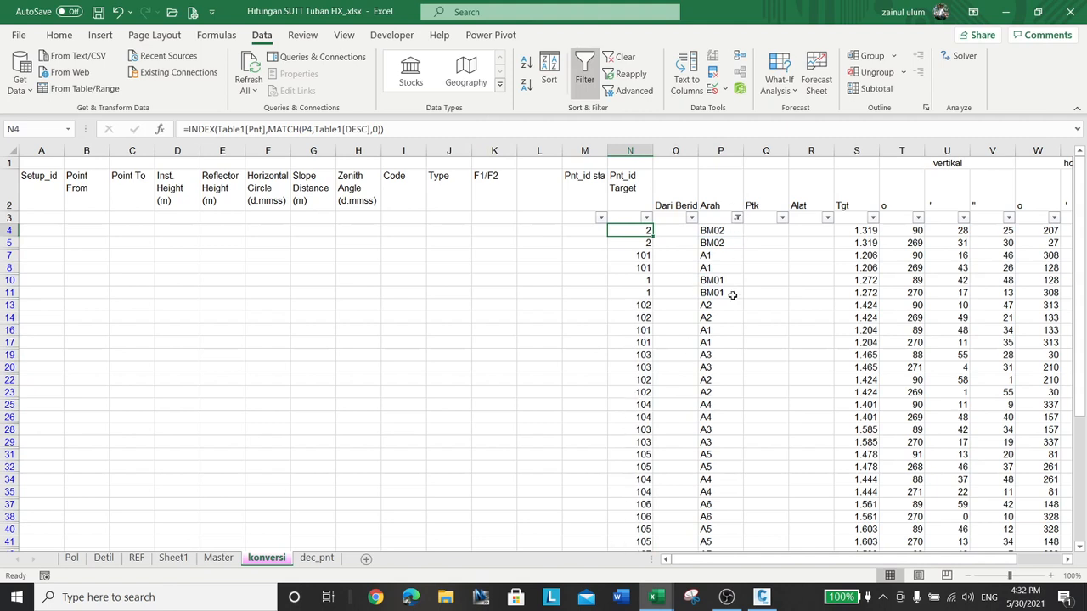
Step: Clear the filter to review all observation rows, and filter the Arah column again to exclude blank entries
left_click(625, 57)
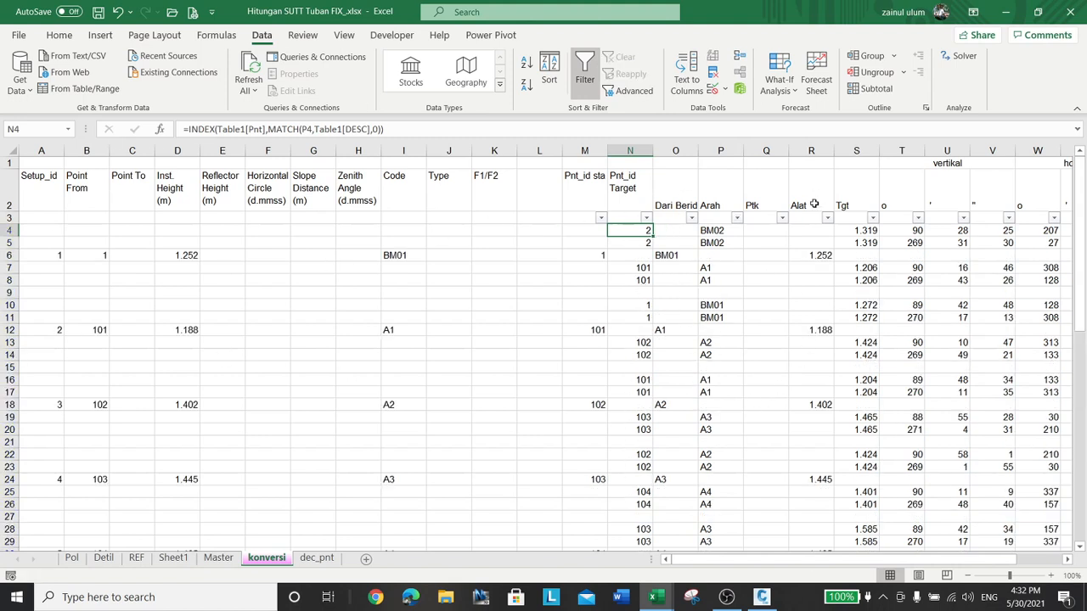
left_click(736, 219)
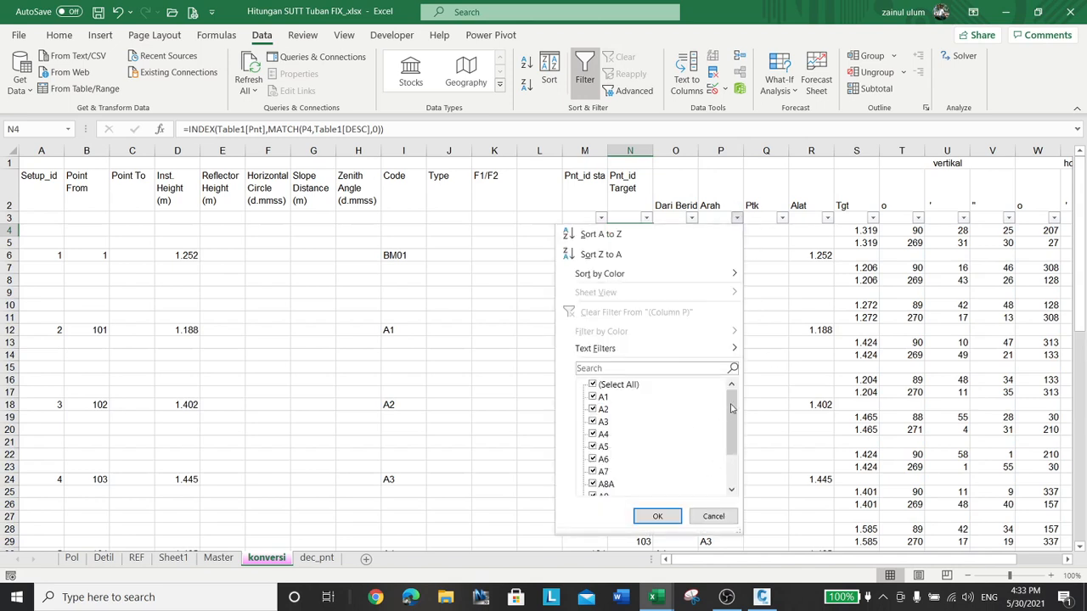
left_click_drag(734, 409, 731, 484)
left_click(592, 484)
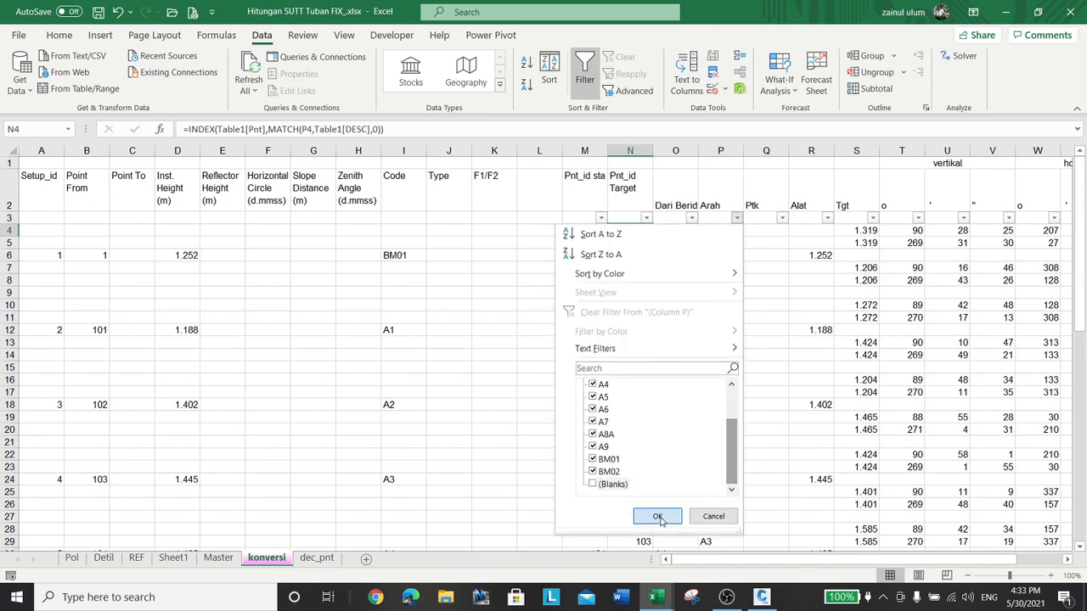
left_click(657, 517)
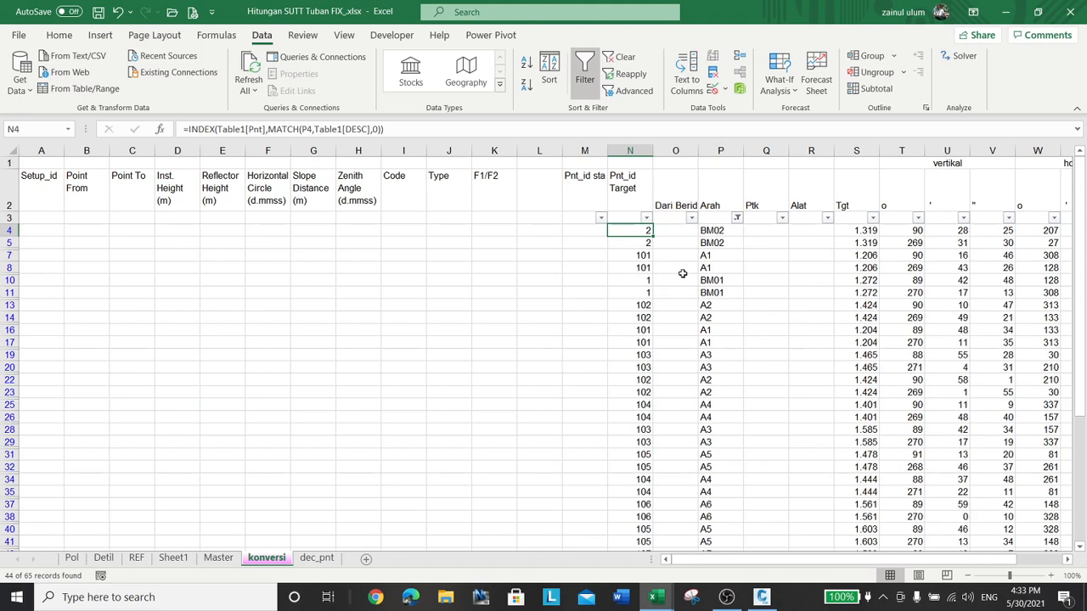
Step: Enter the reference =N4 in C3 under Point To
key("Up")
key("Left")
key("Left")
key("Left")
key("Left")
key("Left")
key("Left")
key("Left")
key("Left")
key("Left")
key("Left")
key("Left")
key("Left")
key("Left")
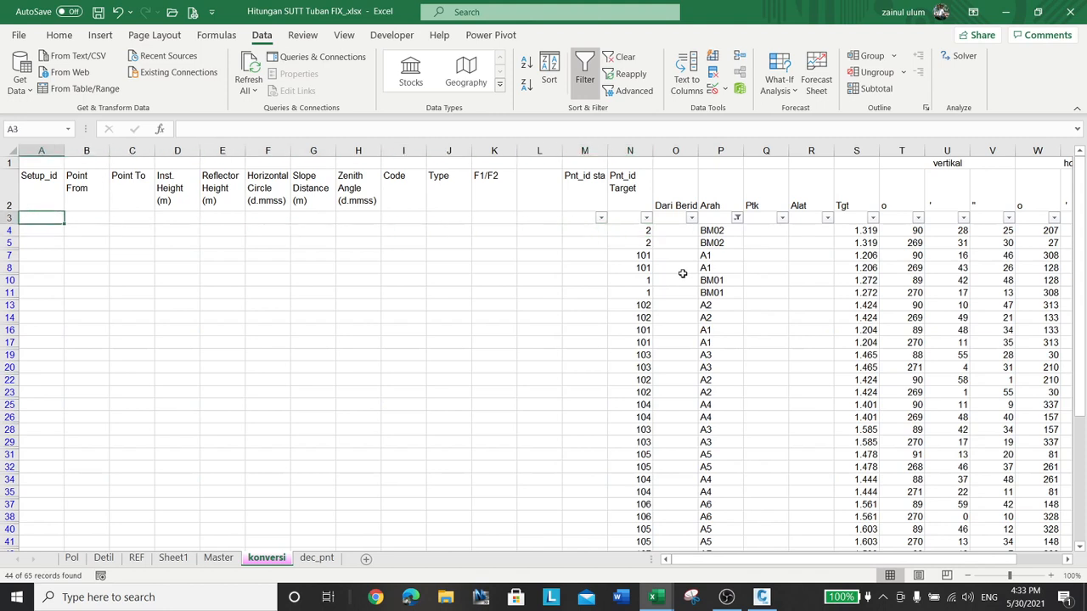
key("Right")
key("Right")
type("=")
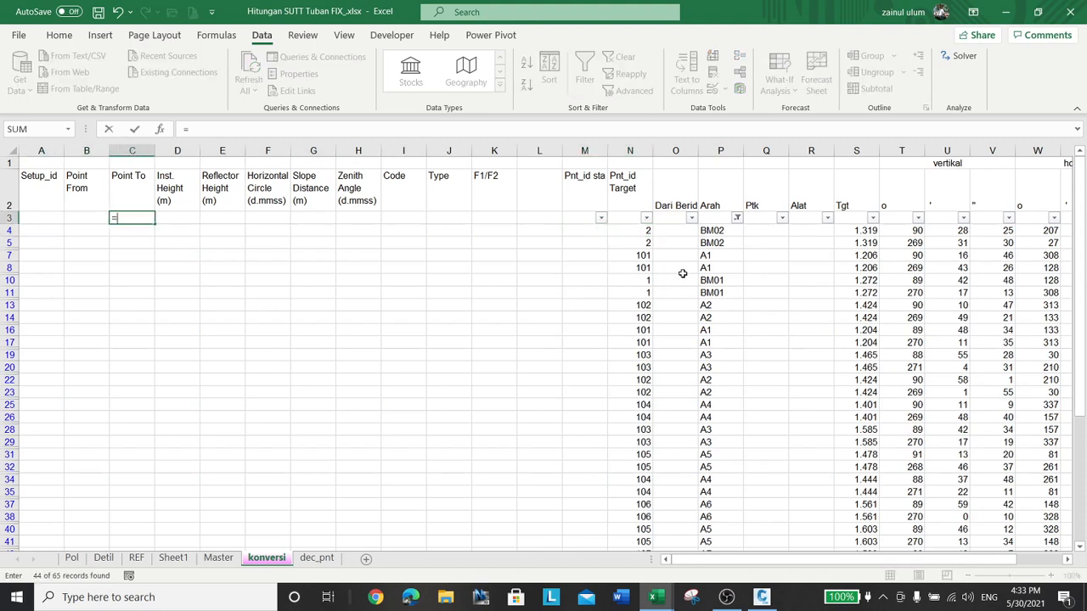
left_click(635, 229)
key("ctrl+Return")
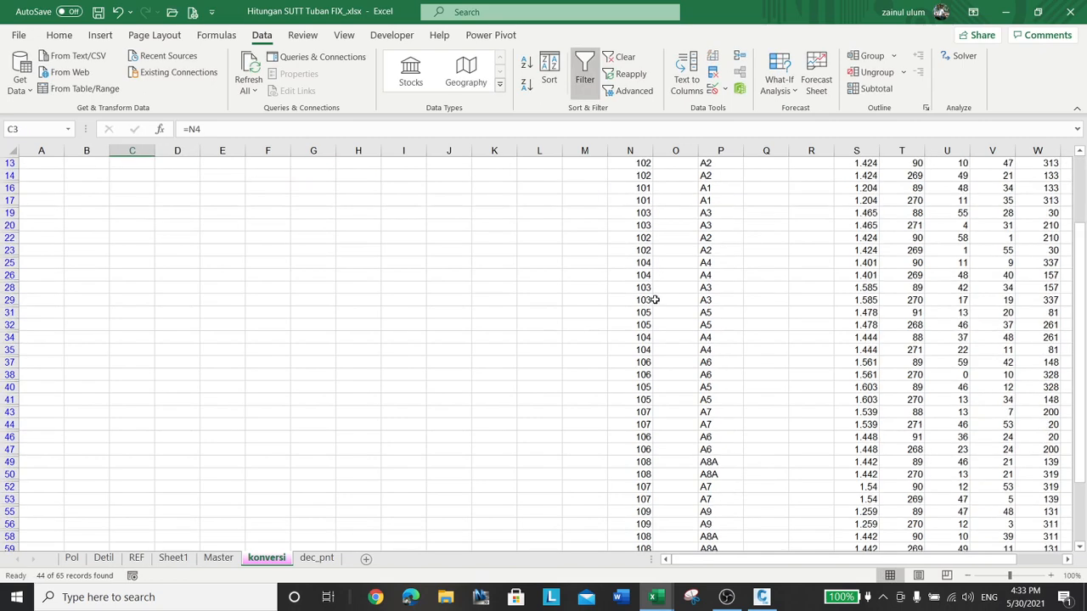
Step: Try to fill the Point To reference =N4 from C3 through the visible rows down to row 68
scroll(646, 306, "down", 9)
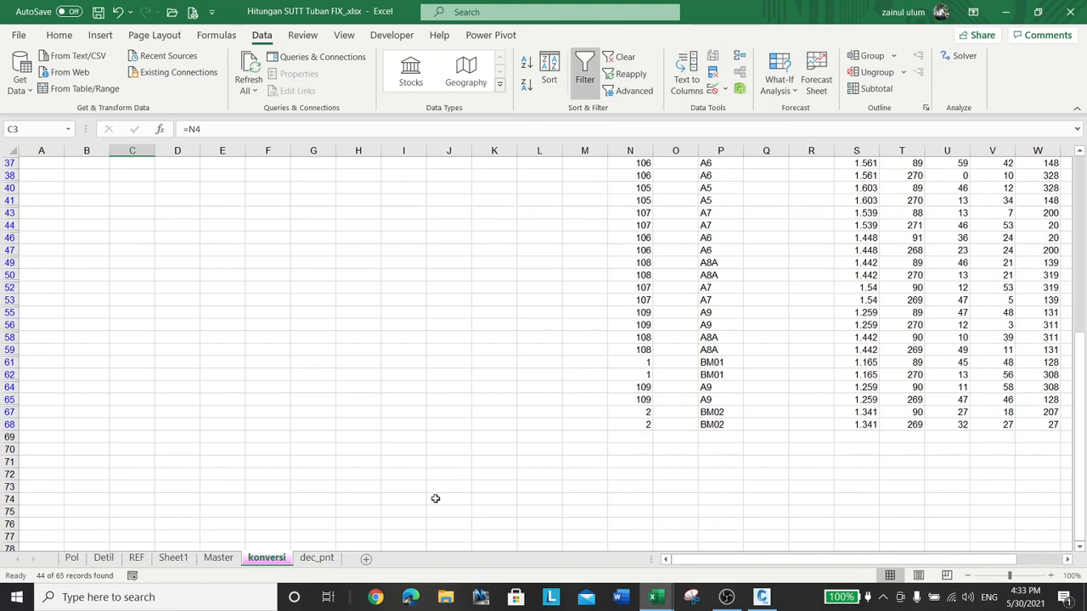
left_click(130, 422, "shift")
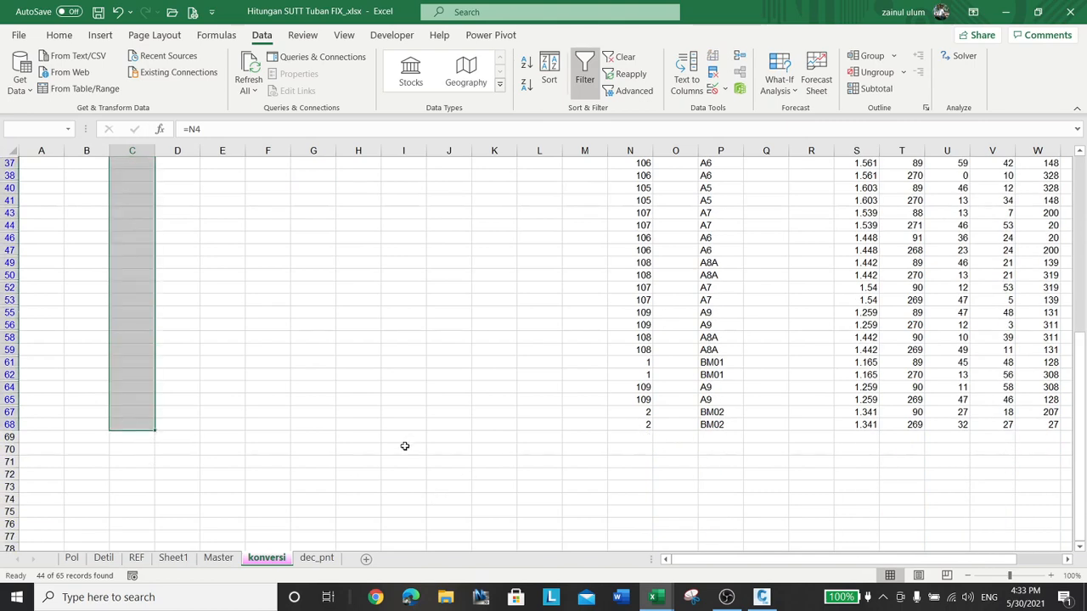
scroll(418, 446, "up", 1)
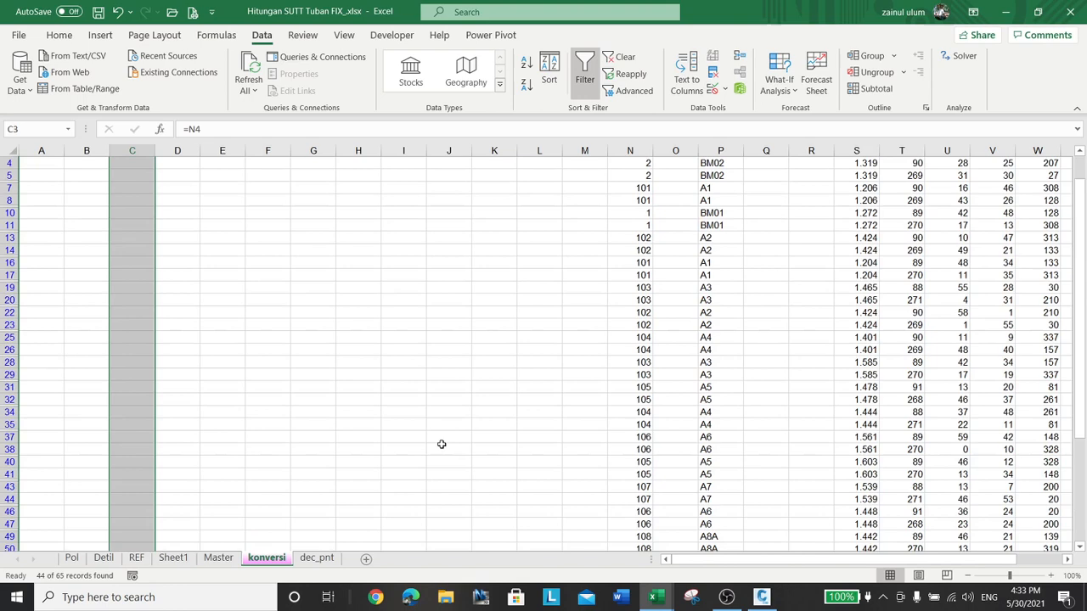
left_click(228, 130)
key("Escape")
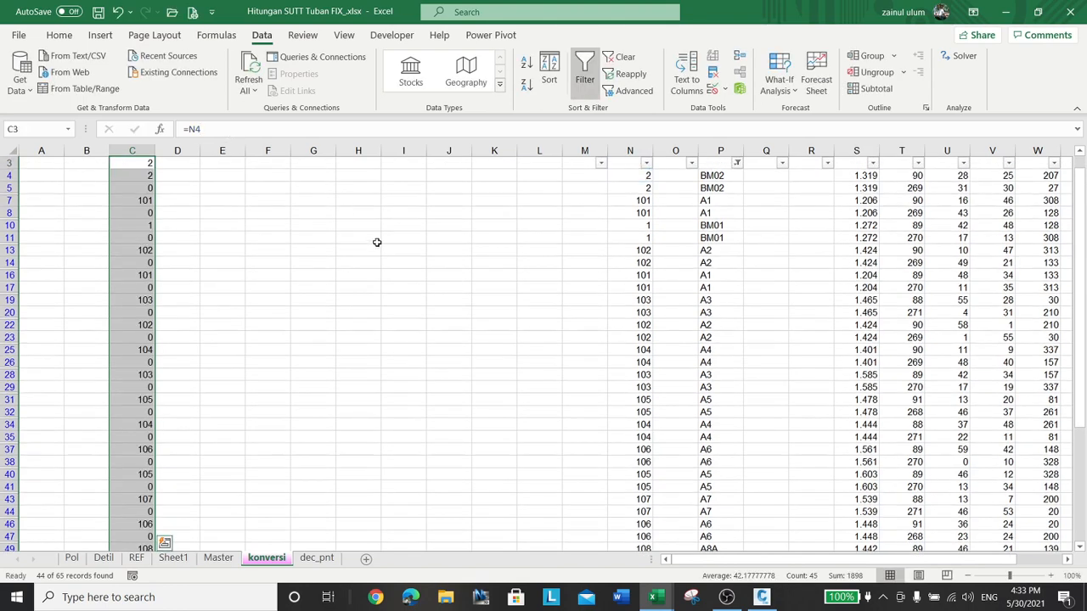
scroll(447, 351, "up", 1)
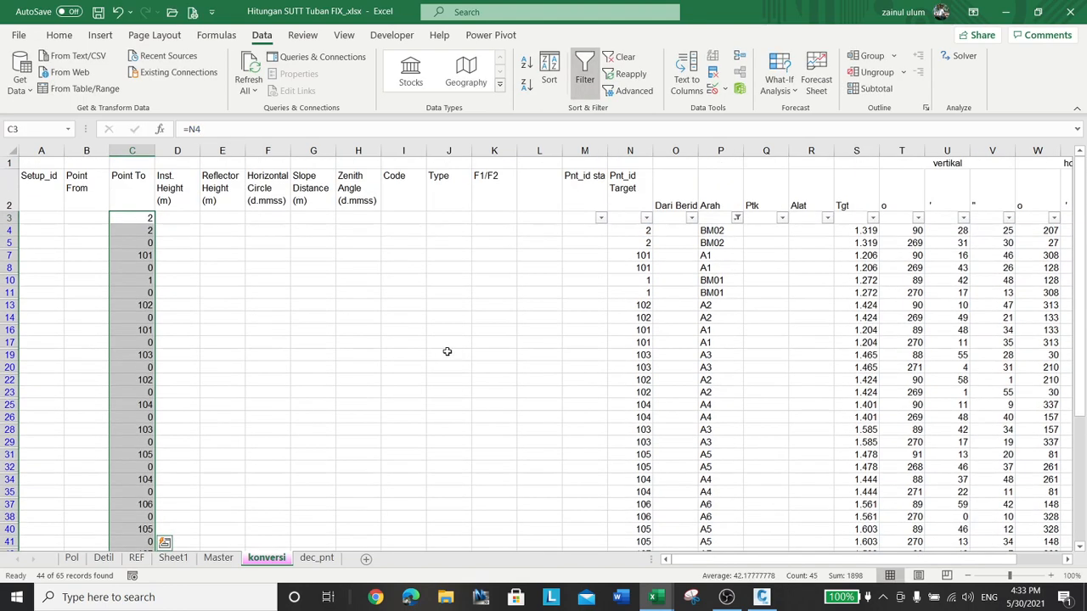
Step: Check the reference in C5 and delete the Point To formulas from C3 down to C68
left_click(142, 244)
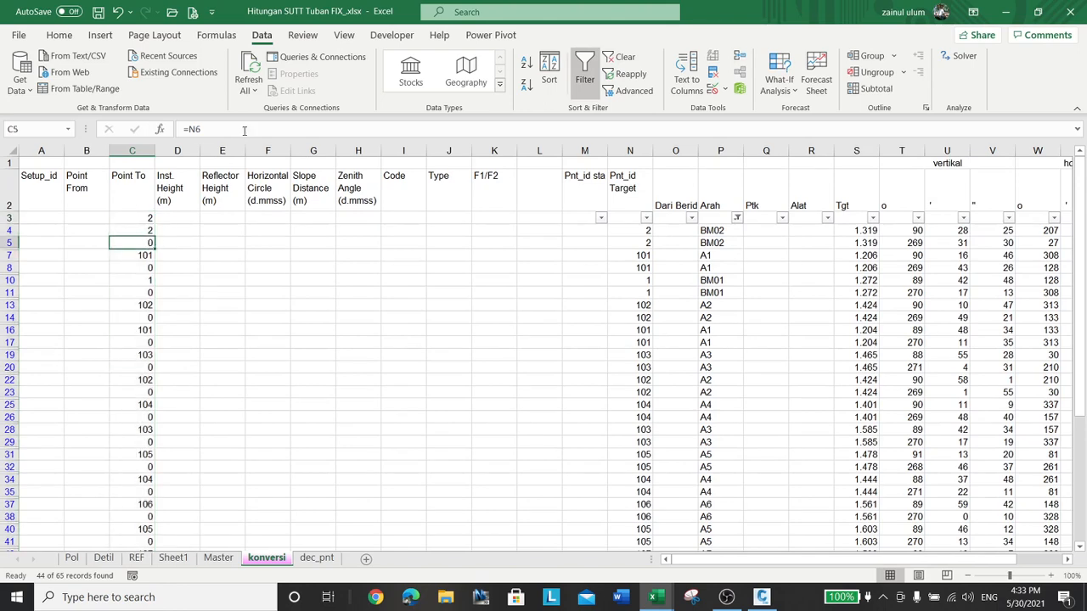
left_click(244, 130)
key("Escape")
left_click(141, 219)
scroll(297, 341, "down", 5)
scroll(347, 397, "down", 3)
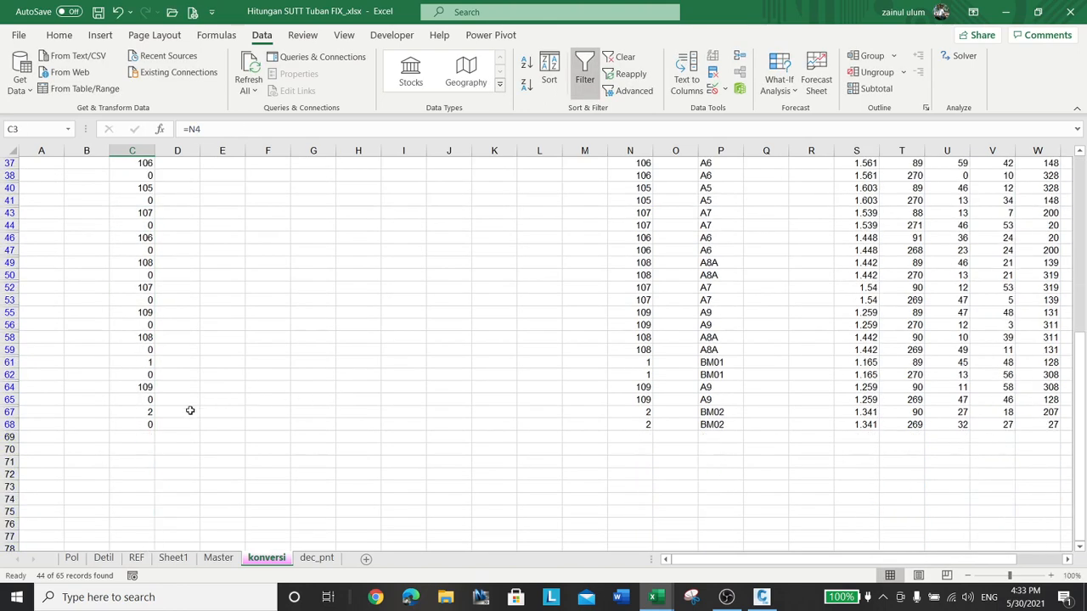
left_click(141, 425, "shift")
key("Delete")
scroll(185, 431, "up", 8)
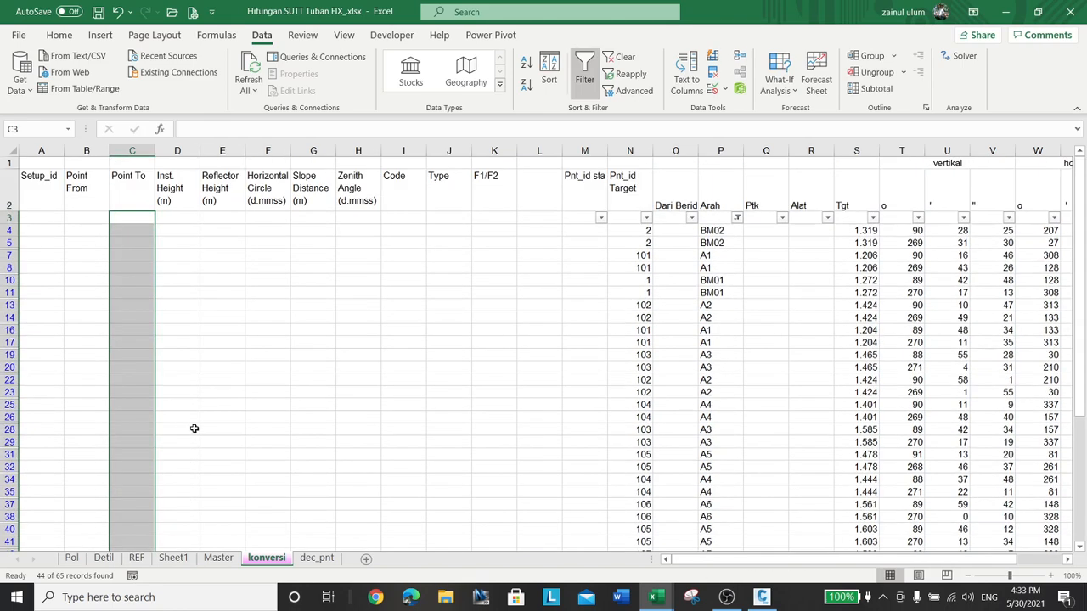
left_click(124, 219)
type("=")
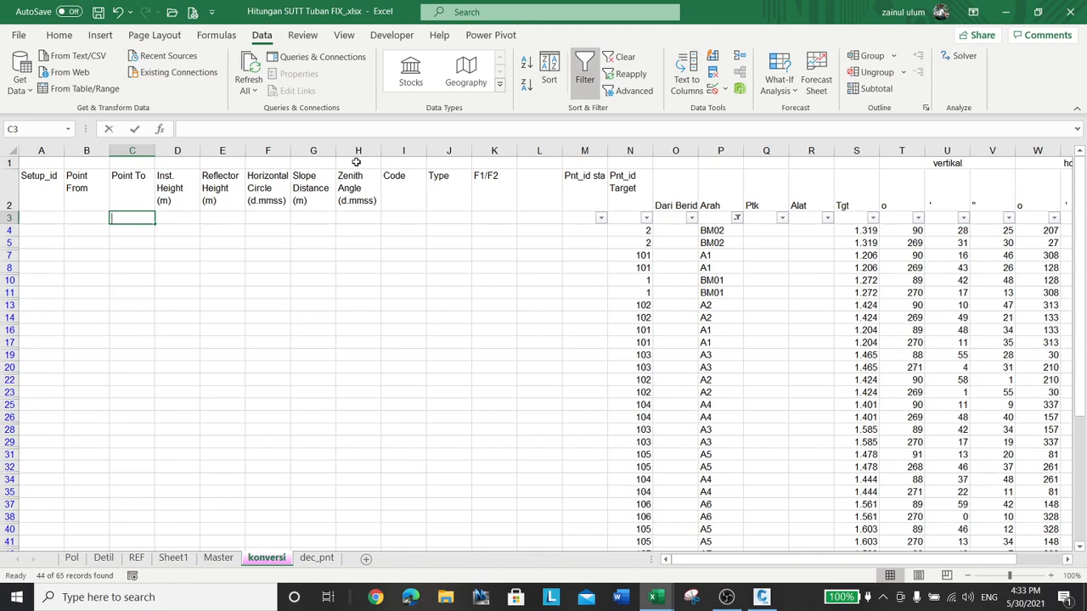
key("Right")
key("Right")
key("Escape")
Step: Enter the formula =N4 in C4 to bring the target point ID into Point To
key("Down")
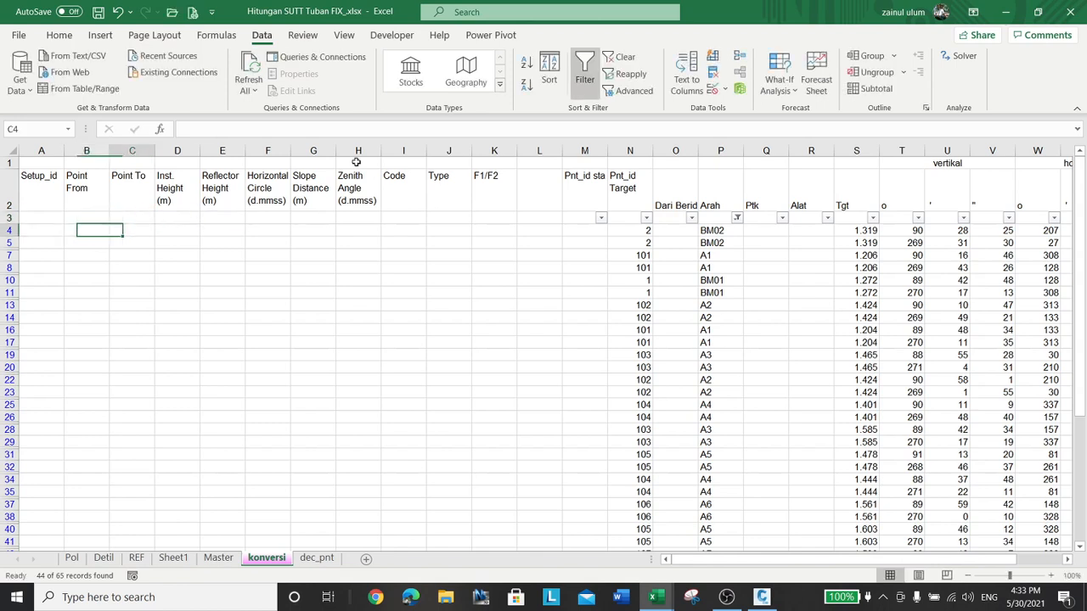
type("=")
key("Right")
key("Right")
key("Right")
key("Right")
key("Right")
key("Right")
key("Right")
key("Right")
key("Right")
key("Right")
key("Right")
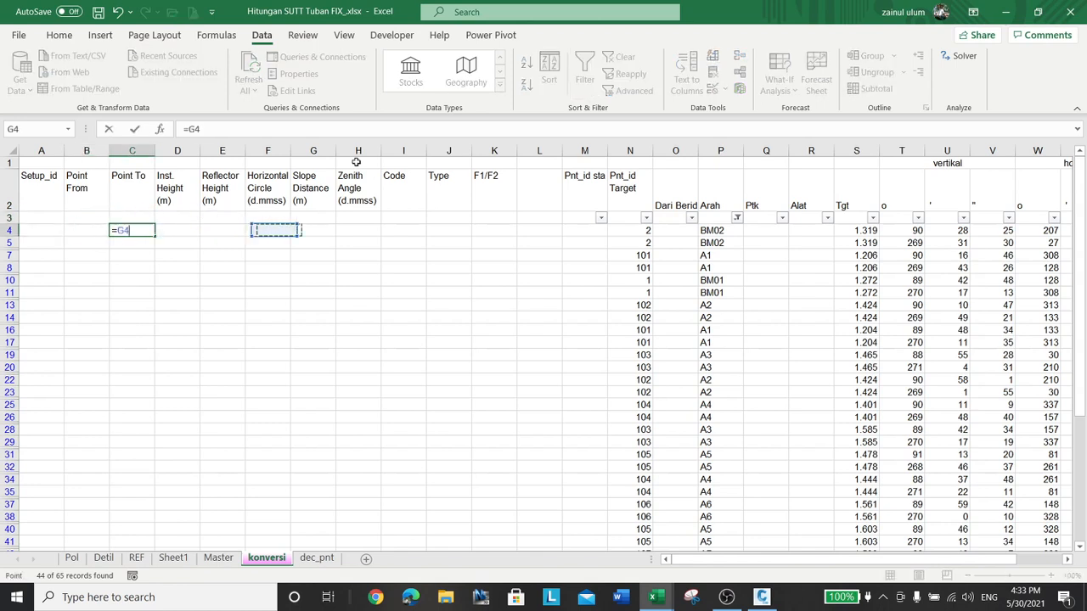
key("ctrl+Return")
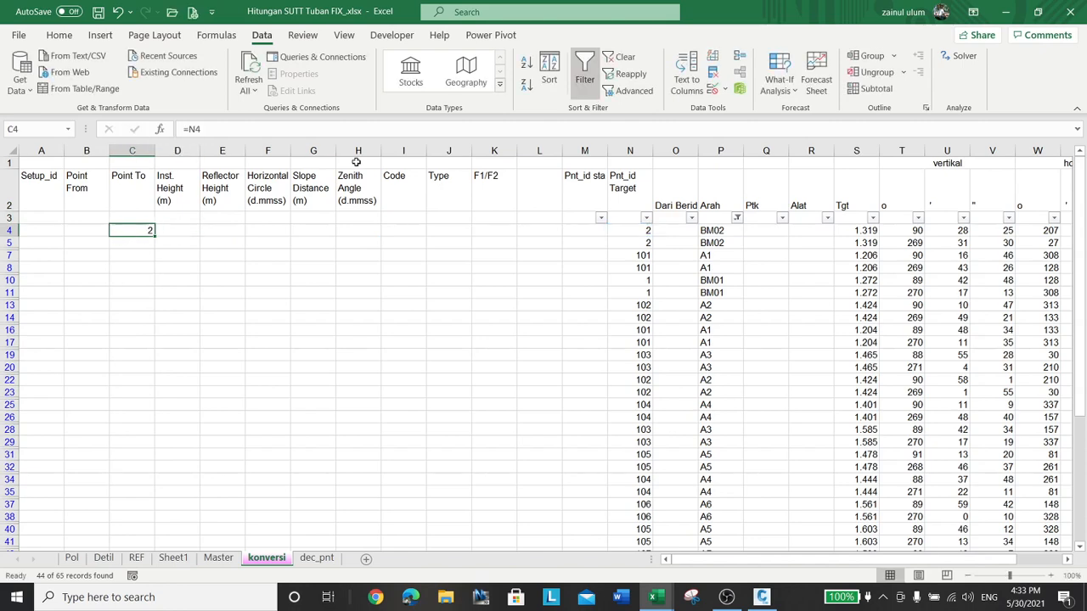
Step: Fill the =N4 formula from C4 through the visible Point To rows down to C68
scroll(238, 316, "down", 5)
scroll(320, 330, "down", 4)
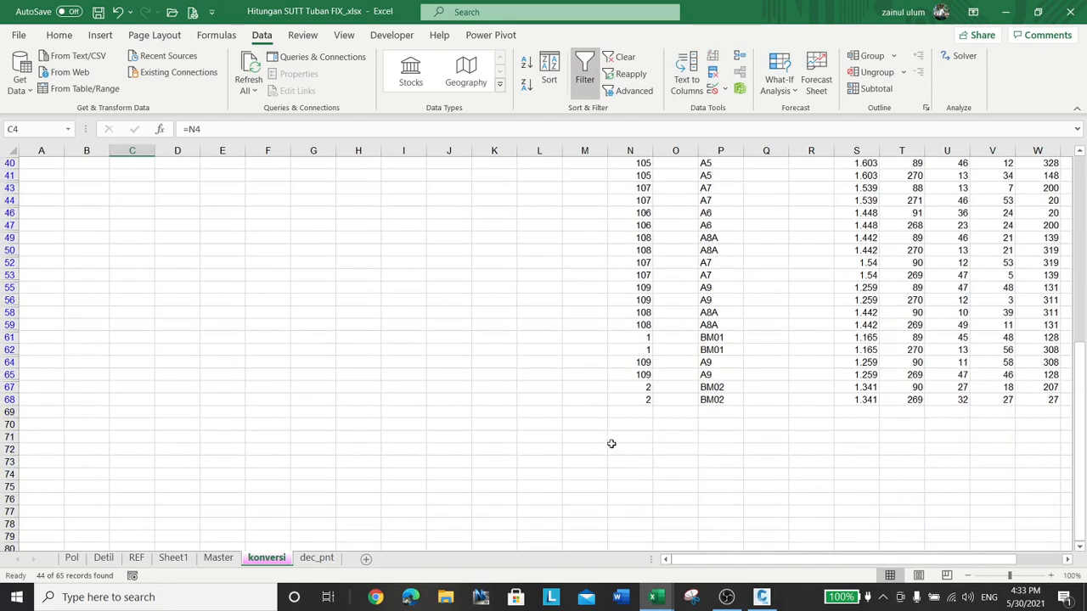
left_click(132, 396, "shift")
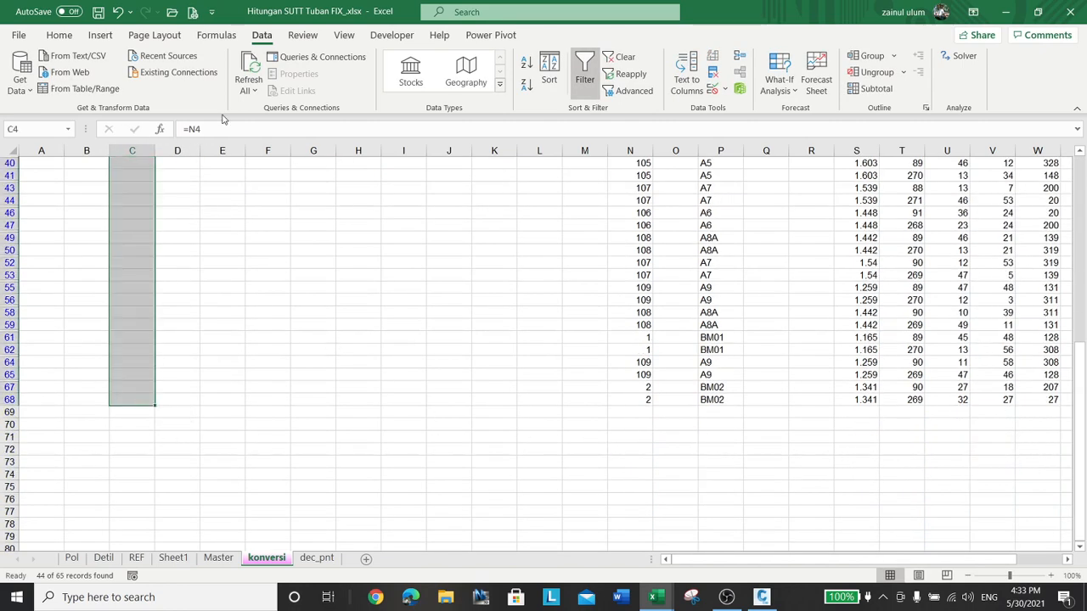
key("F2")
key("ctrl+Return")
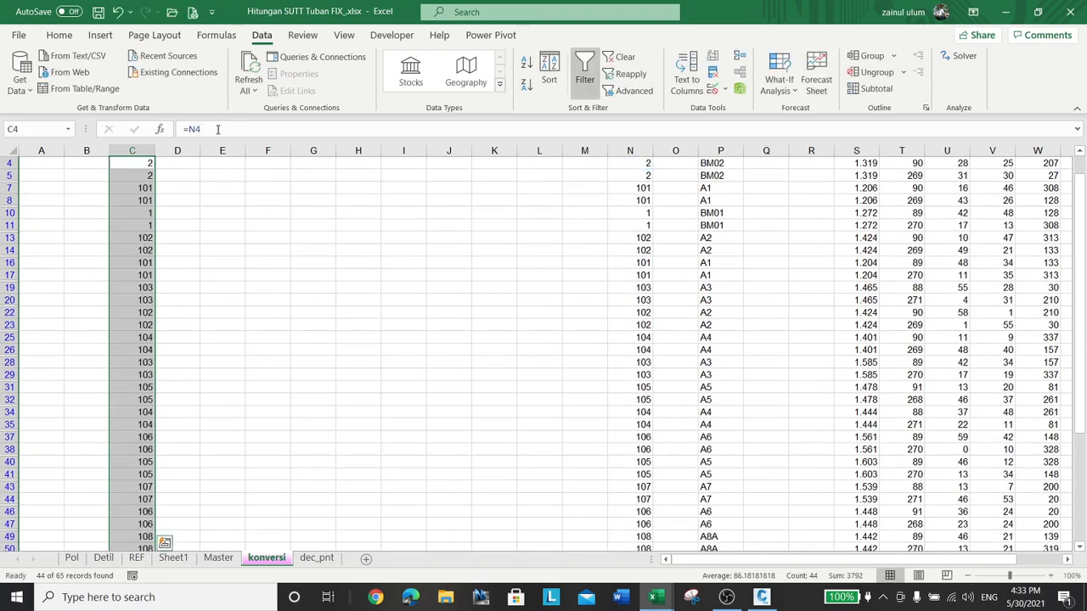
scroll(274, 349, "up", 1)
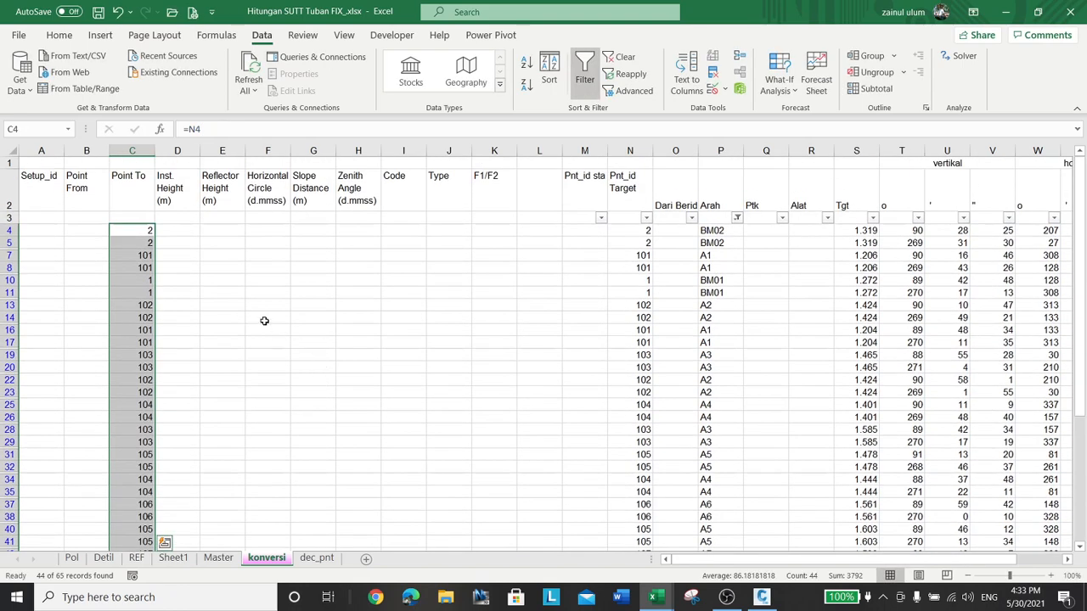
Step: Fill the visible Reflector Height cells E4 to E68 with references to the Tgt column, starting with =S4
left_click(185, 234)
key("Right")
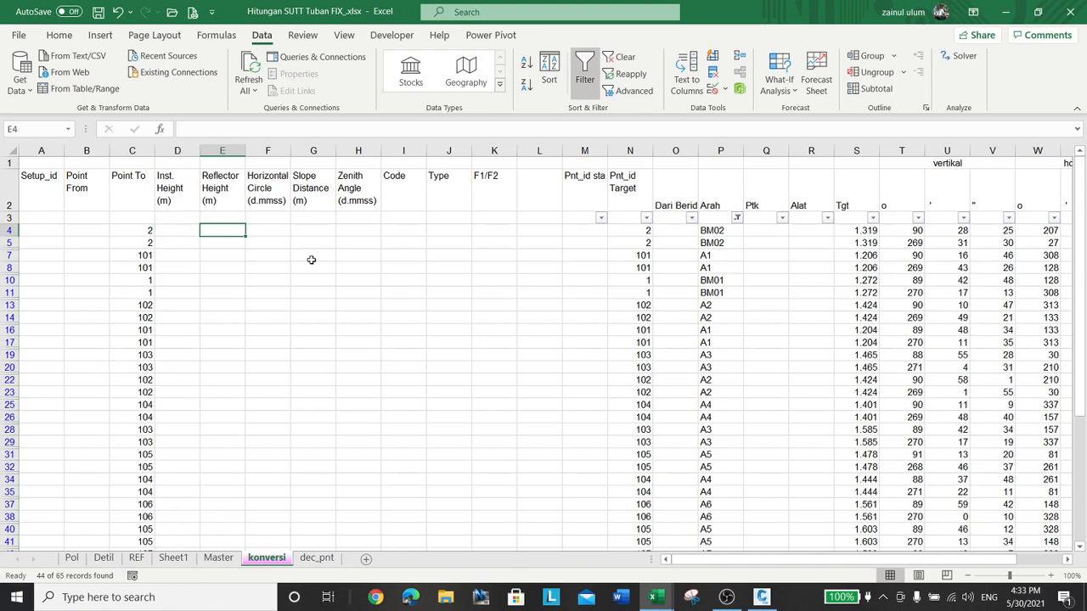
scroll(487, 318, "down", 8)
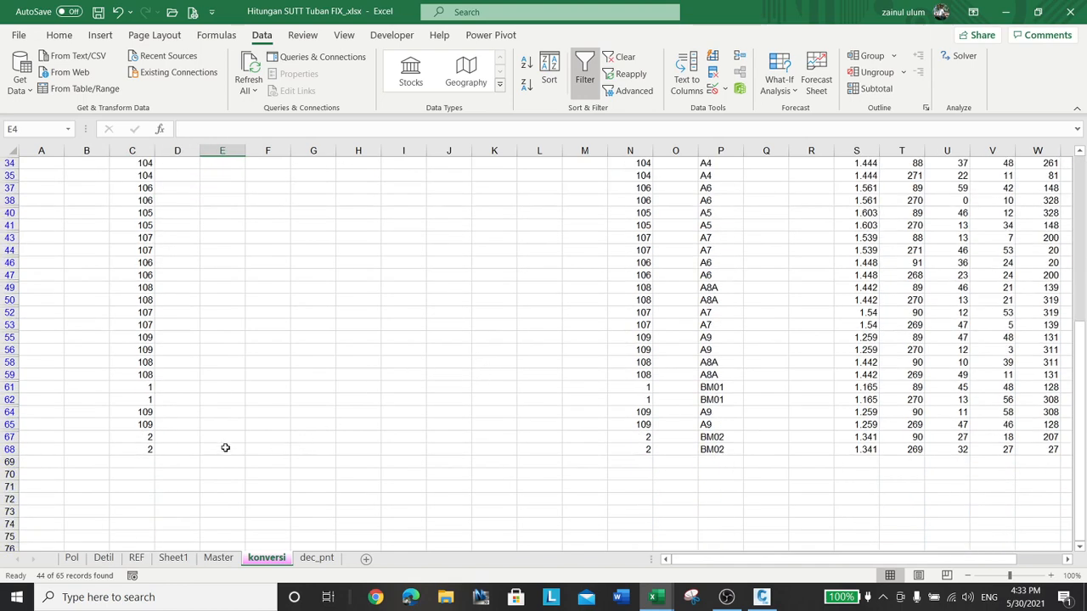
left_click(225, 448, "shift")
scroll(391, 408, "up", 8)
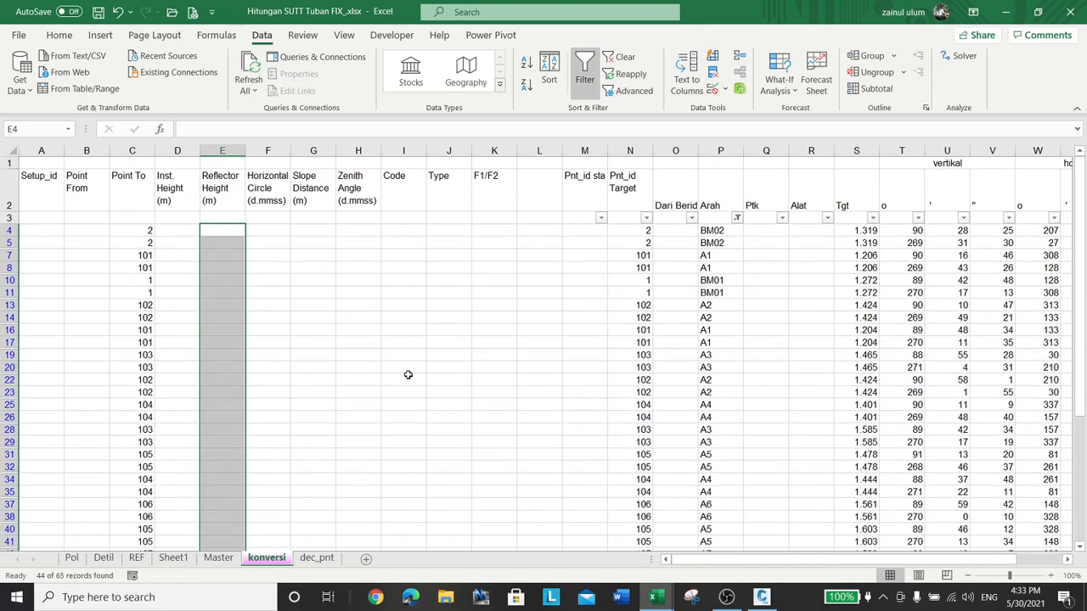
type("=")
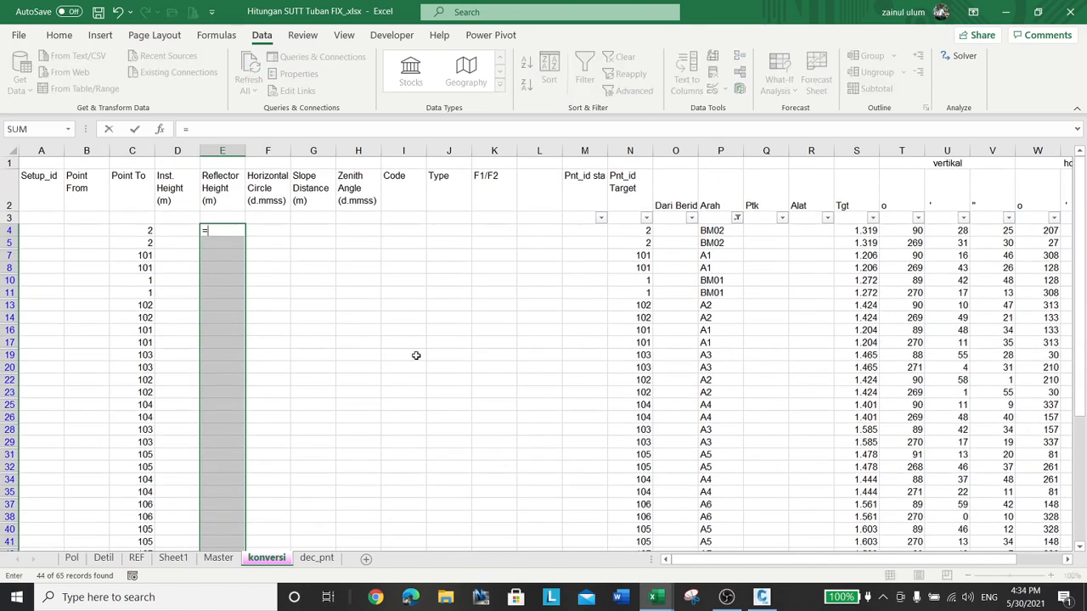
left_click(868, 235)
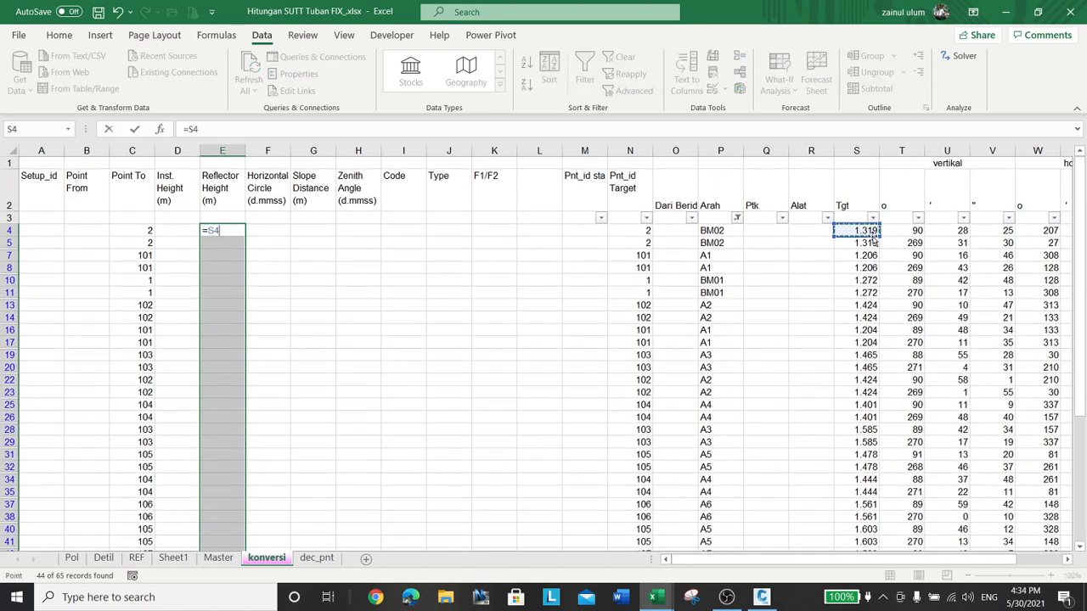
key("ctrl+Return")
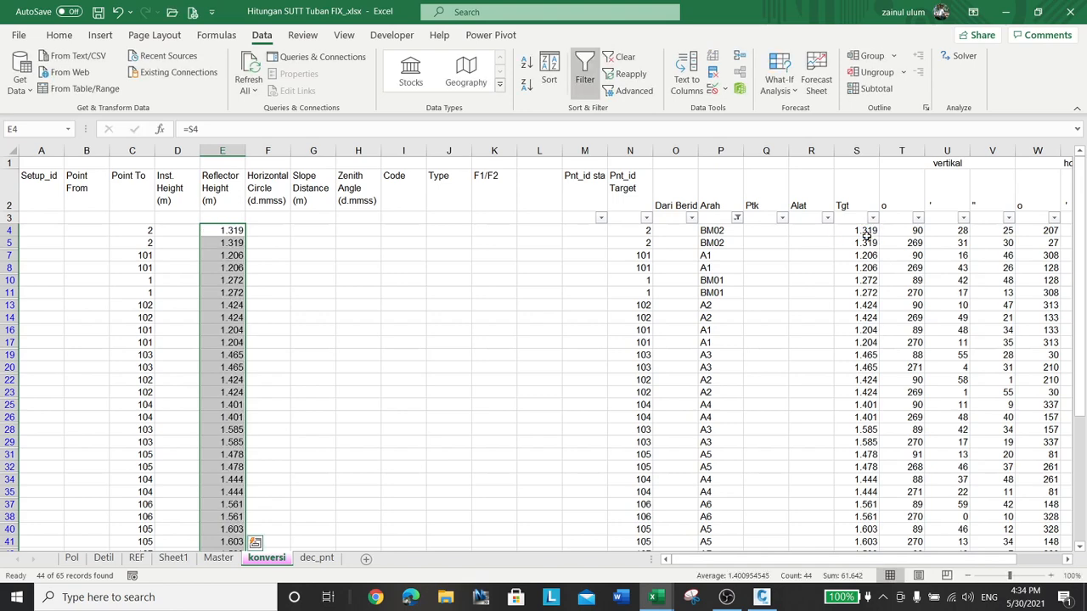
Step: Fill the visible Code cells I4 to I68 with references to the Arah column, starting with =P4
left_click(403, 230)
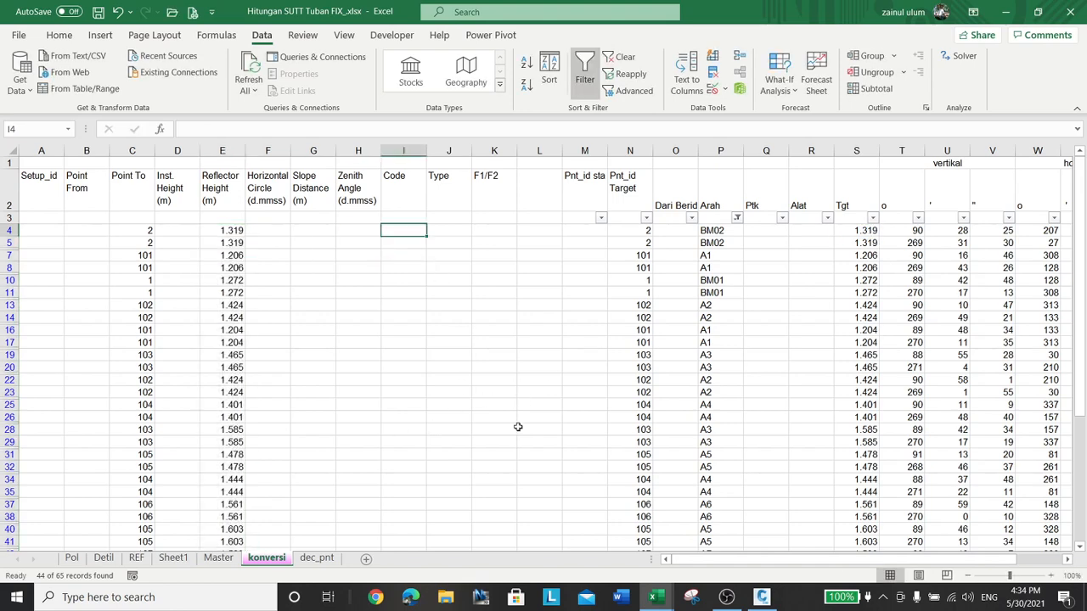
scroll(516, 427, "down", 6)
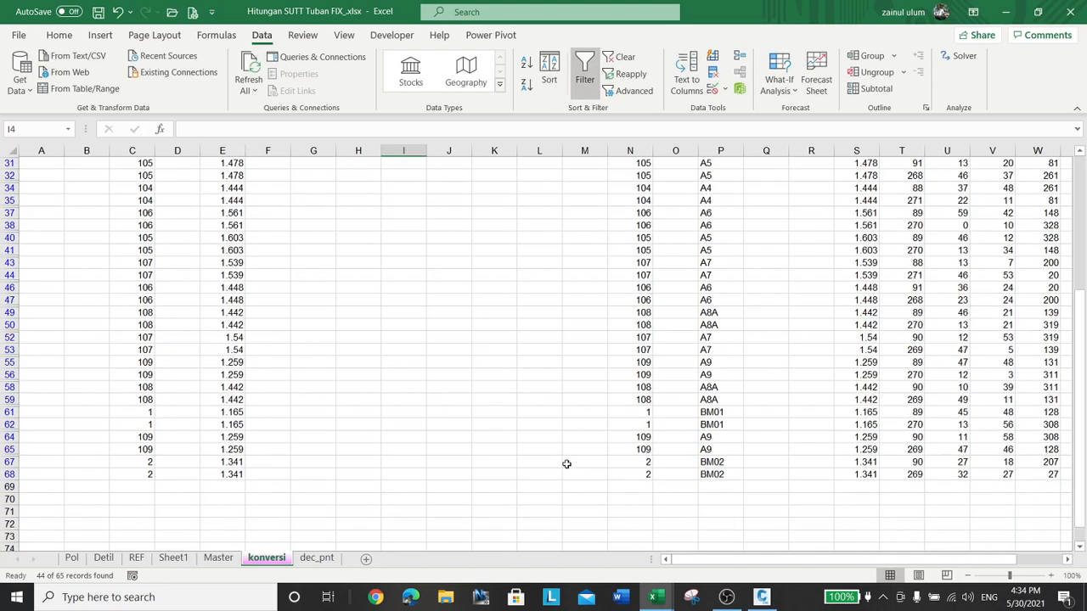
left_click(413, 473, "shift")
scroll(549, 326, "up", 6)
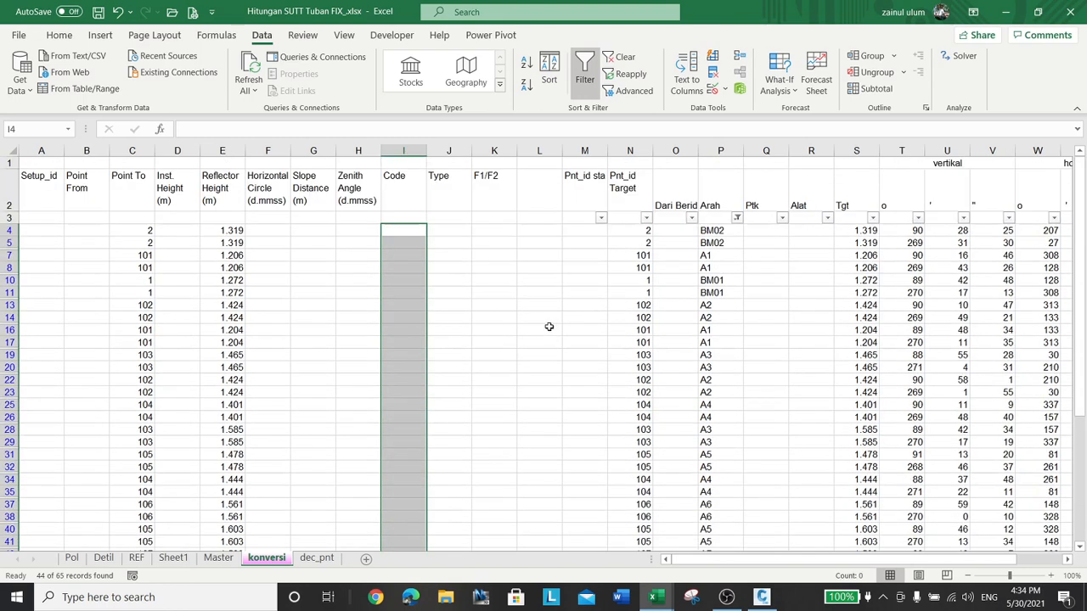
type("=")
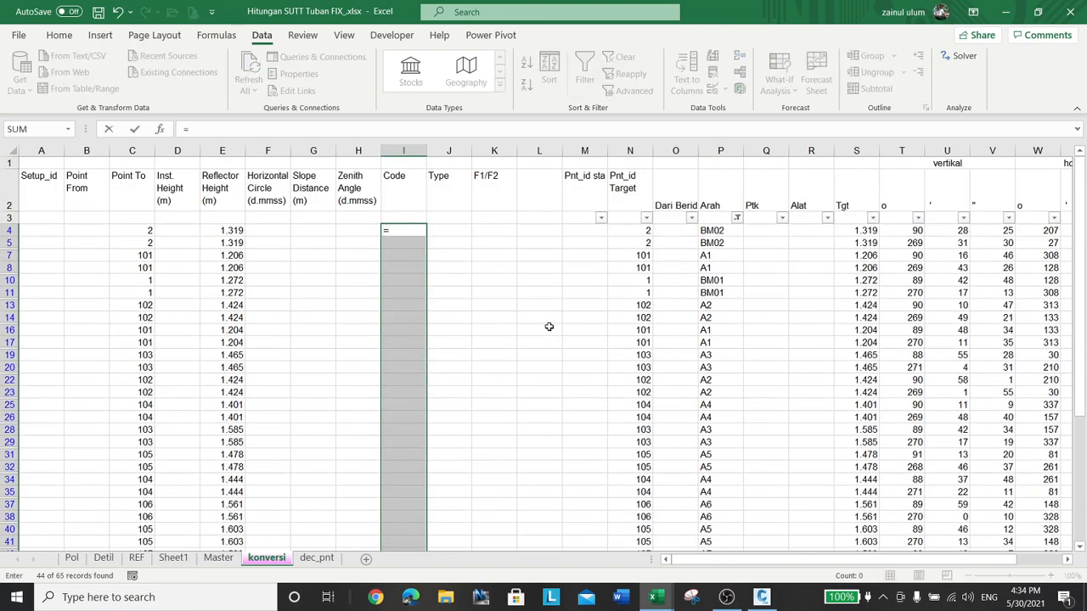
left_click(720, 231)
key("ctrl+Return")
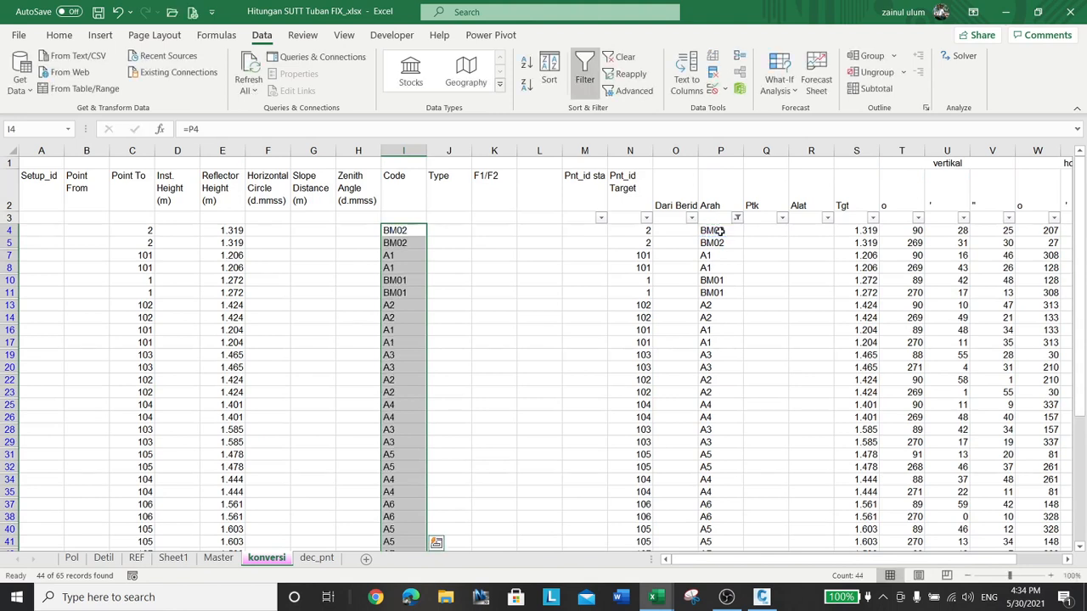
Step: Examine the horisontal degree, minute and second columns W to Y and the format required by the Horizontal Circle heading in F2
left_click(260, 229)
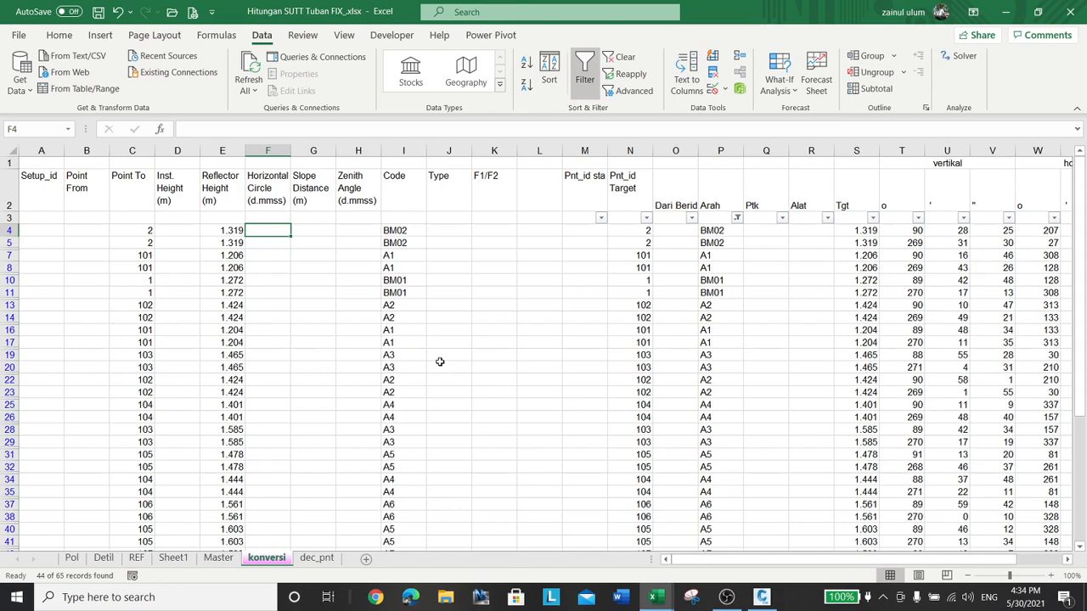
key("Right")
key("Right")
key("Right")
key("Right")
key("Right")
key("Right")
key("Right")
key("Right")
key("Right")
key("Right")
key("Right")
key("Right")
key("Right")
key("Right")
key("Right")
key("Right")
key("Right")
key("Right")
key("Right")
key("Right")
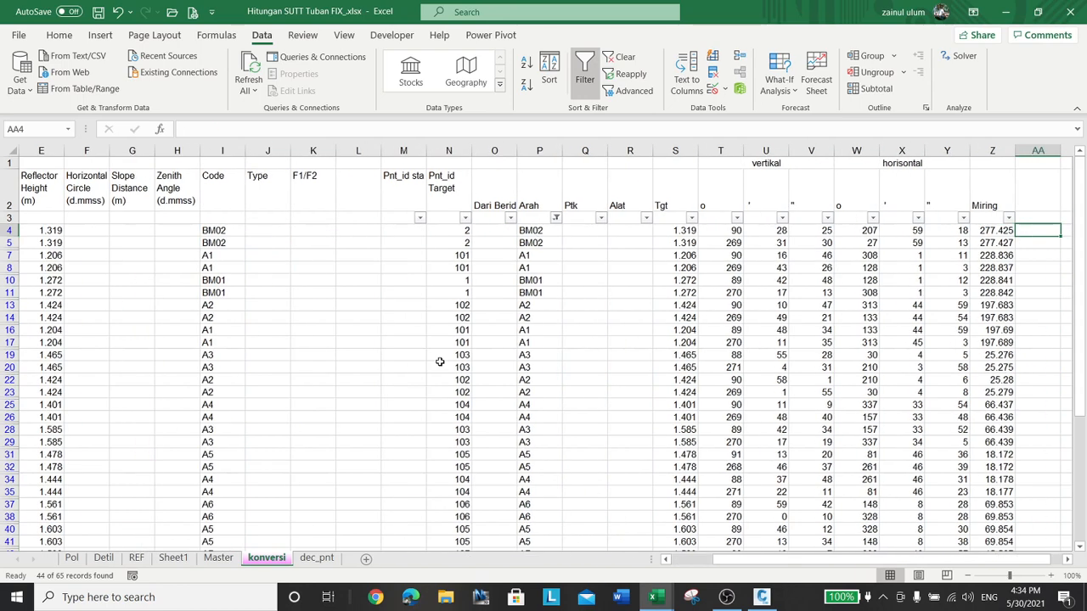
key("Left")
key("Left")
key("Left")
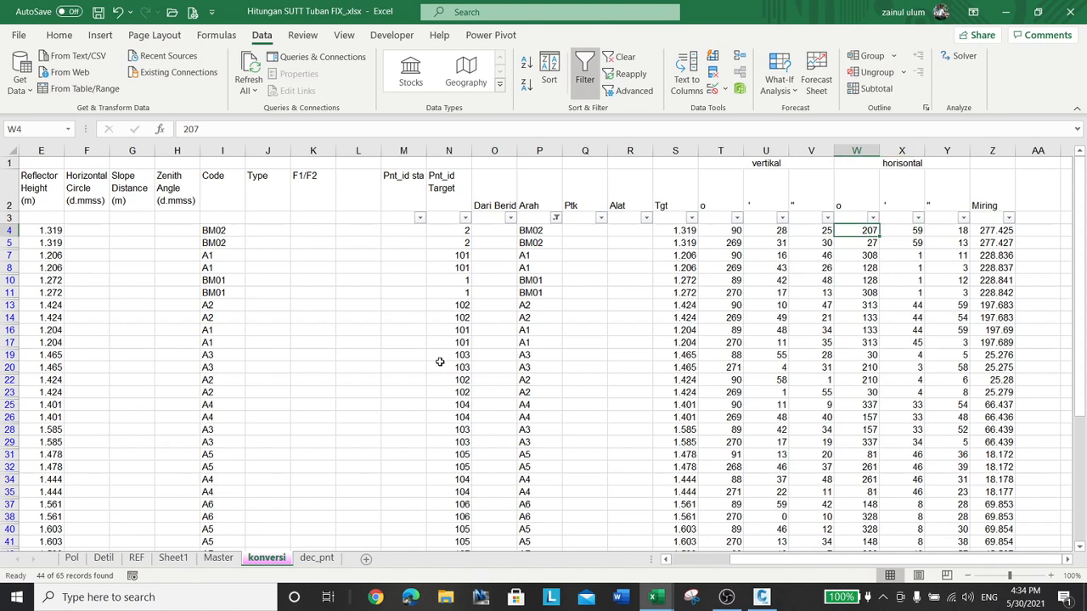
key("Left")
key("Left")
key("Left")
key("Left")
key("Left")
key("Left")
key("Left")
key("Left")
key("Left")
key("Left")
key("Left")
key("Left")
key("Left")
key("Left")
key("Left")
key("Left")
key("Left")
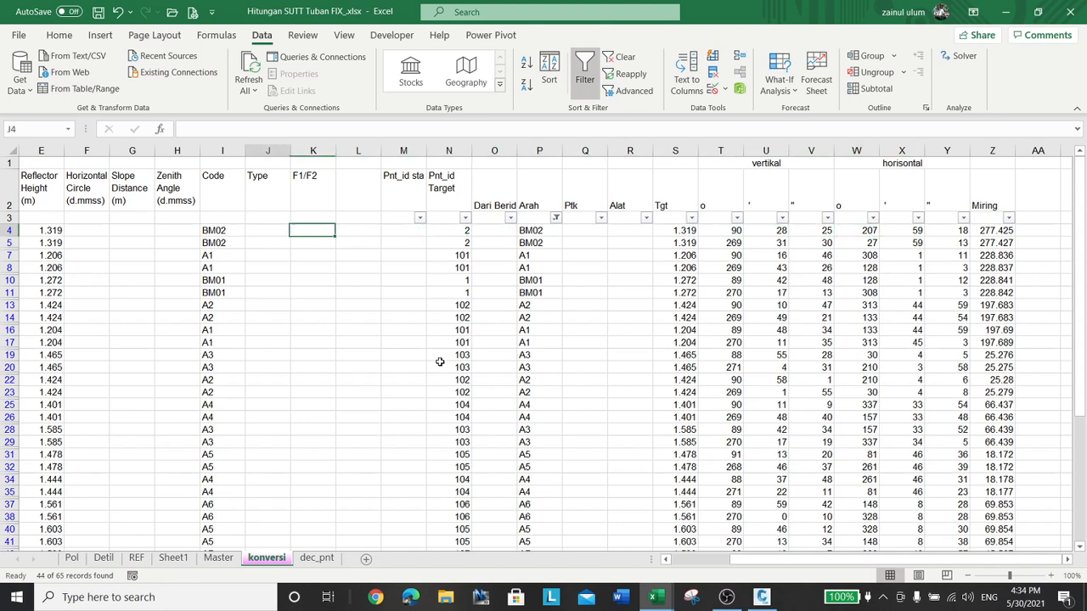
key("Up")
key("Up")
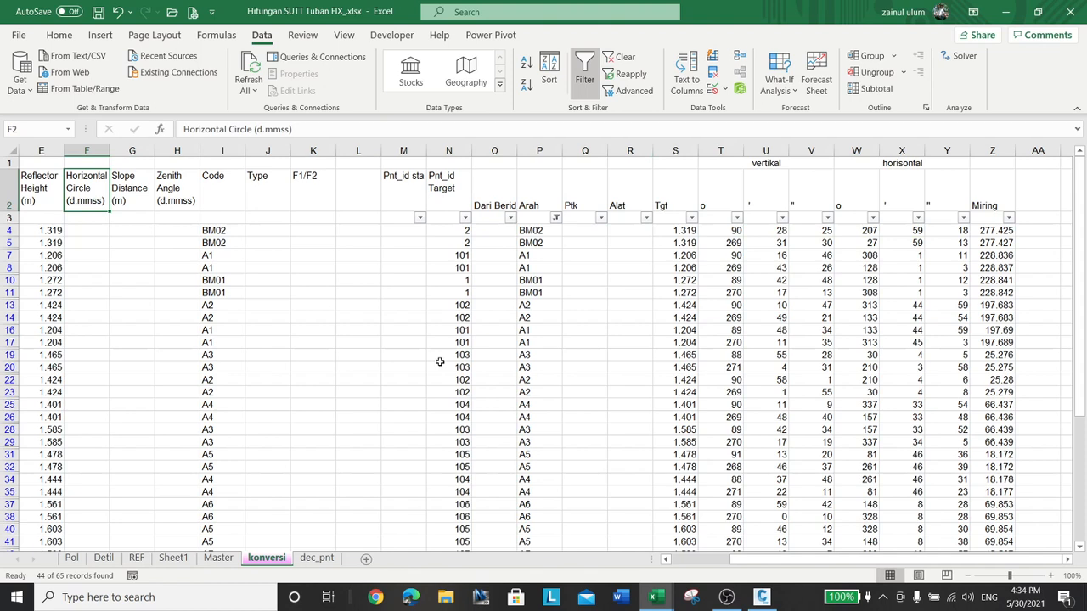
key("Down")
key("Down")
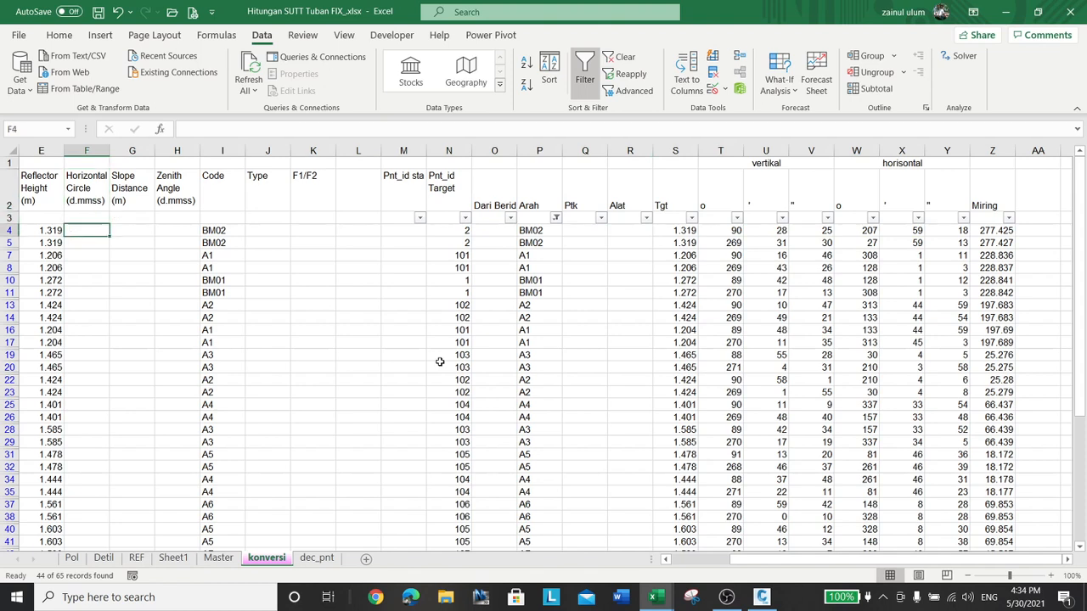
Step: Enter =W4&"."&TEXT(X4,"00")&TEXT(Y4,"00") in F4 to combine the horizontal angle parts in d.mmss format
type("=")
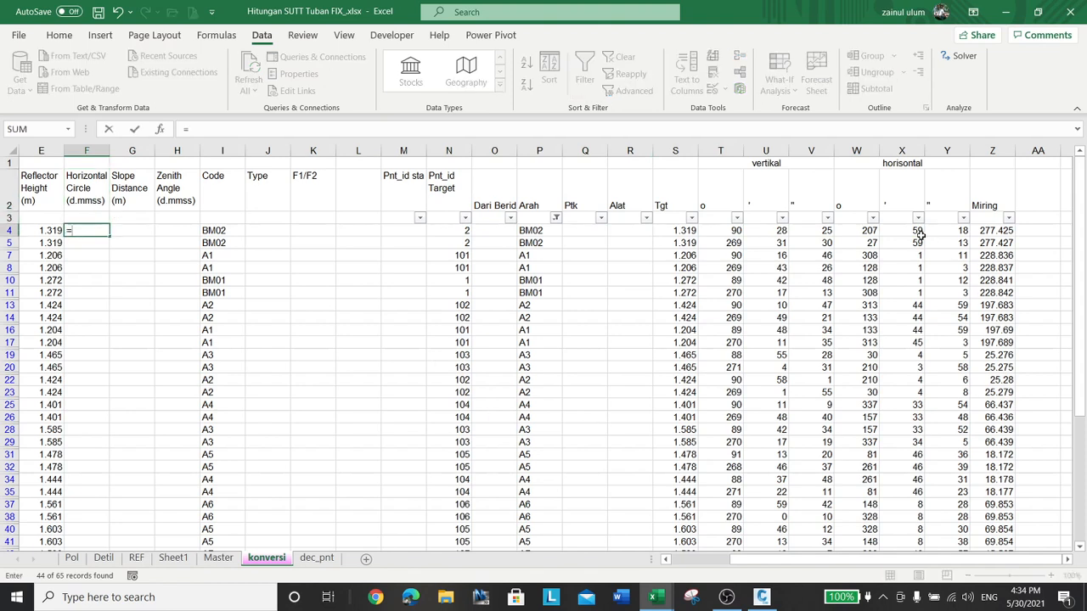
left_click(871, 232)
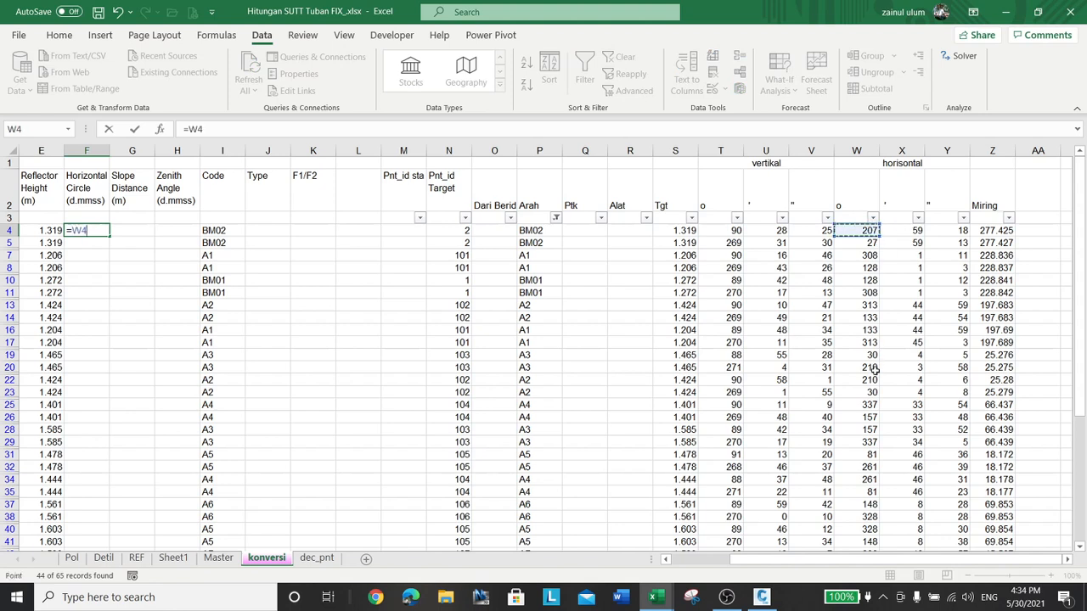
type("&")
type("\".\"&tex")
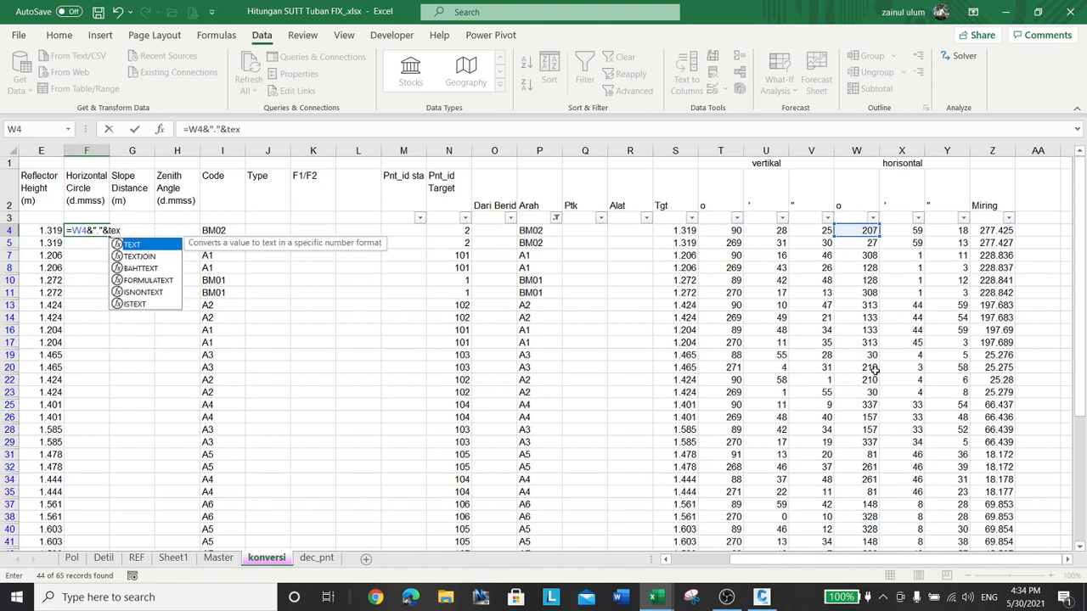
type("t(")
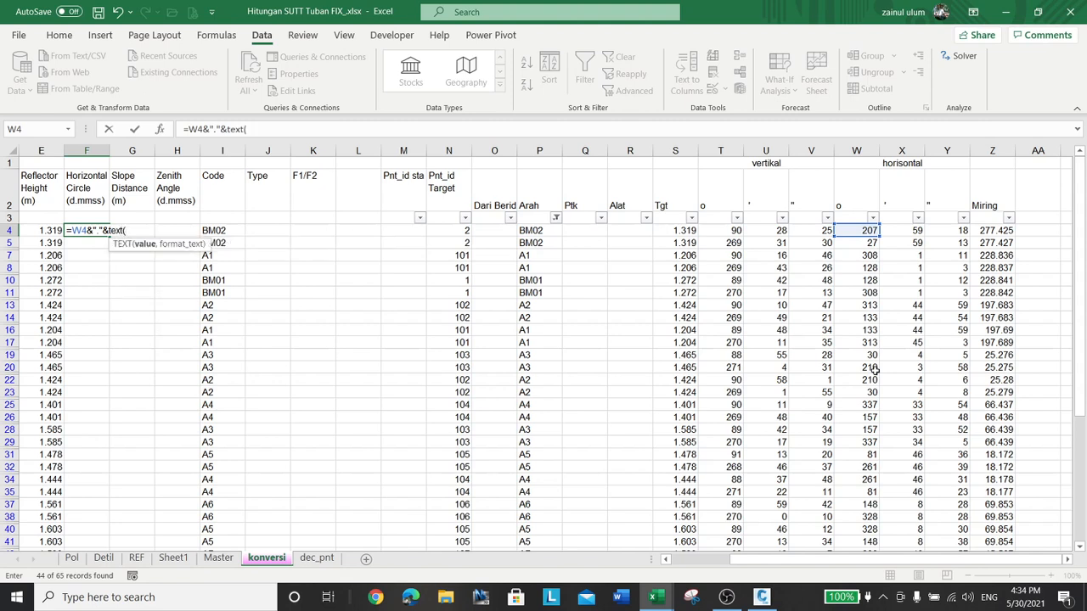
left_click(906, 237)
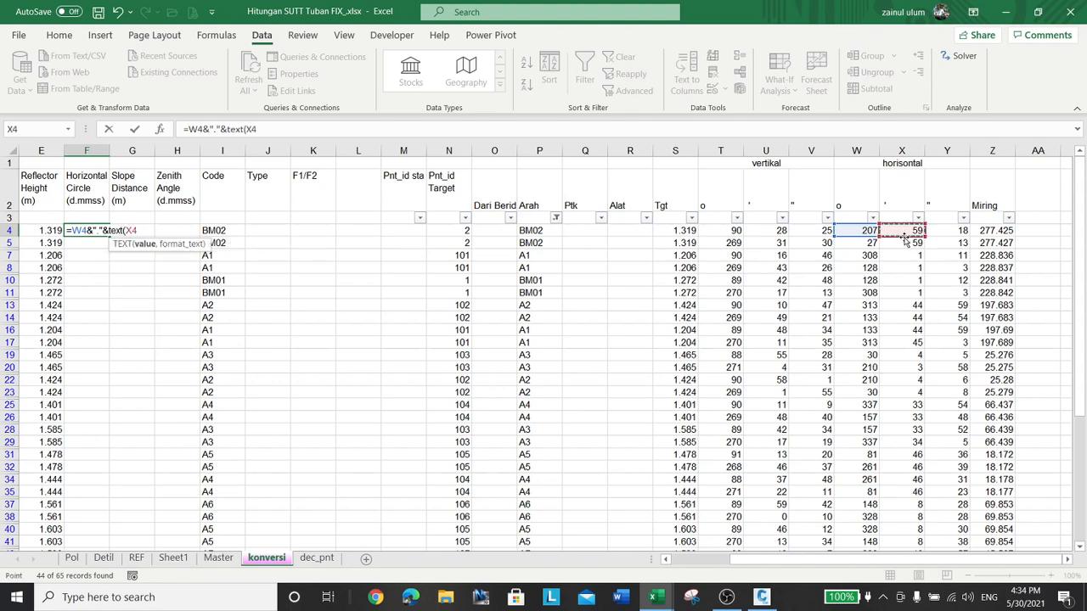
type(",\"00")
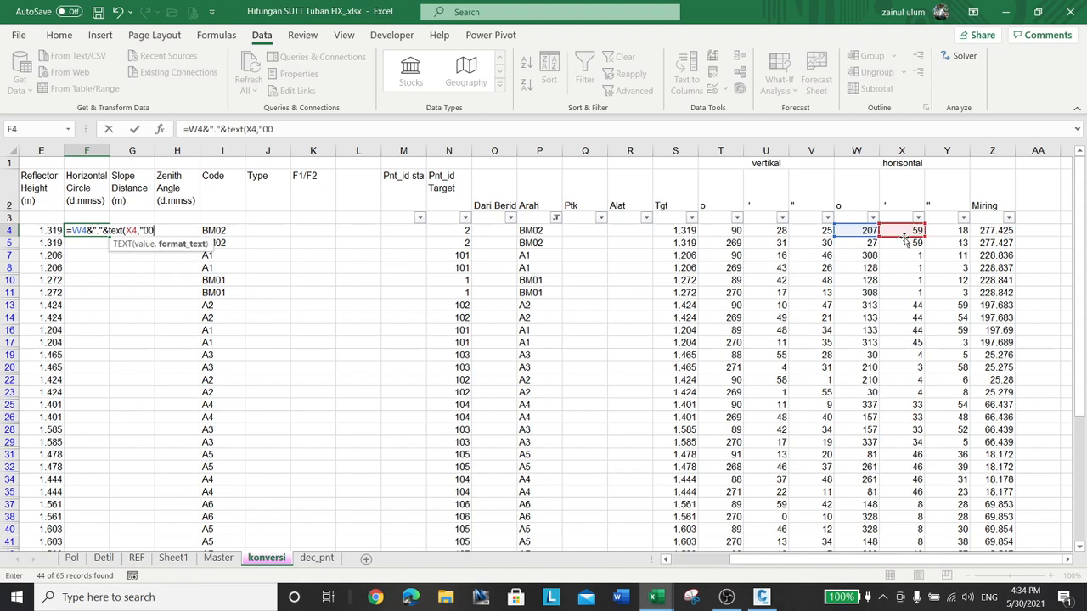
type("\")&tex")
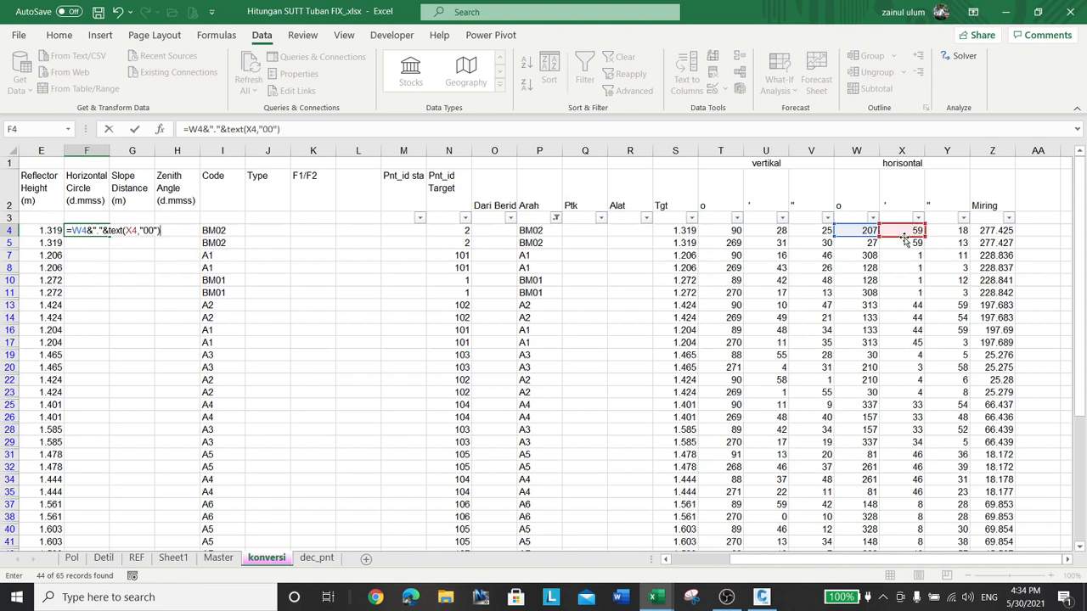
type("t(")
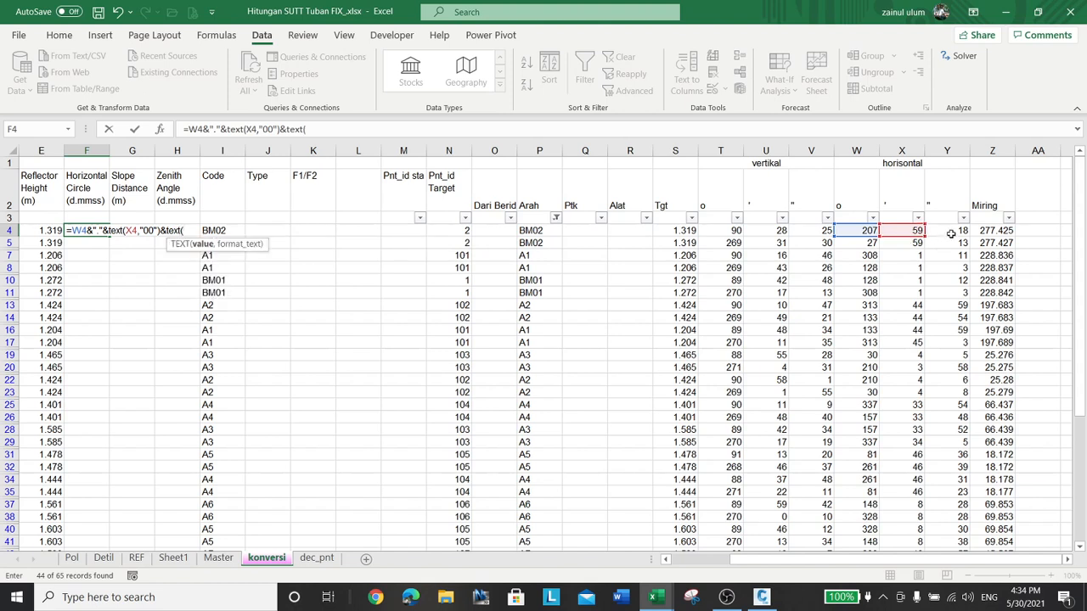
left_click(952, 231)
type(",")
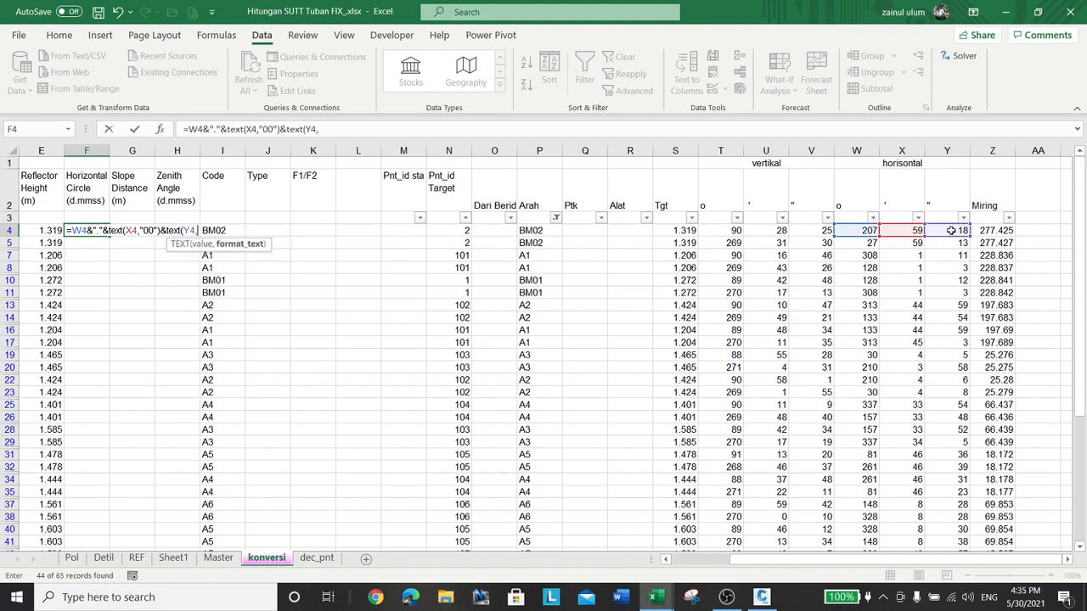
type("\"00\")")
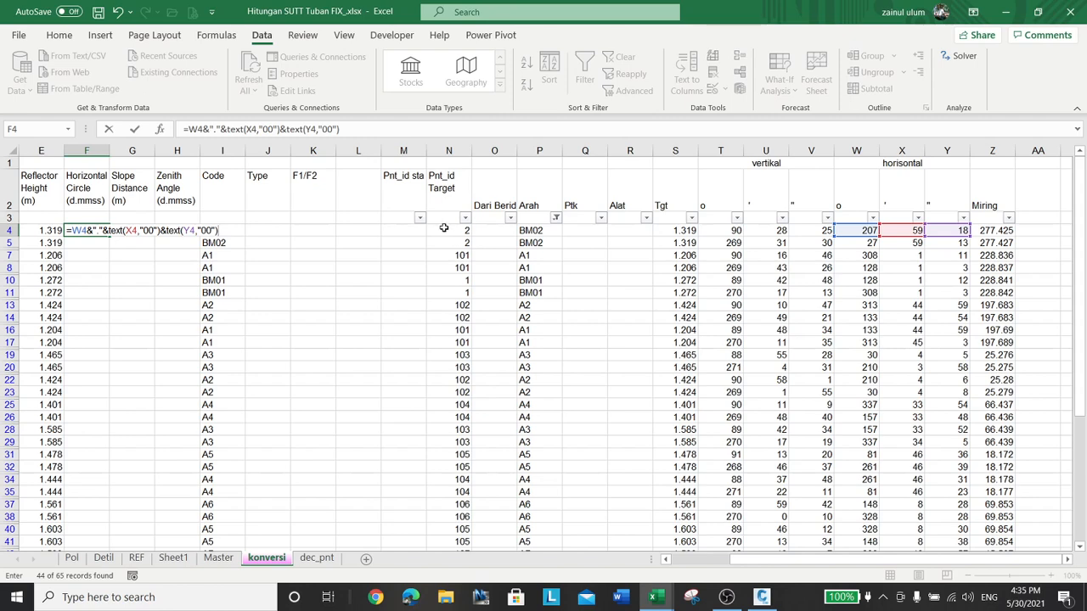
key("Tab")
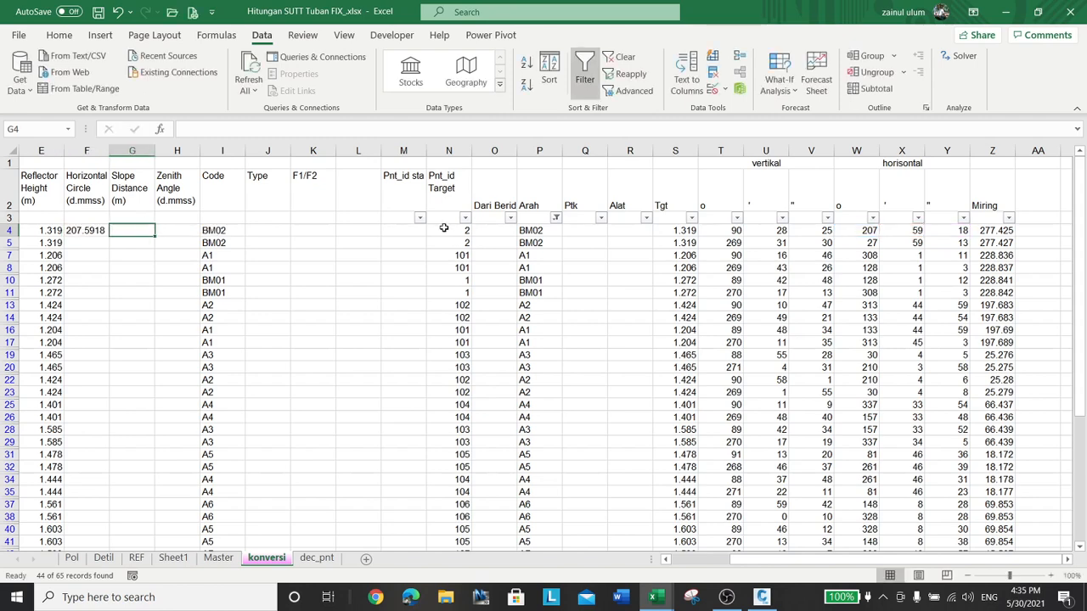
Step: Fill the Horizontal Circle formula from F4 through the visible rows down to F68
key("Left")
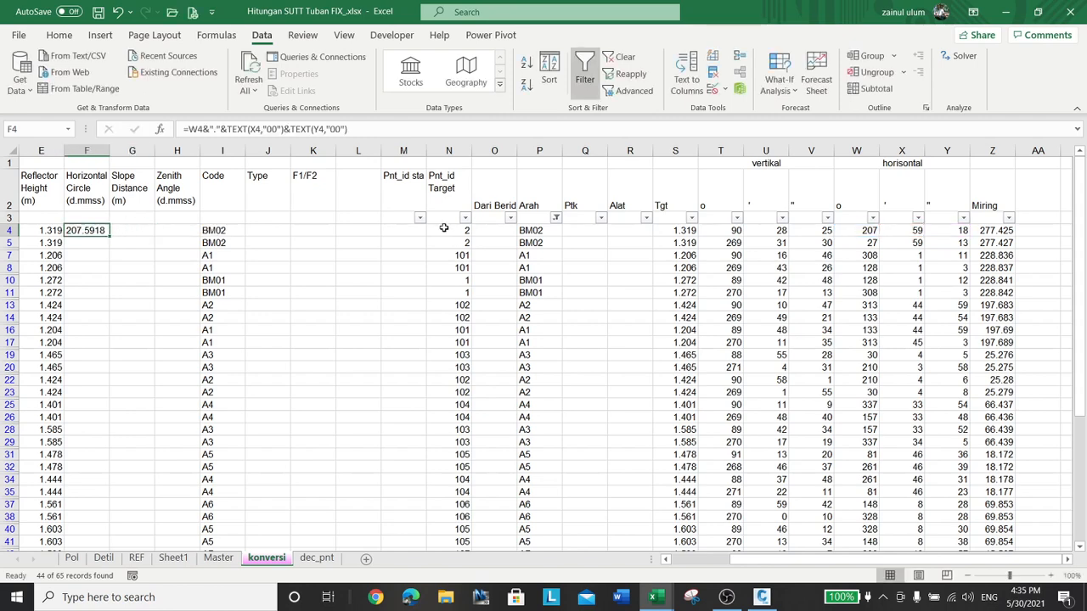
scroll(323, 323, "down", 7)
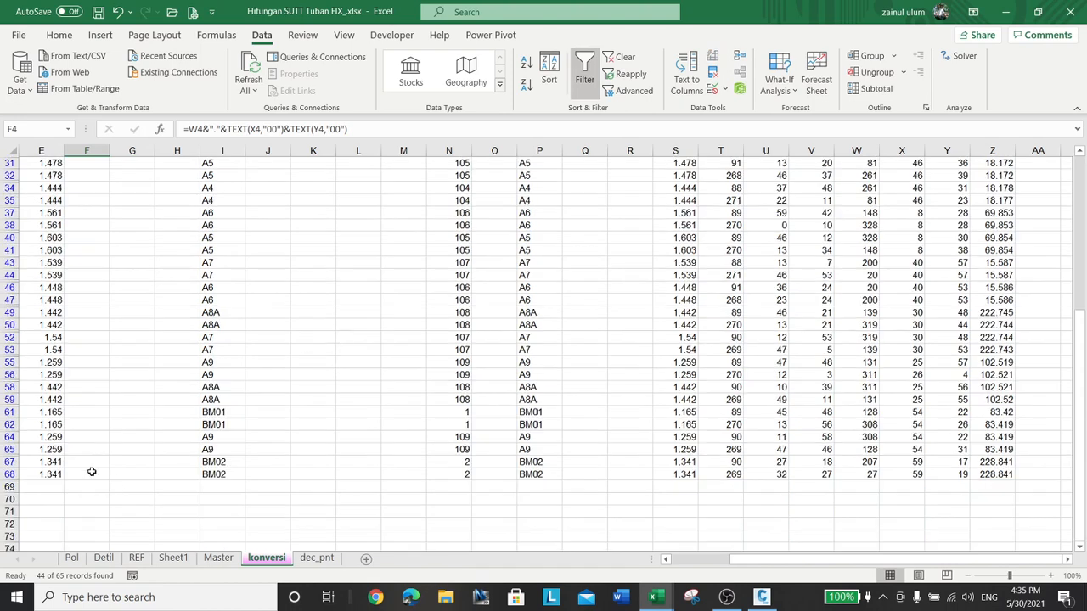
left_click(86, 474, "shift")
scroll(306, 440, "up", 9)
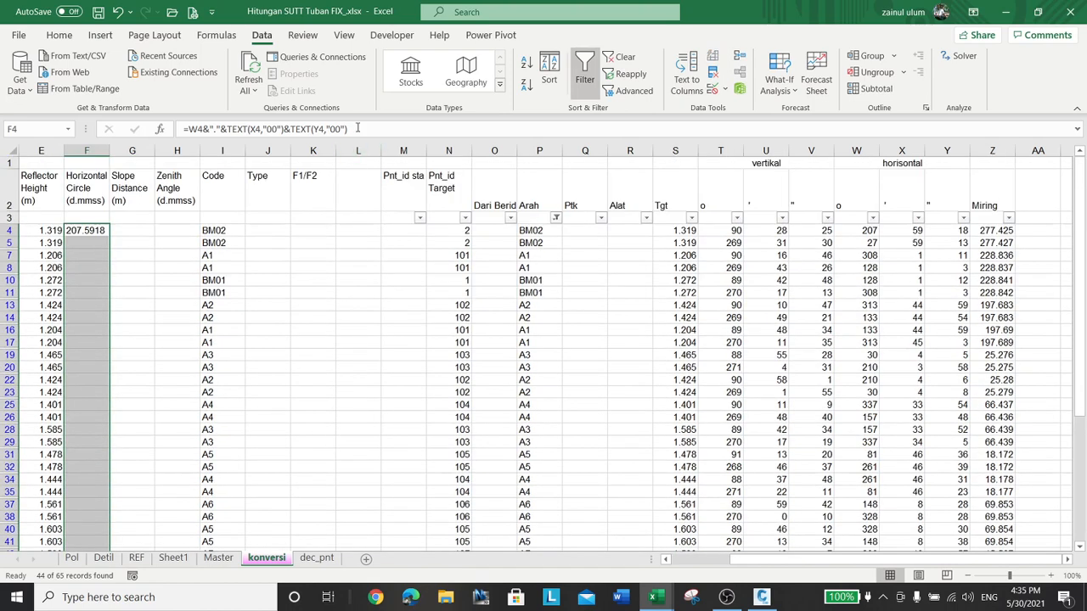
left_click(357, 128)
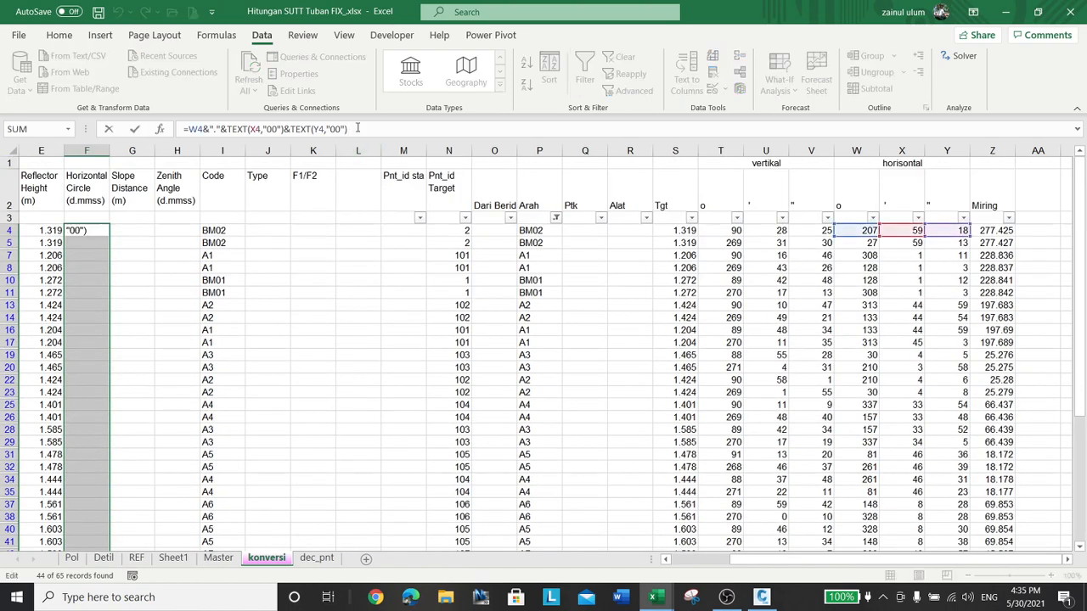
key("ctrl+Return")
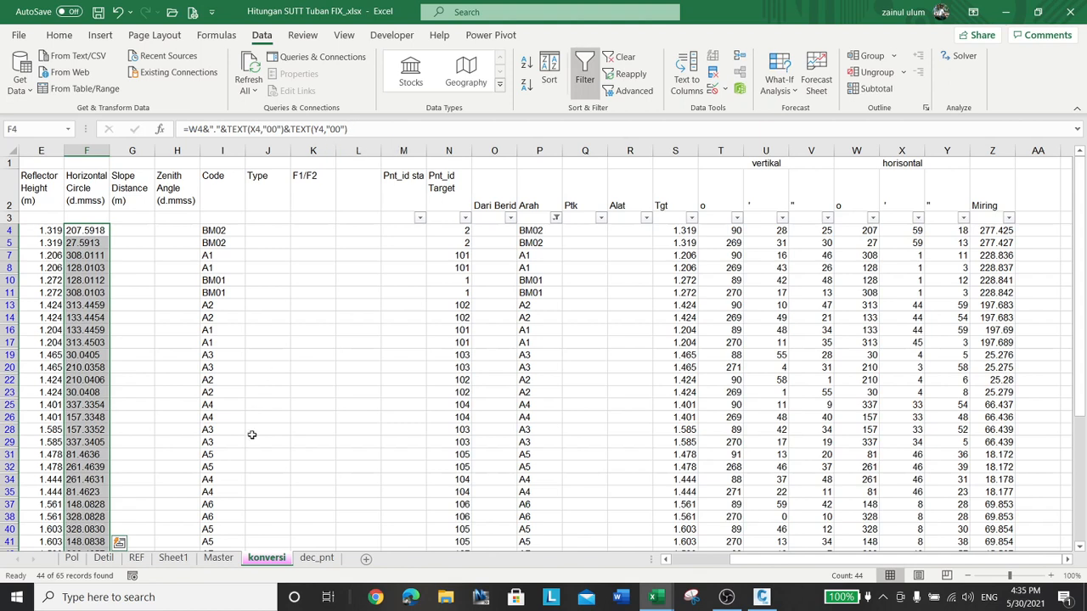
Step: Check the combined horizontal angle in F8 against the source degrees, minutes and seconds in row 8
left_click(103, 269)
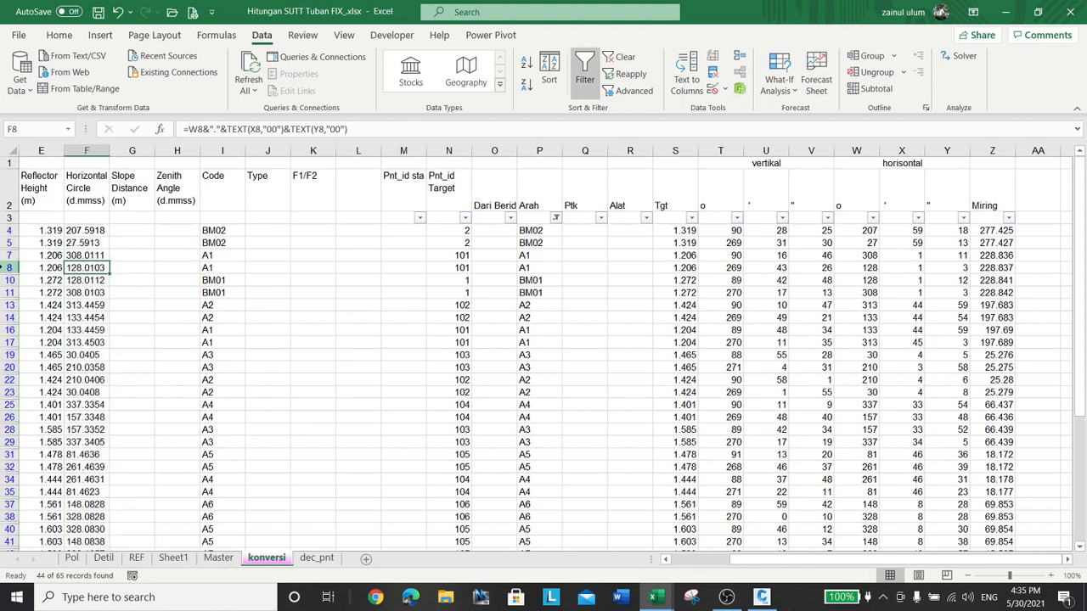
left_click(9, 267)
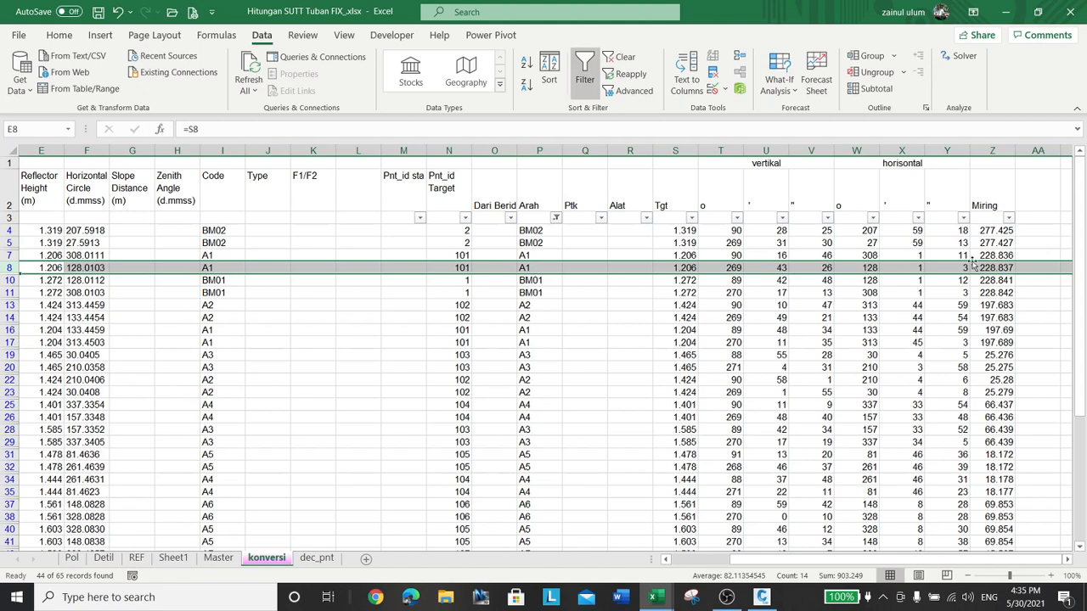
left_click(93, 267)
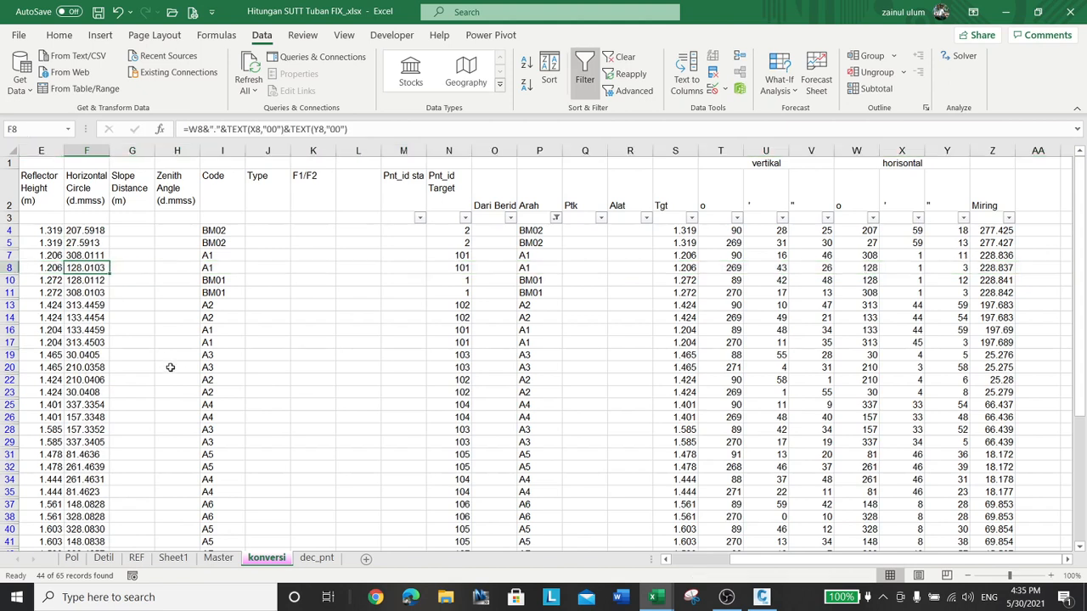
Step: Enter the formula =Z4 in G4 to bring the Miring value into Slope Distance
left_click(128, 230)
type("=")
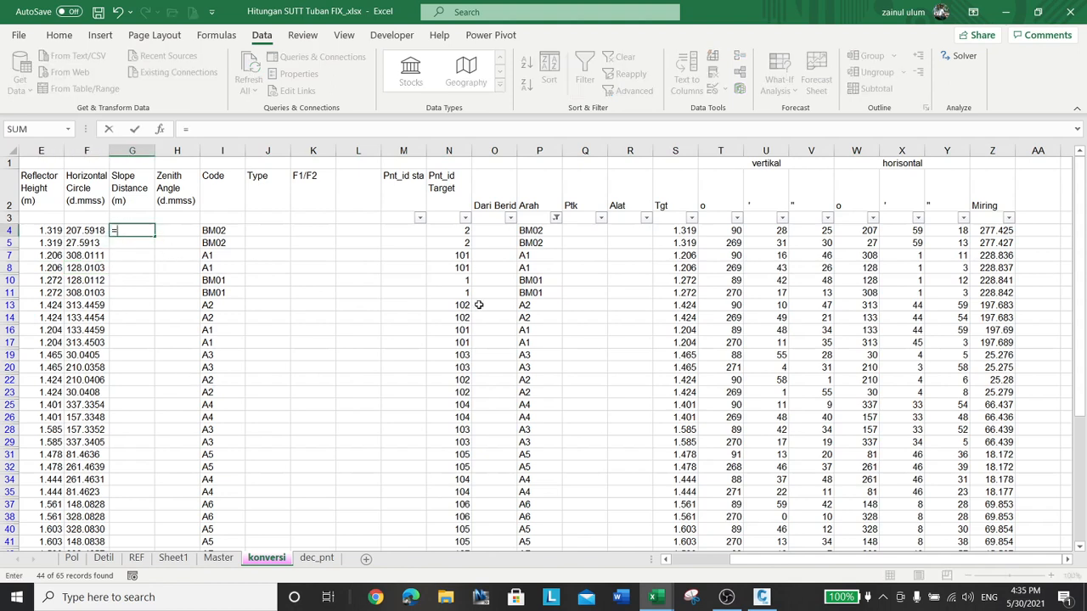
left_click(1001, 231)
key("ctrl+Return")
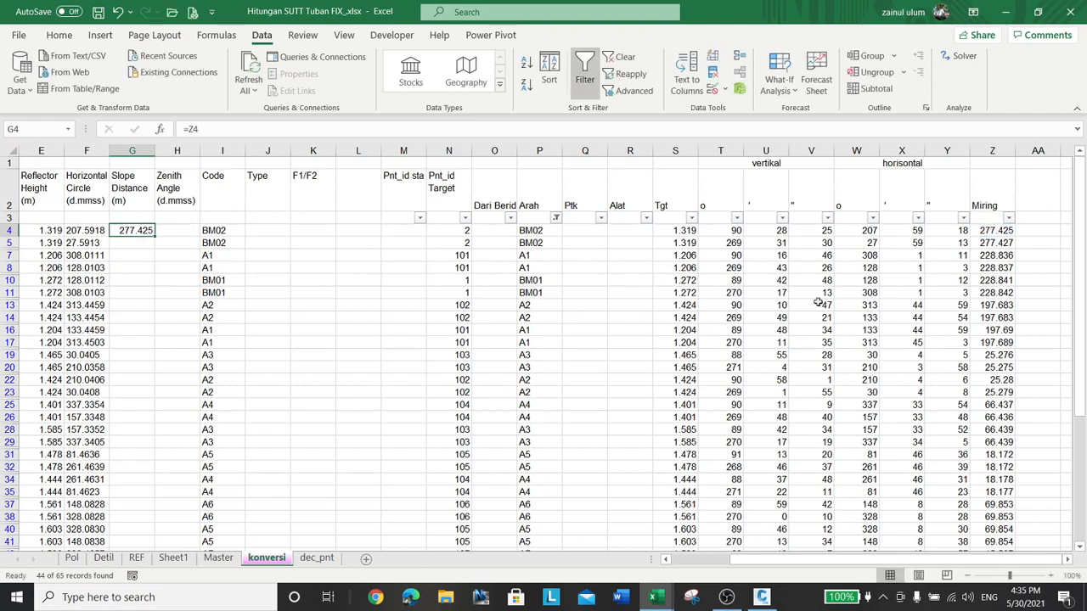
Step: Fill the =Z4 formula from G4 through the visible Slope Distance rows down to G68
scroll(267, 387, "down", 5)
scroll(267, 387, "down", 6)
left_click(144, 427, "shift")
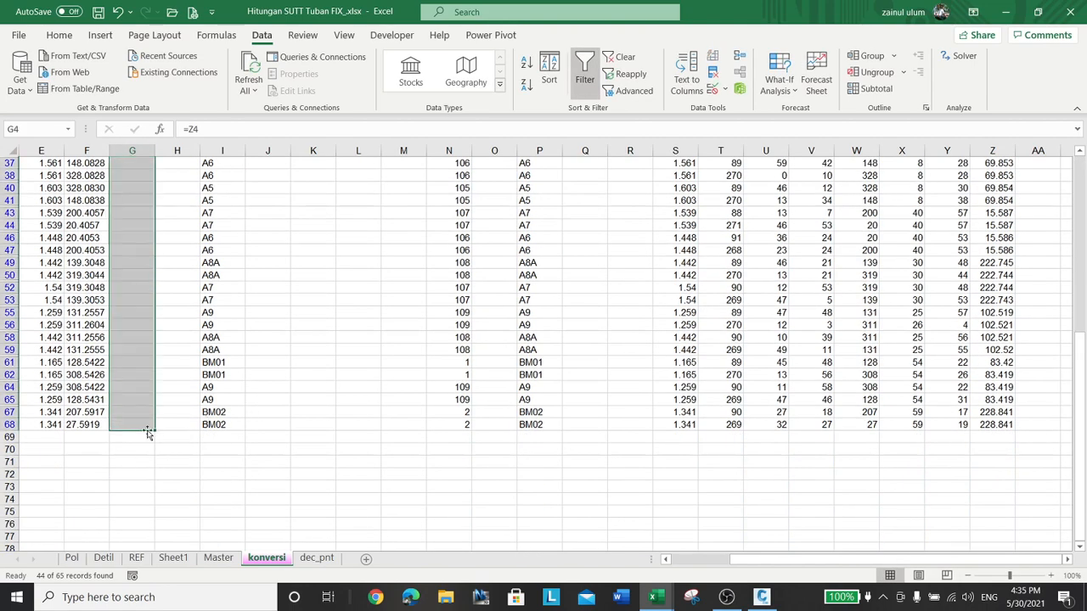
left_click(209, 128)
key("ctrl+Return")
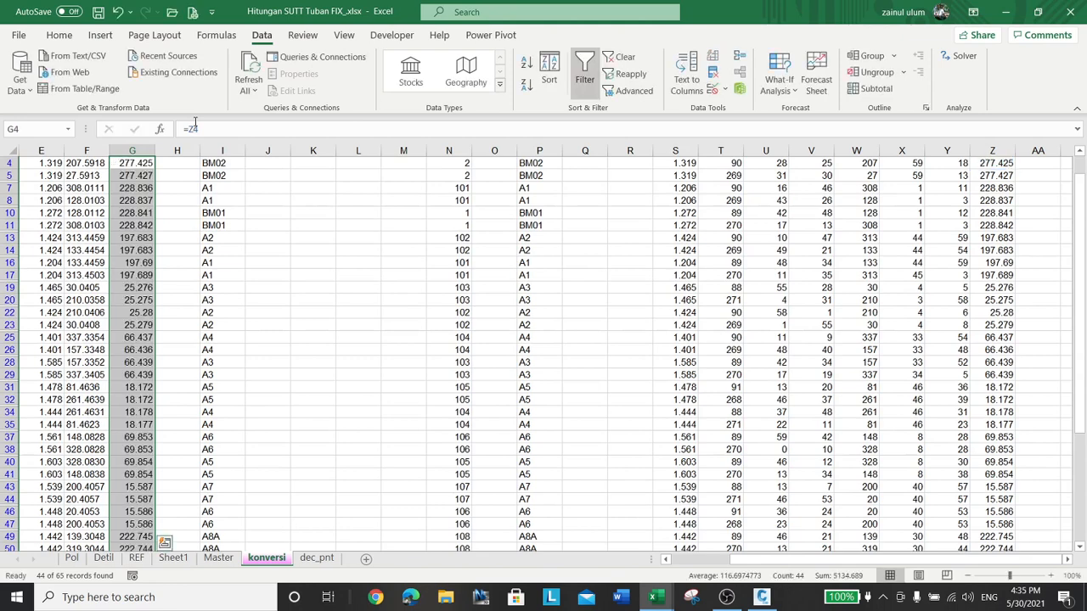
scroll(334, 300, "up", 1)
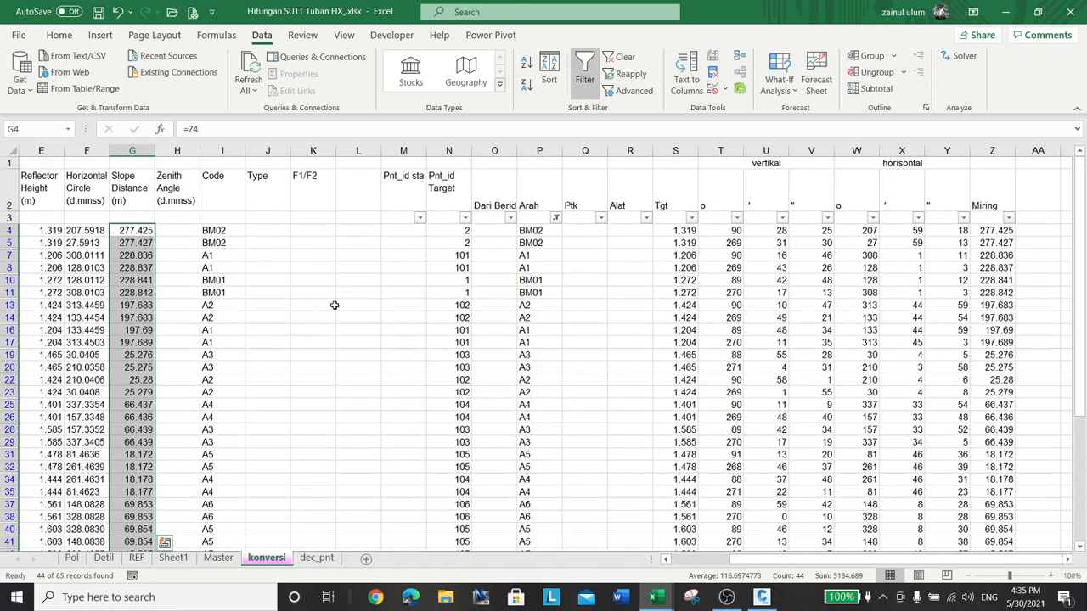
Step: Enter the formula =T4&"."&TEXT(U4,"00")&TEXT(V4,"00") in H4 to combine the vertical angle into Zenith Angle
left_click_drag(171, 228, 173, 292)
left_click(171, 228)
left_click(92, 230)
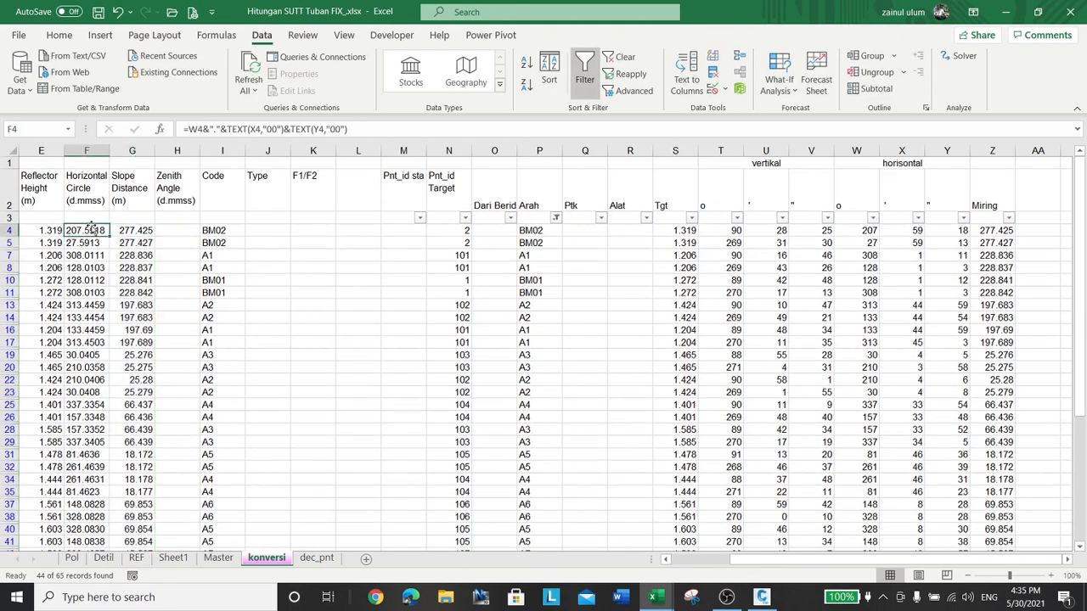
left_click(180, 227)
type("=")
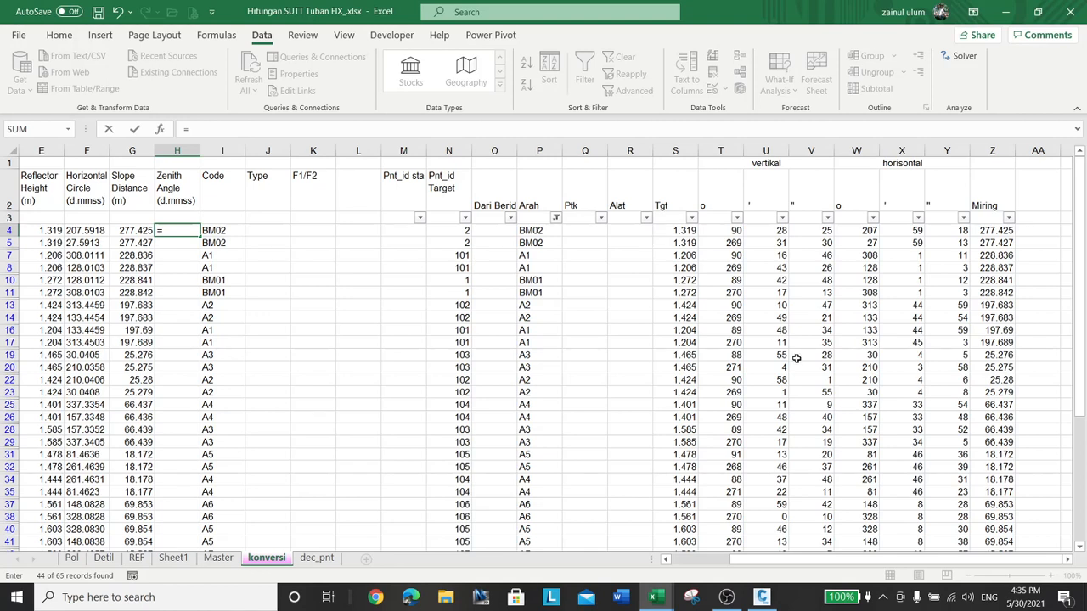
left_click(728, 231)
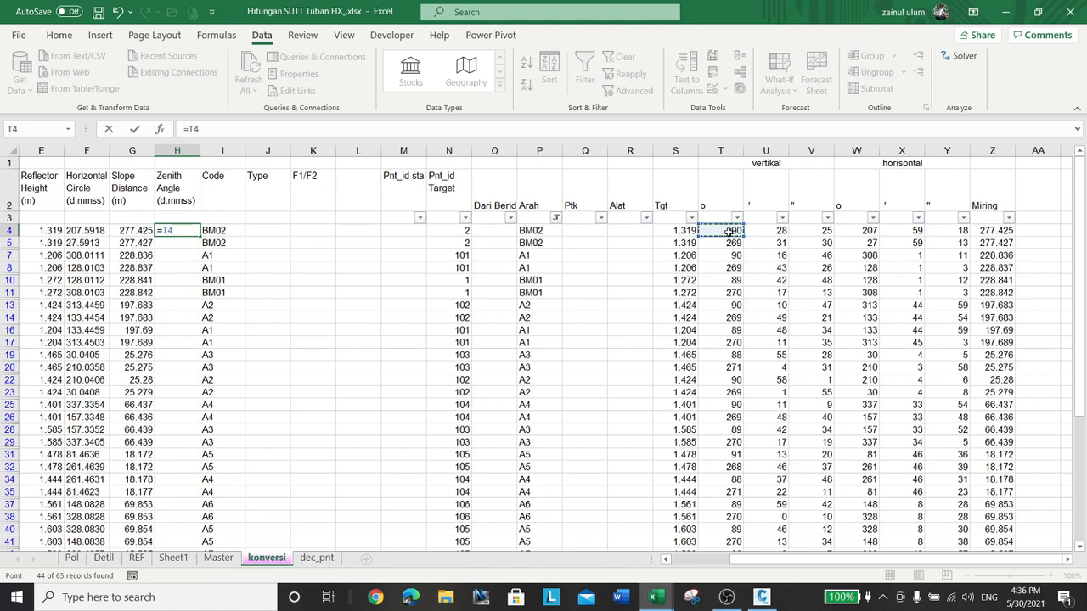
type("&\".\"&text")
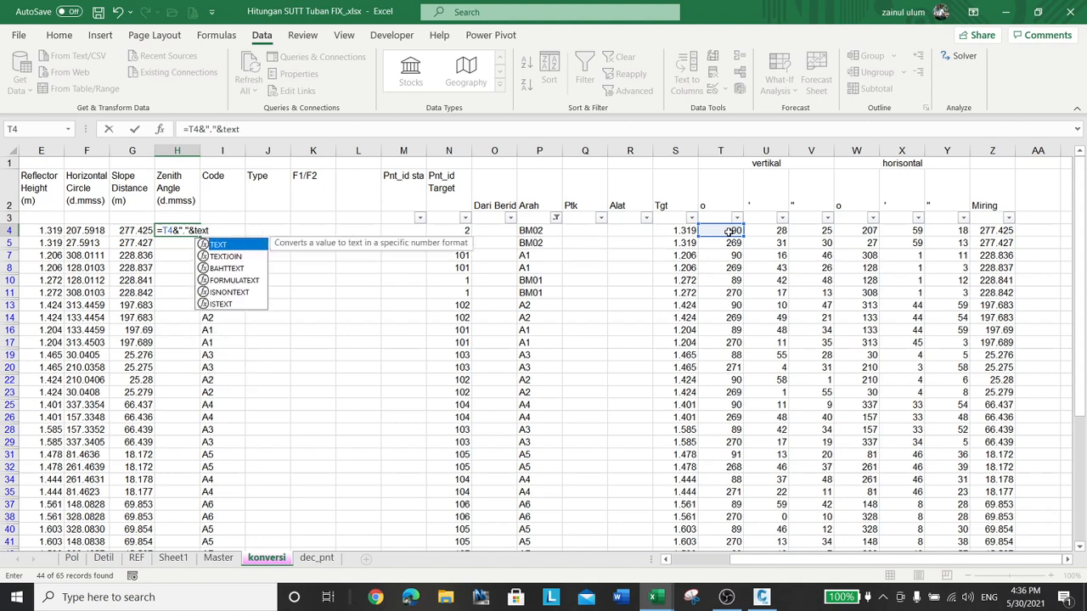
type("(")
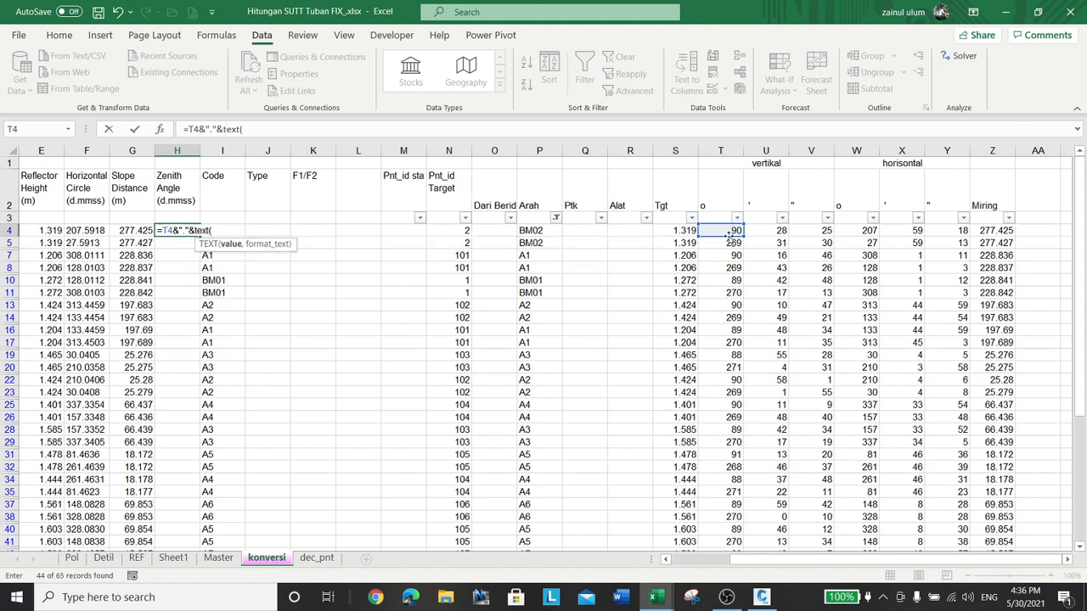
left_click(774, 230)
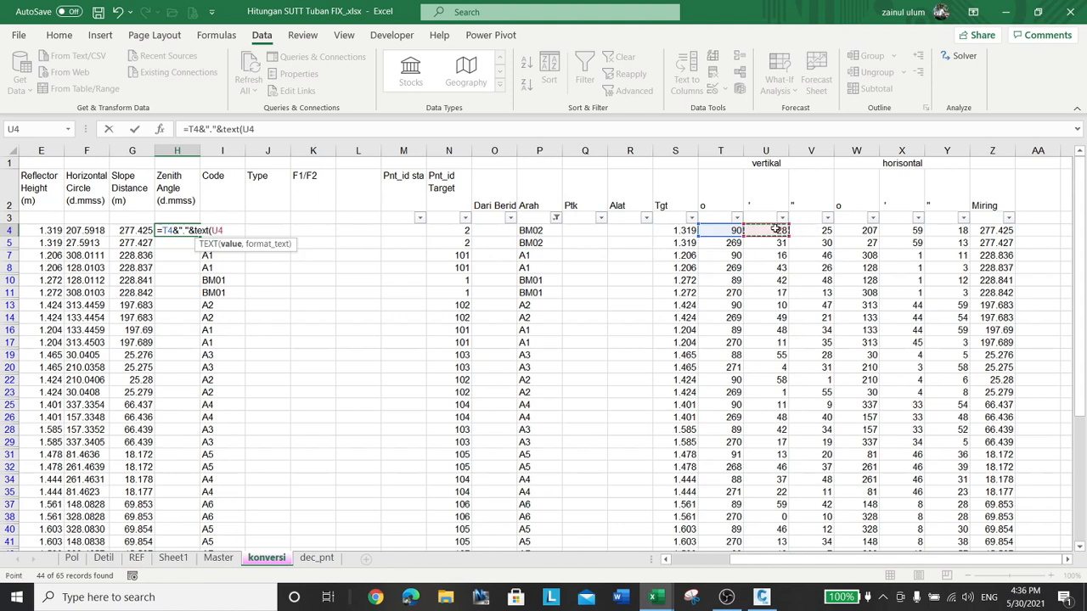
type(",\"00")
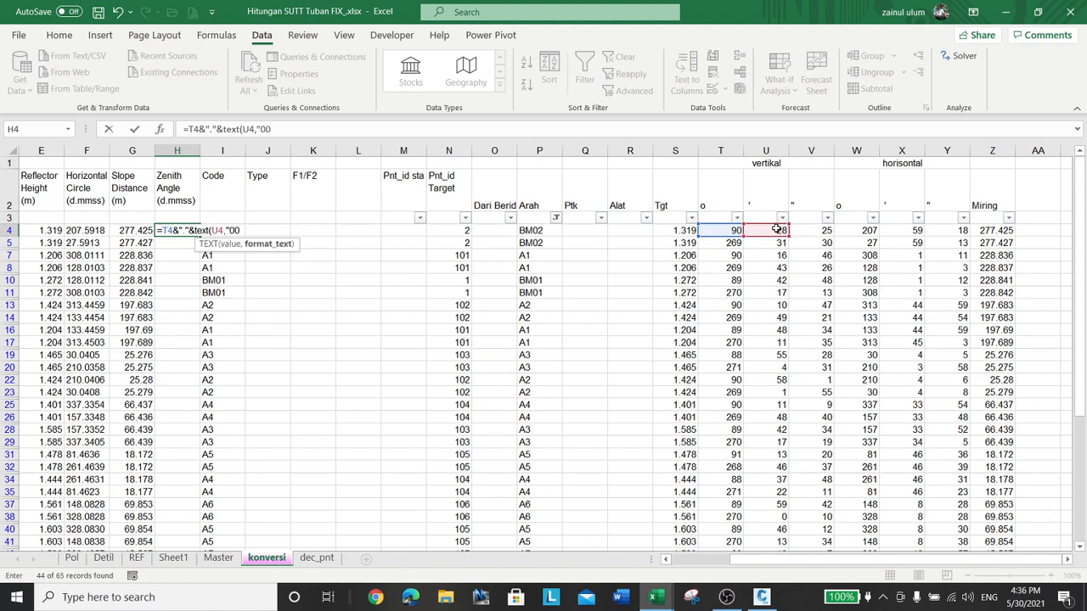
type("\")&")
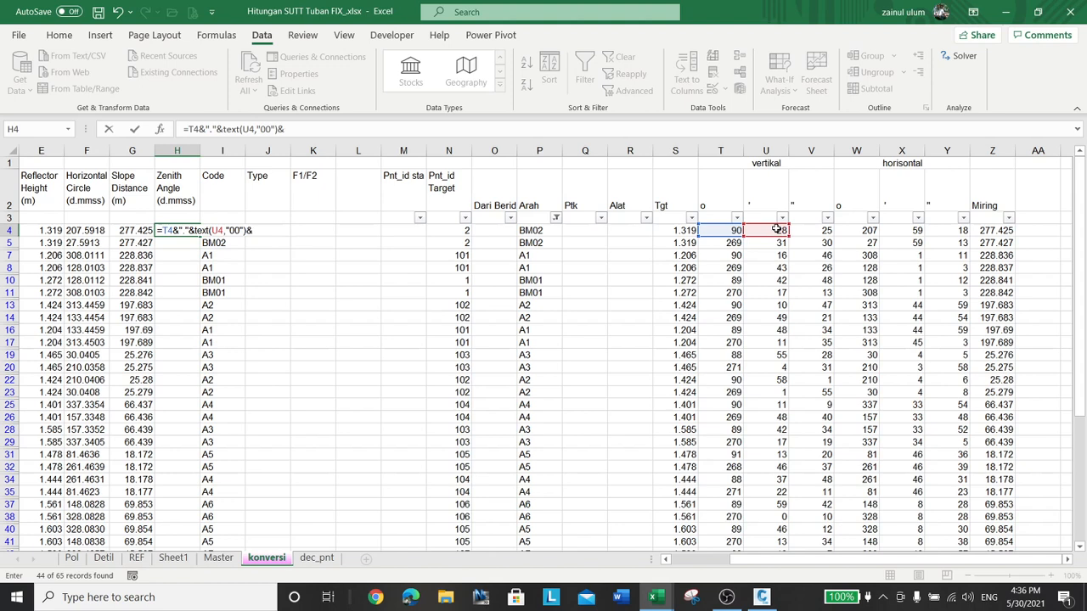
type("text(")
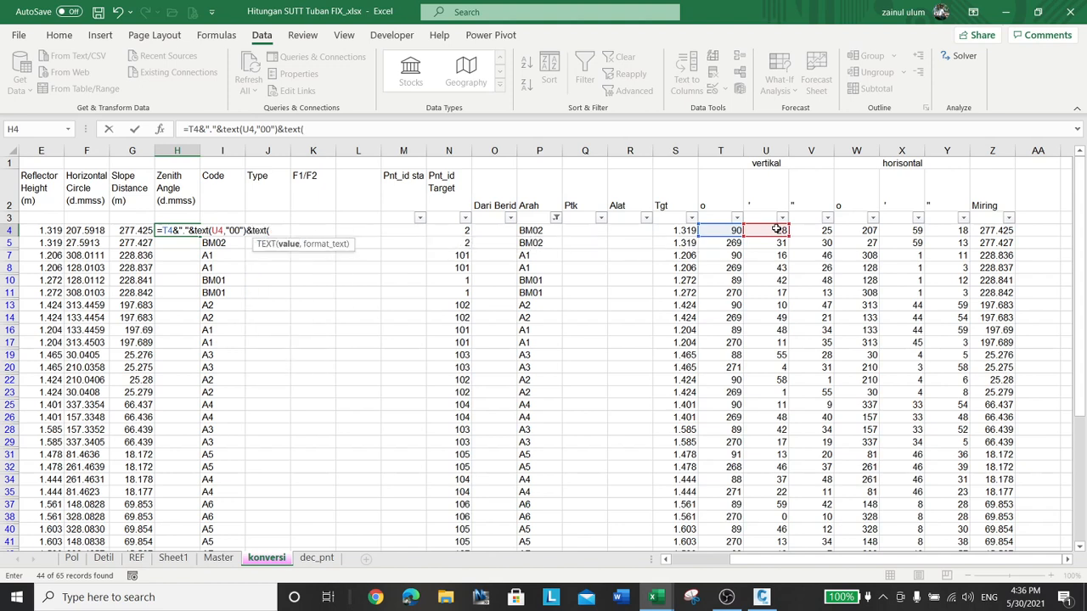
left_click(812, 230)
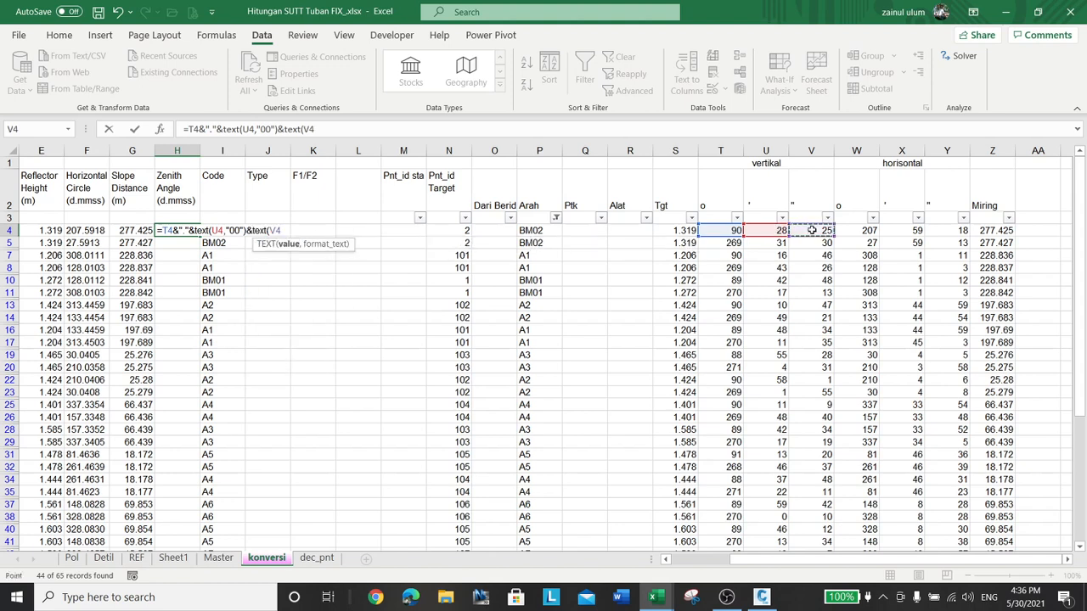
type(",\"00")
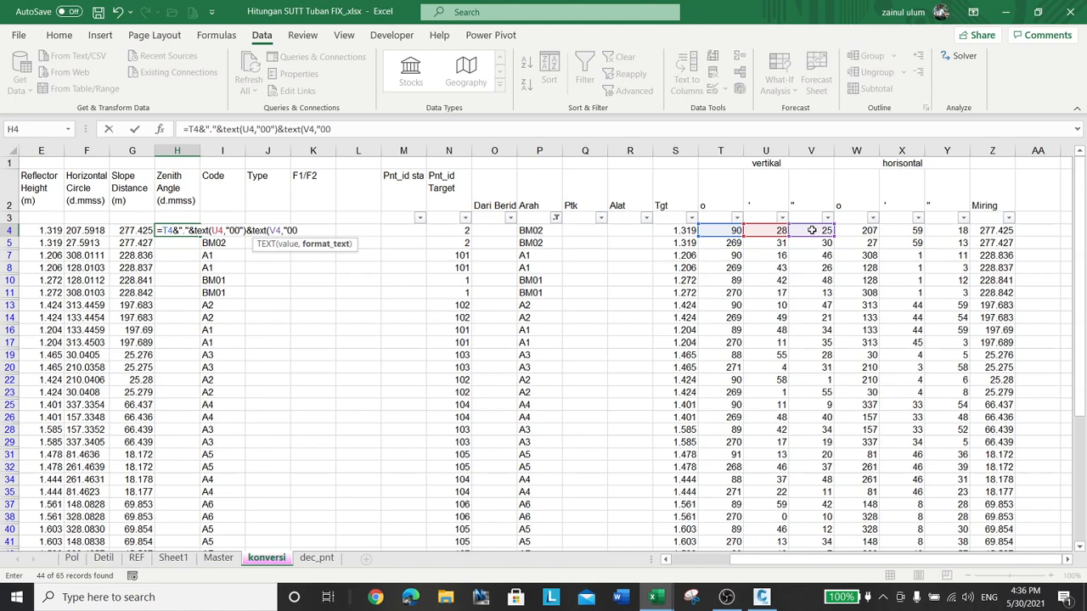
type("\")")
key("Tab")
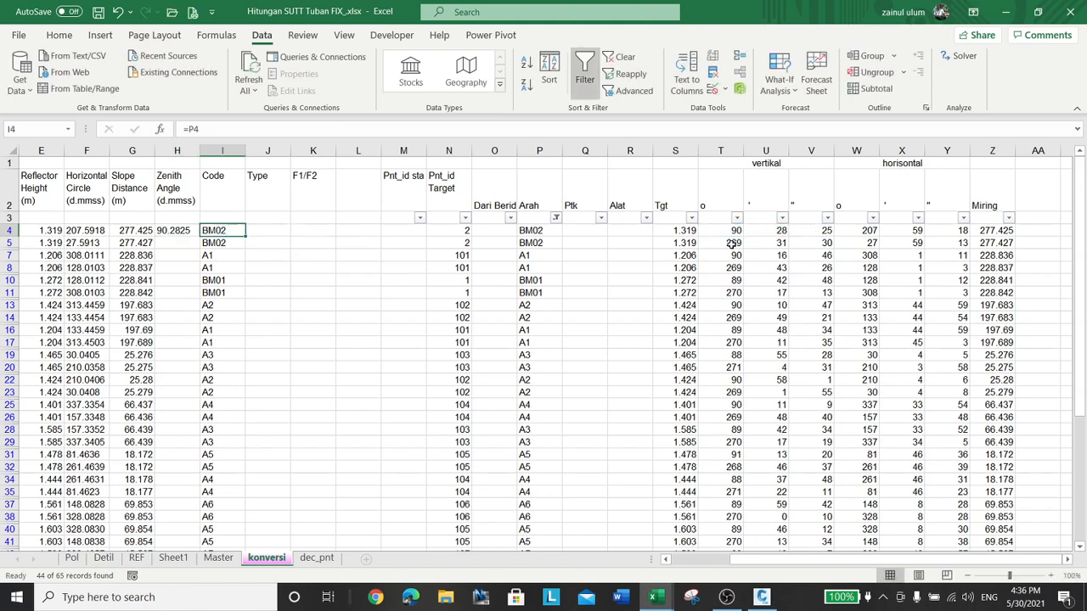
Step: Fill the Zenith Angle formula from H4 through the visible rows down to H68
left_click(180, 231)
scroll(291, 293, "down", 7)
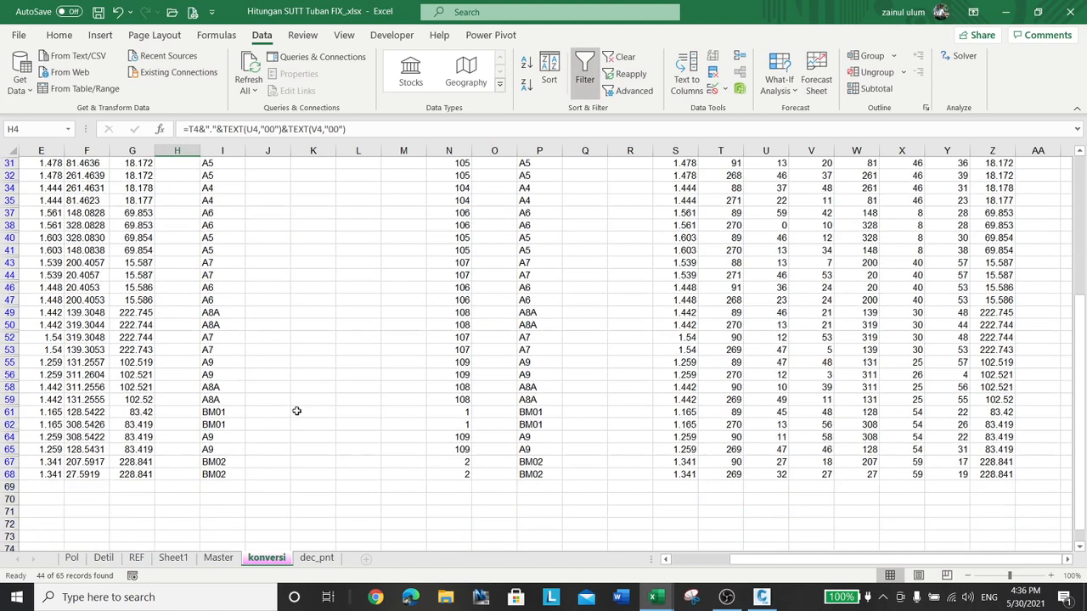
left_click(181, 472, "shift")
scroll(251, 444, "up", 9)
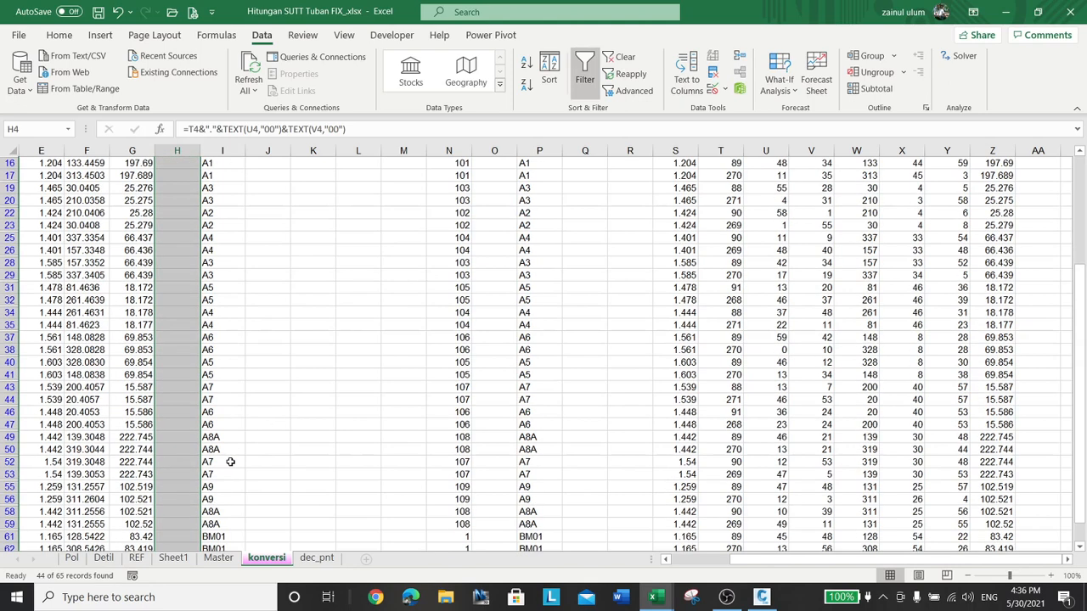
left_click(360, 129)
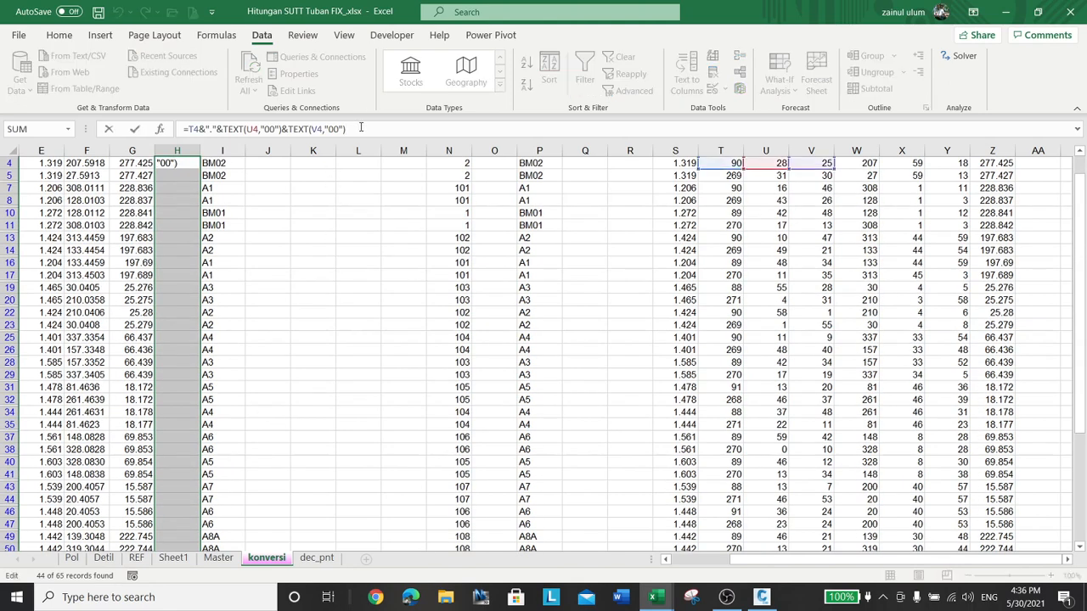
key("ctrl+Return")
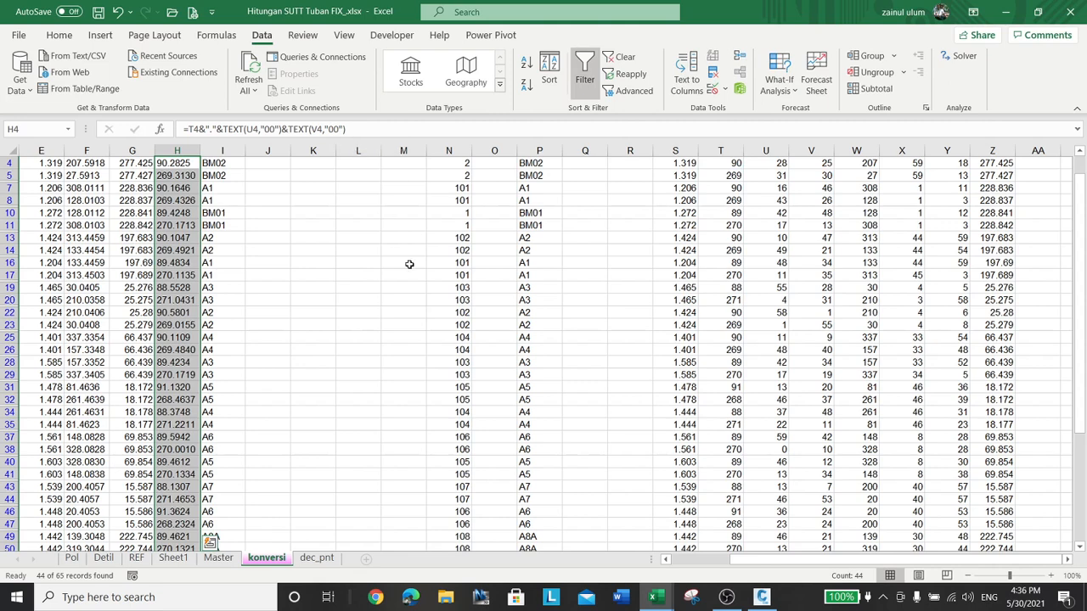
scroll(410, 281, "up", 1)
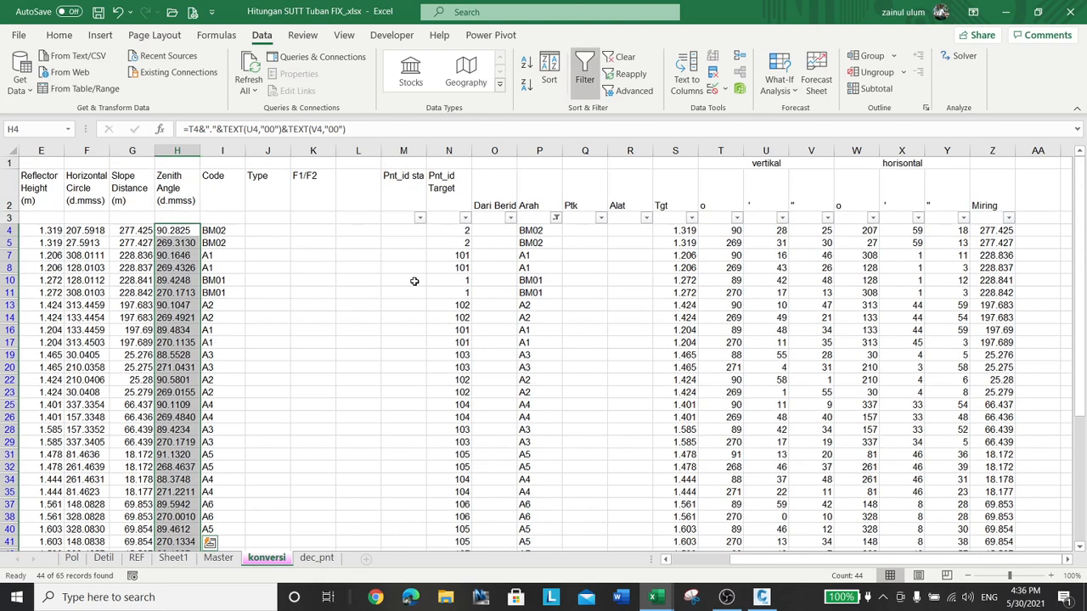
Step: Clear the filter on the konversi sheet so all rows show again
left_click(170, 267)
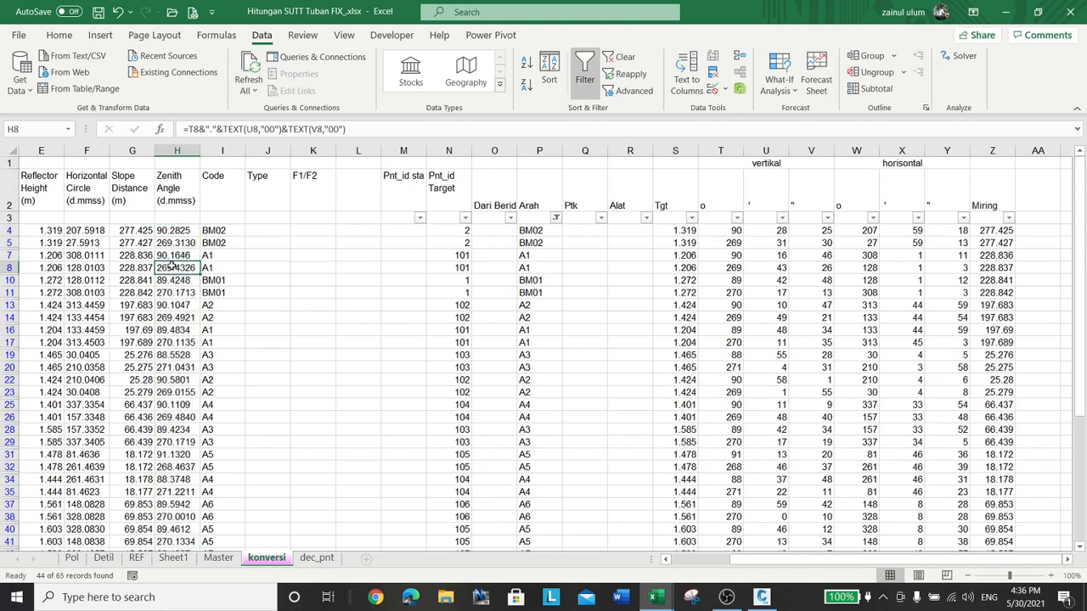
left_click(622, 58)
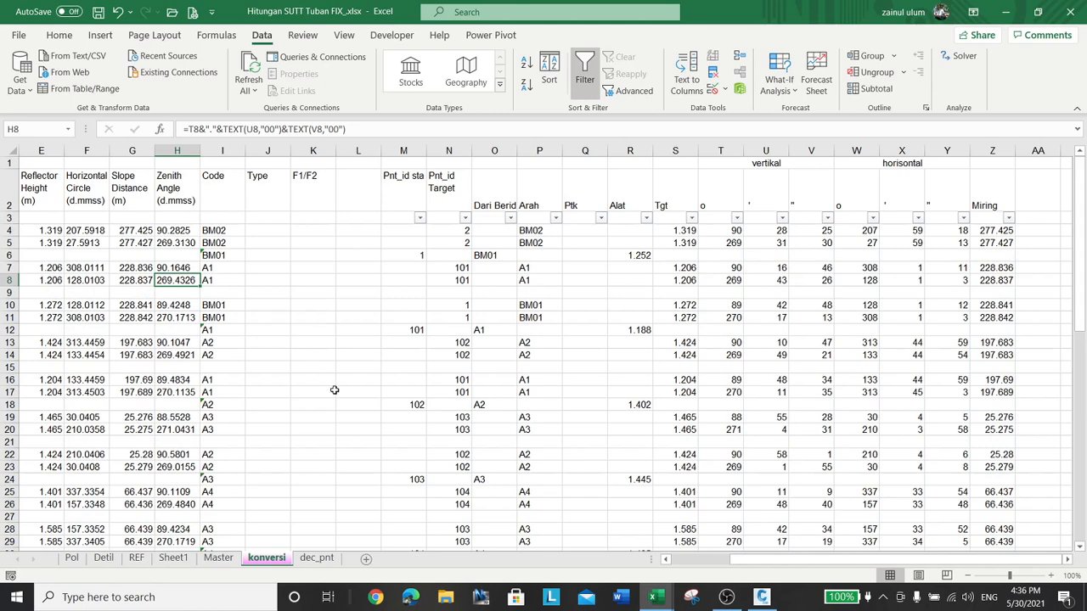
left_click_drag(755, 560, 750, 564)
left_click_drag(552, 562, 550, 561)
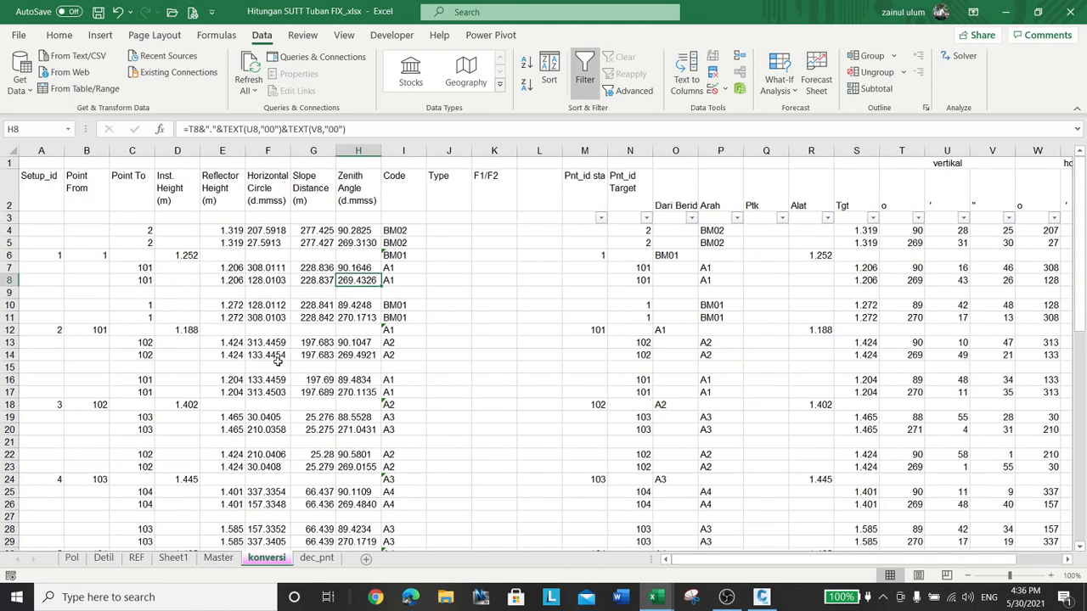
Step: Compare the station rows on the konversi sheet with the single-row record layout on the pol sheet of the ts2fbk-master workbook
left_click(176, 266)
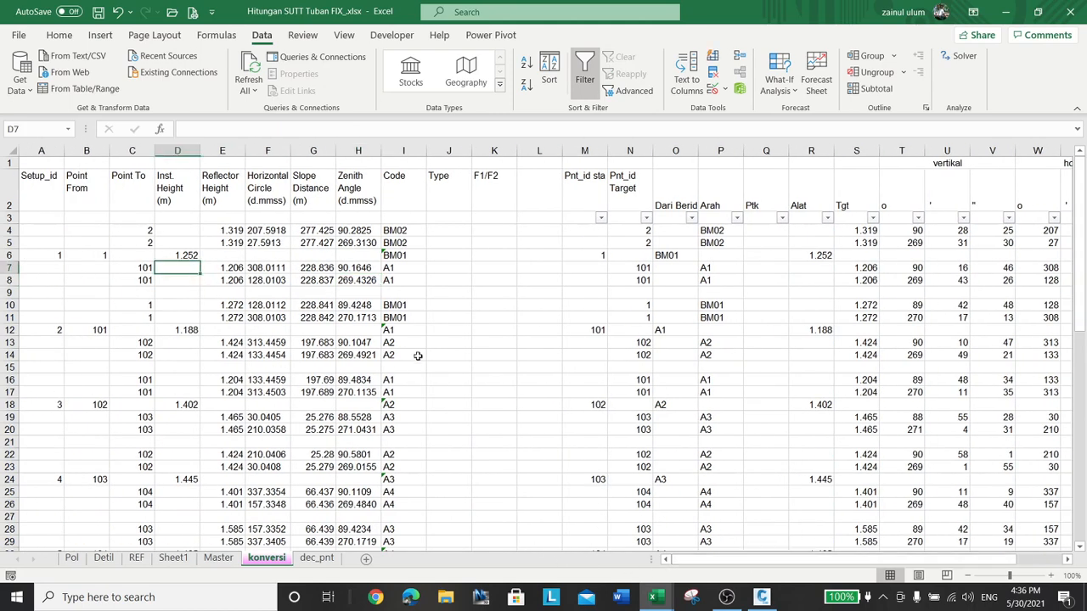
left_click(389, 255)
scroll(480, 416, "down", 9)
scroll(478, 418, "down", 5)
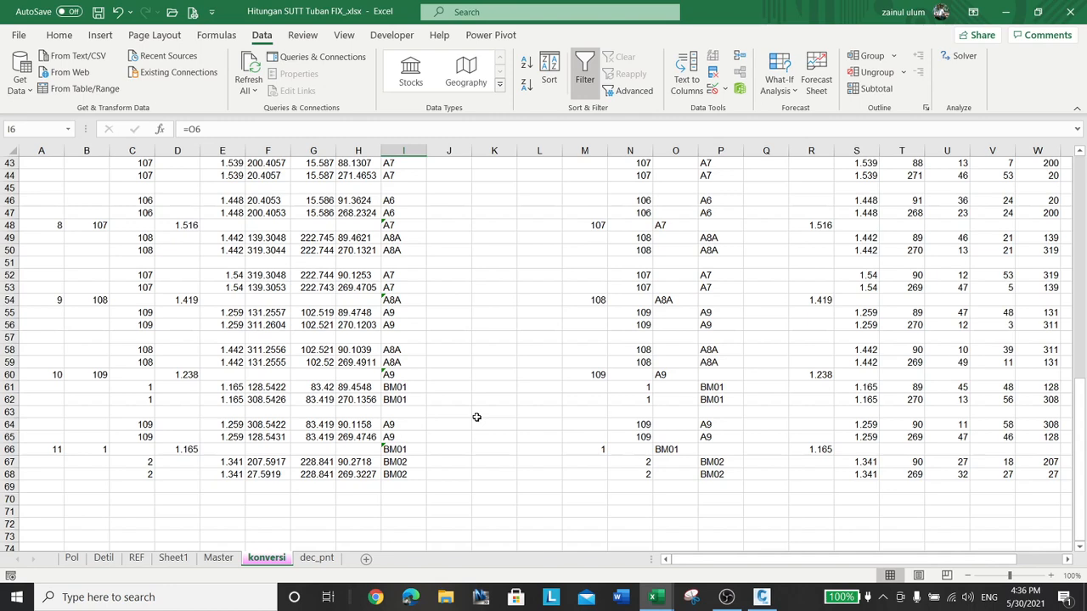
scroll(477, 417, "up", 9)
scroll(477, 417, "up", 5)
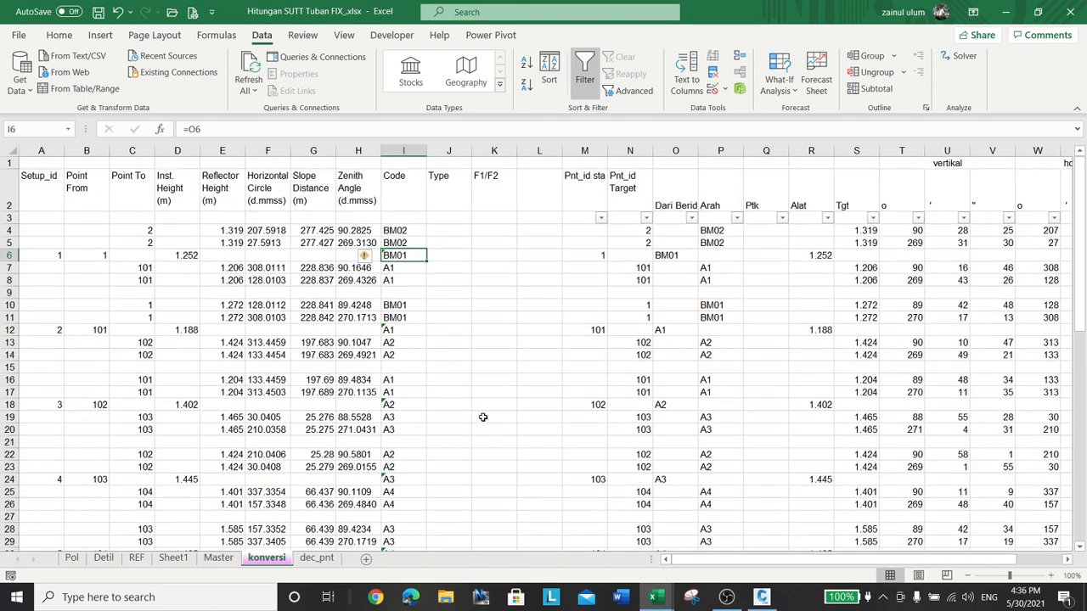
mouse_move(650, 599)
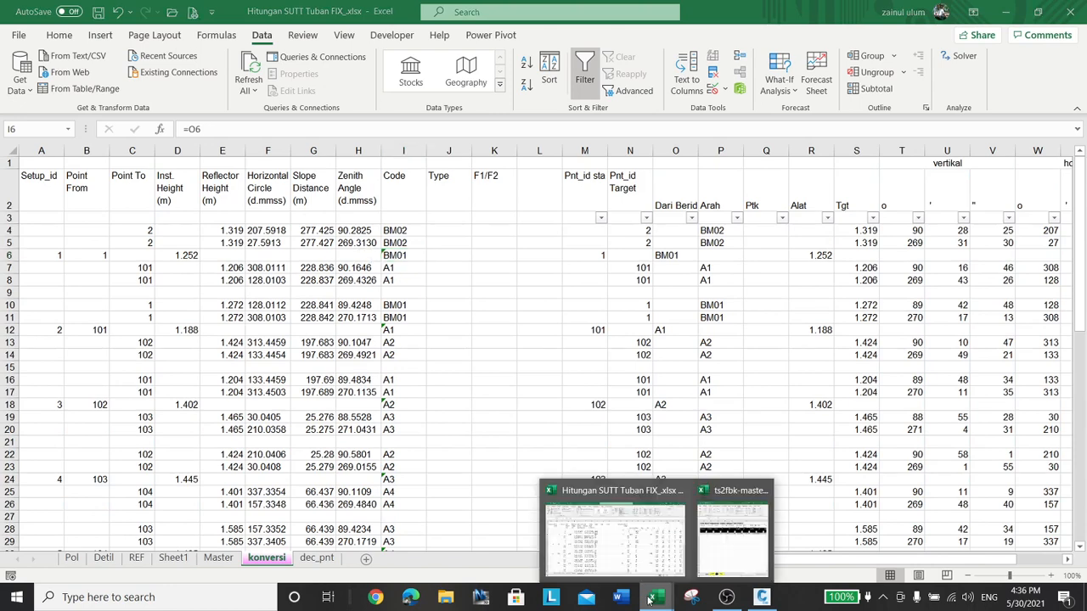
left_click(723, 535)
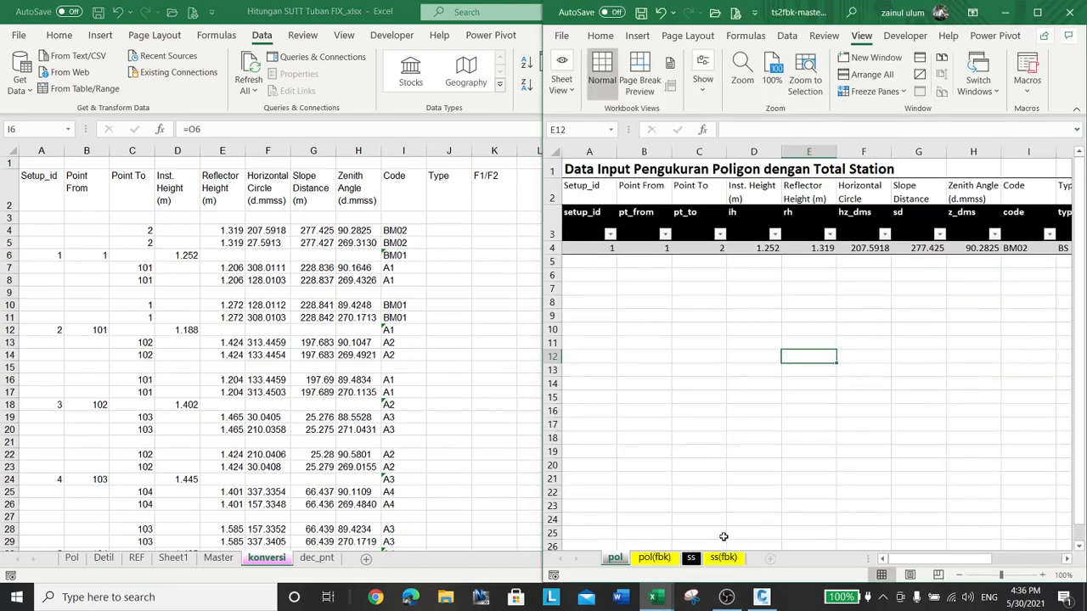
left_click(609, 247)
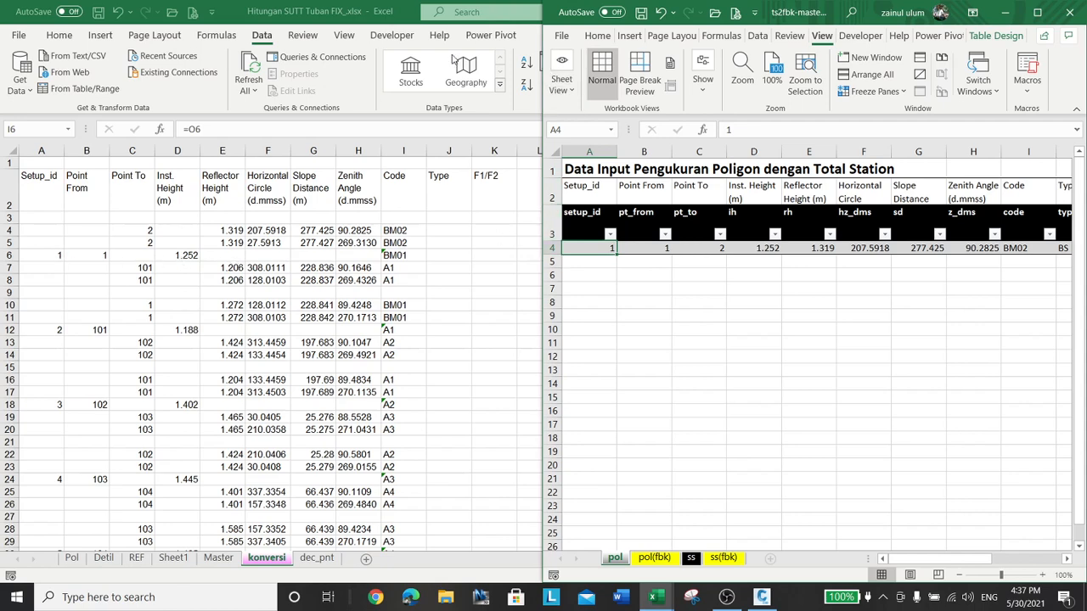
left_click(459, 252)
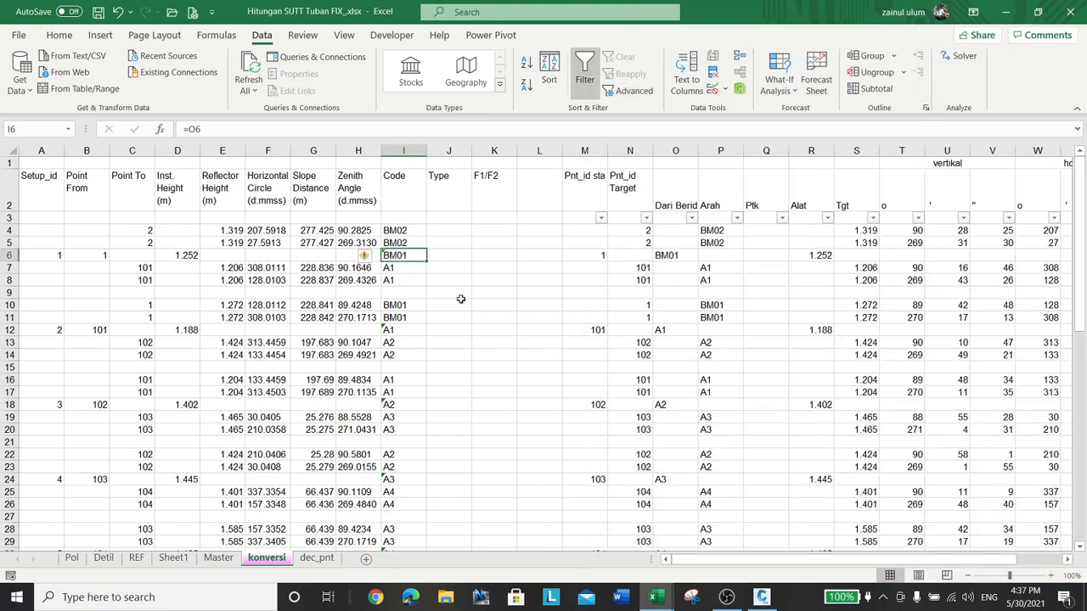
Step: Move the Setup_id and Point From block A6:B66 up two rows so it starts at A4
left_click(41, 254)
scroll(374, 421, "down", 14)
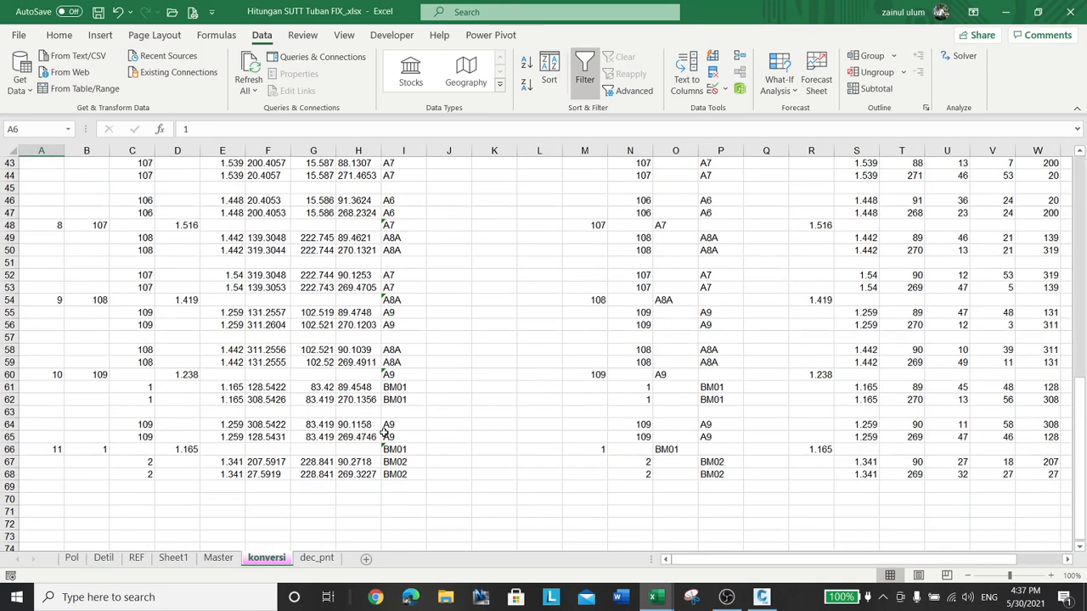
left_click(102, 450, "shift")
scroll(263, 348, "up", 11)
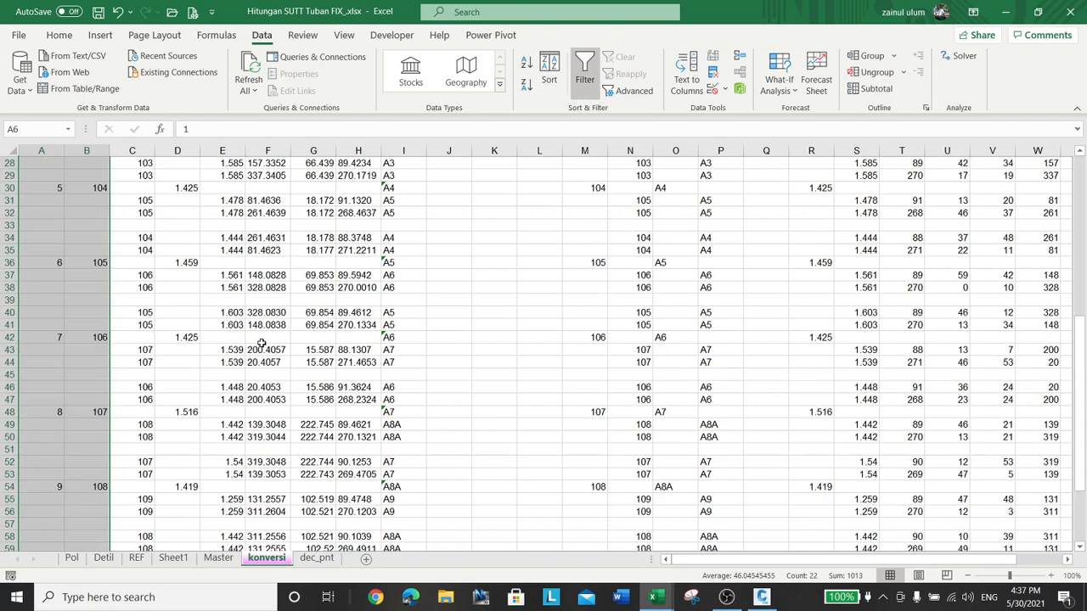
scroll(266, 349, "up", 3)
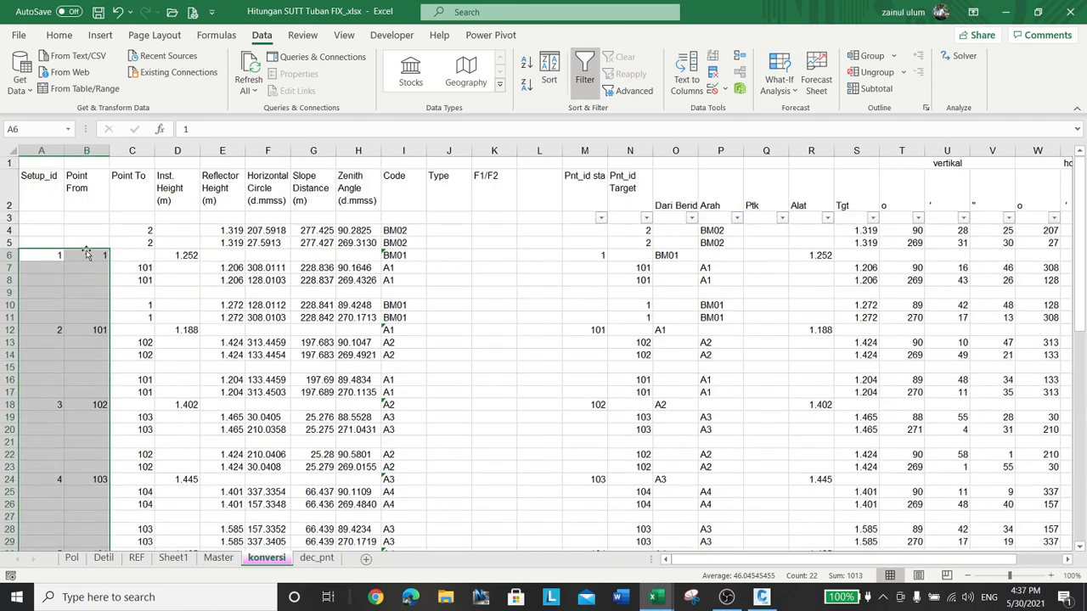
left_click_drag(87, 255, 88, 230)
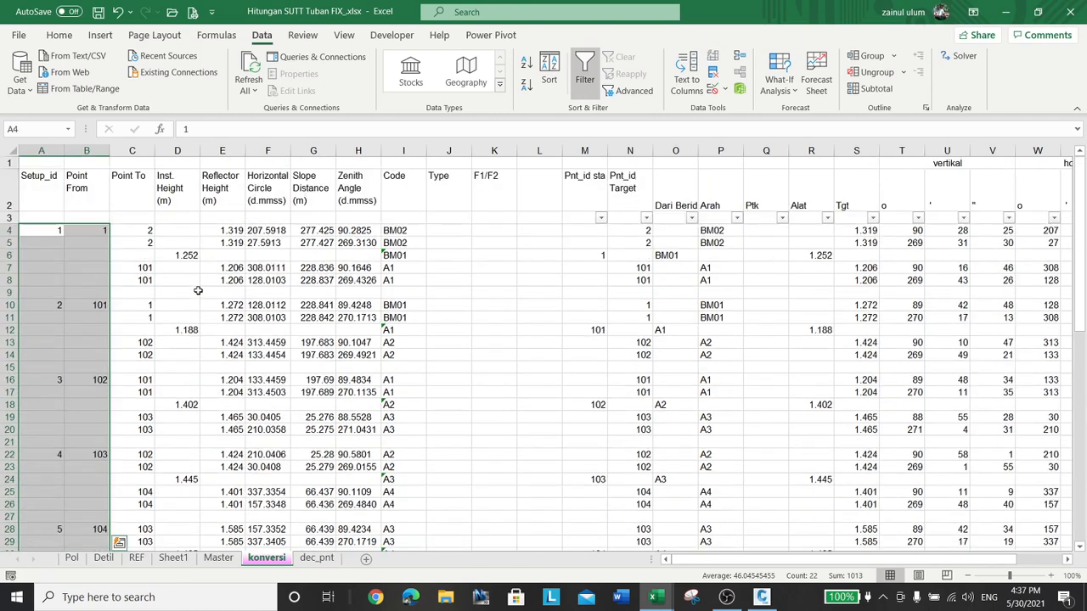
Step: Move the Inst. Height cells D6:D66 up two rows so they start at D4
left_click(186, 253)
scroll(349, 395, "down", 16)
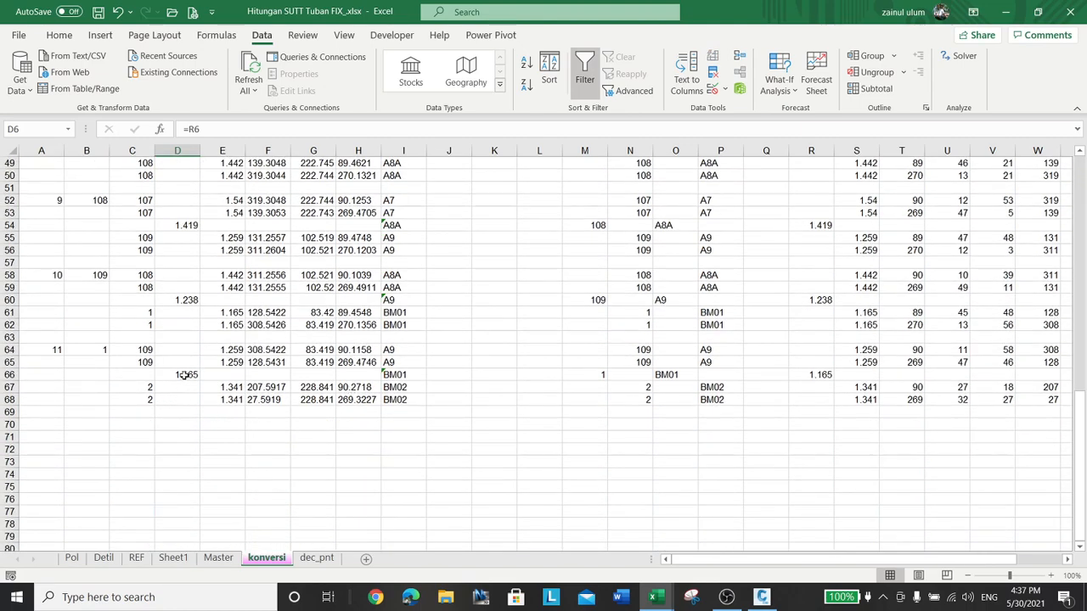
left_click(184, 374, "shift")
scroll(254, 376, "up", 16)
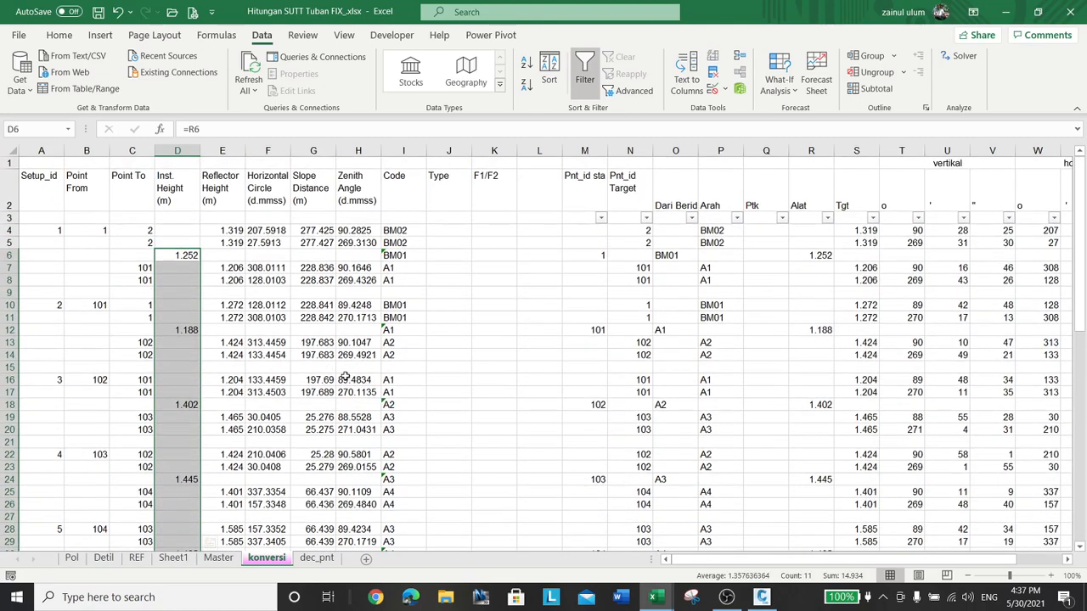
key("ctrl+x")
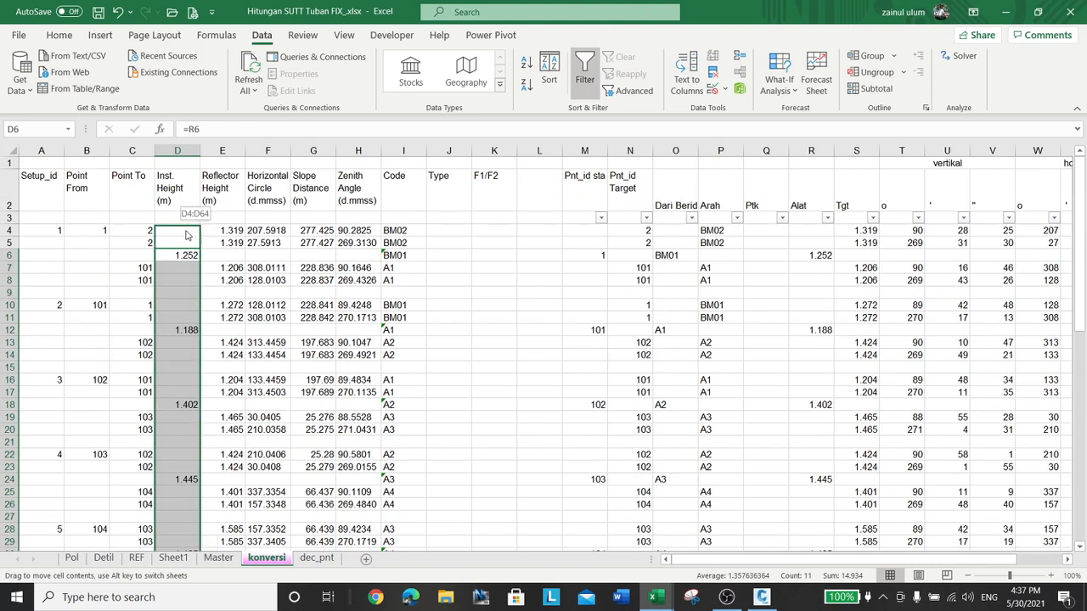
left_click(180, 231)
key("ctrl+v")
left_click(395, 254)
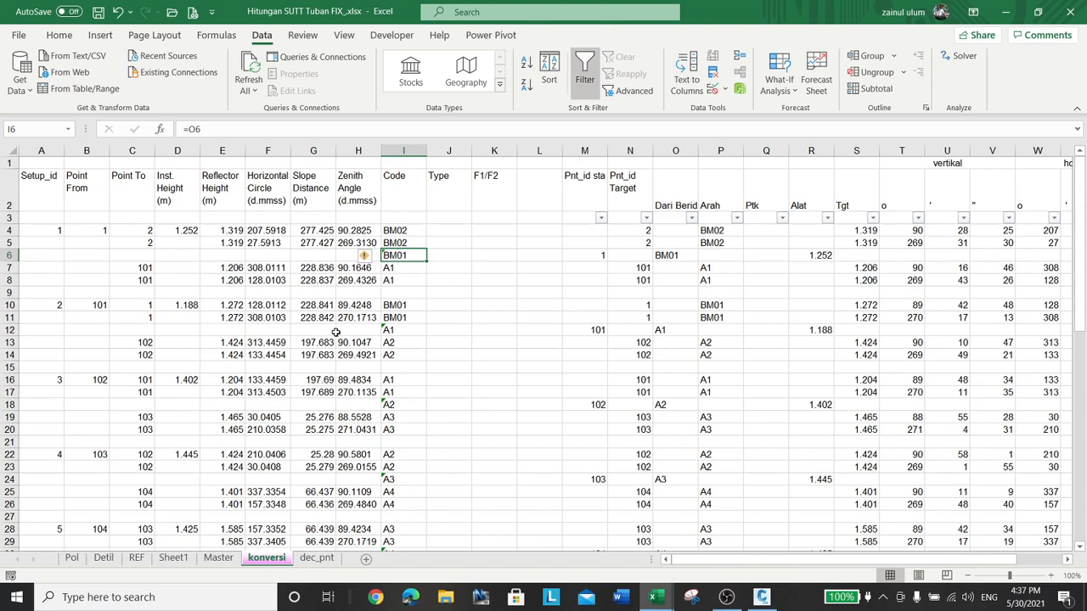
Step: Fill the Type column for setup 1 with BS in J4 and FS in J5, J7 and J8
left_click(440, 227)
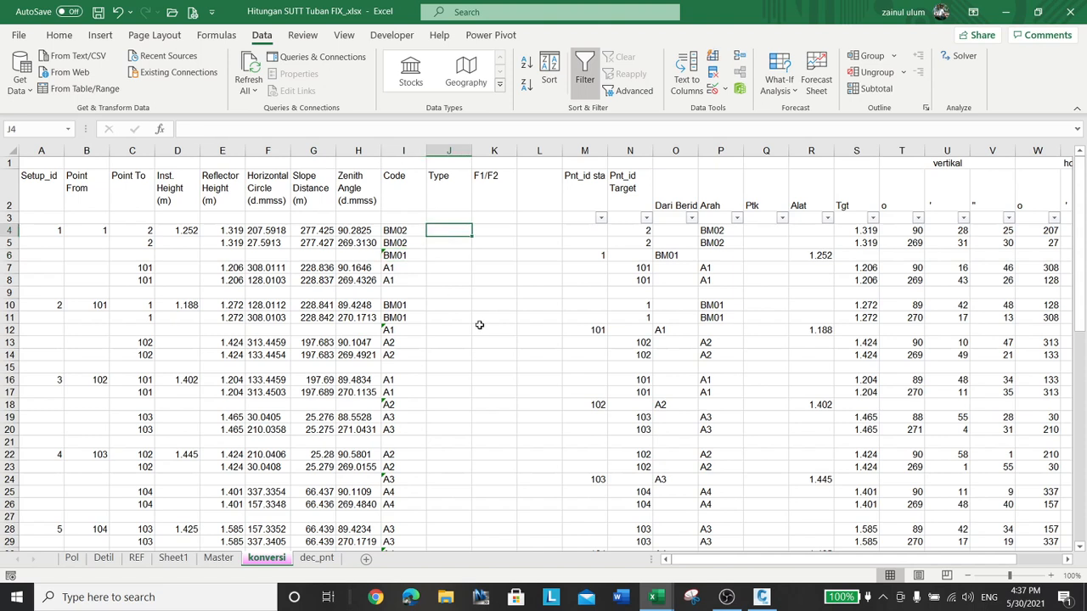
type("B")
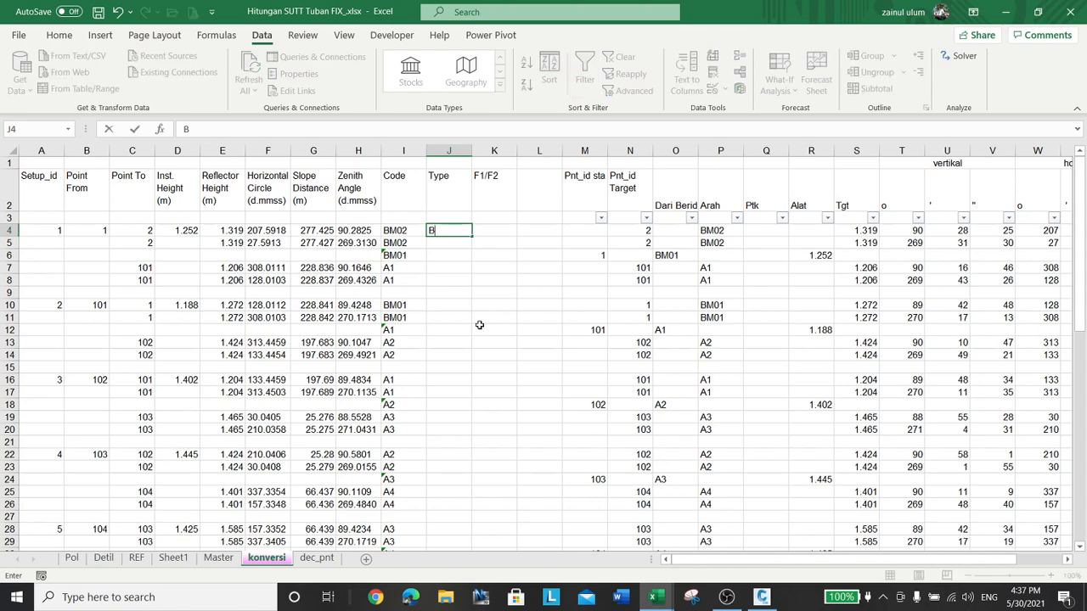
type("S")
key("Tab")
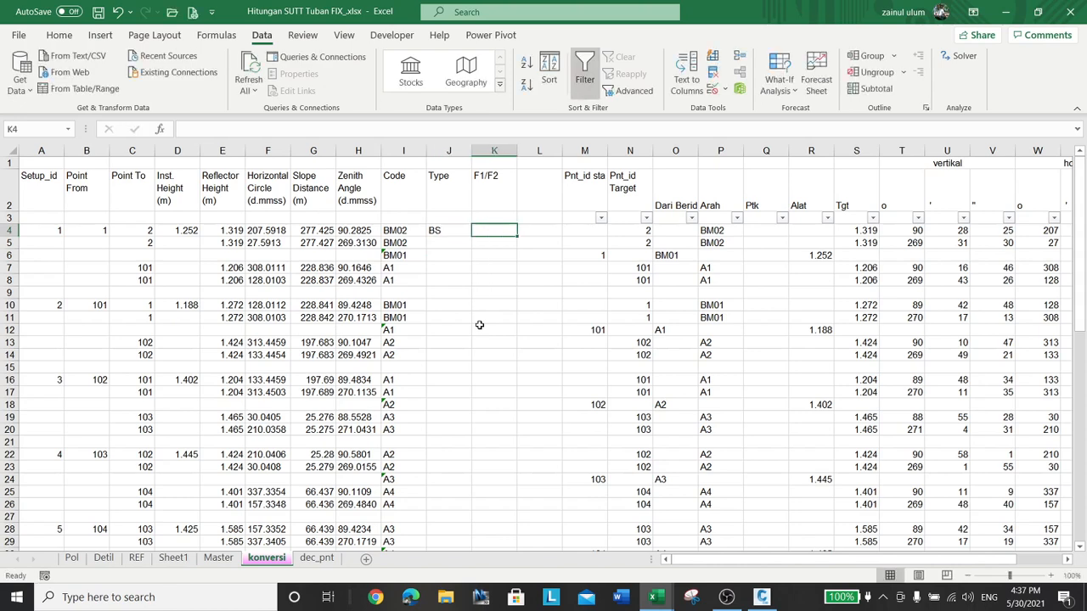
key("Return")
type("FS")
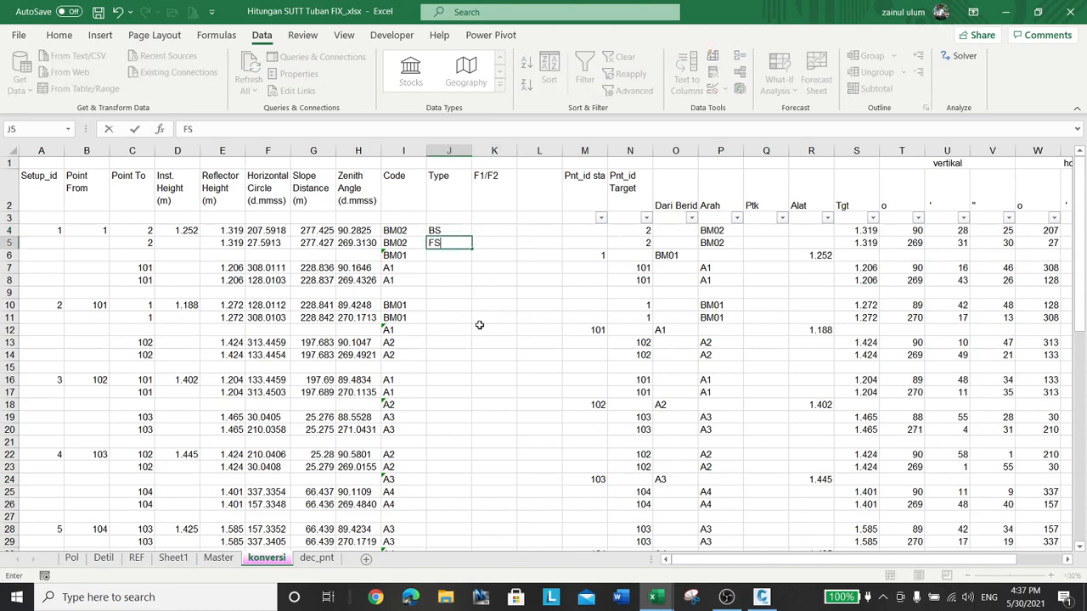
key("Return")
key("Return")
type("FS")
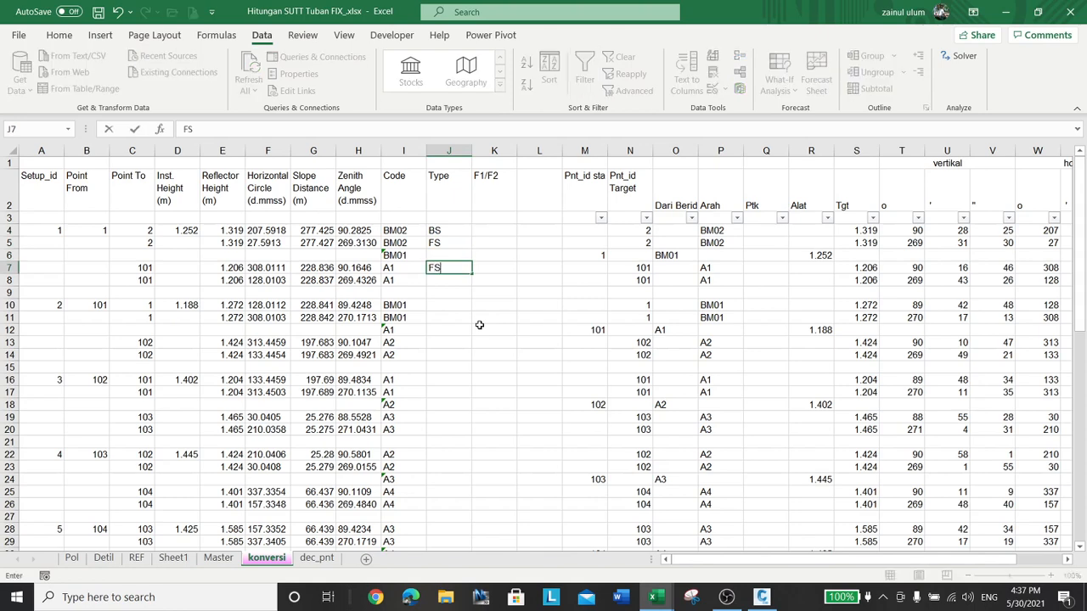
key("Return")
type("FS")
key("Return")
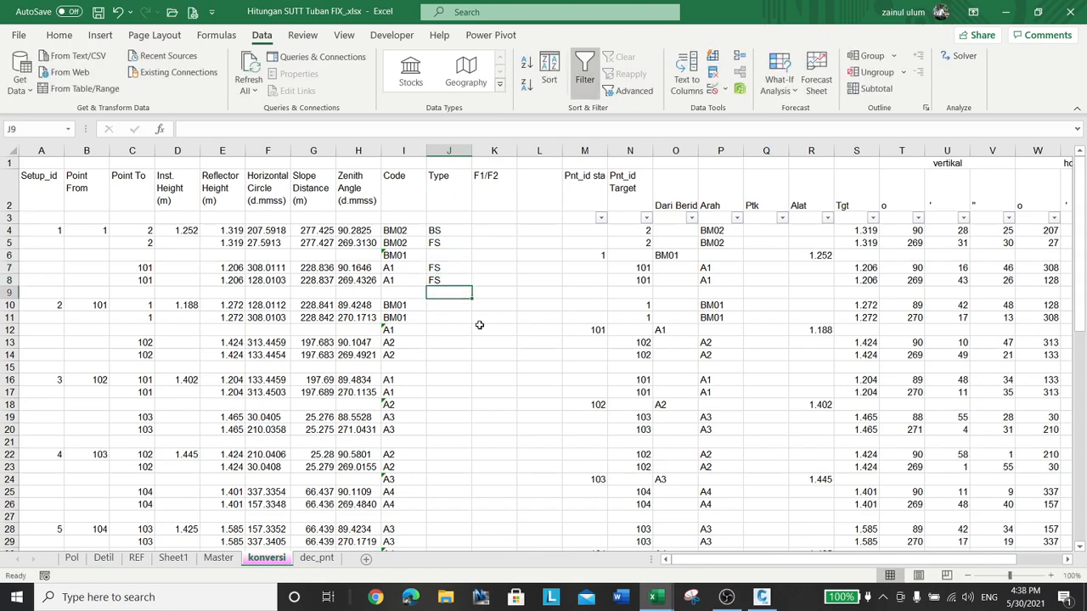
Step: Fill the Type column for setup 2 with BS in J10 and FS in J11, J13 and J14
key("Return")
type("B")
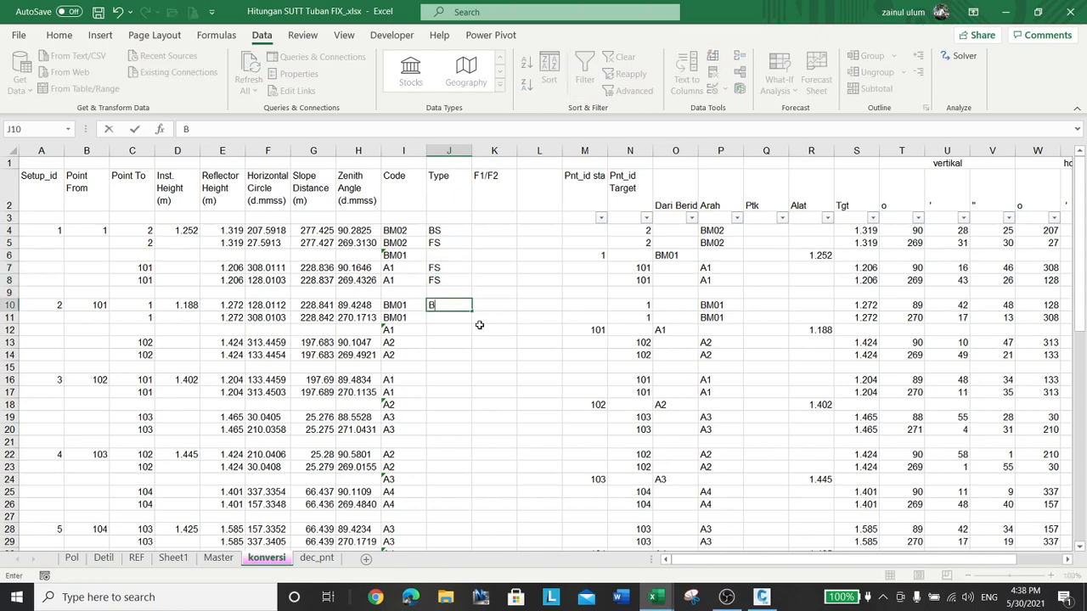
type("S")
key("Return")
type("FS")
key("Return")
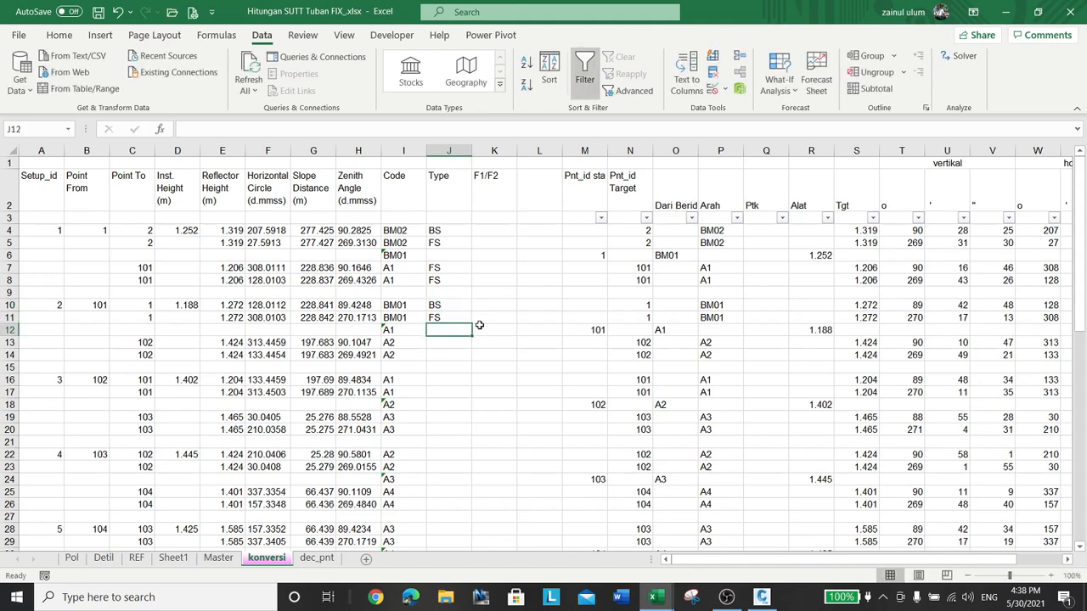
key("Return")
type("FS")
key("Return")
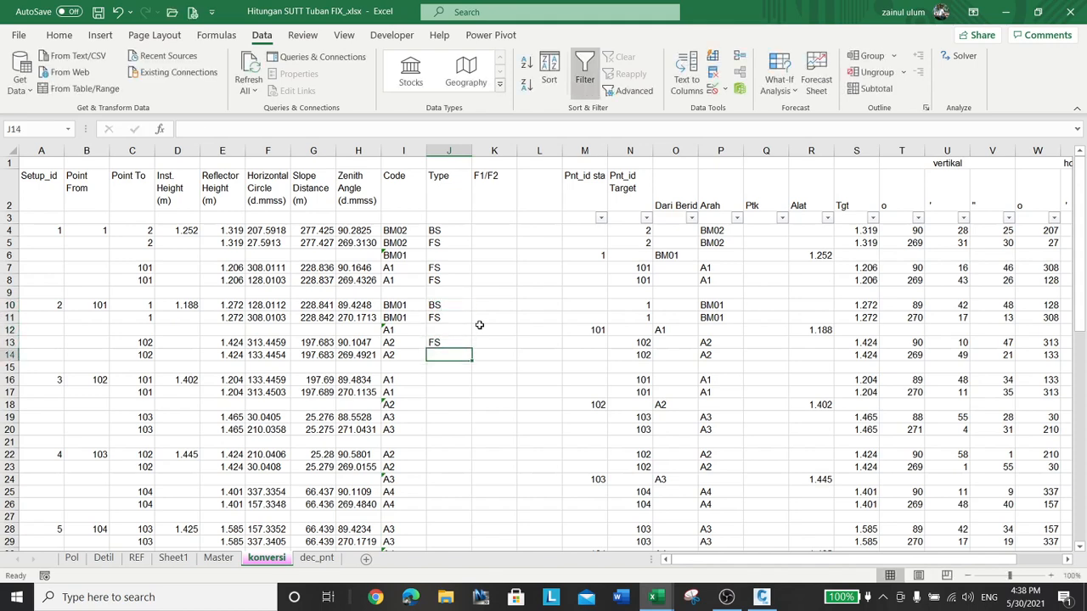
type("FS")
key("Return")
Step: Enter F1 in K4 and F2 in K5 for setup 1's observations to point 2
key("Up")
key("Up")
key("Up")
key("Up")
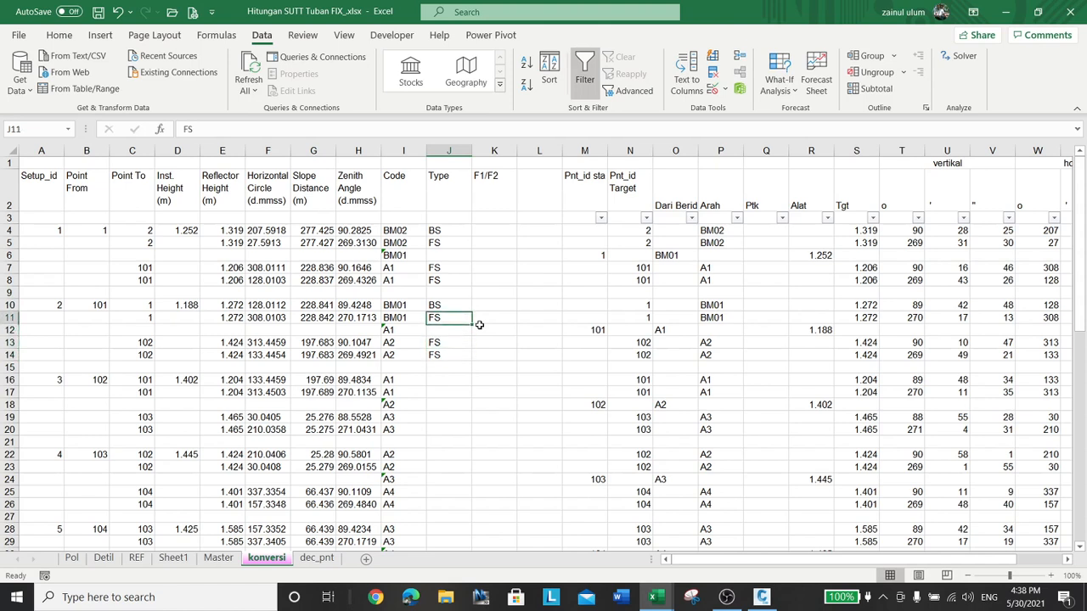
key("Up")
key("Up")
key("Up")
key("Up")
key("Up")
key("Up")
key("Up")
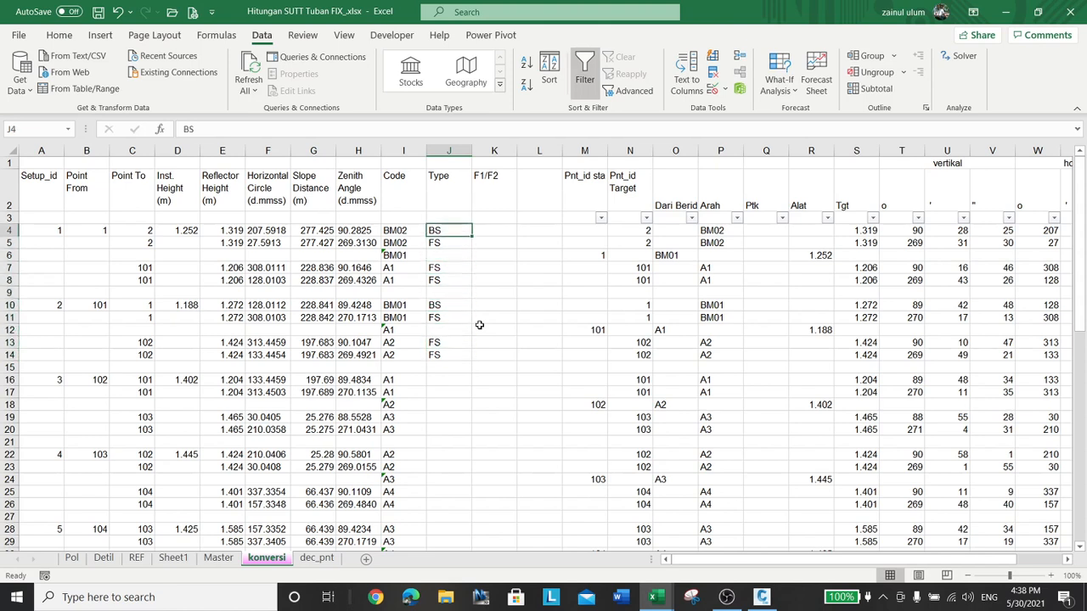
key("Right")
type("F1")
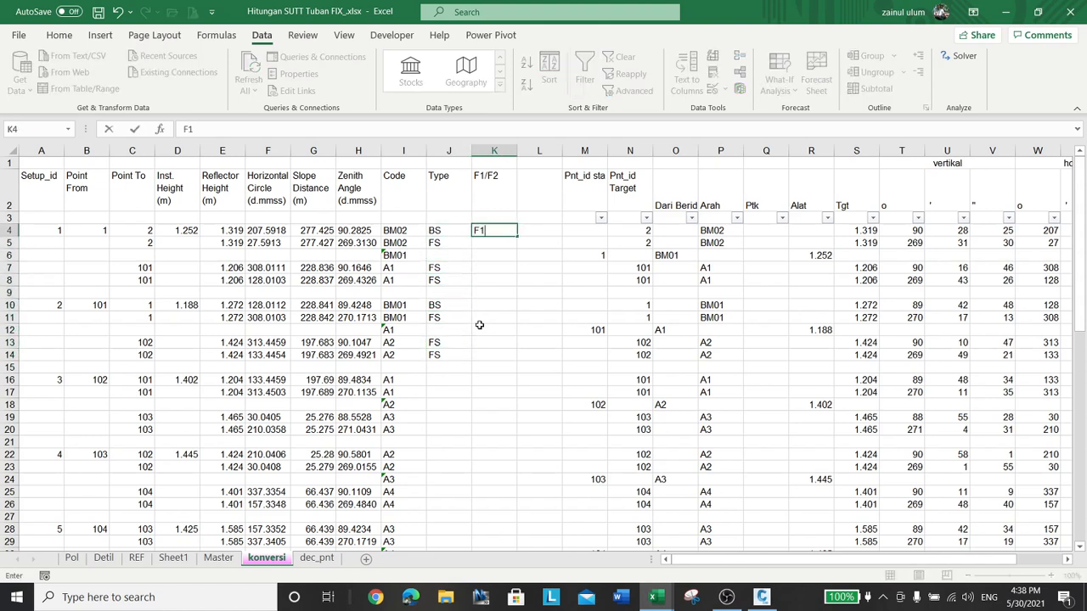
key("Return")
type("F1")
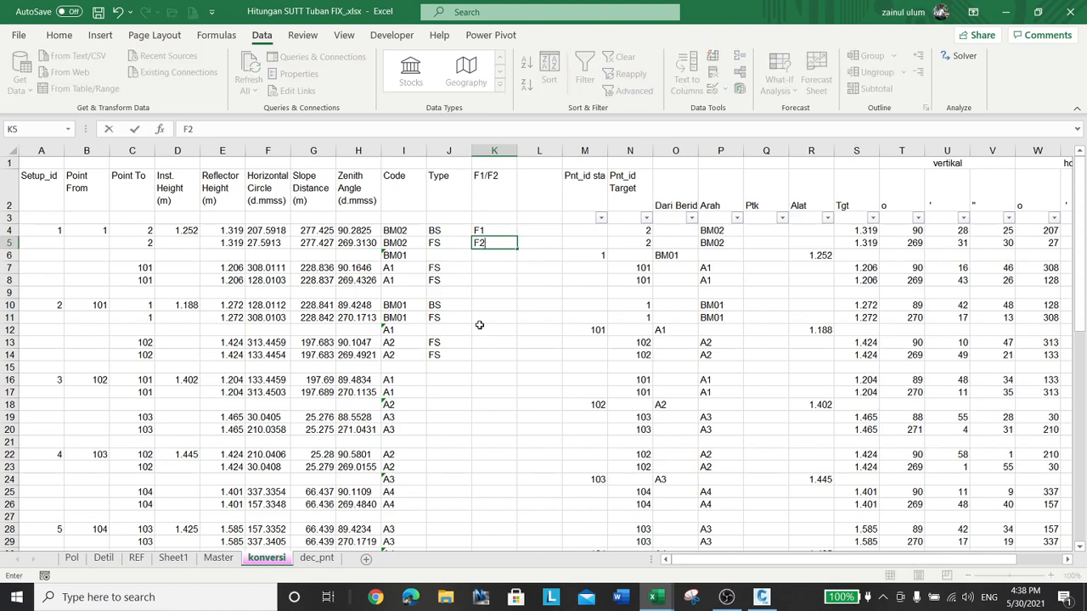
key("Return")
Step: Enter F1 in K7 and F2 in K8 for setup 1's observations to point 101
key("Return")
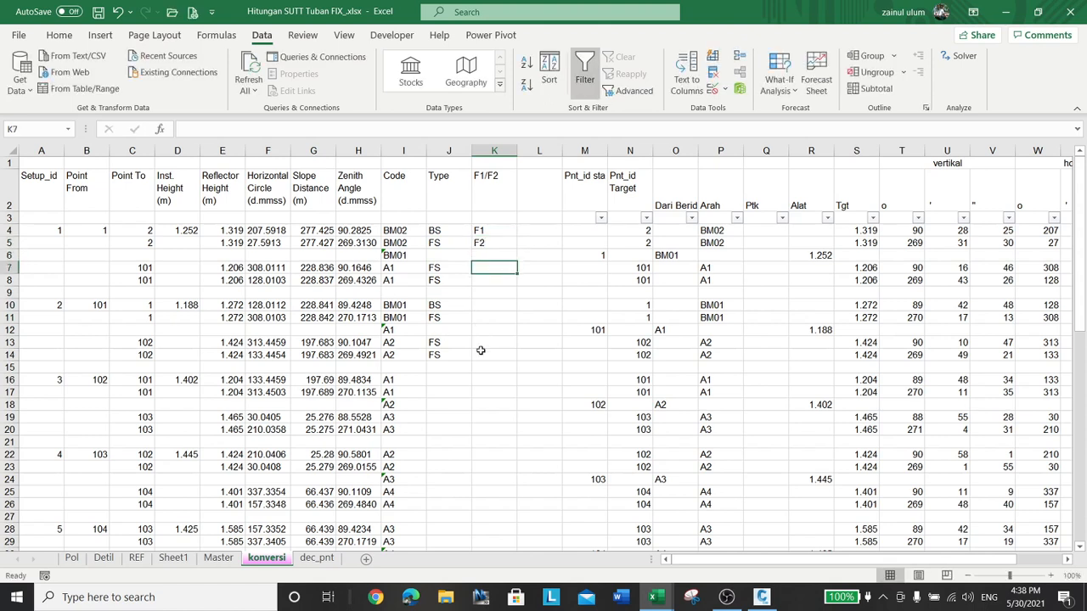
left_click(47, 231)
left_click(496, 270)
type("F1")
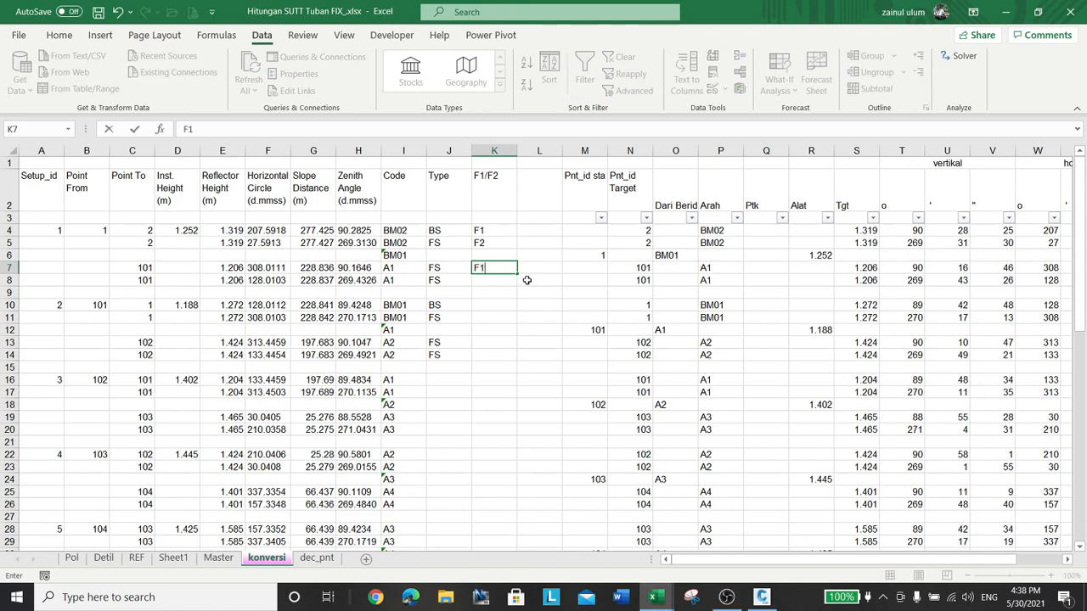
key("Return")
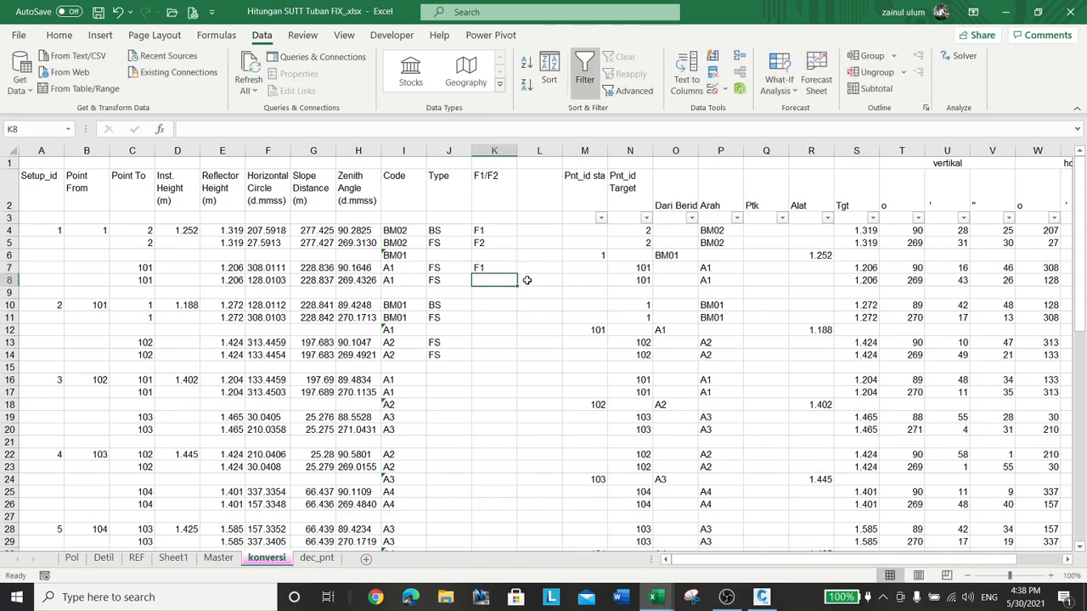
type("F2")
key("Return")
Step: Copy the Type and F1/F2 block J4:K8 and paste it onto setup 2 starting at J10
key("Up")
key("Up")
key("Up")
key("Up")
key("Up")
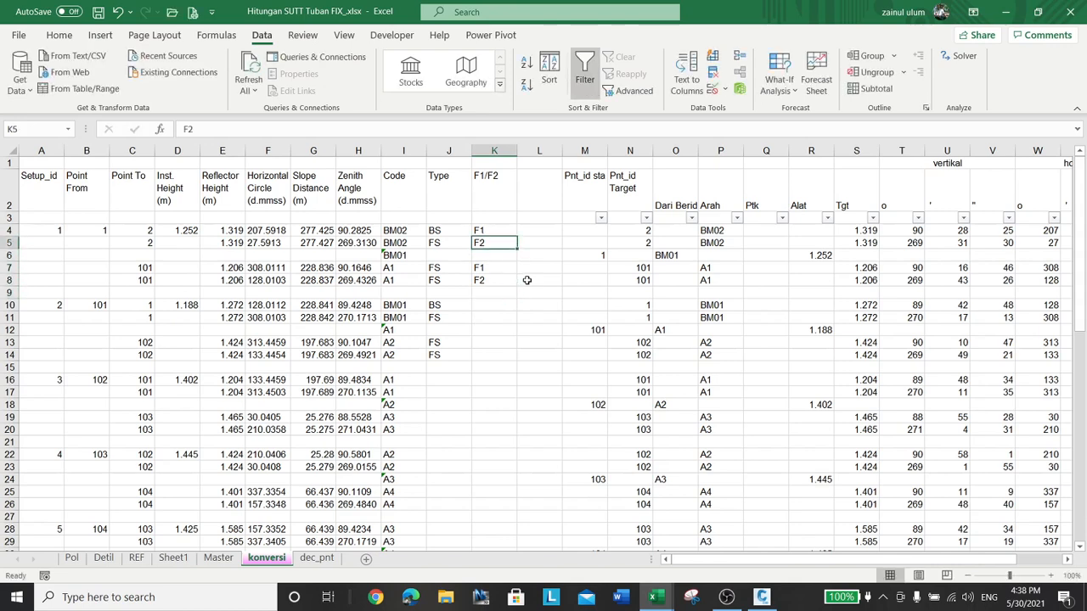
key("Left")
key("shift+Down")
key("shift+Down")
key("shift+Down")
key("shift+Down")
key("shift+Right")
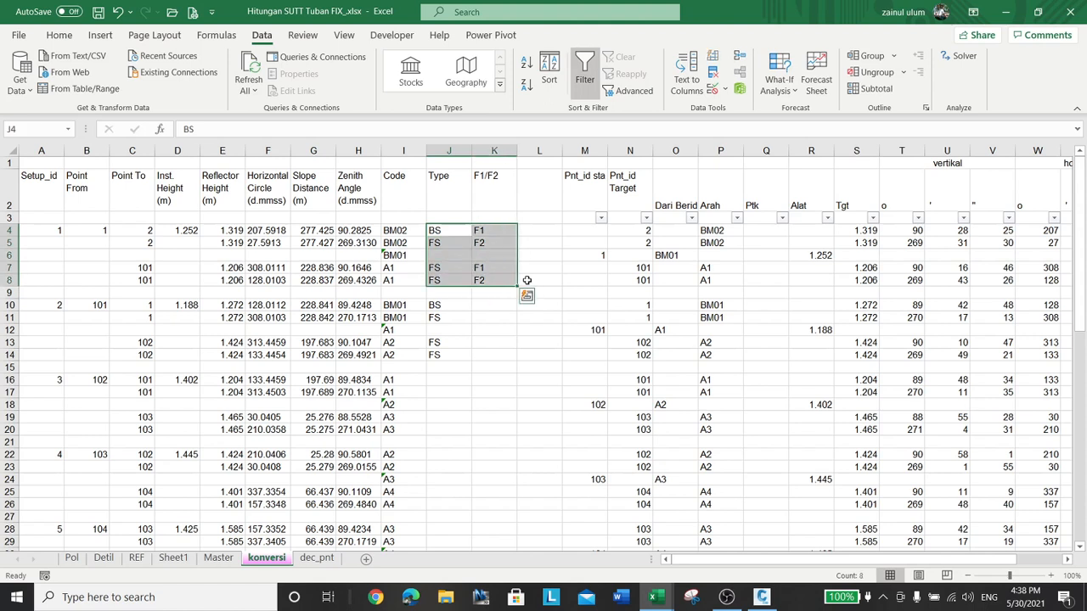
key("ctrl+c")
key("Down")
key("Down")
key("Down")
key("Down")
key("Down")
key("Down")
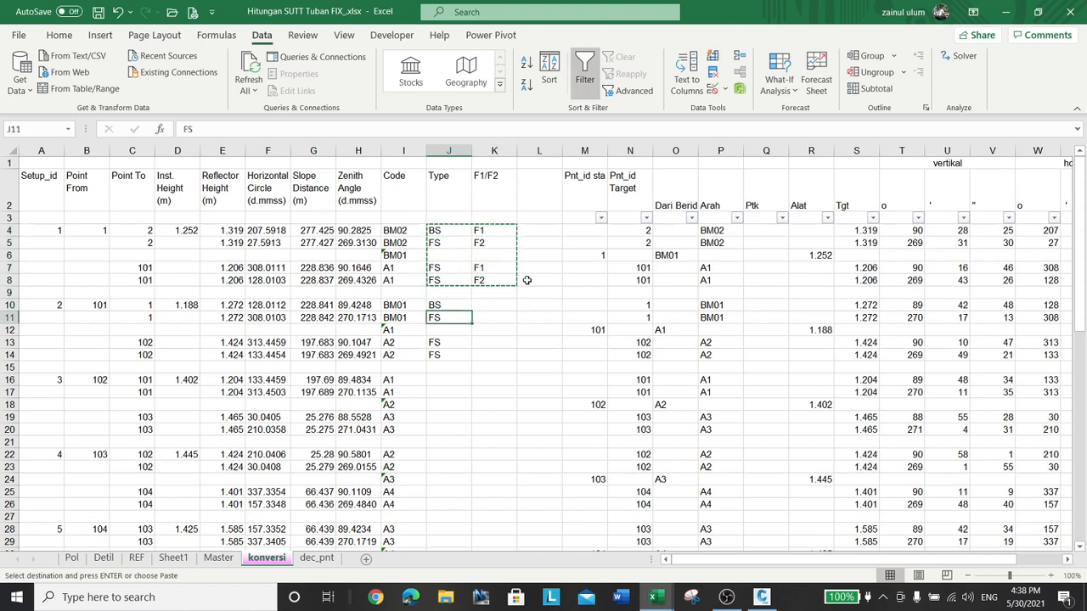
key("ctrl+v")
Step: Paste the copied Type and F1/F2 block onto setups 3 and 4, starting at J16 and J22
key("Down")
key("Down")
key("Down")
key("Down")
key("Down")
key("Down")
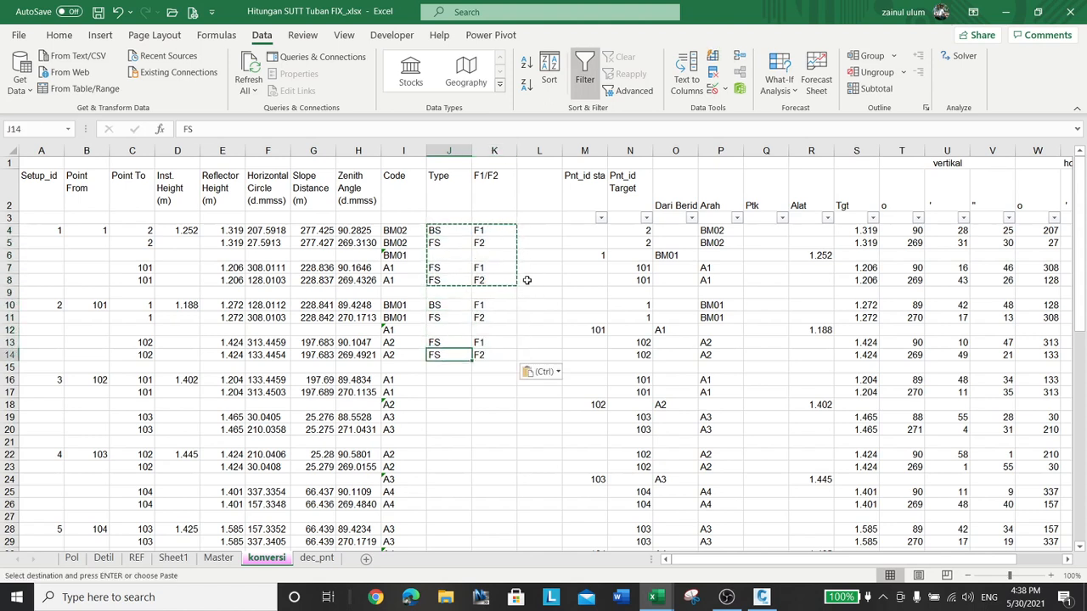
key("ctrl+v")
key("Down")
key("Down")
key("Down")
key("Down")
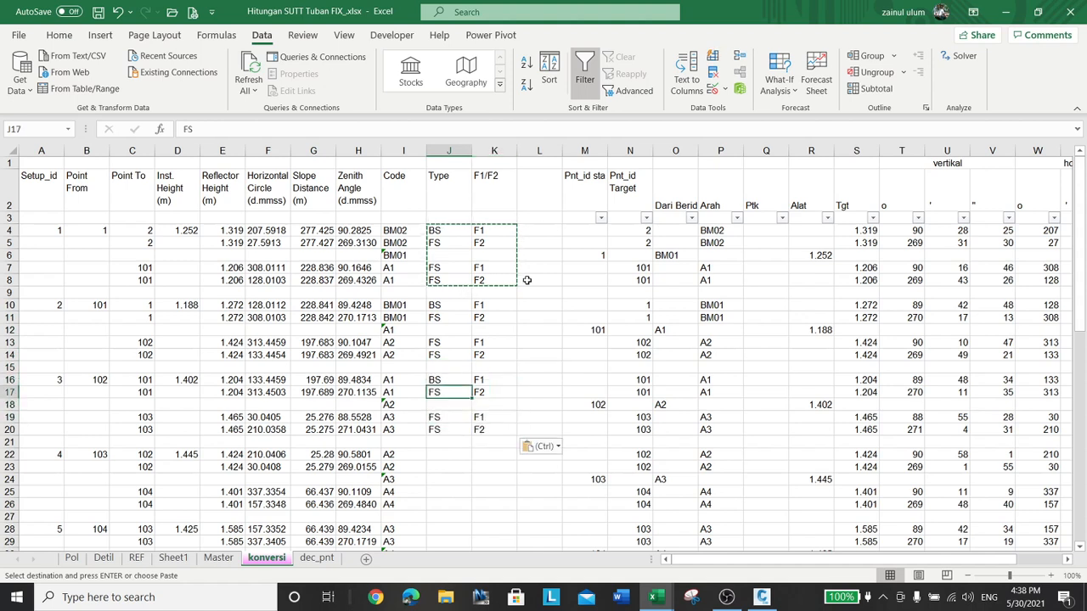
key("Down")
key("Down")
key("ctrl+v")
Step: Paste the Type and F1/F2 block onto setups 5 and 6, starting at J28 and J34
key("Down")
key("Down")
key("Down")
key("Down")
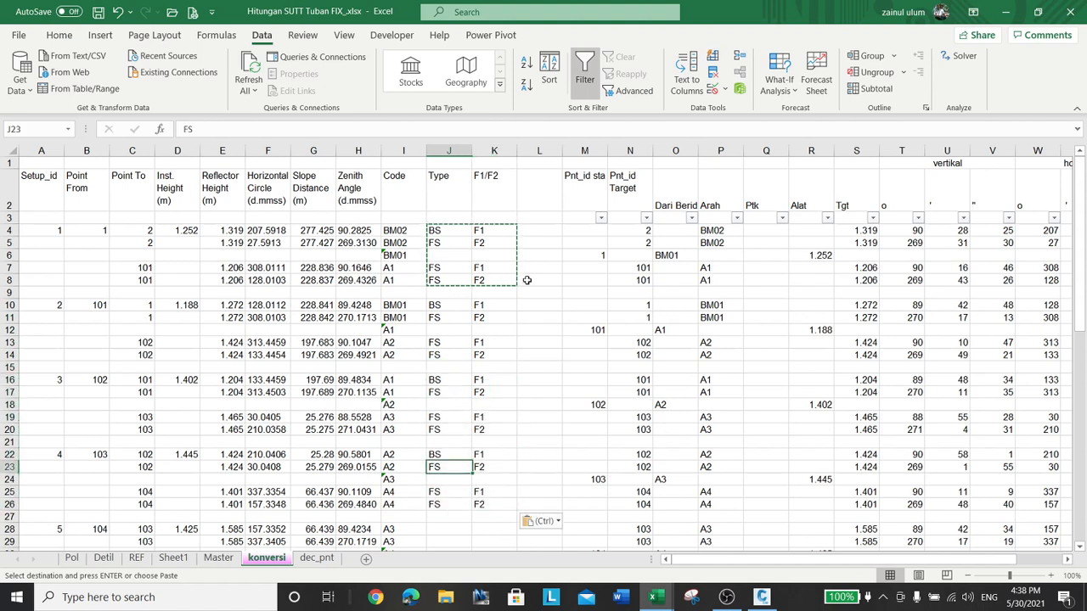
key("Down")
key("Down")
key("ctrl+v")
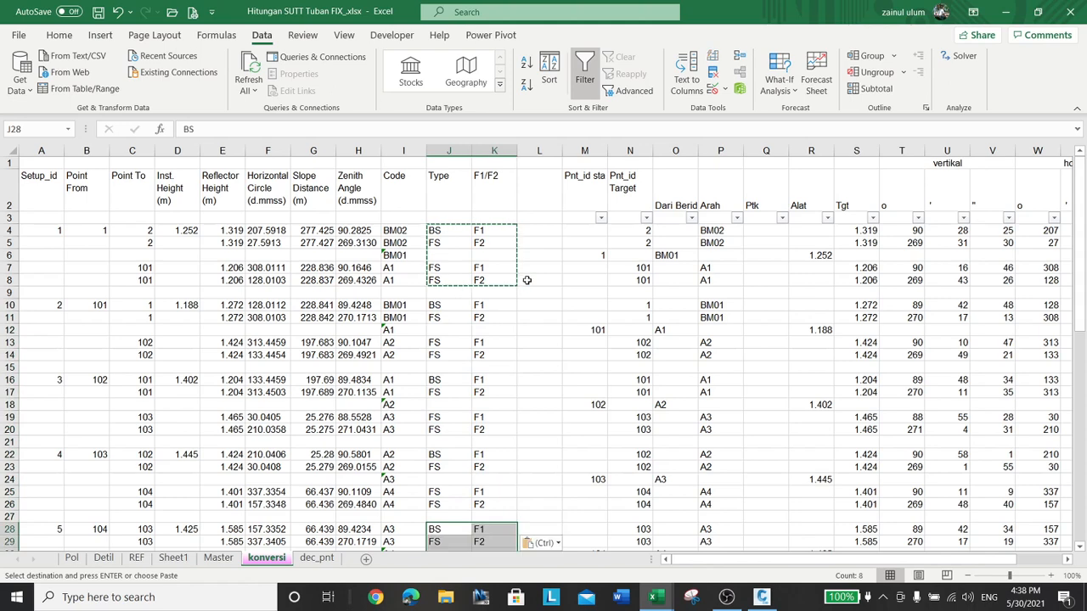
scroll(518, 402, "down", 5)
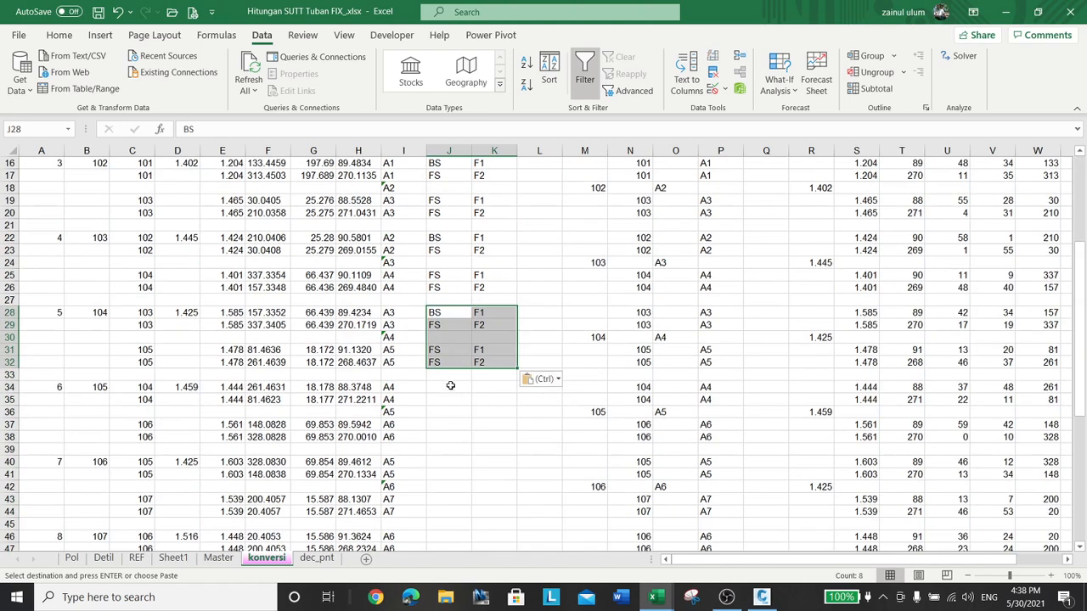
key("Down")
key("Down")
key("Down")
key("Down")
key("Down")
key("Down")
key("ctrl+v")
key("ctrl")
Step: Paste the Type and F1/F2 block onto setups 7, 8 and 9, starting at J40, J46 and J52
scroll(450, 384, "down", 2)
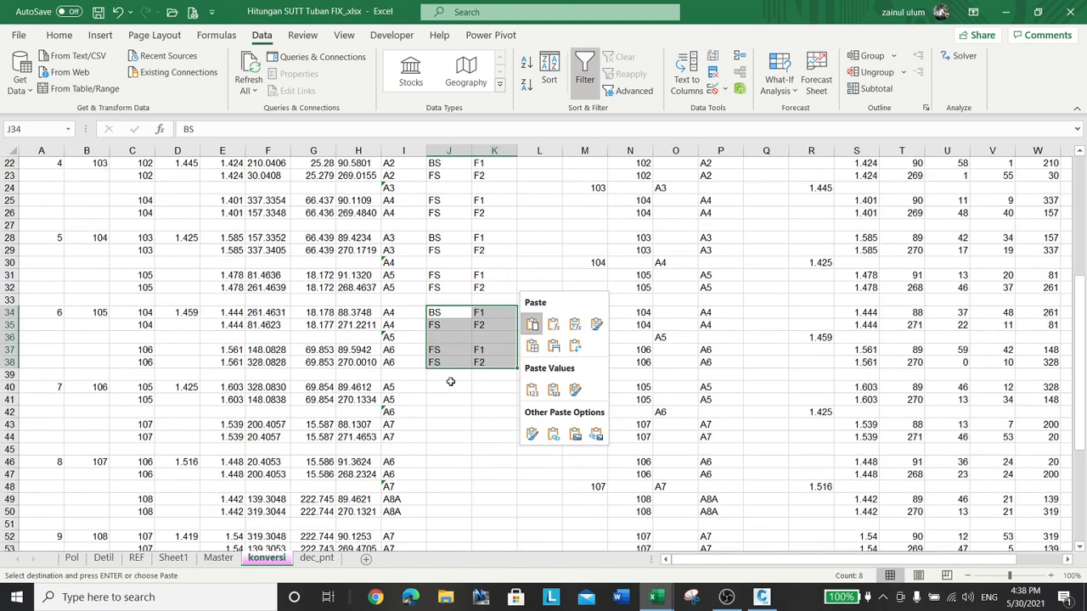
left_click(450, 382)
key("ctrl+v")
left_click(454, 462)
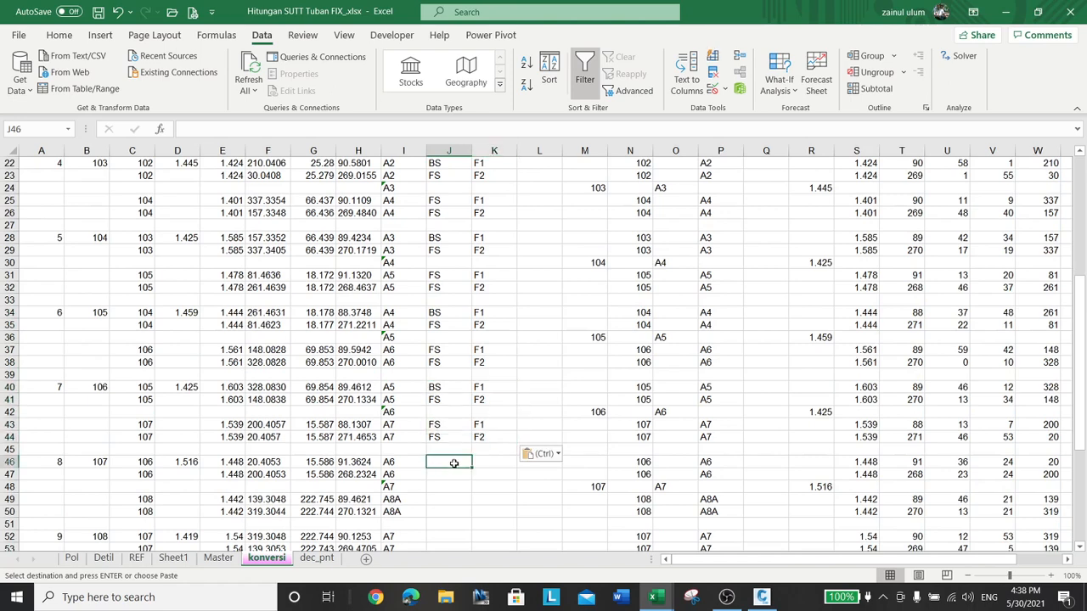
scroll(459, 466, "down", 2)
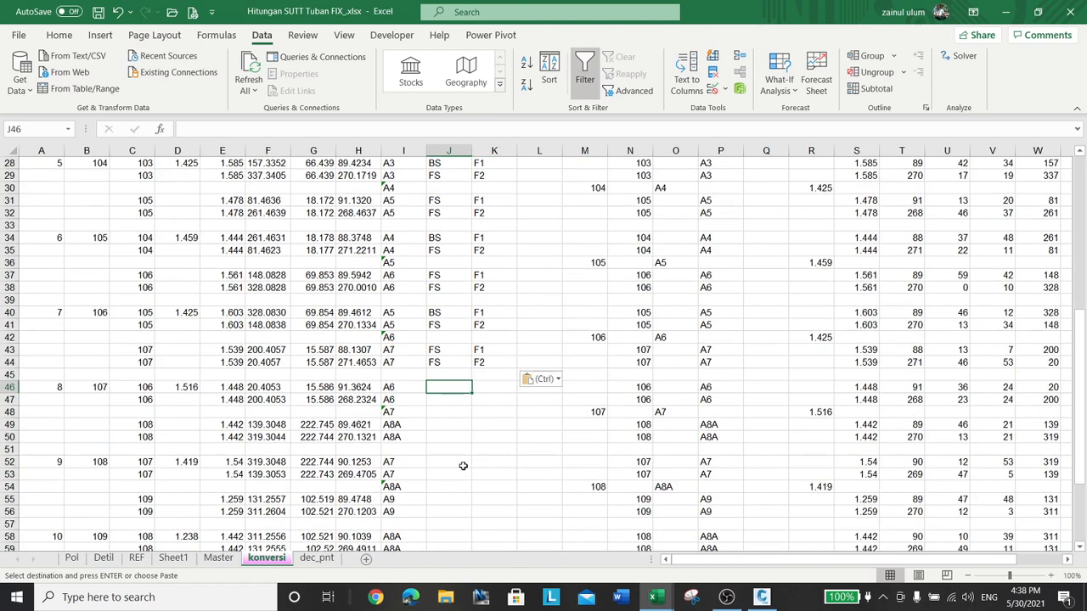
key("ctrl+v")
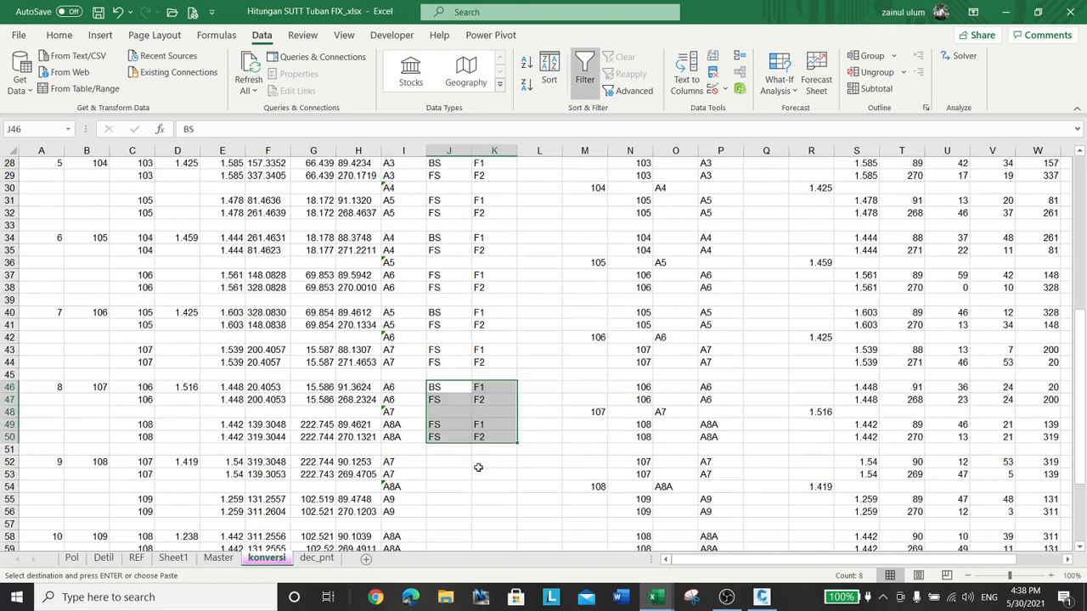
scroll(467, 466, "down", 2)
left_click(450, 384)
key("ctrl+v")
Step: Paste the Type and F1/F2 block onto setups 10 and 11, starting at J58 and J64
scroll(459, 420, "down", 1)
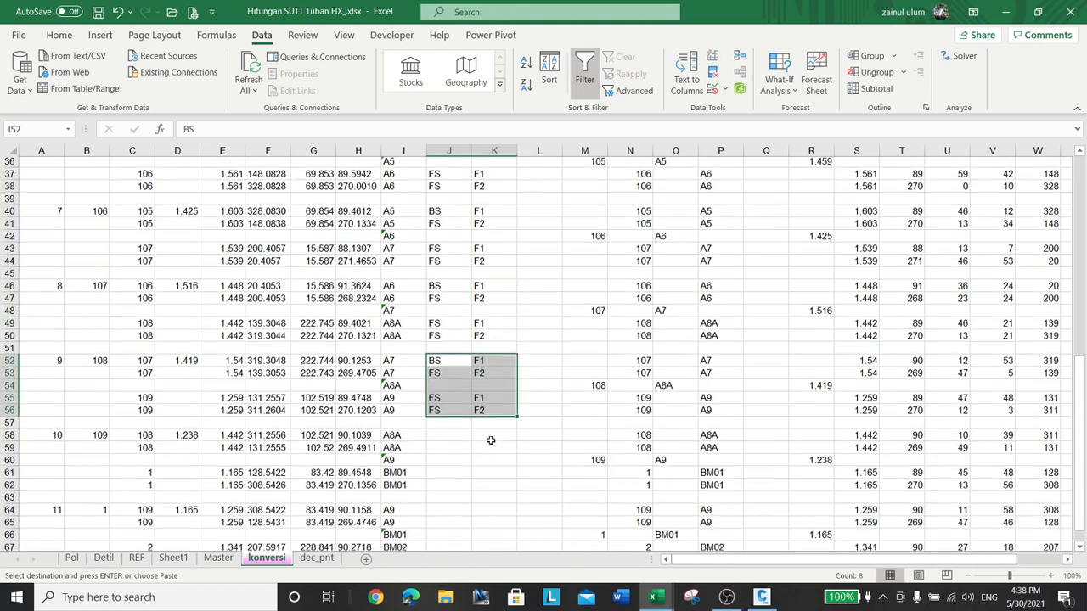
left_click(444, 423)
key("ctrl+v")
scroll(445, 422, "down", 3)
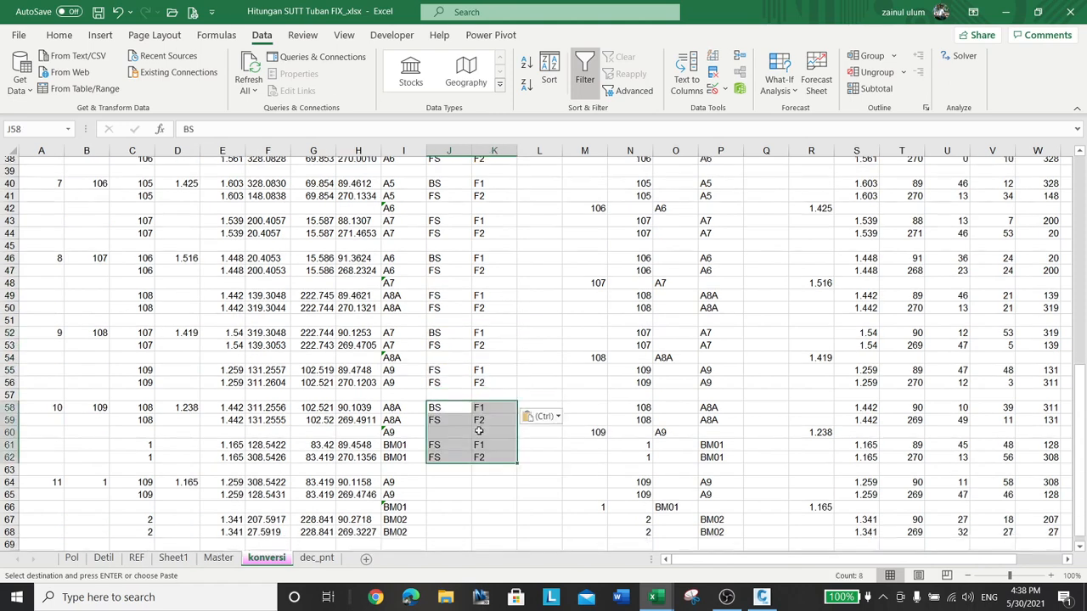
left_click(447, 389)
key("ctrl+v")
Step: Copy the completed observation table A4:K68 on the konversi sheet
scroll(463, 365, "up", 15)
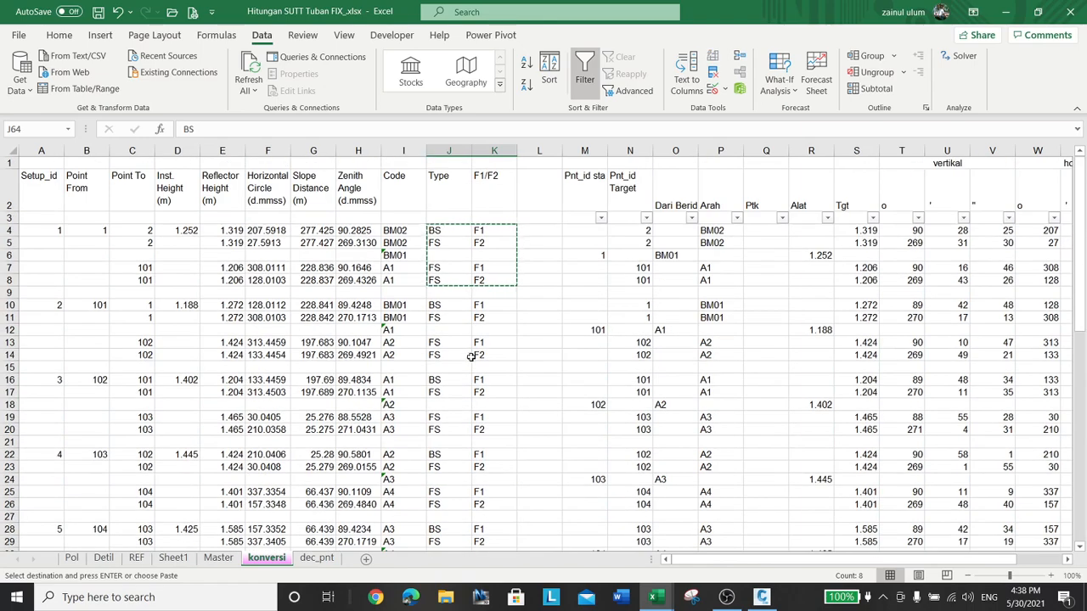
left_click(49, 226)
scroll(578, 315, "down", 15)
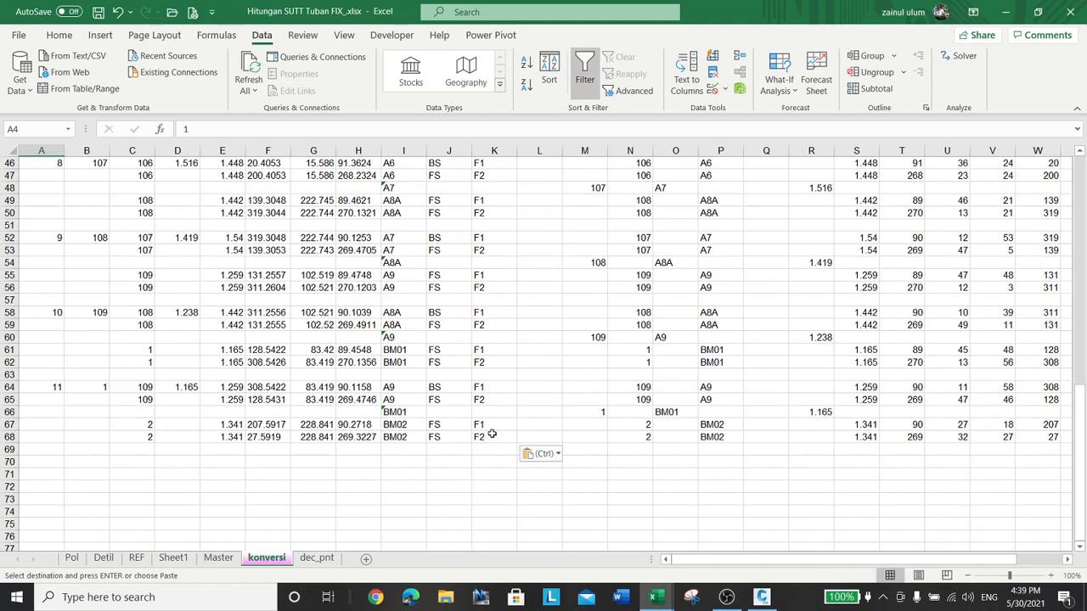
left_click(492, 434, "shift")
right_click(491, 434)
left_click(400, 186)
scroll(544, 357, "up", 15)
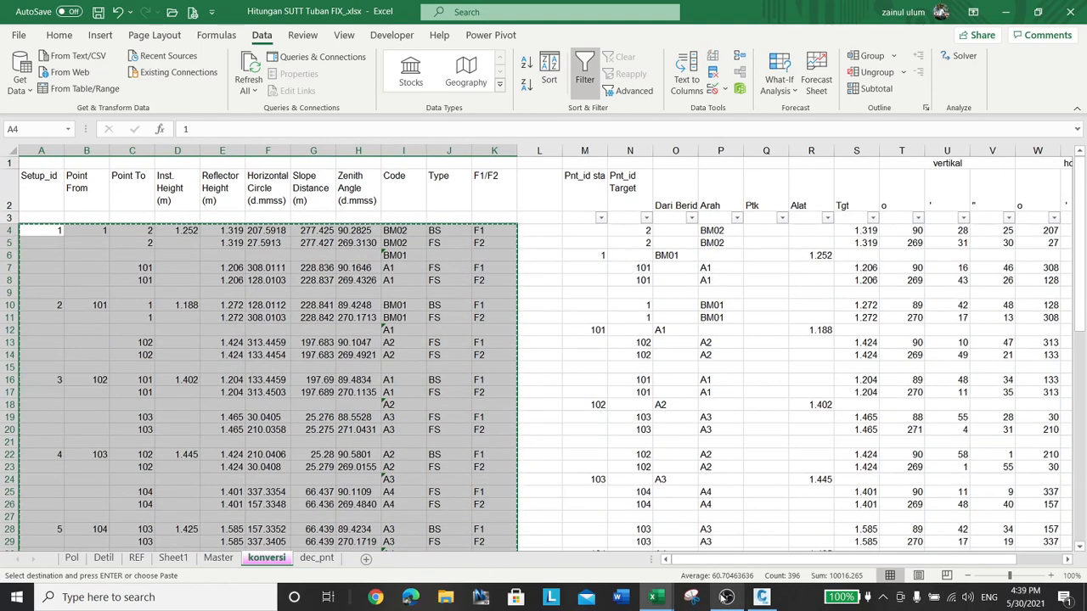
Step: Switch to the pol sheet of the ts2fbk-master workbook and maximize its window
mouse_move(656, 597)
left_click(730, 509)
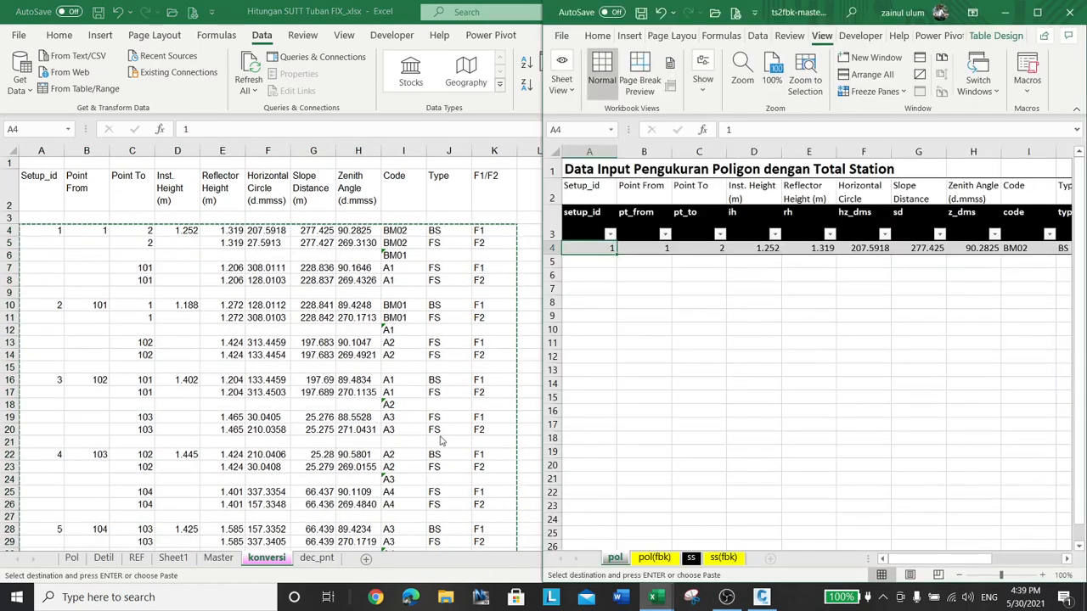
left_click(1037, 12)
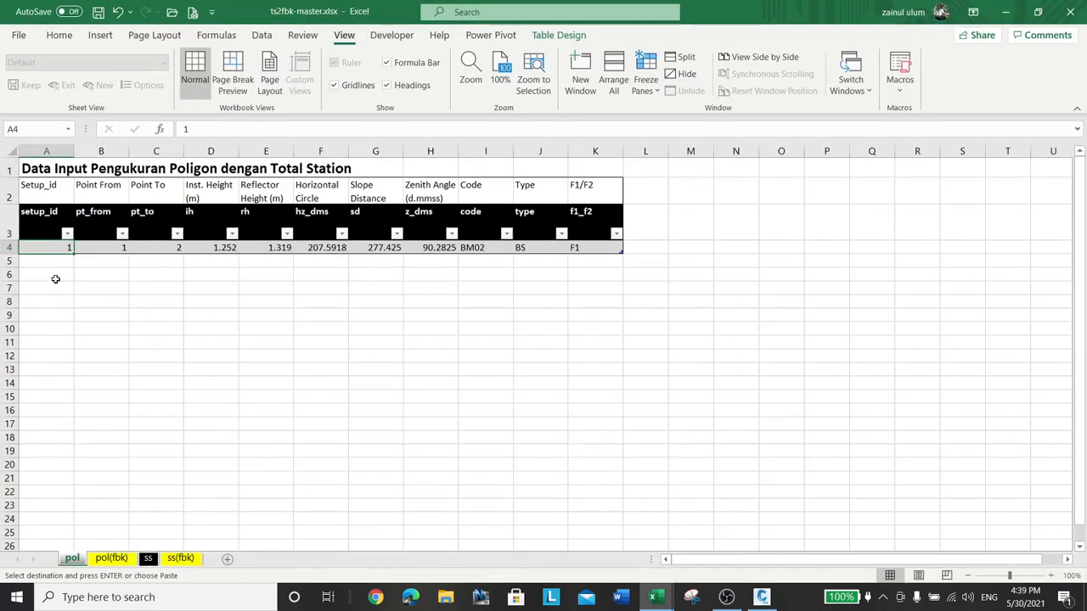
Step: Paste the copied observation table as values only, starting at A4 of the pol sheet
right_click(47, 247)
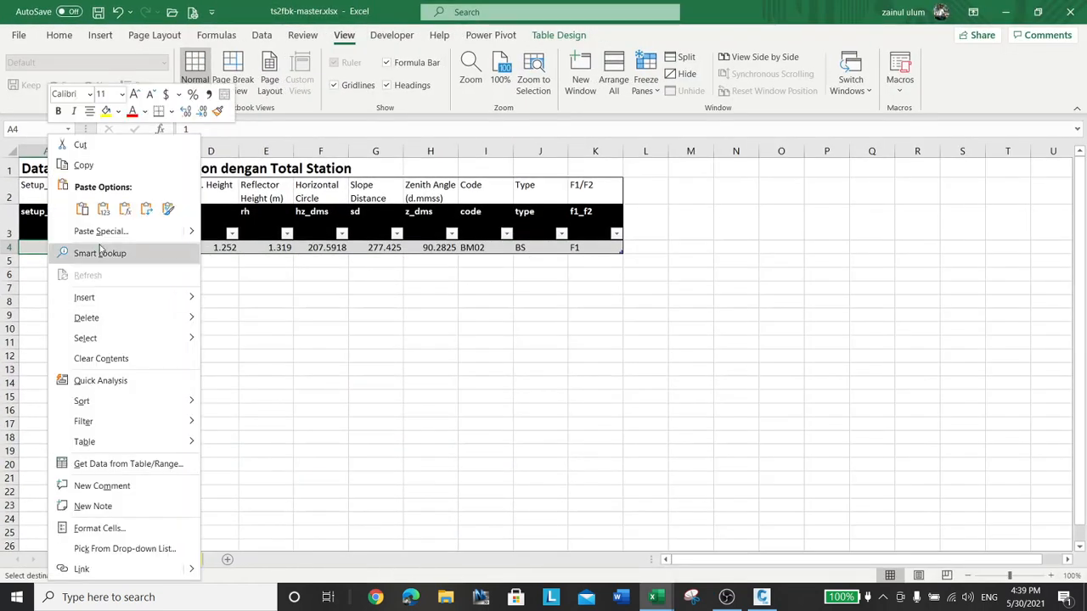
left_click(104, 209)
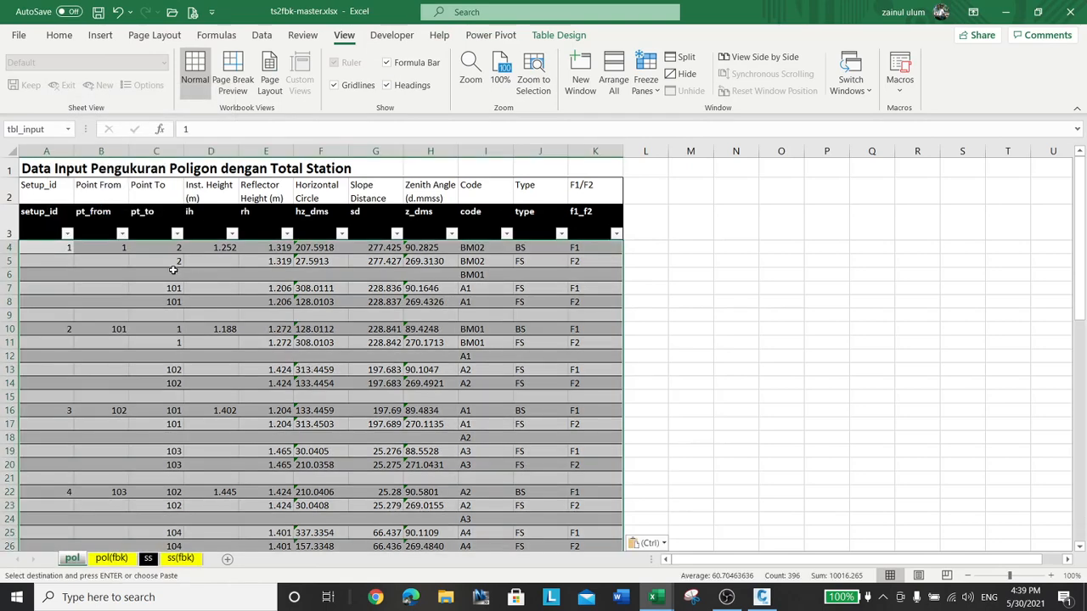
left_click(168, 274)
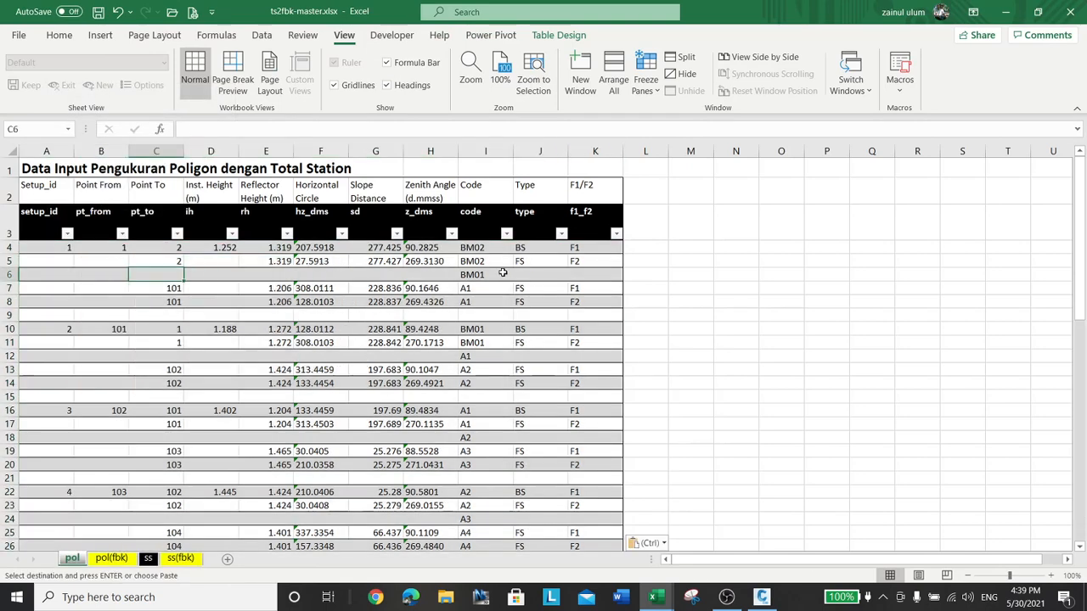
Step: Filter the type column to show only the blank rows
left_click(538, 276)
left_click(562, 236)
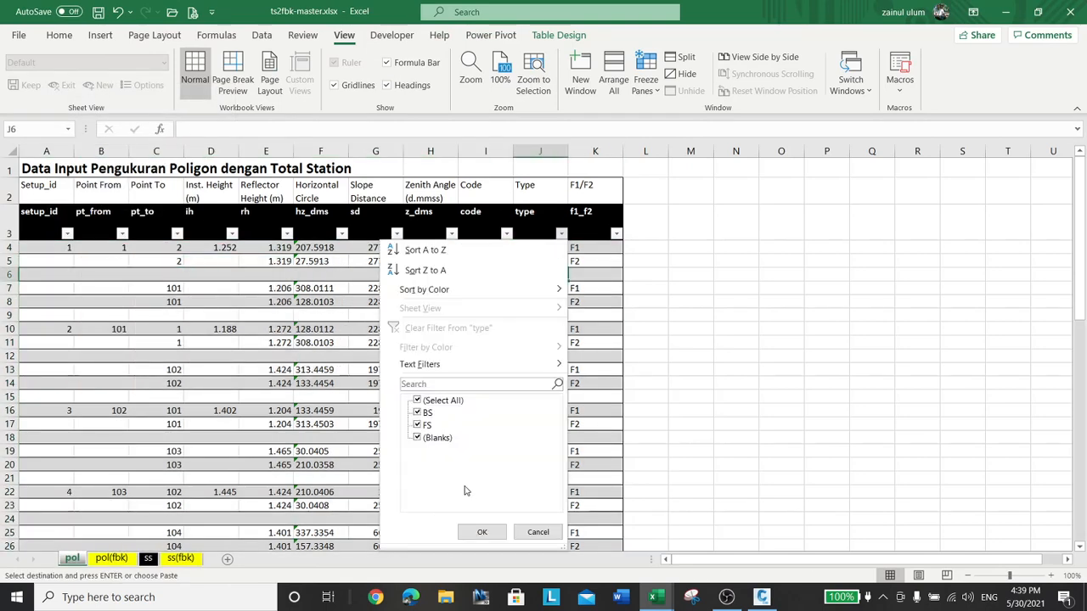
left_click(456, 403)
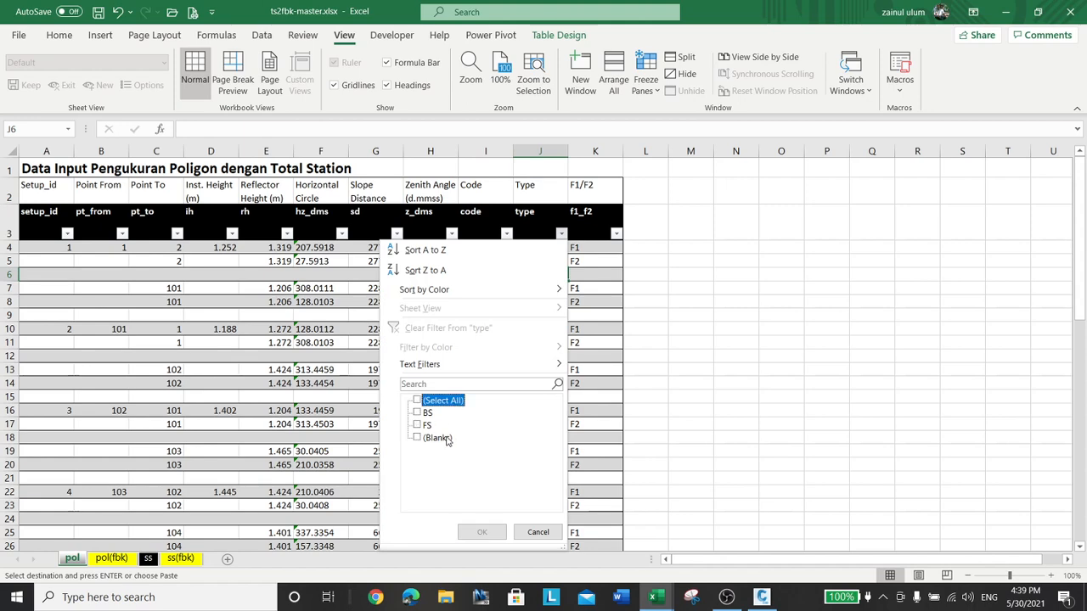
left_click(447, 436)
left_click(481, 532)
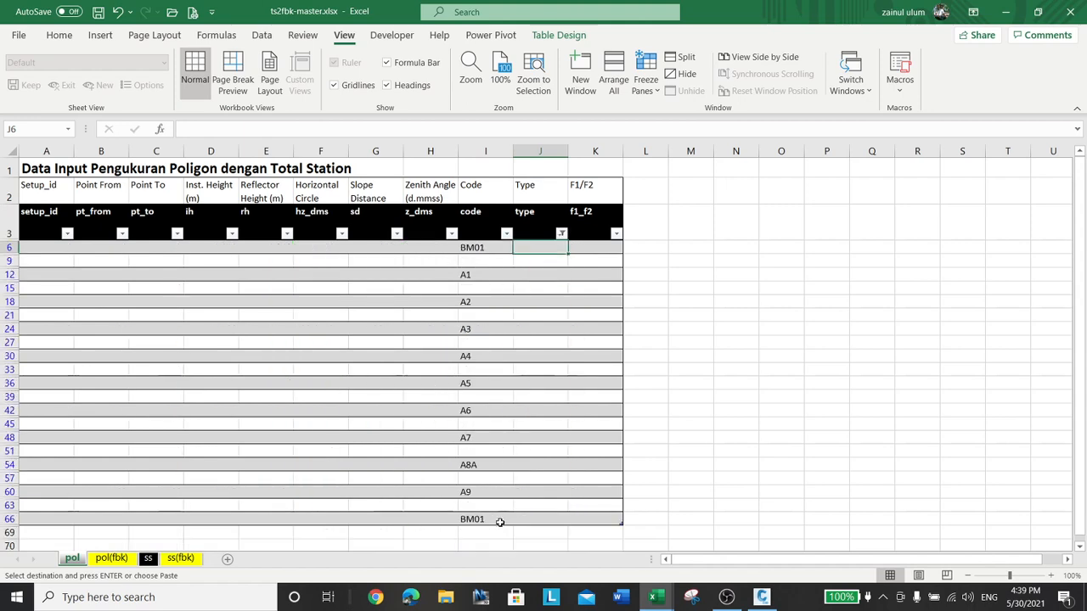
Step: Delete the filtered table rows from row 6 through row 66 that have no type
left_click(497, 250)
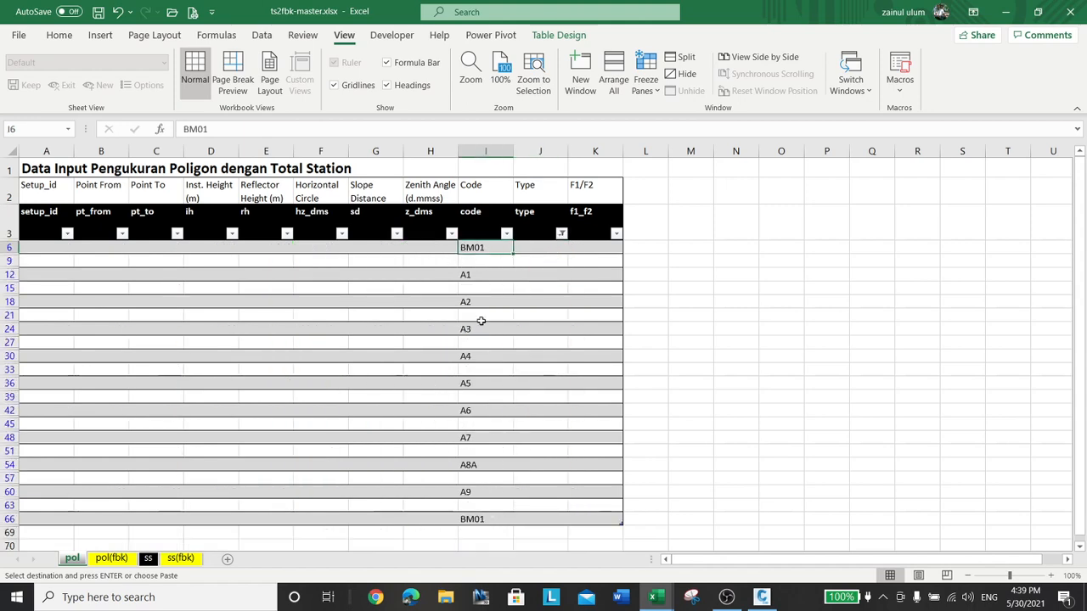
left_click(488, 519, "shift")
right_click(487, 519)
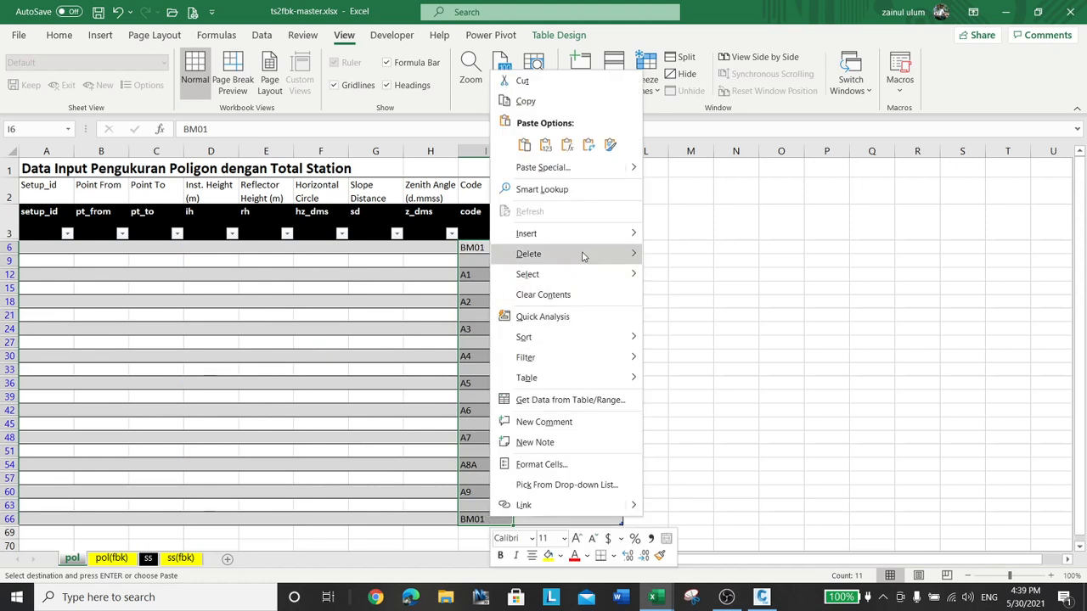
mouse_move(586, 255)
left_click(709, 278)
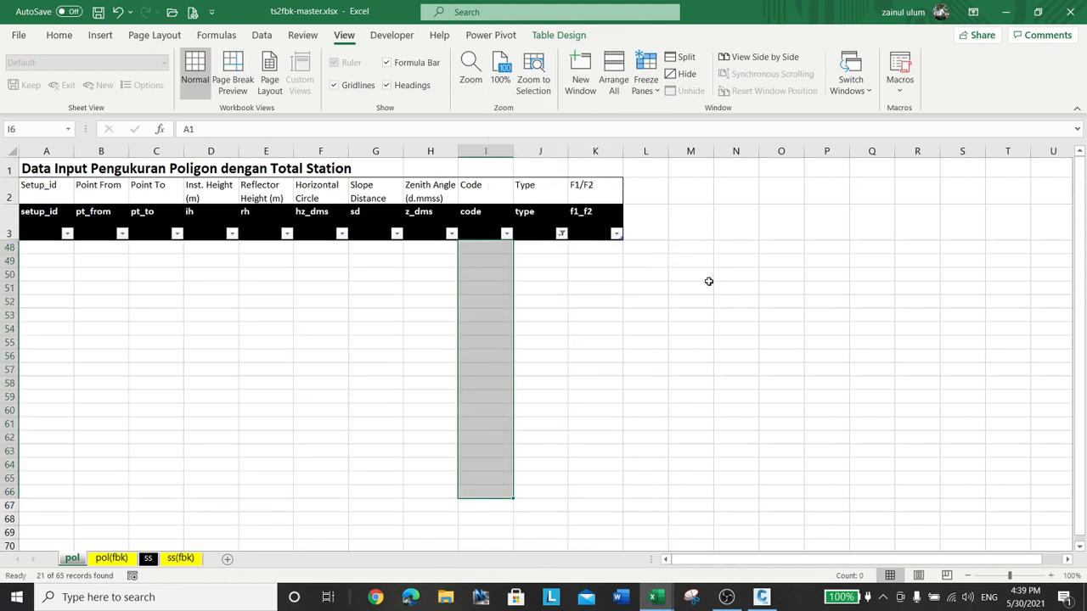
Step: Clear the type filter and check the remaining observation rows down to the table's end
left_click(372, 319)
left_click(424, 229)
left_click(540, 227)
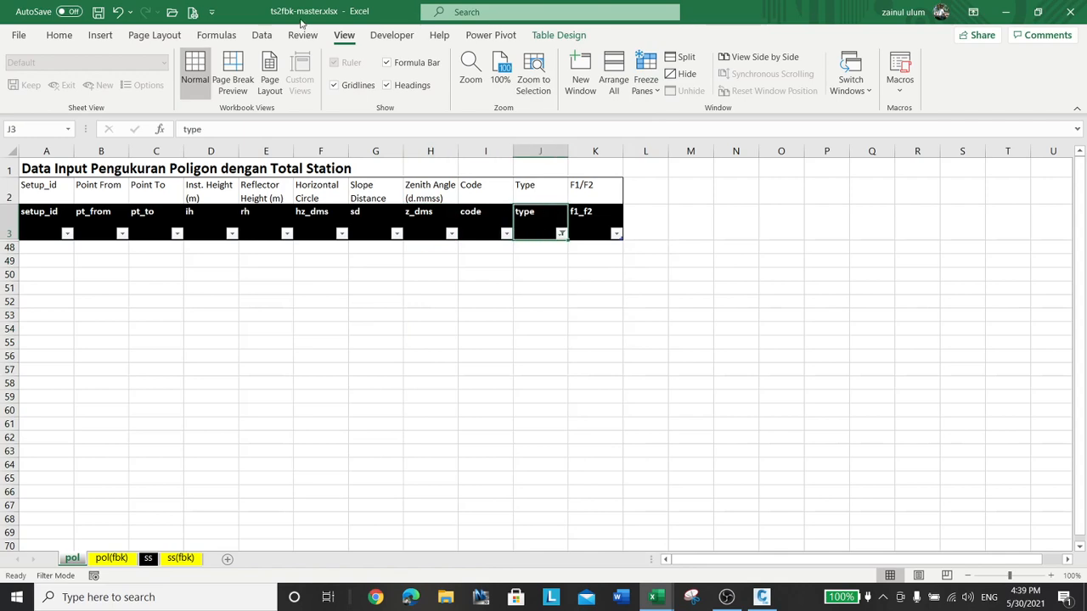
left_click(261, 35)
left_click(620, 57)
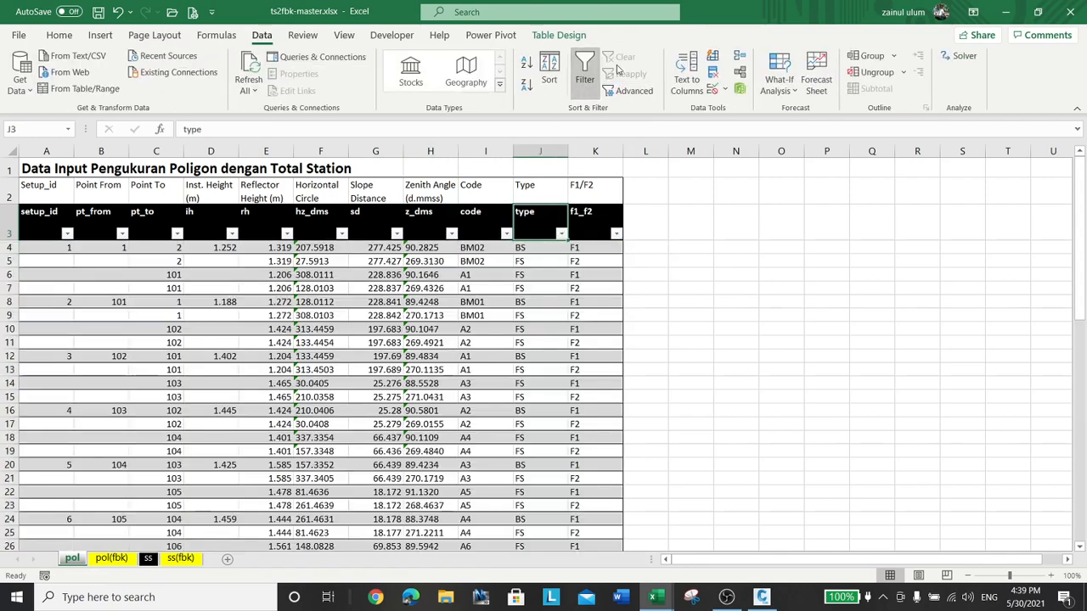
left_click(321, 313)
scroll(407, 365, "down", 11)
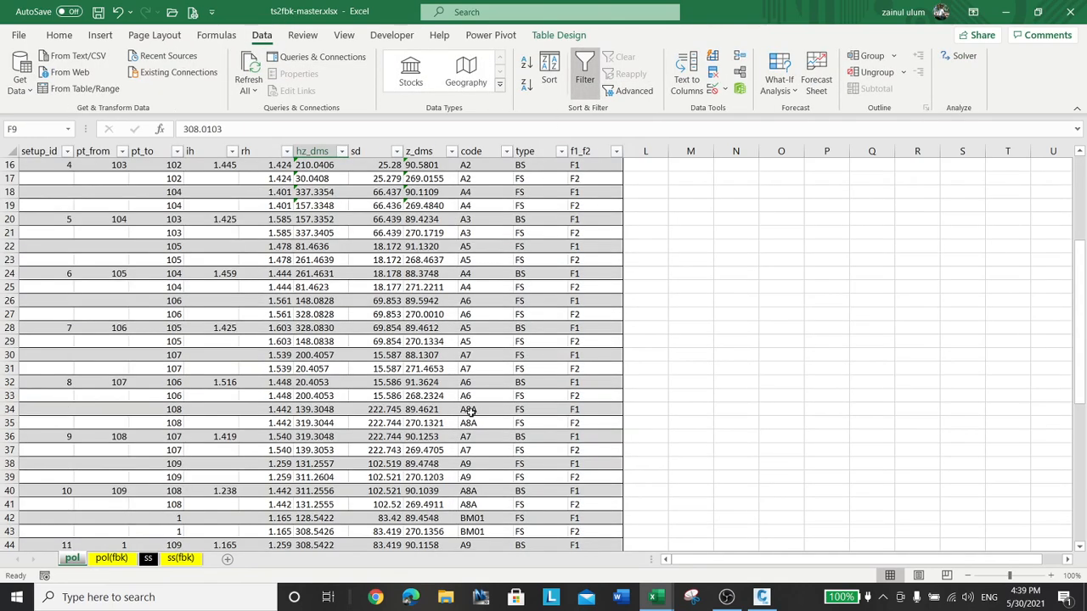
scroll(472, 408, "up", 9)
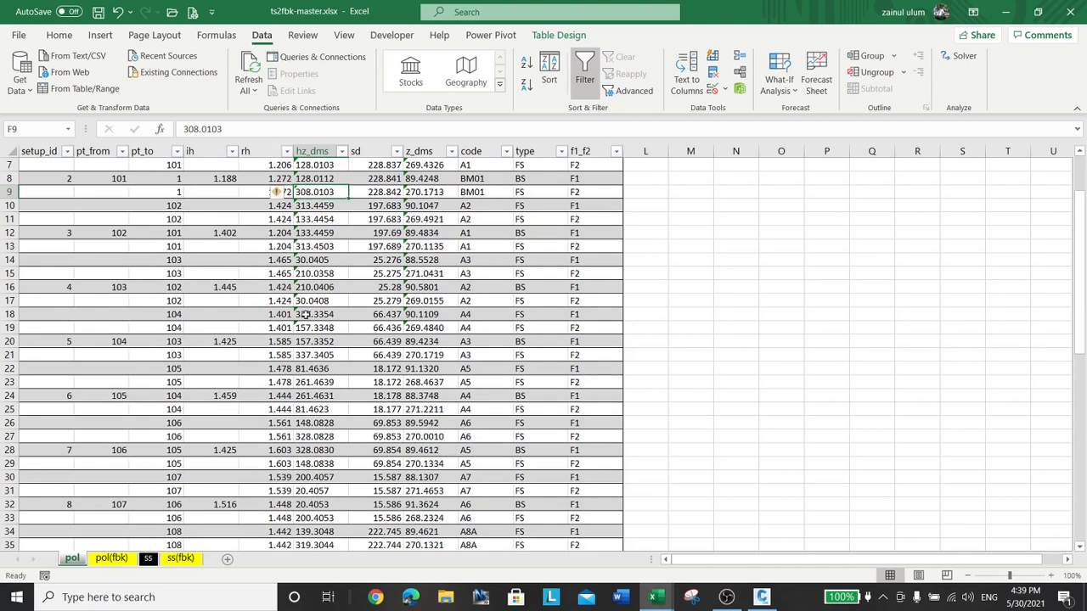
Step: Convert the text-stored hz_dms value in F9 to a number
left_click(288, 193)
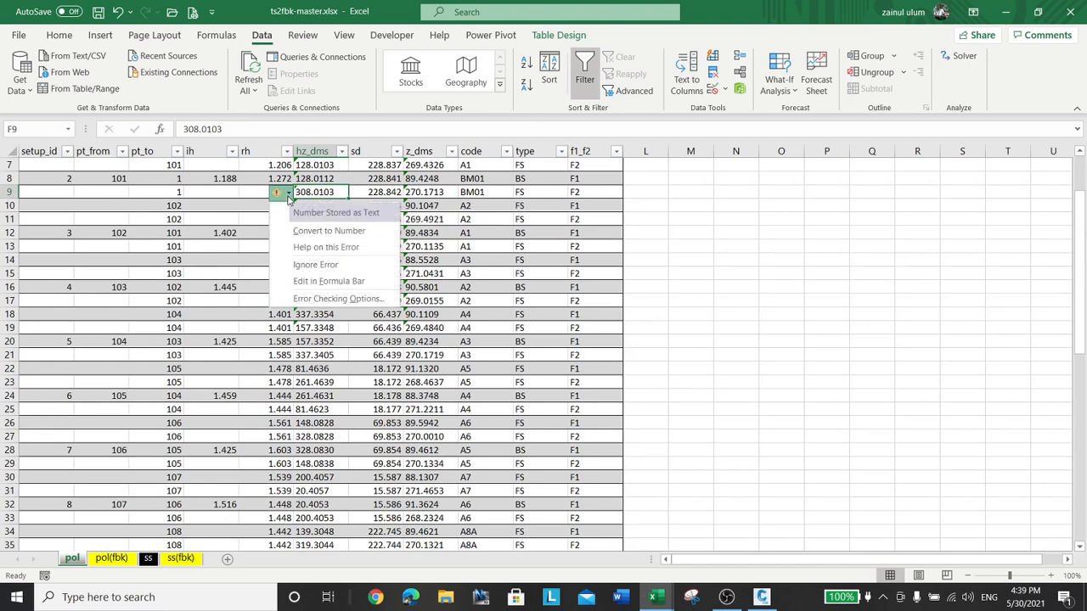
left_click(323, 231)
key("Down")
key("Down")
key("Down")
key("Down")
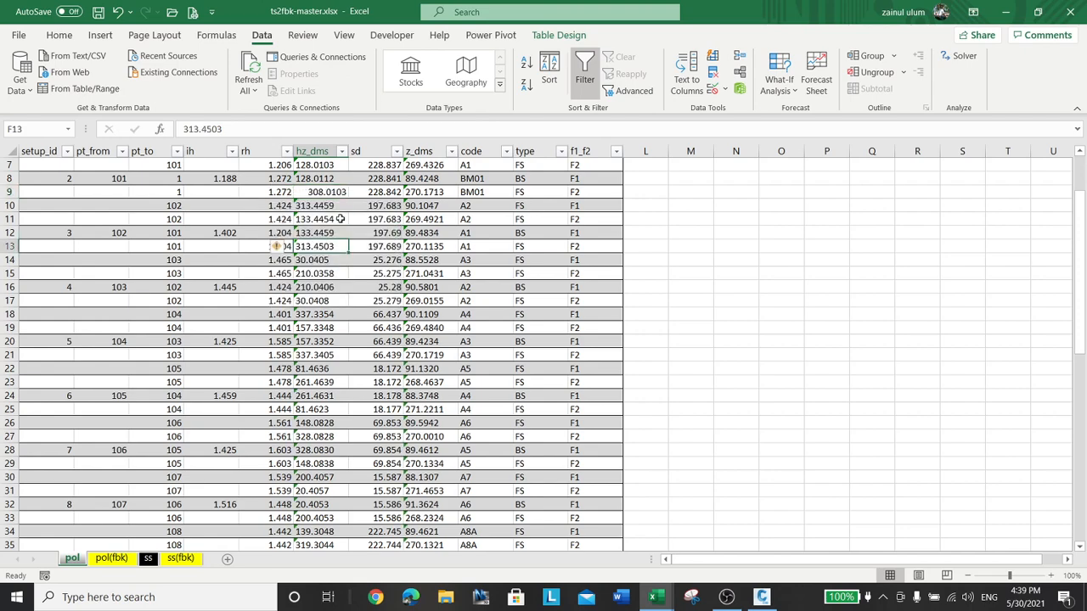
left_click(327, 165)
scroll(365, 327, "up", 2)
scroll(518, 429, "down", 7)
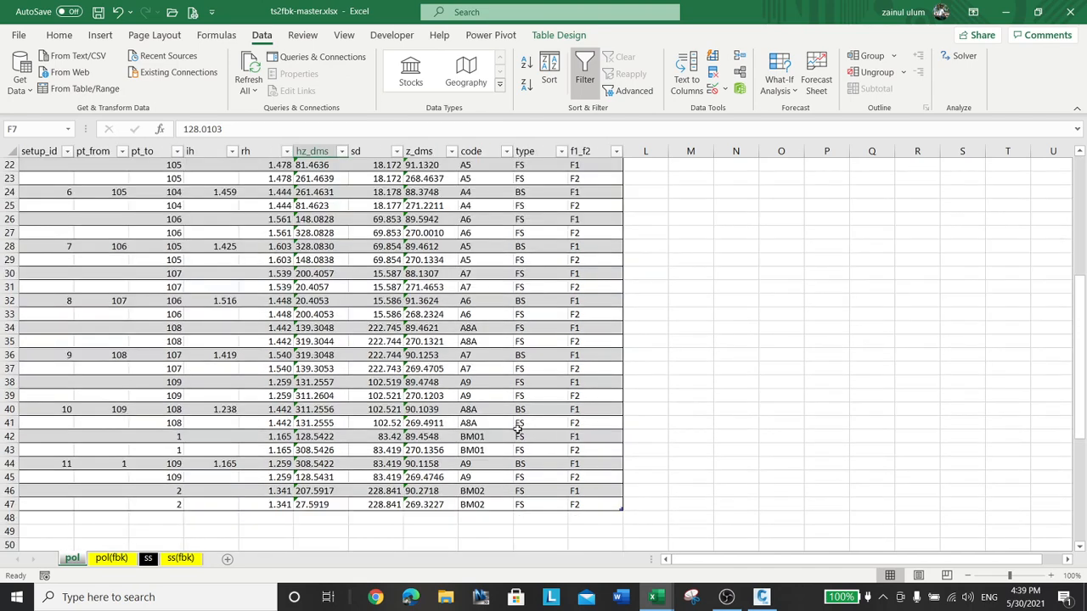
scroll(518, 429, "up", 6)
scroll(520, 434, "up", 1)
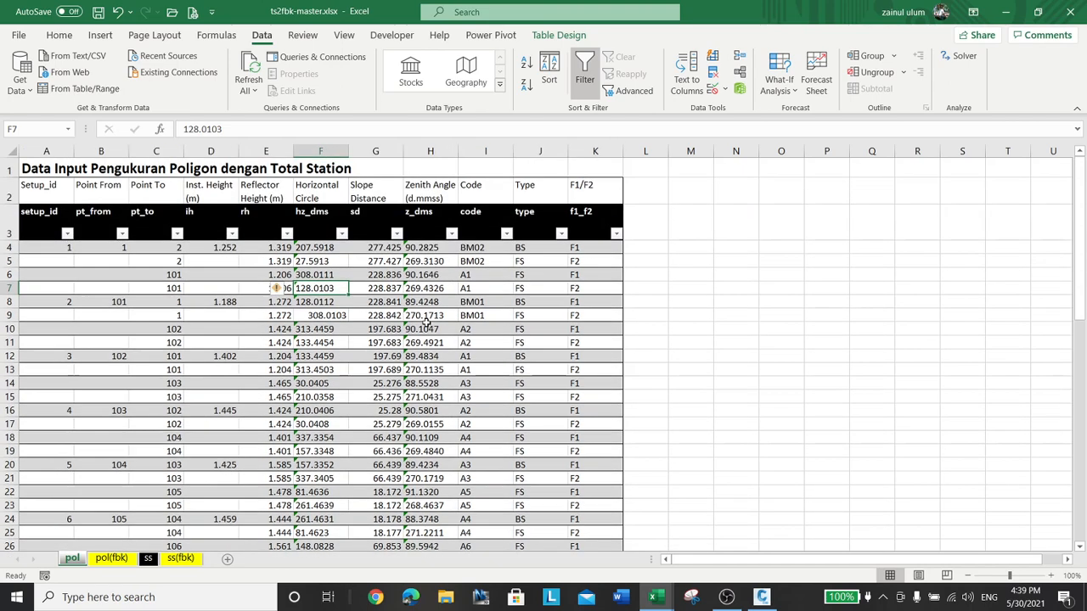
left_click(325, 249)
scroll(491, 402, "down", 8)
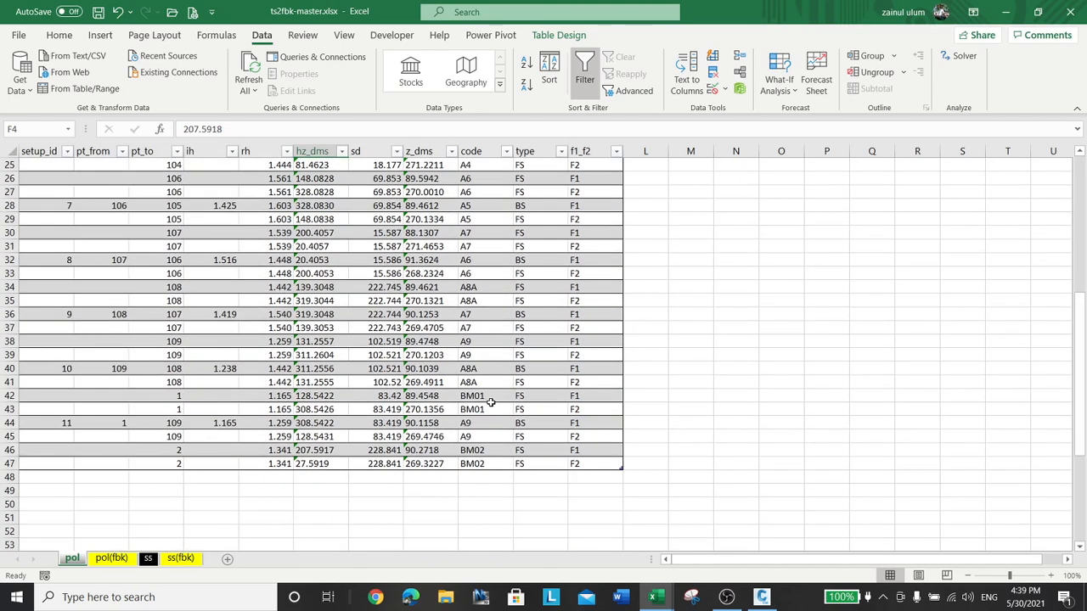
left_click(329, 464, "shift")
right_click(330, 464)
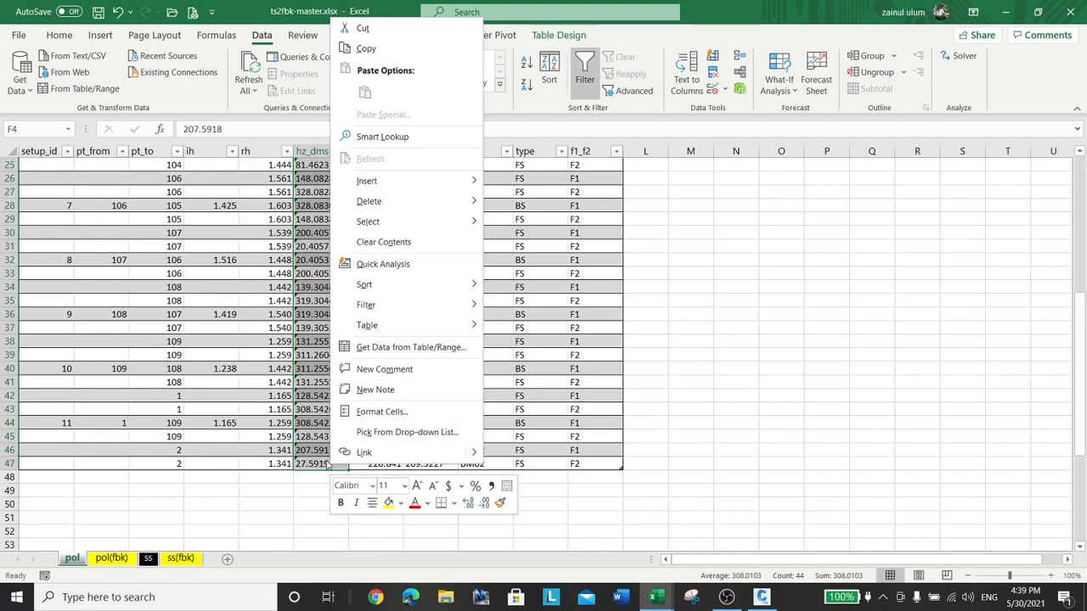
mouse_move(459, 185)
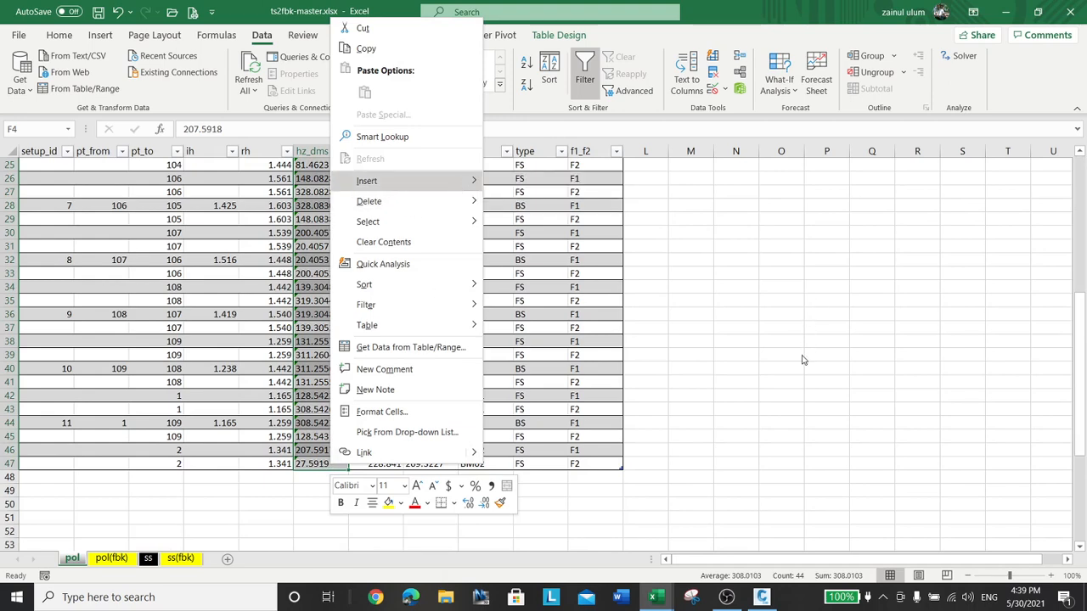
left_click(803, 379)
scroll(828, 391, "up", 6)
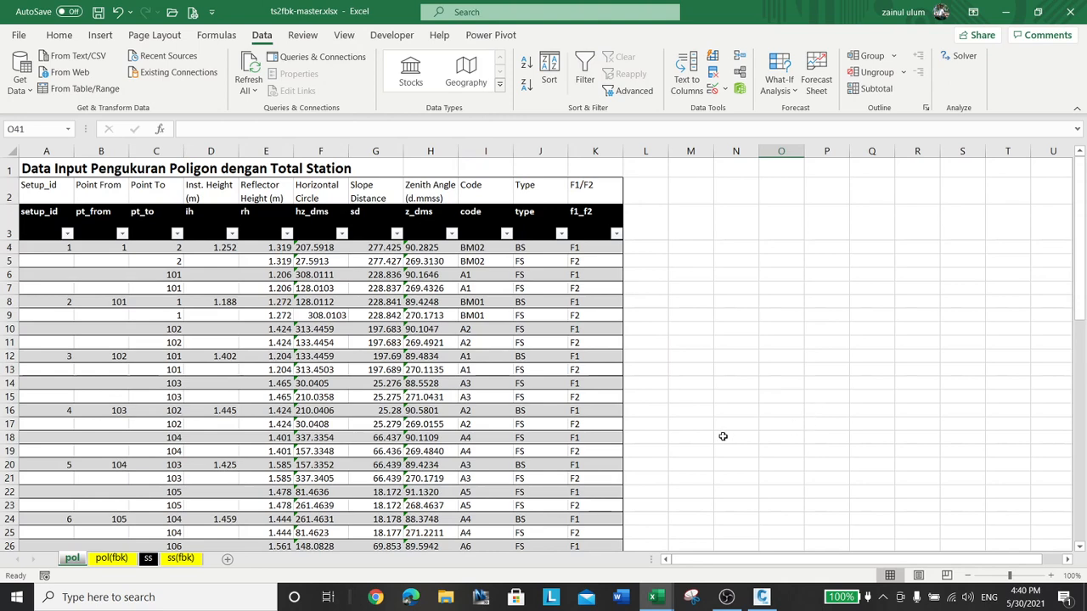
Step: Enter 0 in the empty cell O4 and copy that cell
left_click(782, 248)
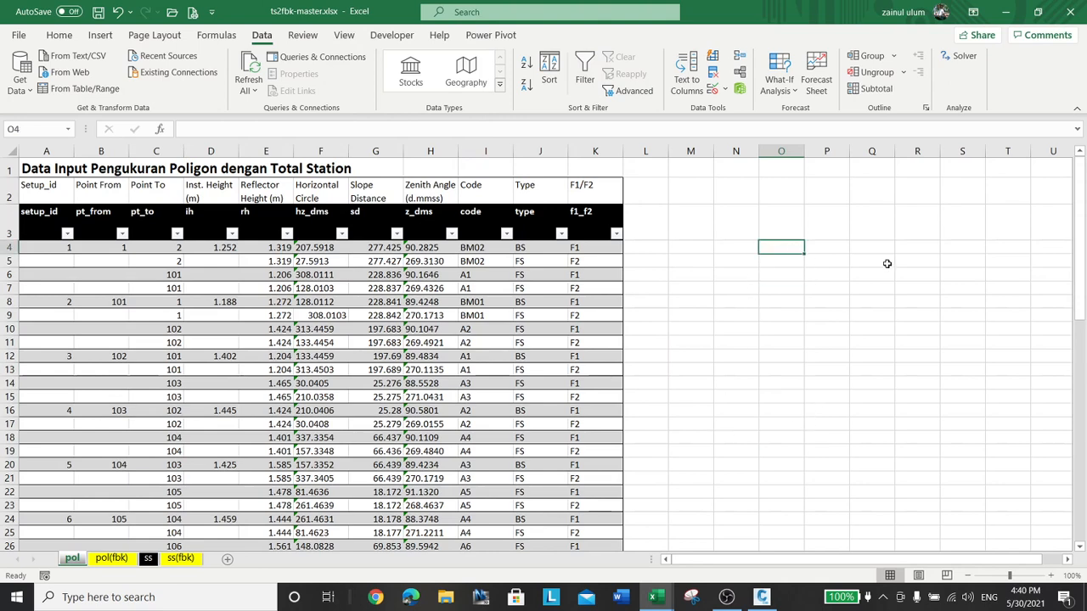
type("0")
key("Tab")
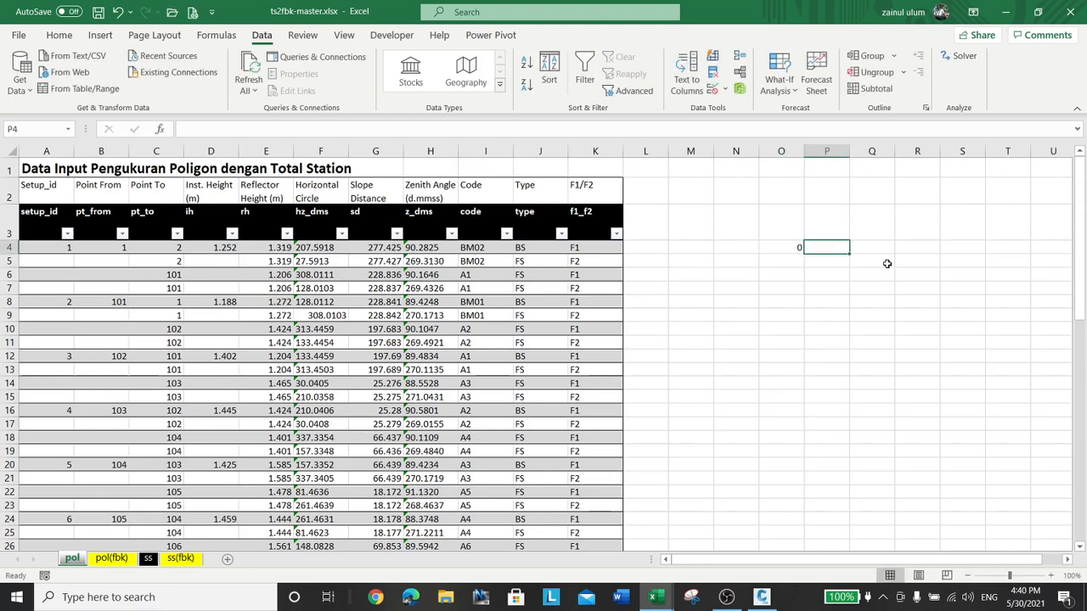
right_click(781, 248)
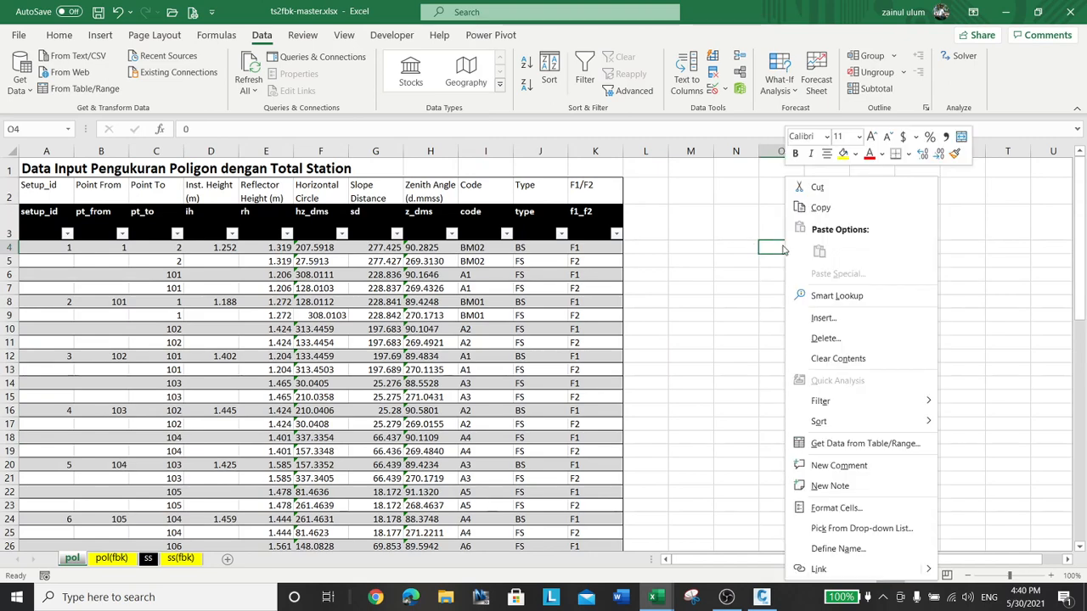
left_click(817, 208)
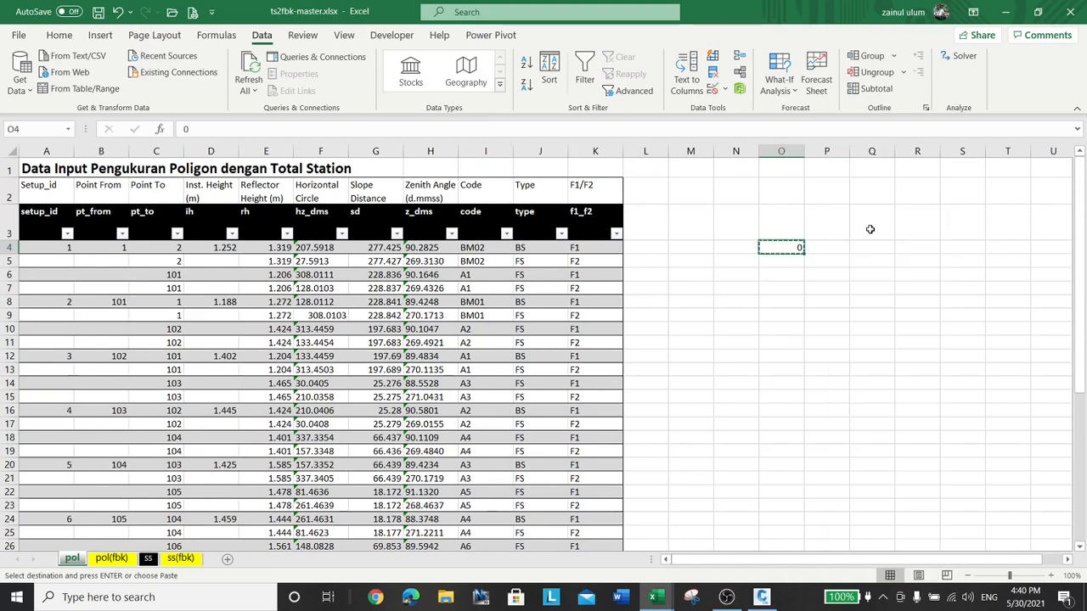
Step: Convert the hz_dms, sd and z_dms values in F4:H47 to numbers by pasting the copied 0 with the Add operation
left_click(332, 247)
scroll(444, 357, "down", 4)
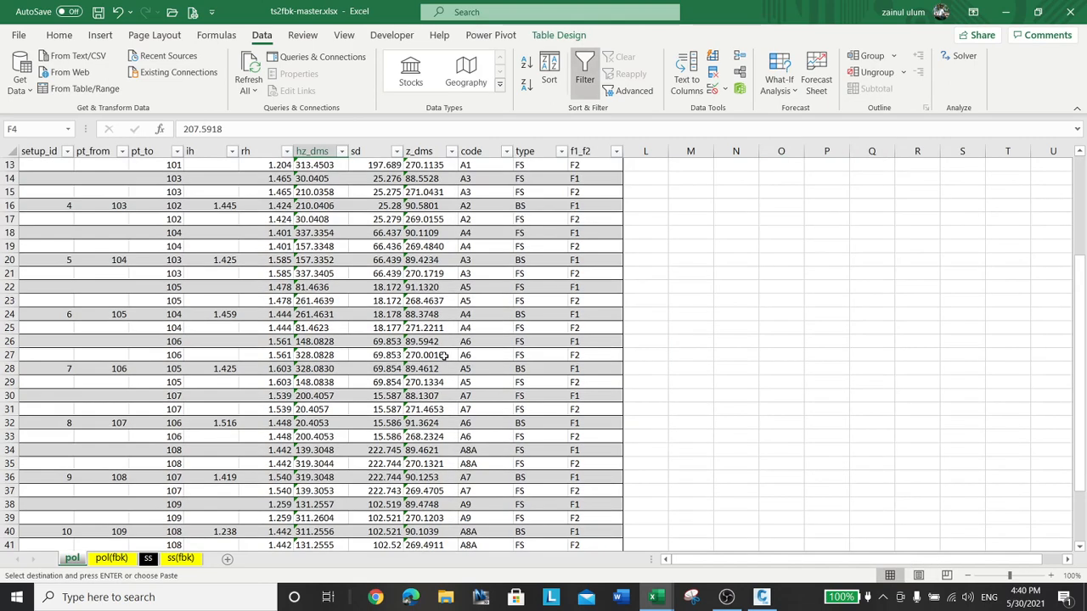
scroll(445, 357, "down", 5)
left_click(429, 426, "shift")
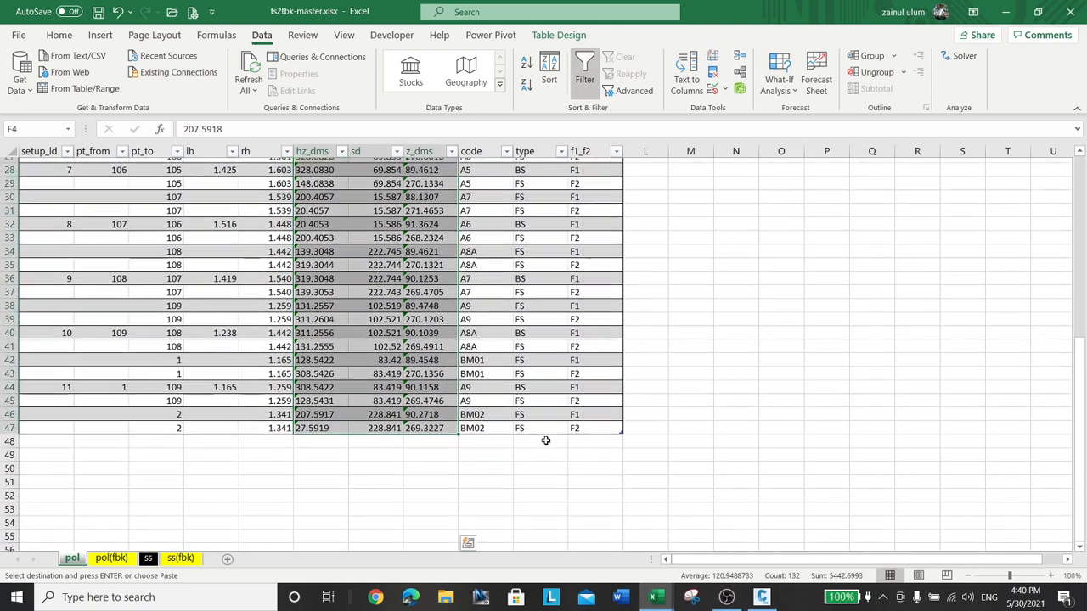
scroll(546, 440, "up", 9)
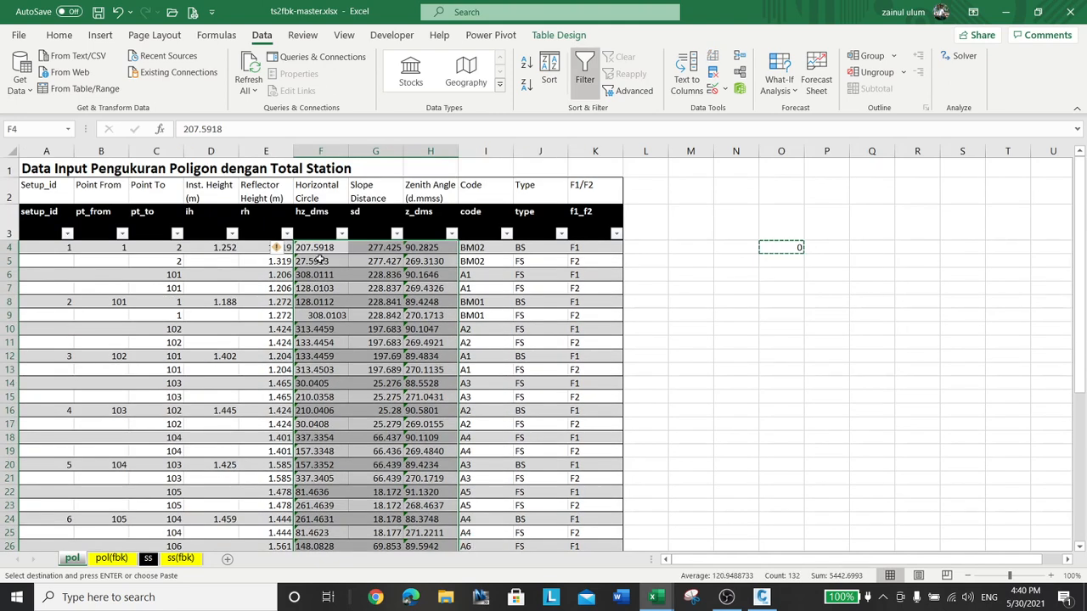
right_click(321, 261)
left_click(381, 233)
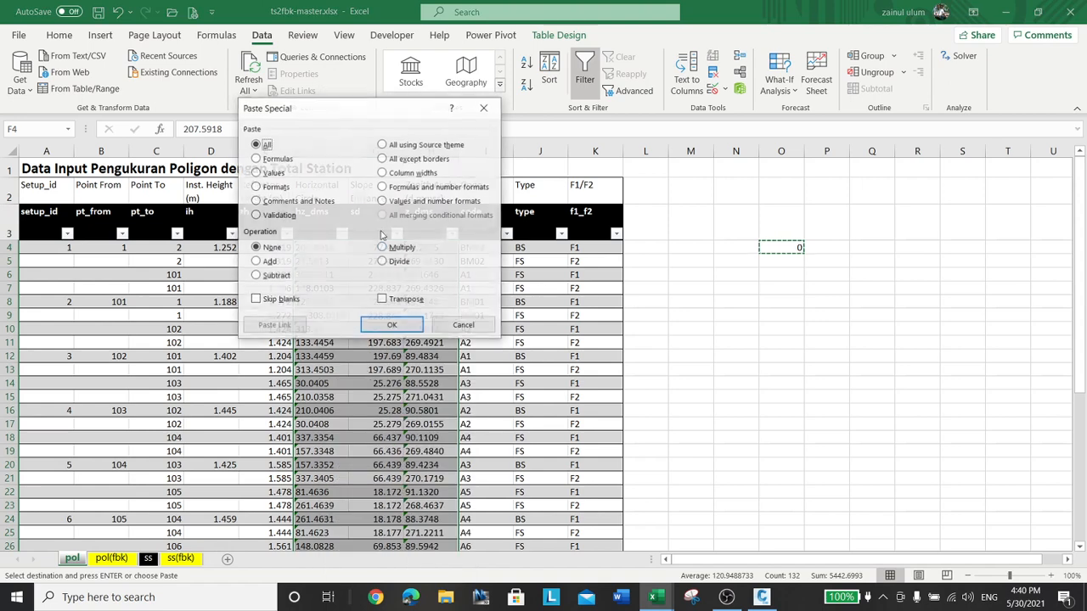
left_click(270, 262)
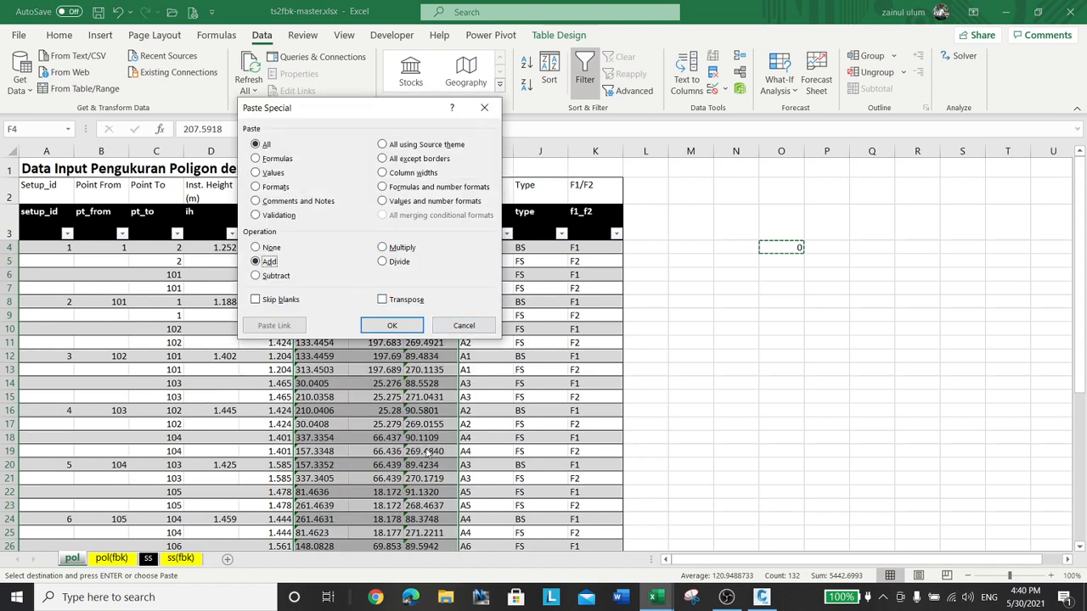
left_click_drag(386, 118, 774, 307)
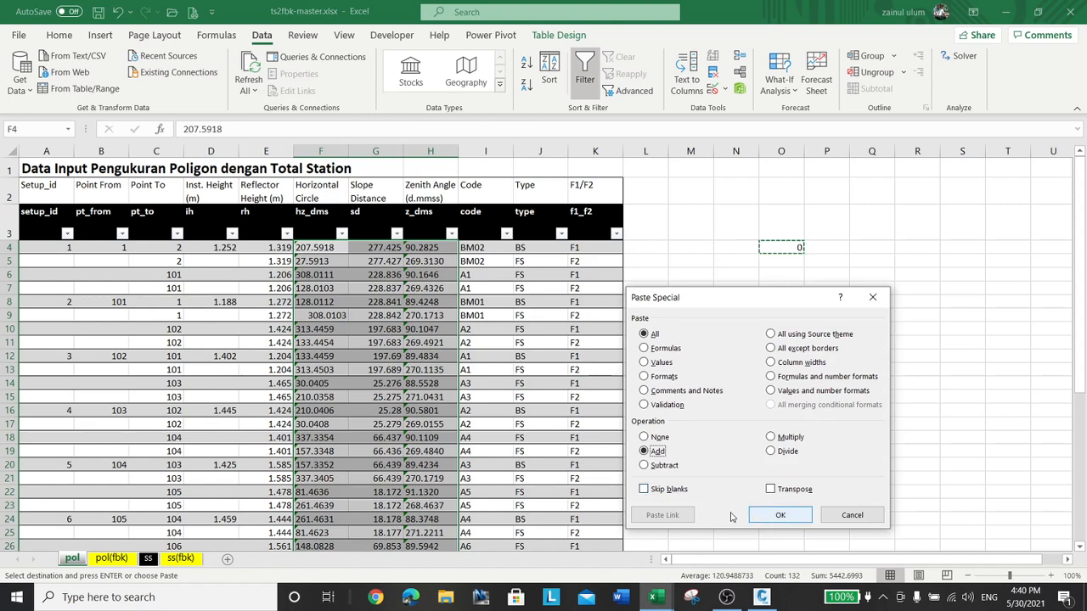
left_click(781, 517)
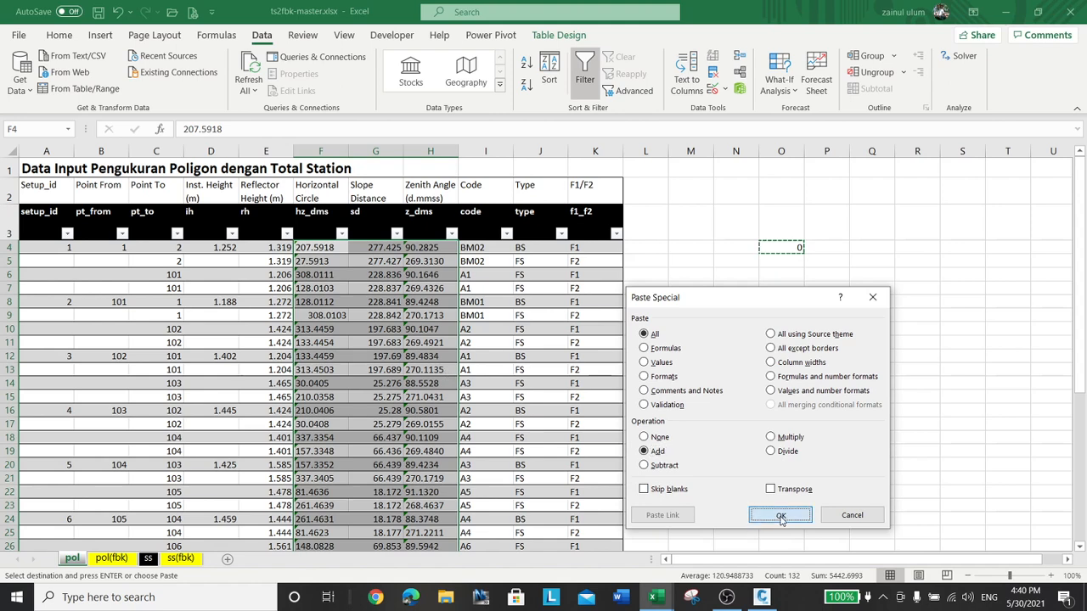
left_click(395, 360)
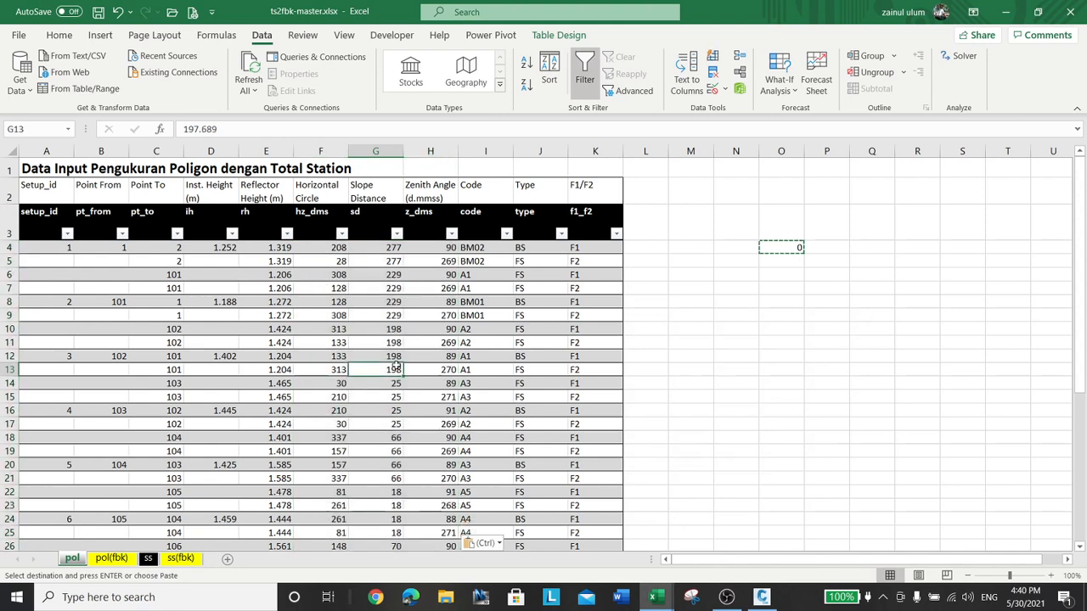
Step: Format the hz_dms, sd and z_dms values in F4:H47 with four decimal places and clear the helper 0 from O4
left_click(333, 248)
left_click_drag(333, 248, 443, 460)
scroll(444, 459, "up", 8)
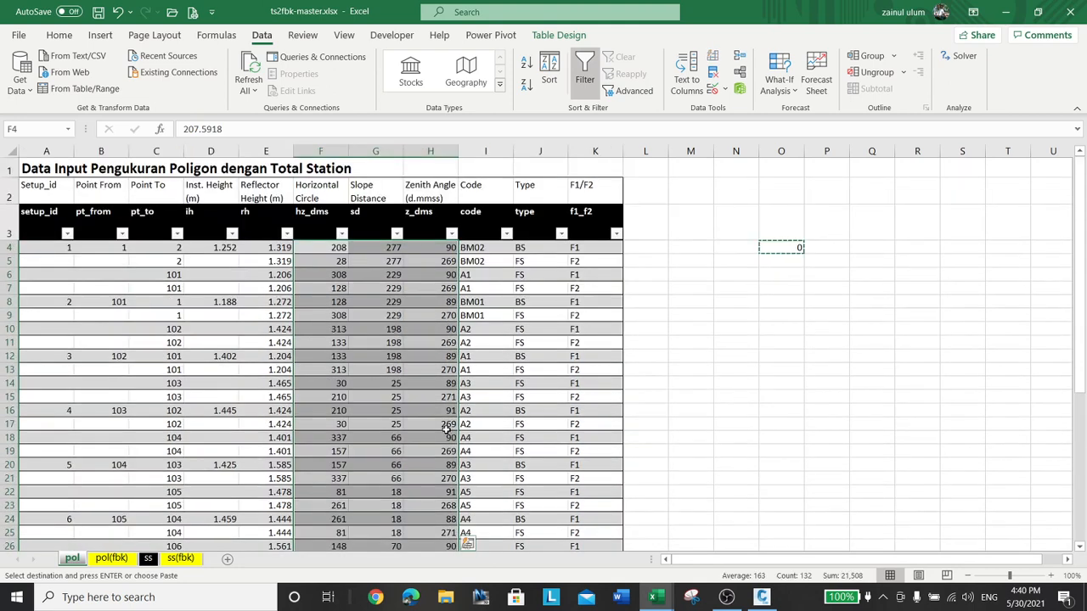
left_click(61, 38)
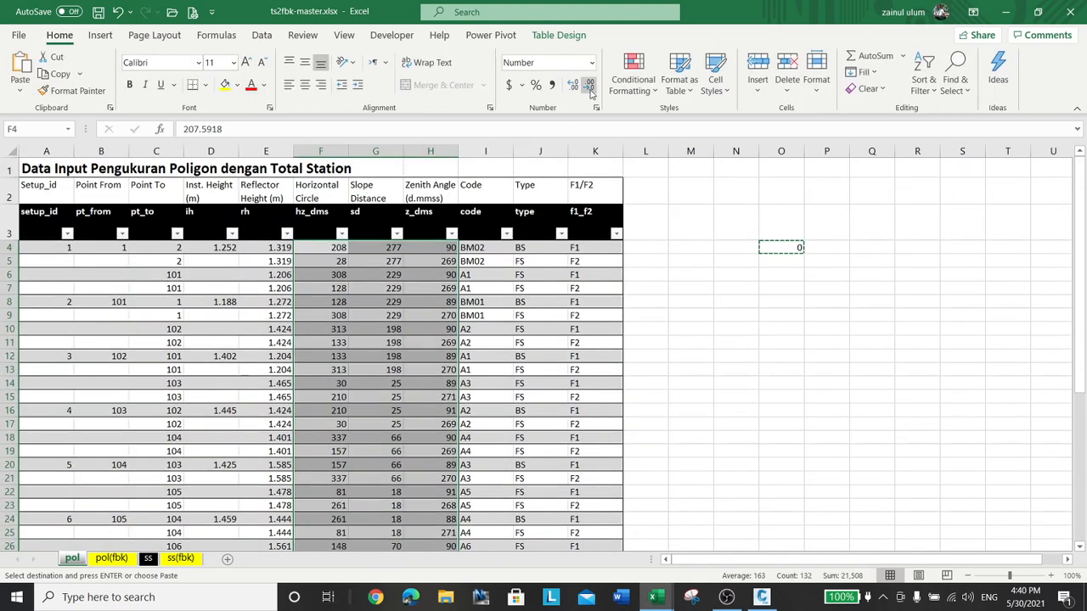
left_click(573, 87)
left_click(573, 87)
left_click(574, 87)
left_click(573, 86)
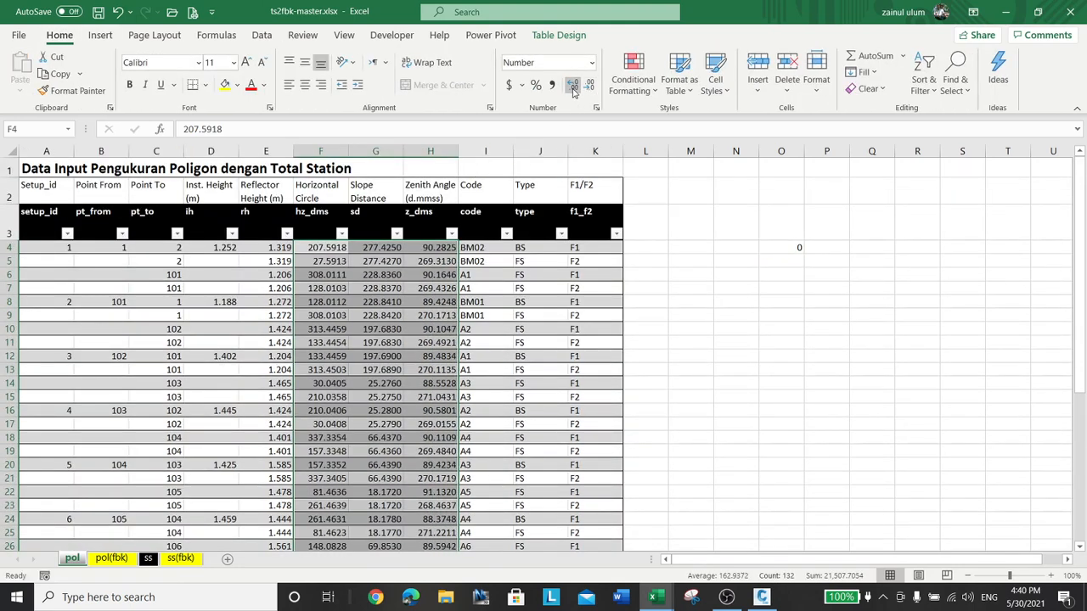
left_click(573, 86)
left_click(575, 88)
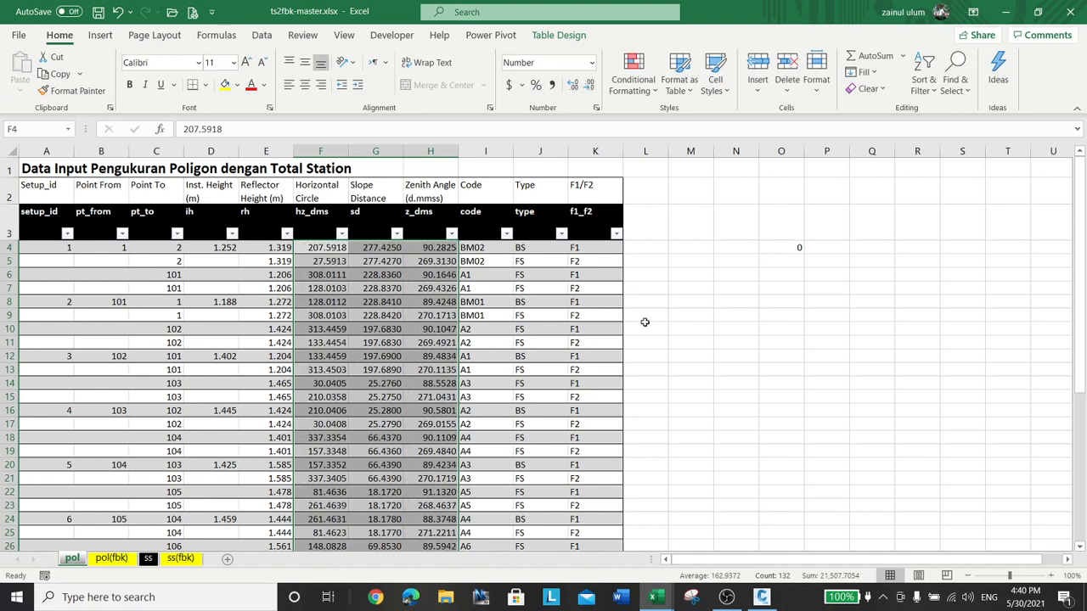
left_click(710, 356)
left_click(783, 246)
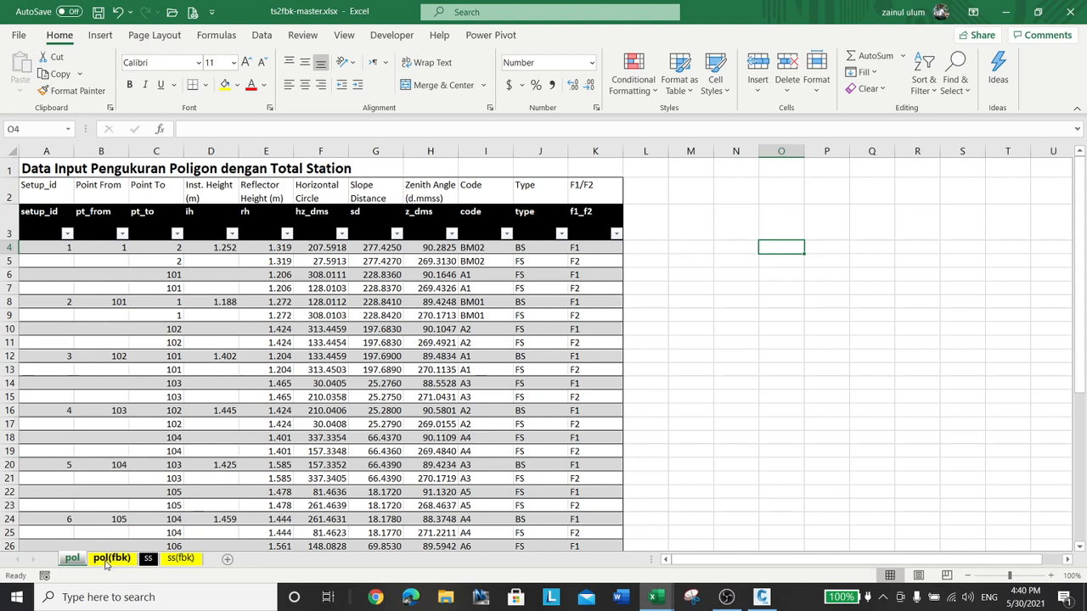
Step: Refresh the FBK query table on the pol(fbk) sheet and look through the generated rows
left_click(108, 560)
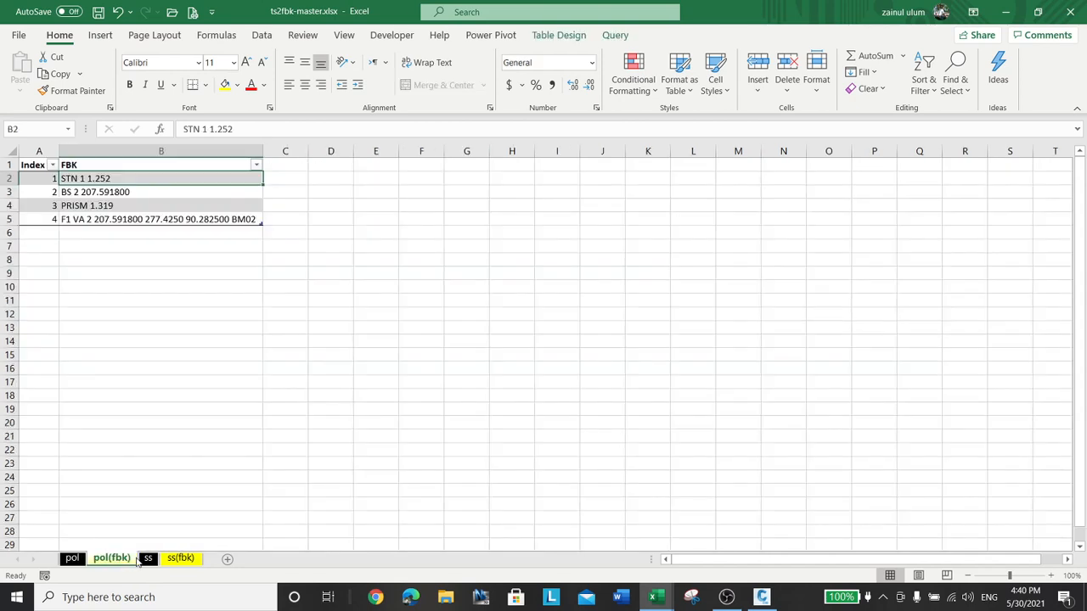
right_click(139, 192)
left_click(196, 275)
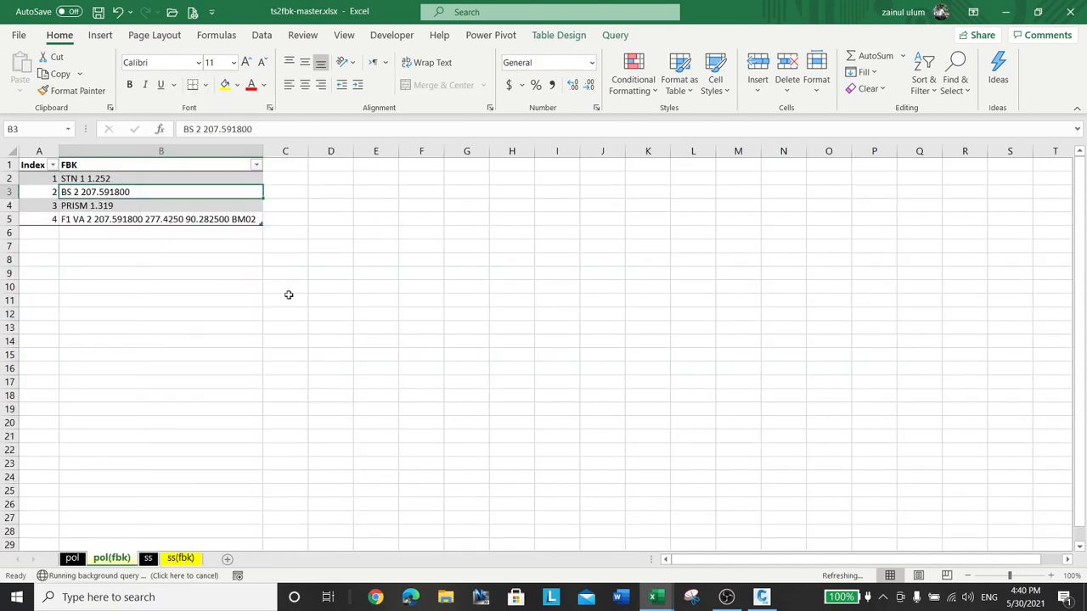
scroll(514, 401, "down", 1)
scroll(514, 400, "down", 14)
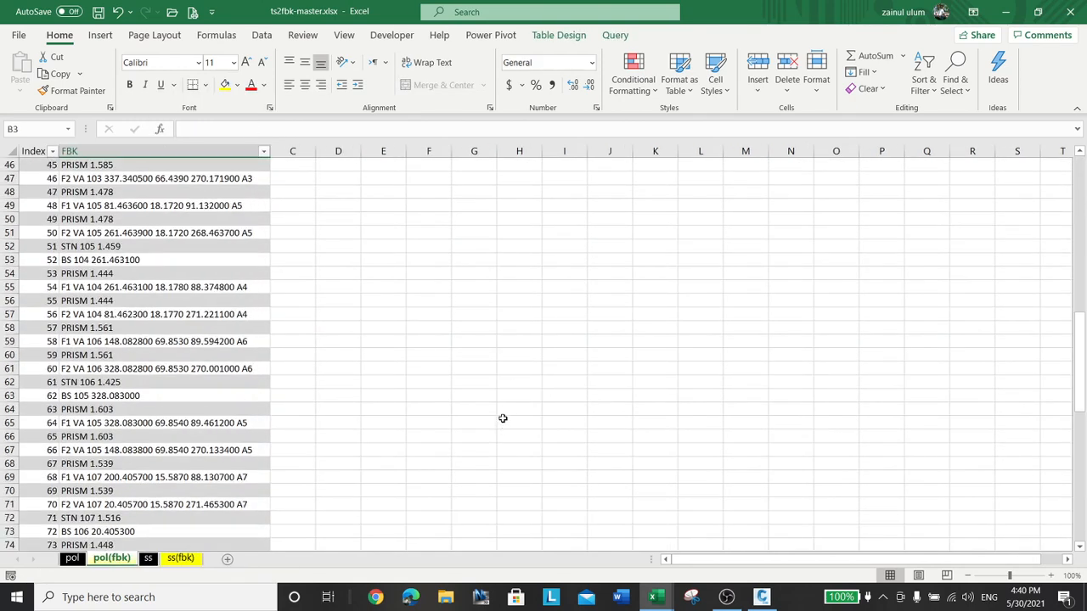
scroll(501, 425, "up", 14)
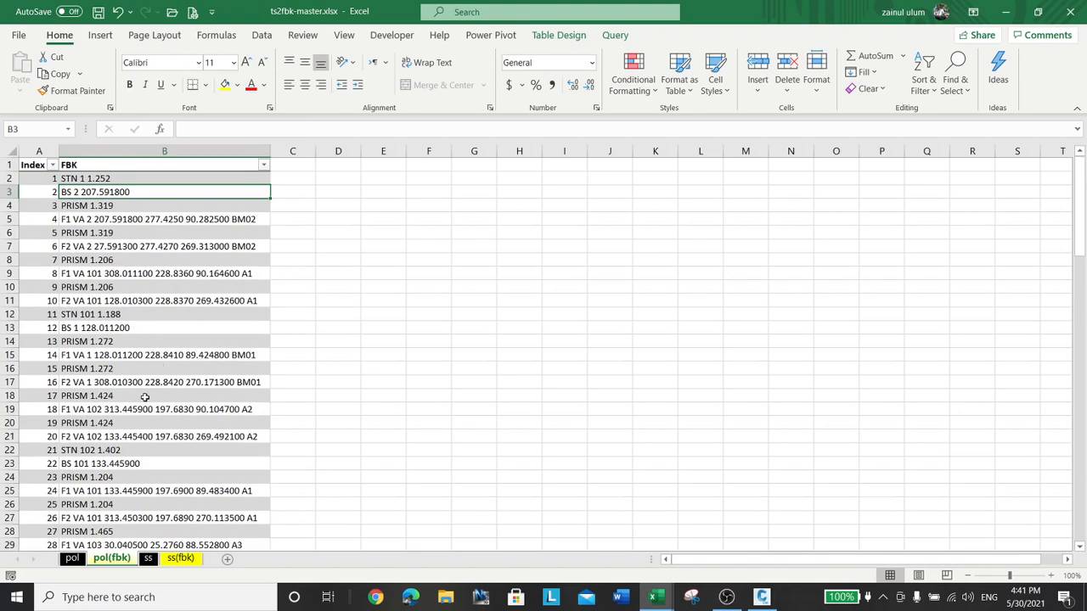
Step: Return to the pol sheet and review the formatted observation values and their F1/F2 entries
left_click(72, 559)
left_click(342, 327)
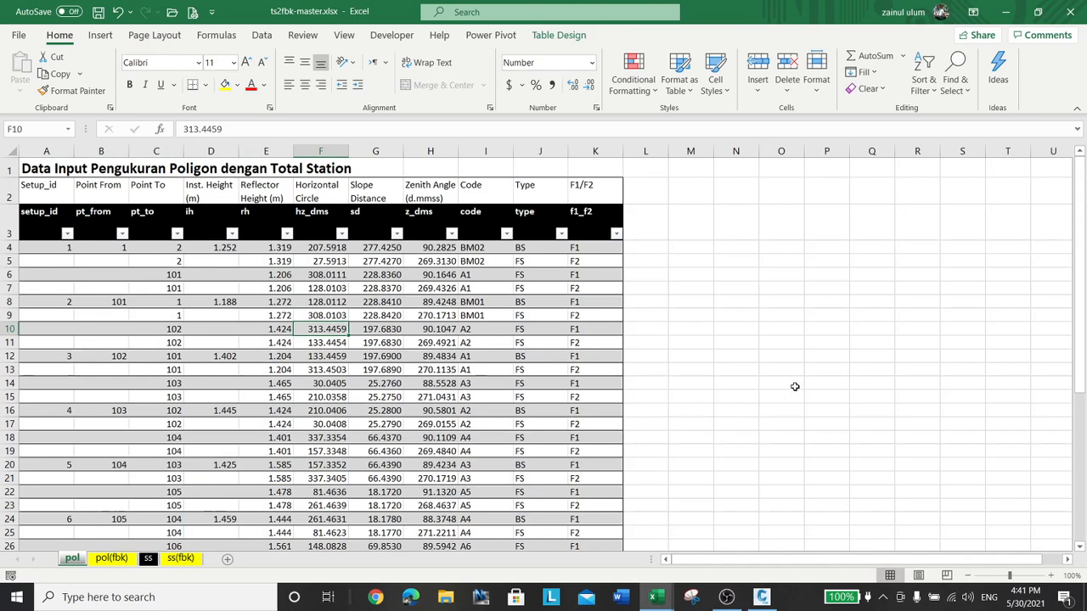
left_click(588, 290)
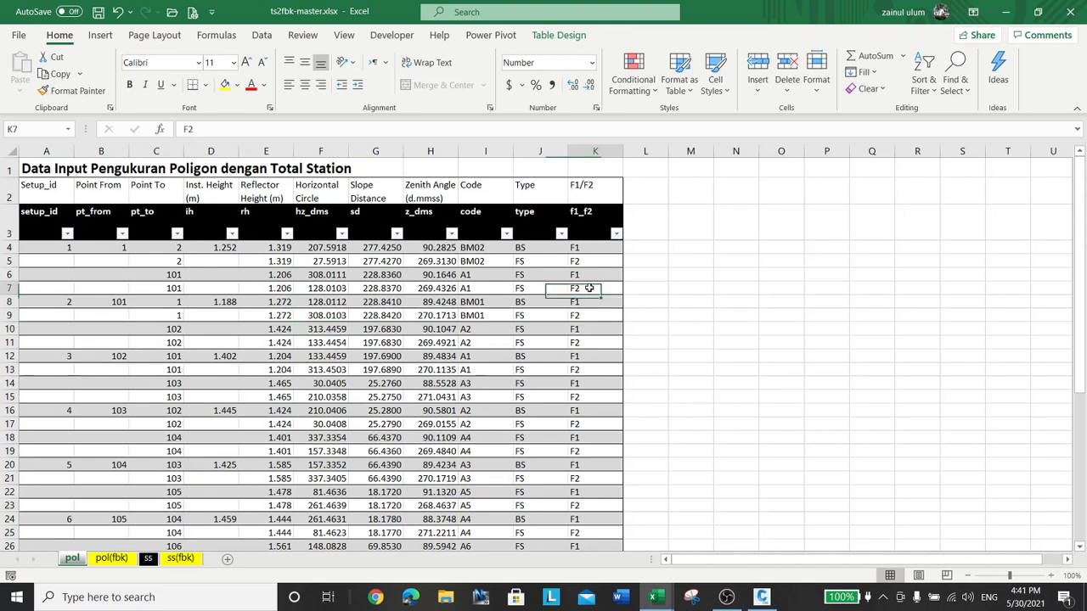